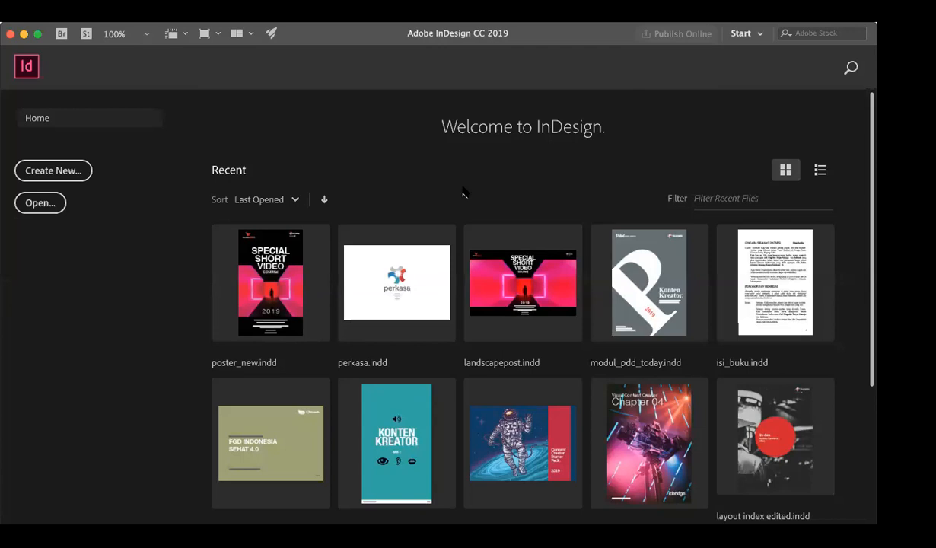
{"action": "scroll", "coordinate": [463, 198], "scroll_direction": "down", "scroll_amount": 5}
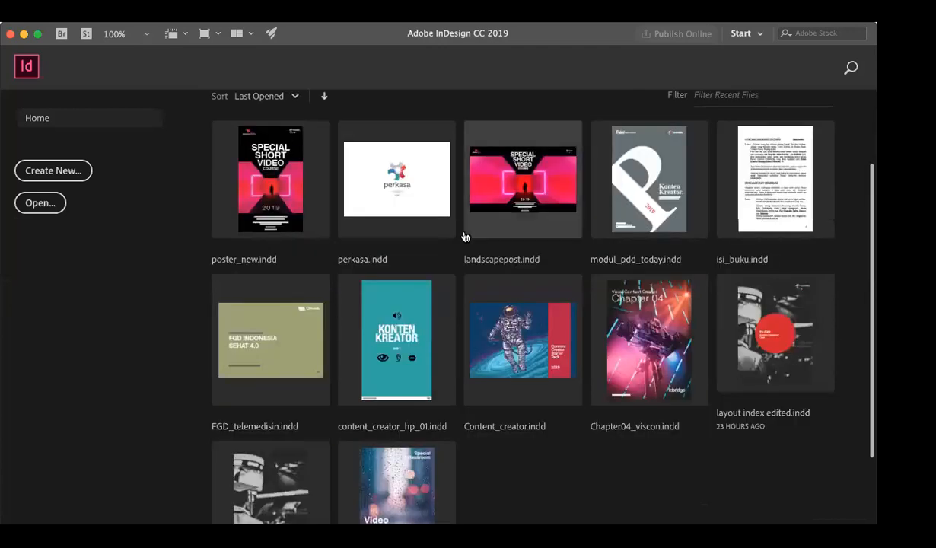
{"action": "scroll", "coordinate": [464, 237], "scroll_direction": "up", "scroll_amount": 5}
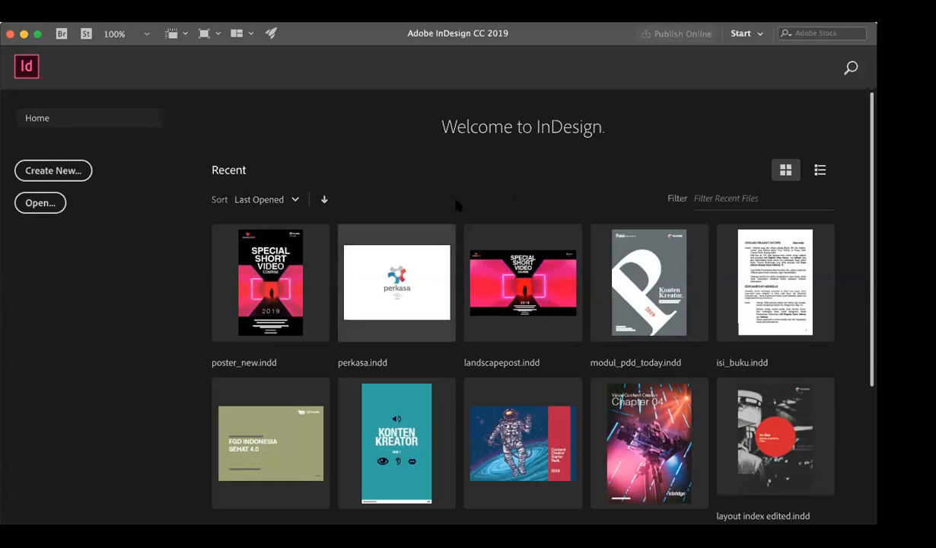
{"action": "left_click", "coordinate": [37, 35]}
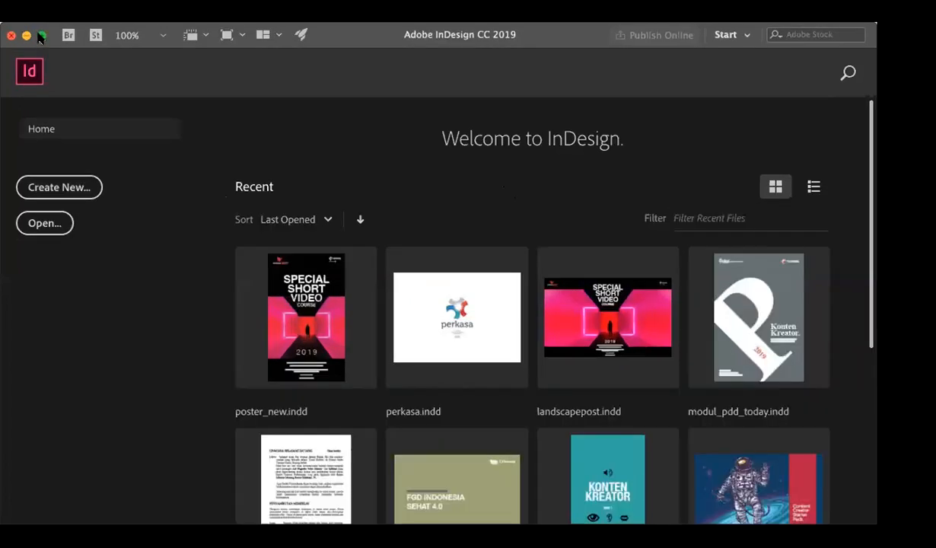
{"action": "left_click", "coordinate": [37, 34]}
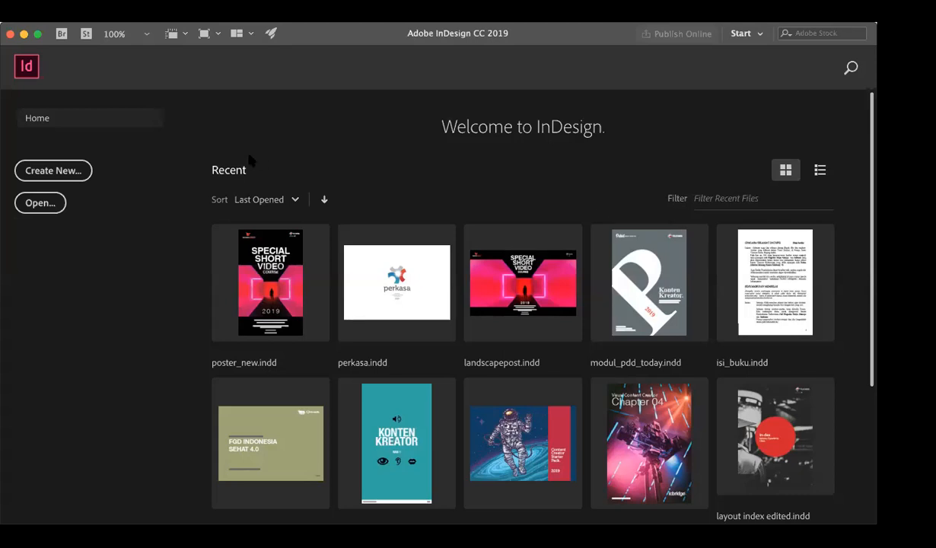
Open the new document settings and review the recent, web, print and mobile presets
{"action": "left_click", "coordinate": [86, 172]}
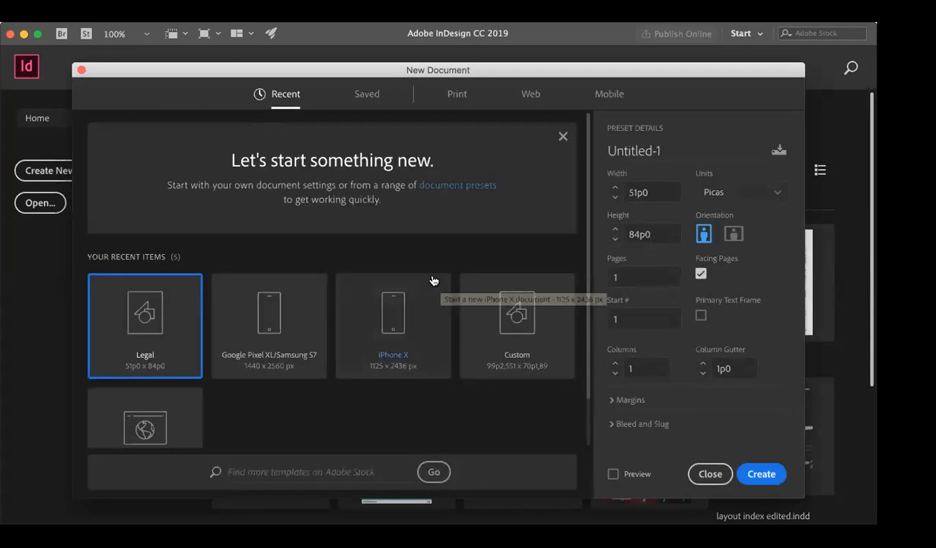
{"action": "scroll", "coordinate": [422, 363], "scroll_direction": "down", "scroll_amount": 3}
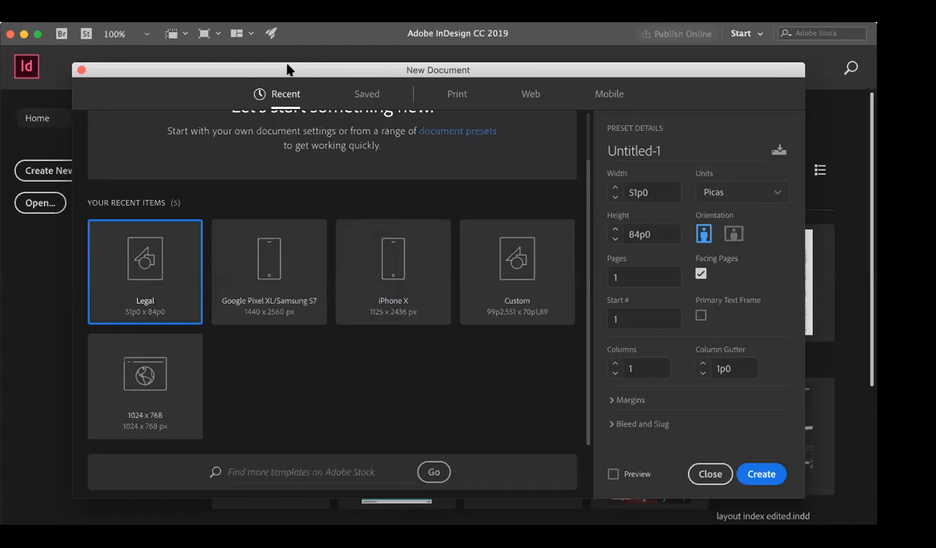
{"action": "scroll", "coordinate": [362, 318], "scroll_direction": "up", "scroll_amount": 1}
{"action": "scroll", "coordinate": [362, 319], "scroll_direction": "up", "scroll_amount": 3}
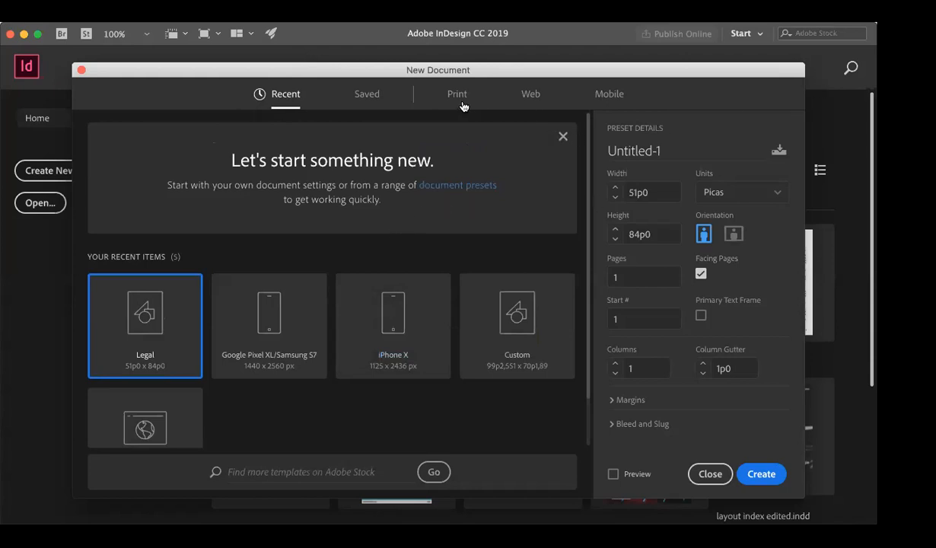
{"action": "left_click", "coordinate": [528, 95]}
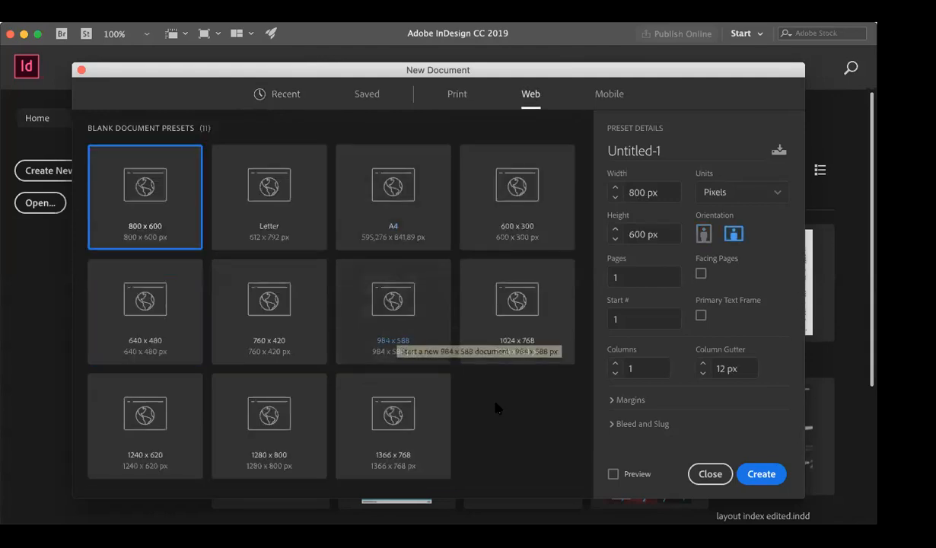
{"action": "left_click", "coordinate": [459, 96]}
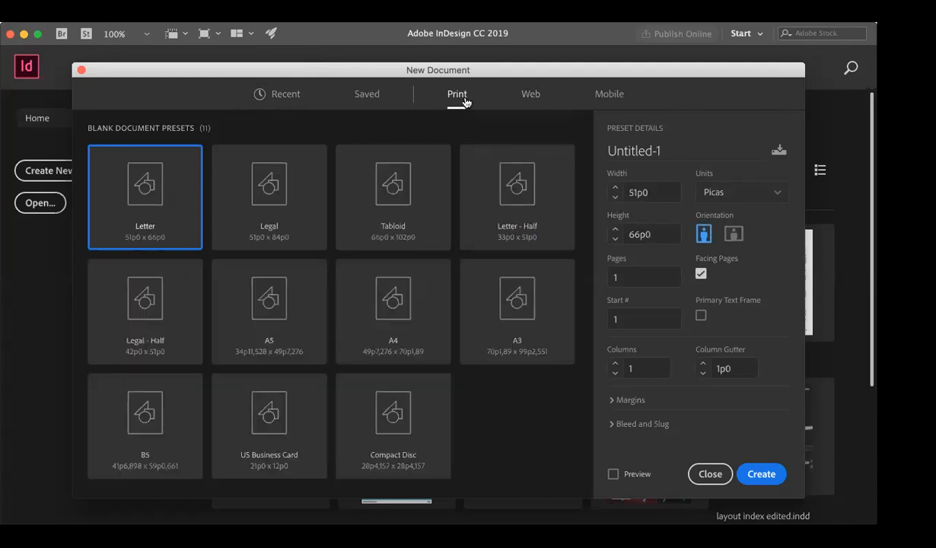
{"action": "left_click", "coordinate": [605, 101]}
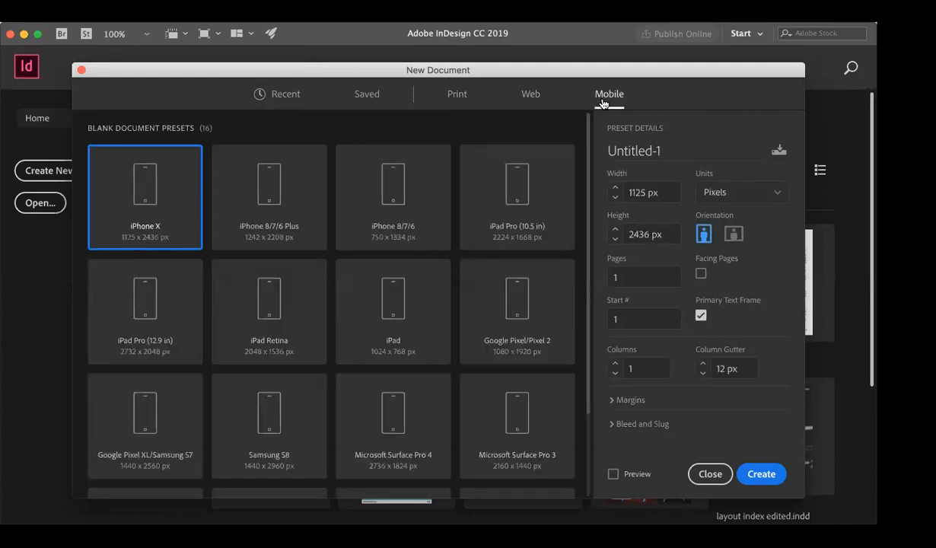
Choose the A3 print preset with millimetres as the unit and portrait orientation
{"action": "left_click", "coordinate": [457, 102]}
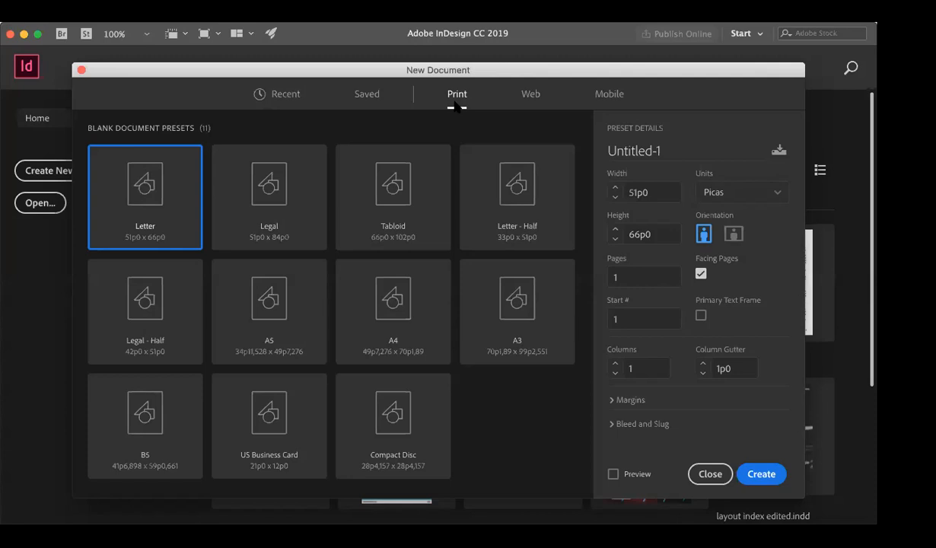
{"action": "left_click", "coordinate": [545, 288]}
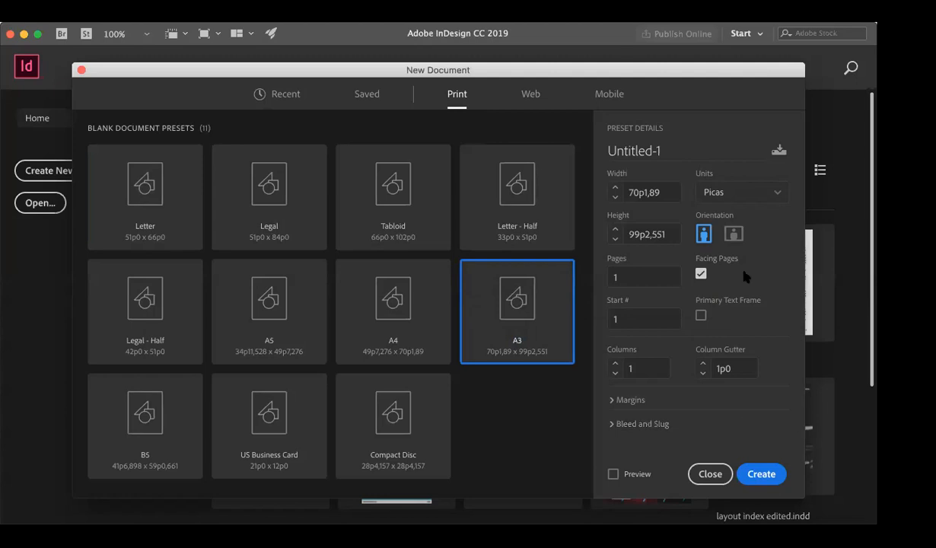
{"action": "left_click", "coordinate": [753, 197]}
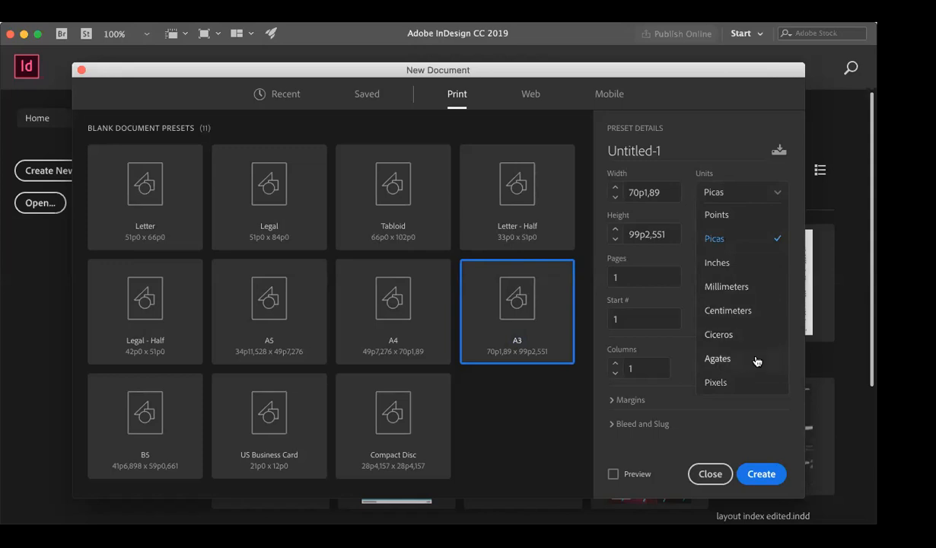
{"action": "left_click", "coordinate": [763, 288]}
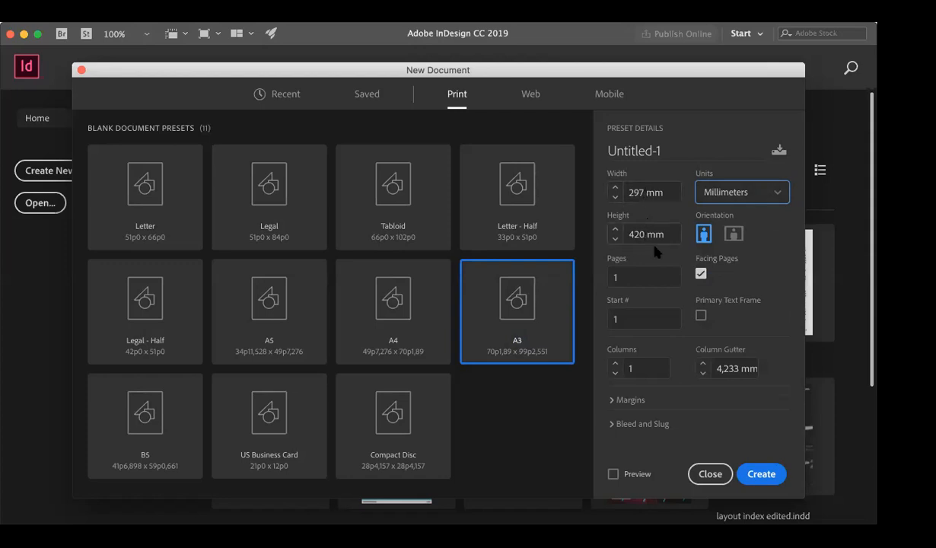
{"action": "left_click", "coordinate": [732, 235]}
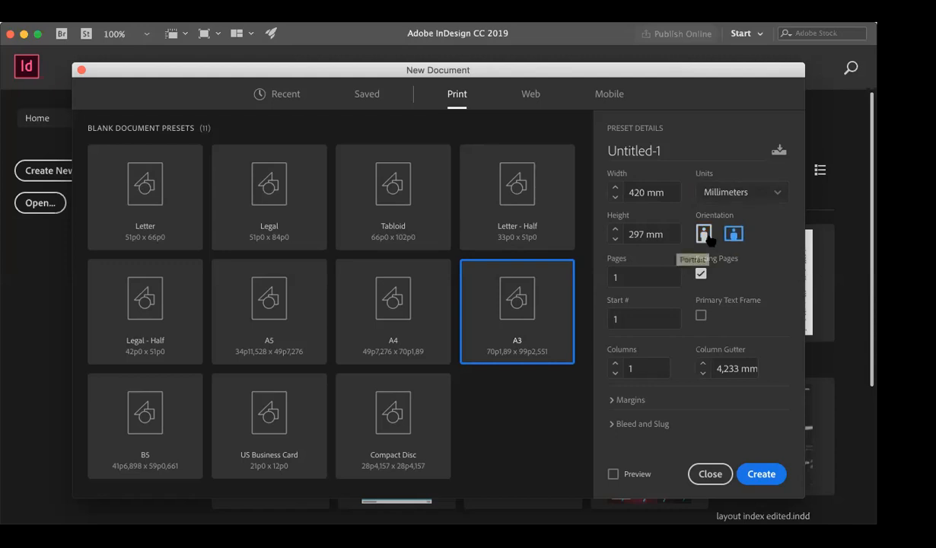
{"action": "left_click", "coordinate": [705, 234]}
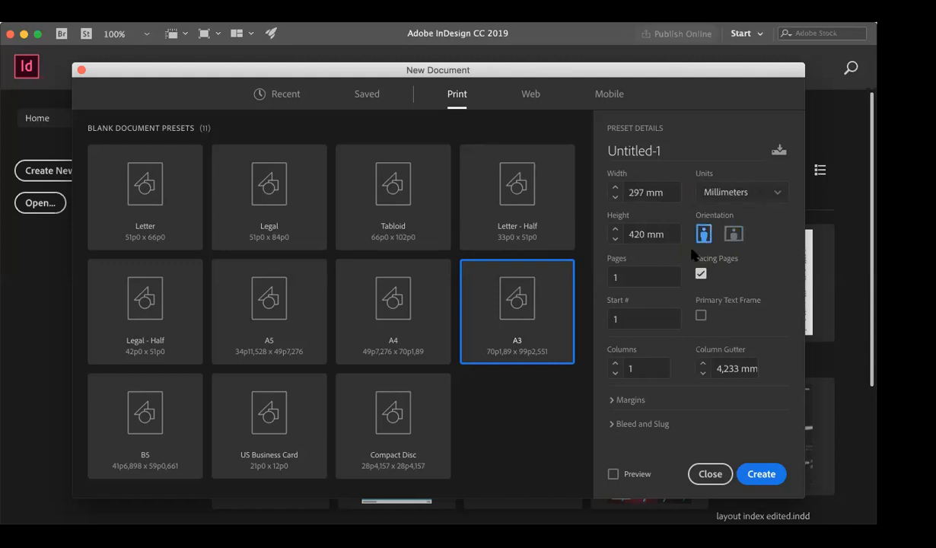
Keep the new document at 1 page starting at number 1 and set it to 4 columns
{"action": "left_click", "coordinate": [660, 275]}
{"action": "left_click", "coordinate": [649, 276]}
{"action": "left_click_drag", "start_coordinate": [649, 276], "coordinate": [618, 275]}
{"action": "left_click", "coordinate": [660, 309]}
{"action": "left_click", "coordinate": [615, 365]}
{"action": "left_click", "coordinate": [615, 364]}
Reveal the margin and bleed settings, add an equal bleed on all sides, and create the document
{"action": "left_click", "coordinate": [612, 400]}
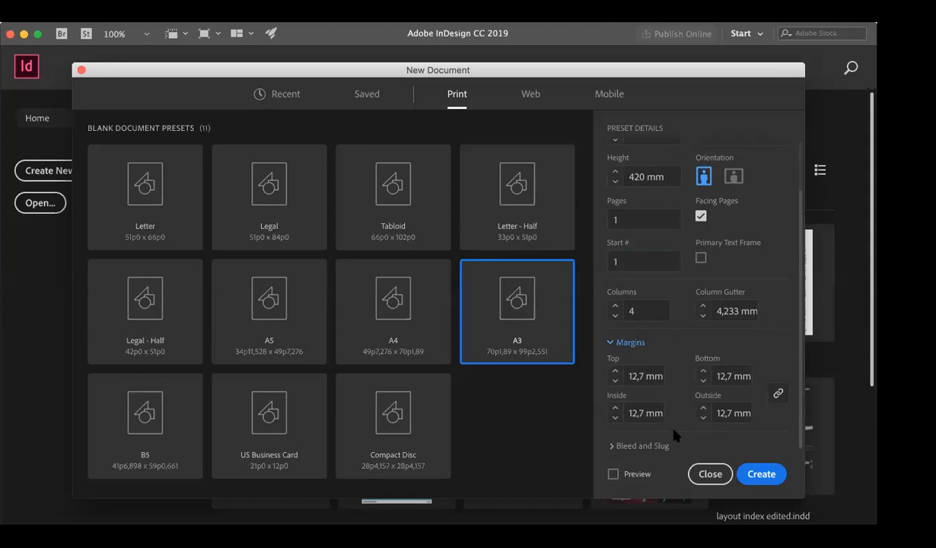
{"action": "left_click", "coordinate": [611, 445]}
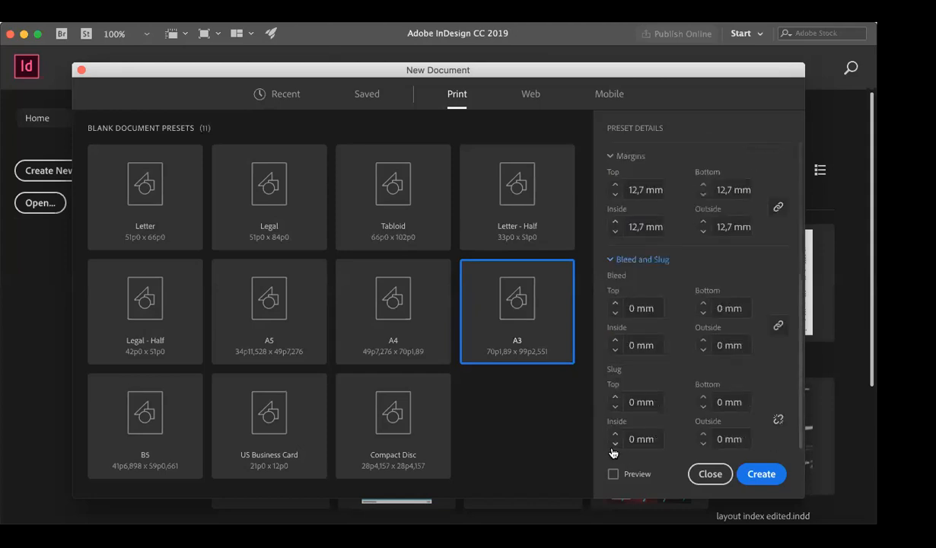
{"action": "left_click", "coordinate": [616, 304]}
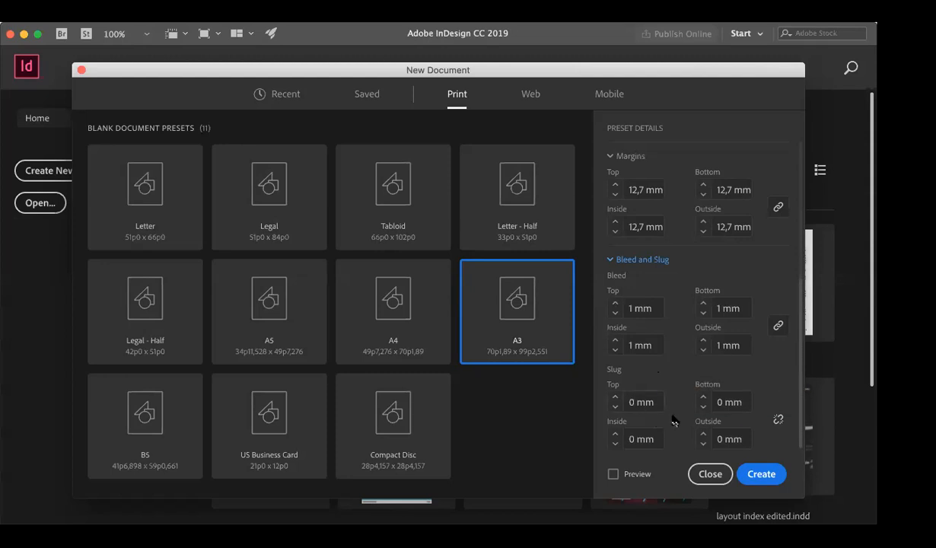
{"action": "left_click", "coordinate": [617, 305]}
{"action": "left_click", "coordinate": [747, 474]}
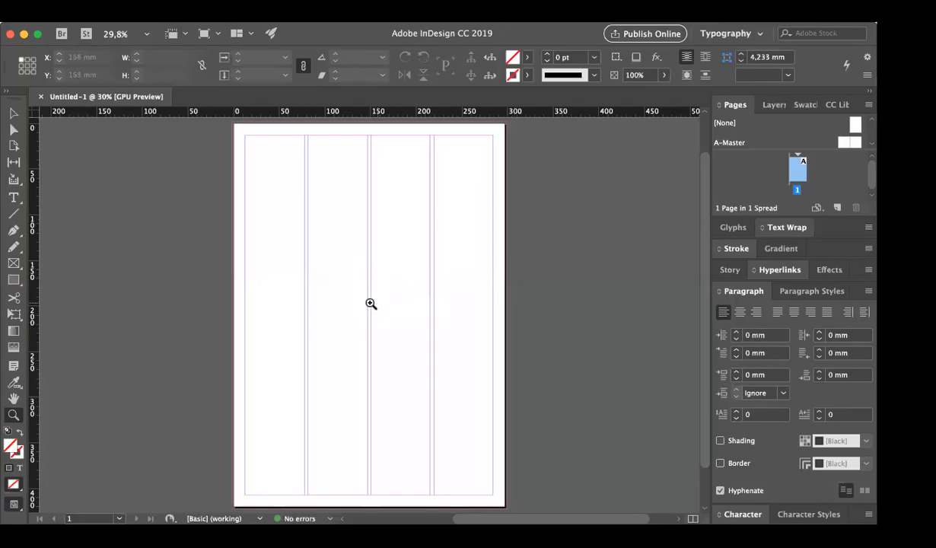
Draw a text frame about 65 mm wide and 125 mm high at the top of the first column and enter the text xsacasc
{"action": "left_click", "coordinate": [358, 260]}
{"action": "left_click", "coordinate": [372, 268], "text": "alt"}
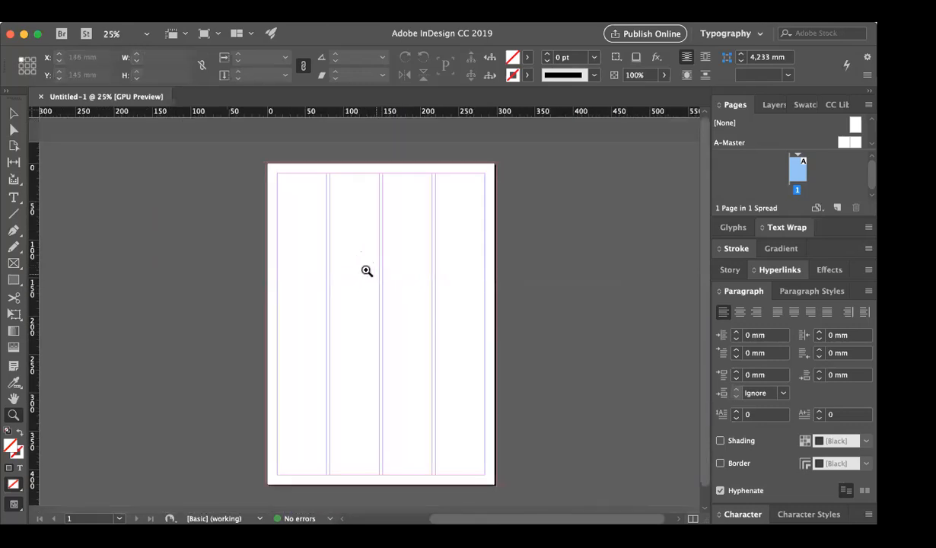
{"action": "key", "text": "t"}
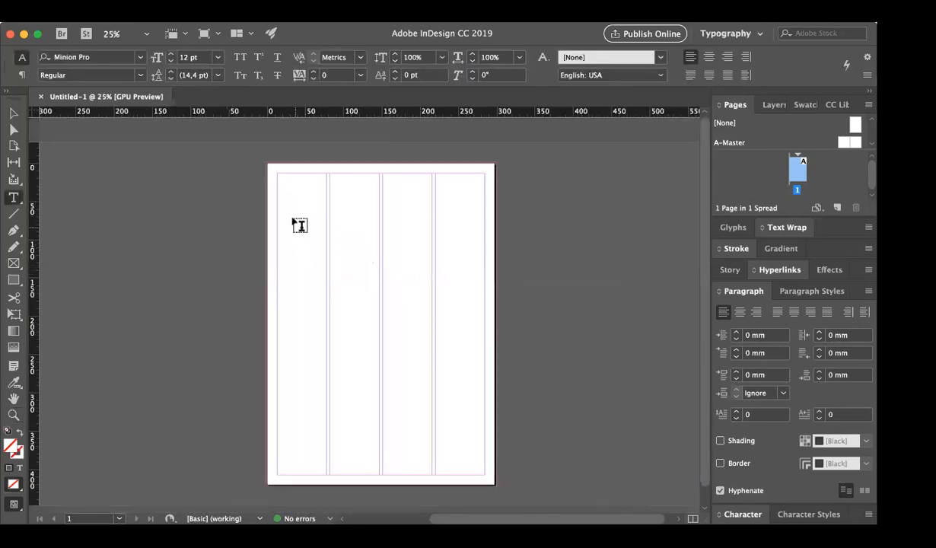
{"action": "left_click_drag", "start_coordinate": [276, 173], "coordinate": [327, 268]}
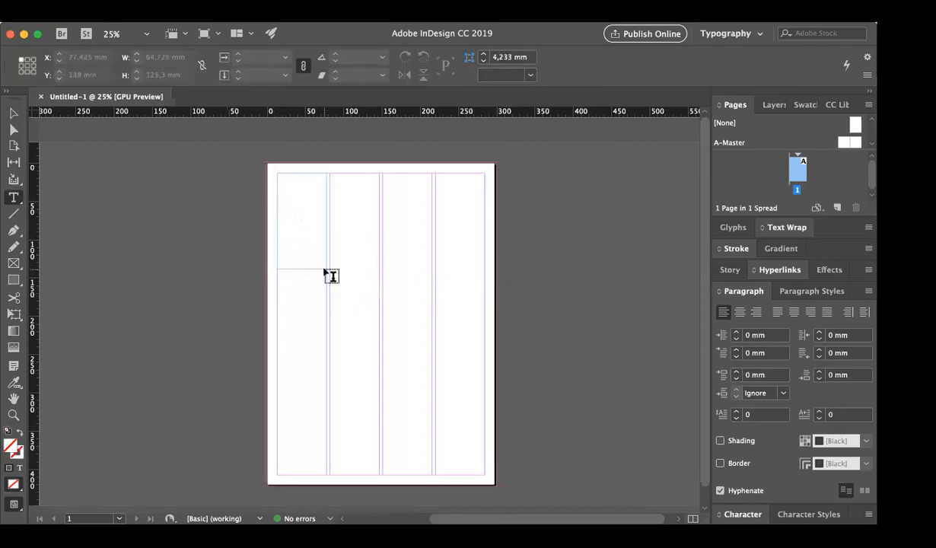
{"action": "type", "text": "asdasd"}
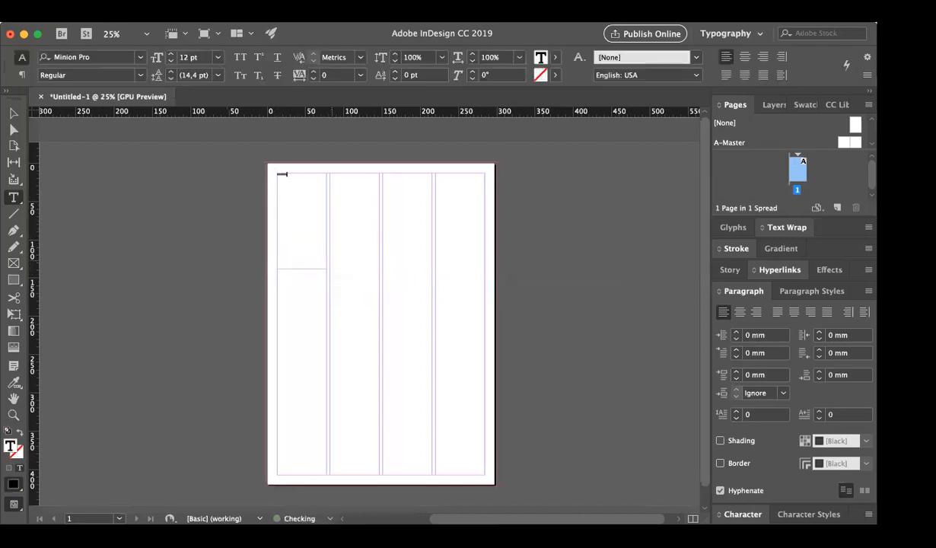
{"action": "key", "text": "super+a"}
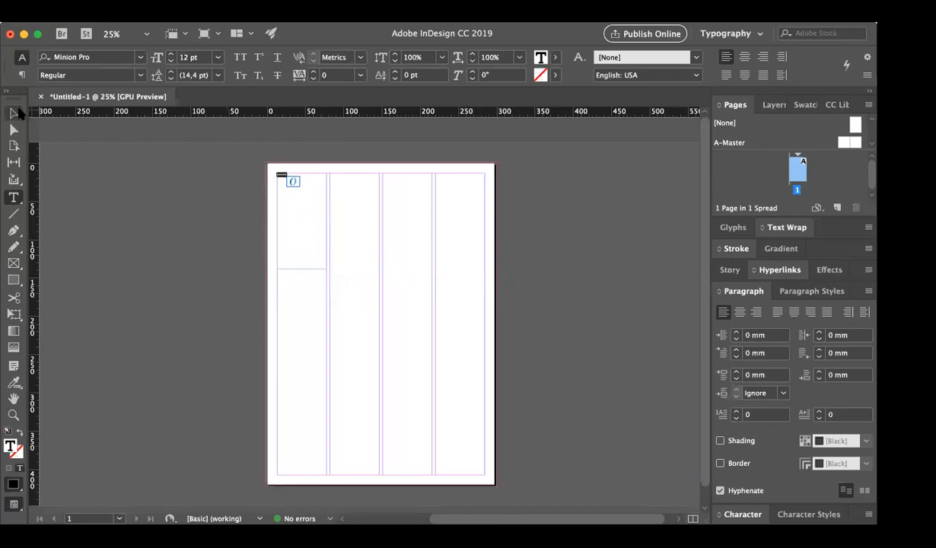
{"action": "left_click", "coordinate": [13, 113]}
{"action": "left_click", "coordinate": [143, 242]}
Select the text frame in the first column and examine its fit against the column guides
{"action": "key", "text": "z"}
{"action": "left_click", "coordinate": [311, 234]}
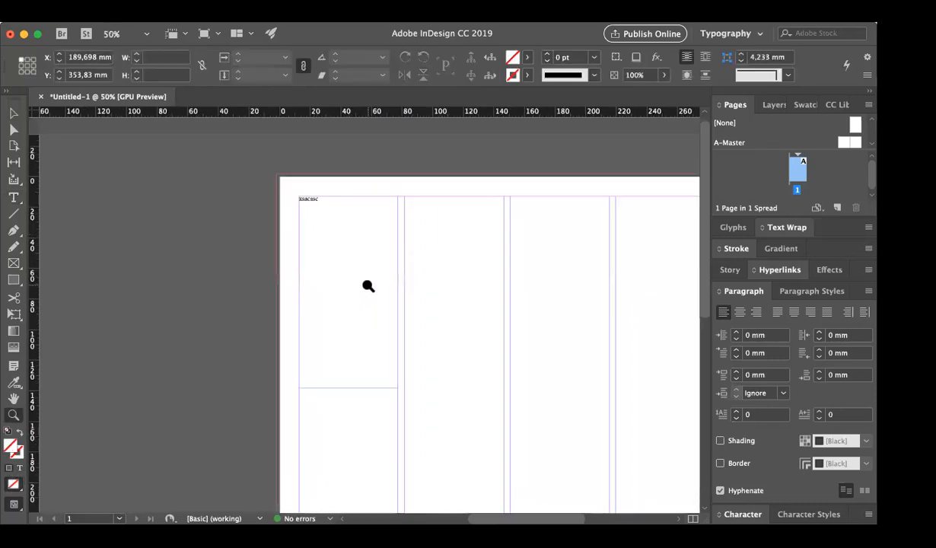
{"action": "left_click", "coordinate": [368, 284]}
{"action": "key", "text": "v"}
{"action": "left_click", "coordinate": [297, 209]}
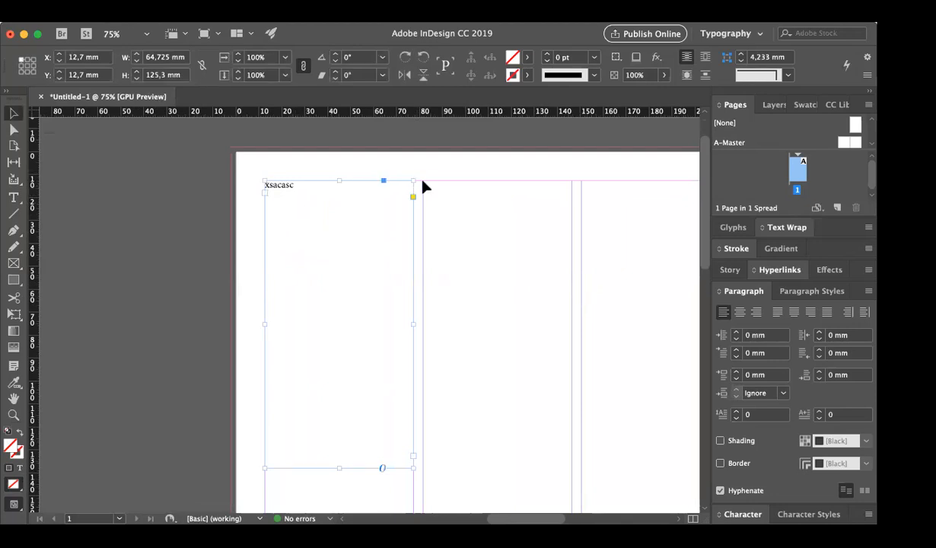
{"action": "scroll", "coordinate": [328, 188], "scroll_direction": "down", "scroll_amount": 2}
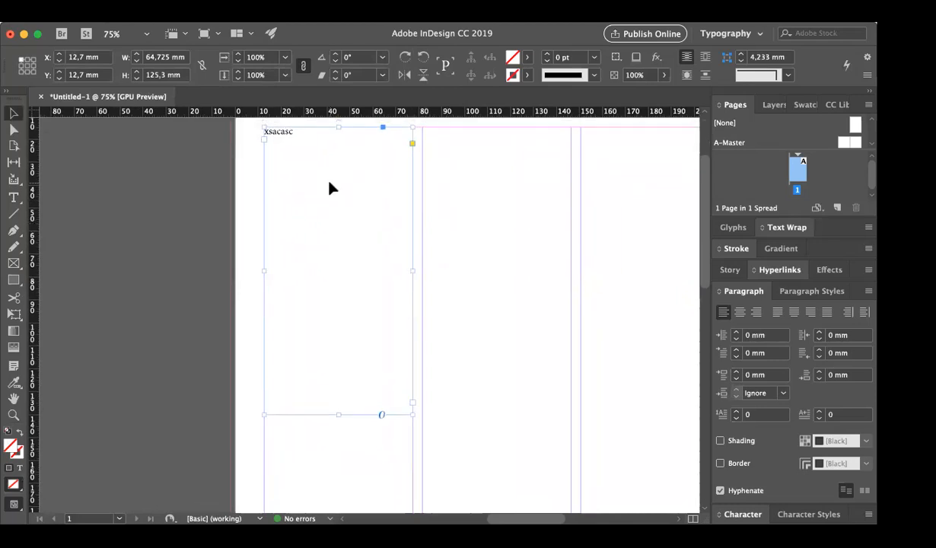
{"action": "scroll", "coordinate": [330, 189], "scroll_direction": "up", "scroll_amount": 1}
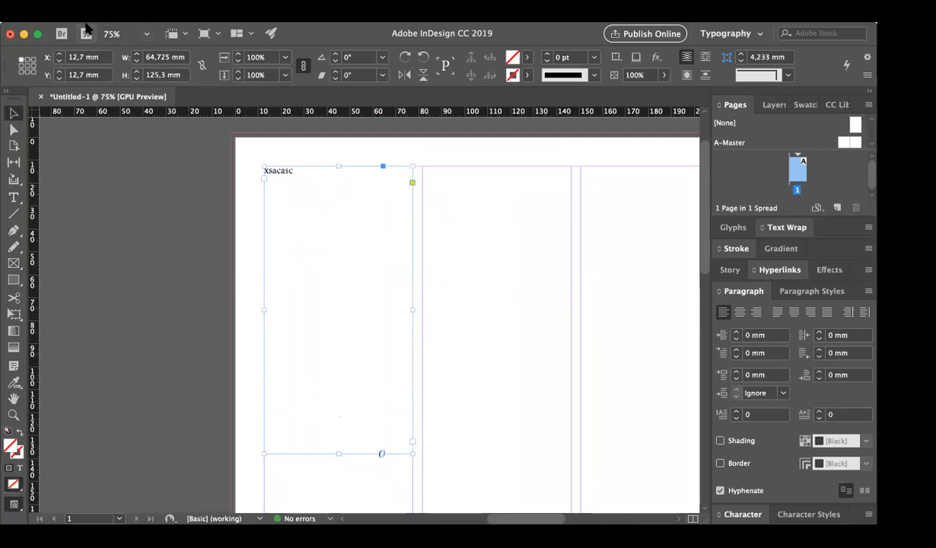
Create a new print document of 297 × 420 mm in millimetres with 1 column
{"action": "left_click", "coordinate": [115, 22]}
{"action": "mouse_move", "coordinate": [121, 32]}
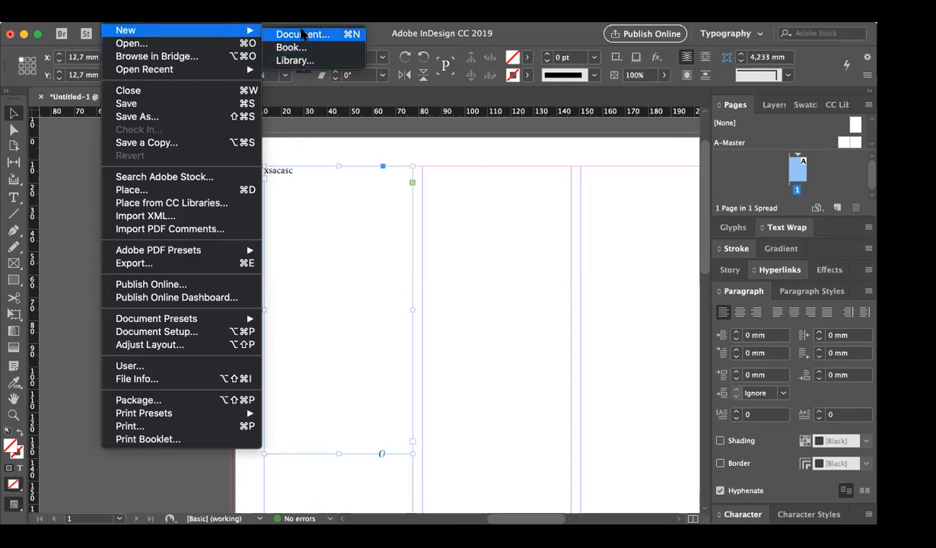
{"action": "left_click", "coordinate": [302, 34]}
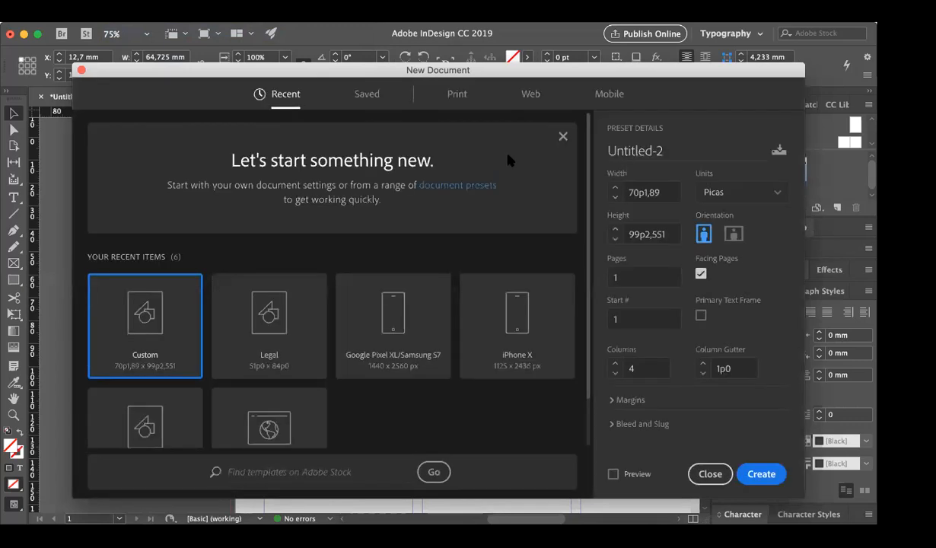
{"action": "left_click", "coordinate": [615, 374]}
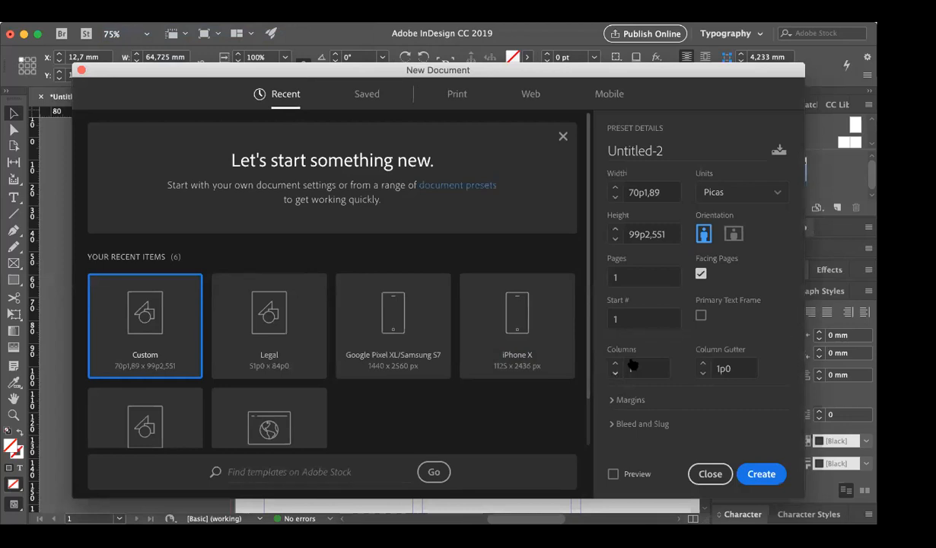
{"action": "left_click", "coordinate": [777, 194]}
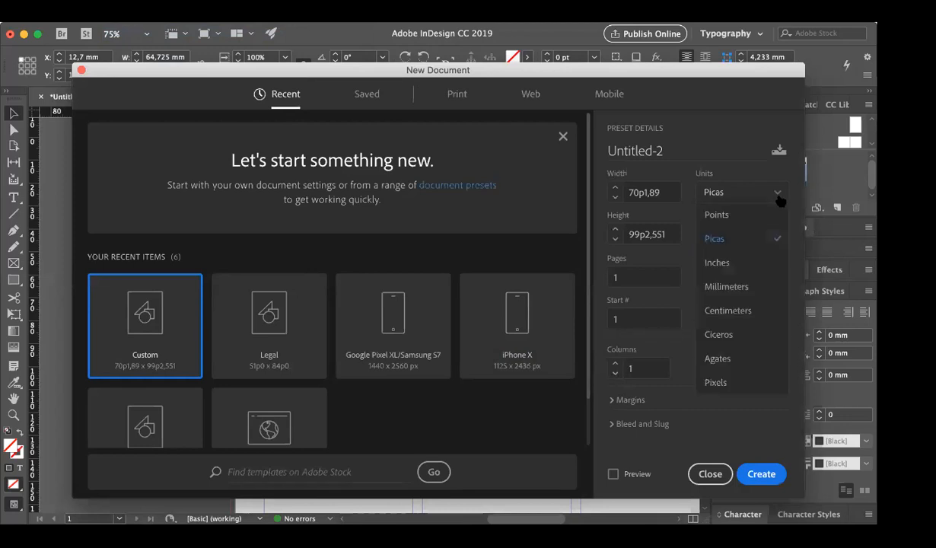
{"action": "left_click", "coordinate": [722, 286]}
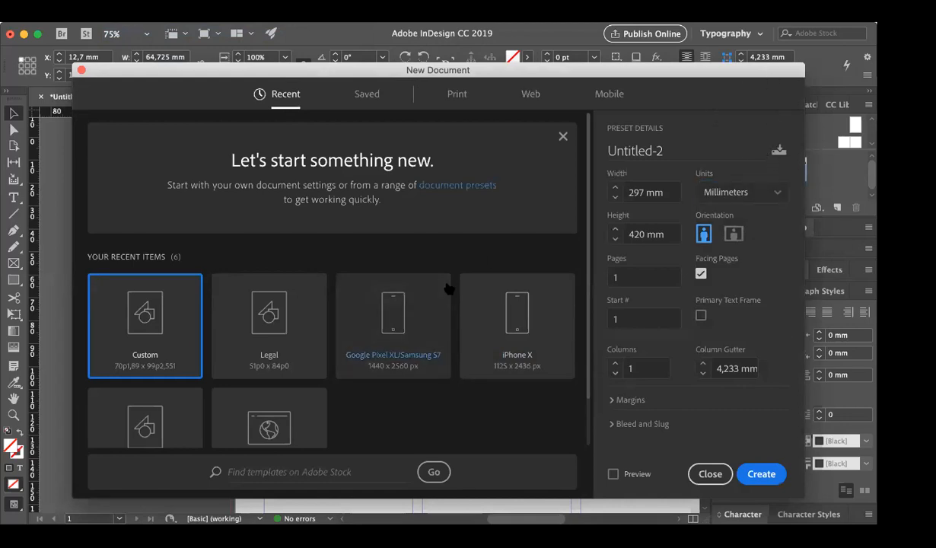
{"action": "scroll", "coordinate": [449, 288], "scroll_direction": "down", "scroll_amount": 3}
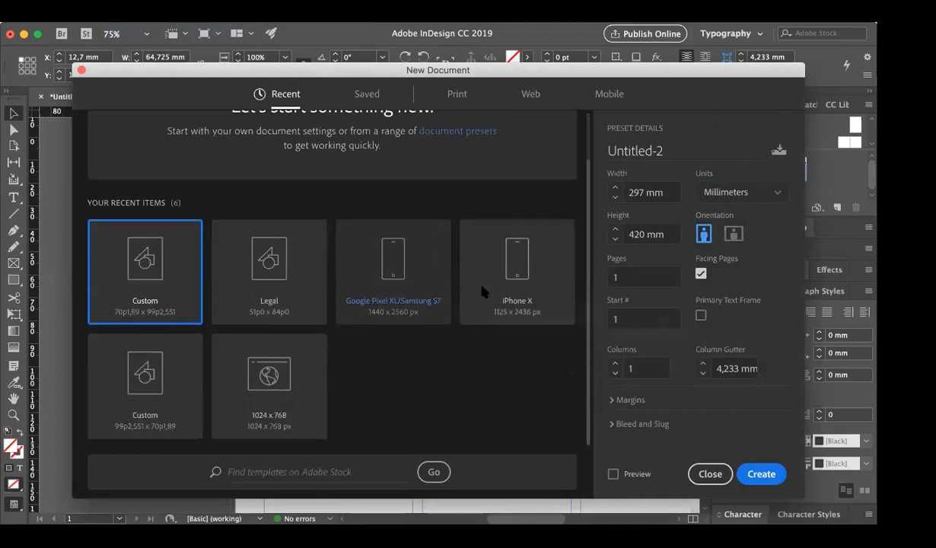
{"action": "left_click", "coordinate": [749, 475]}
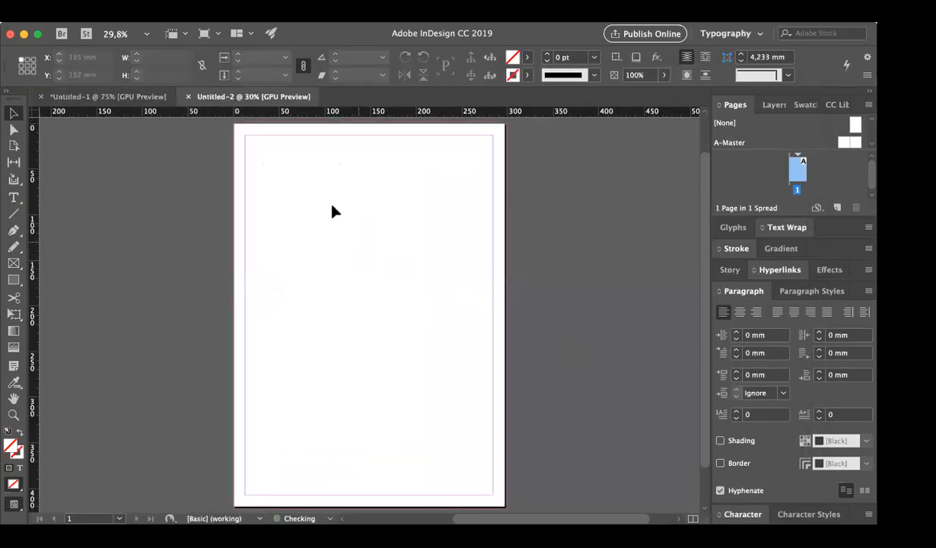
Compare the page of the four-column document with that of the new single-column document
{"action": "left_click", "coordinate": [117, 97]}
{"action": "scroll", "coordinate": [509, 245], "scroll_direction": "down", "scroll_amount": 5}
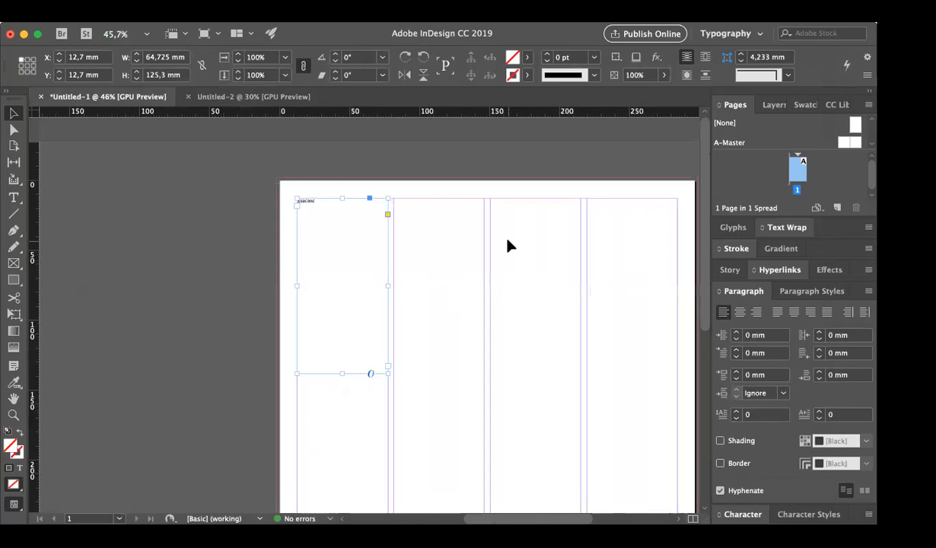
{"action": "scroll", "coordinate": [508, 241], "scroll_direction": "down", "scroll_amount": 2}
{"action": "scroll", "coordinate": [508, 240], "scroll_direction": "up", "scroll_amount": 2}
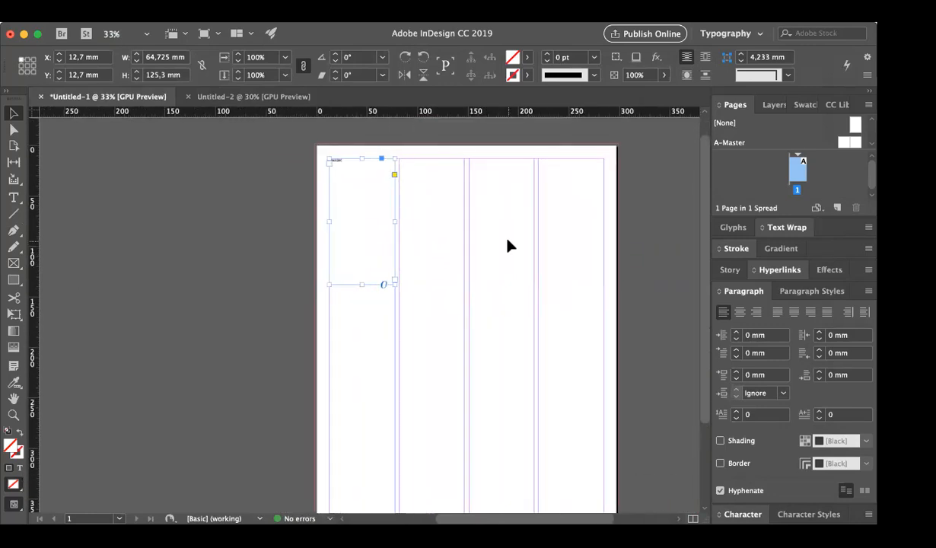
{"action": "scroll", "coordinate": [488, 286], "scroll_direction": "down", "scroll_amount": 3}
{"action": "scroll", "coordinate": [487, 293], "scroll_direction": "up", "scroll_amount": 2}
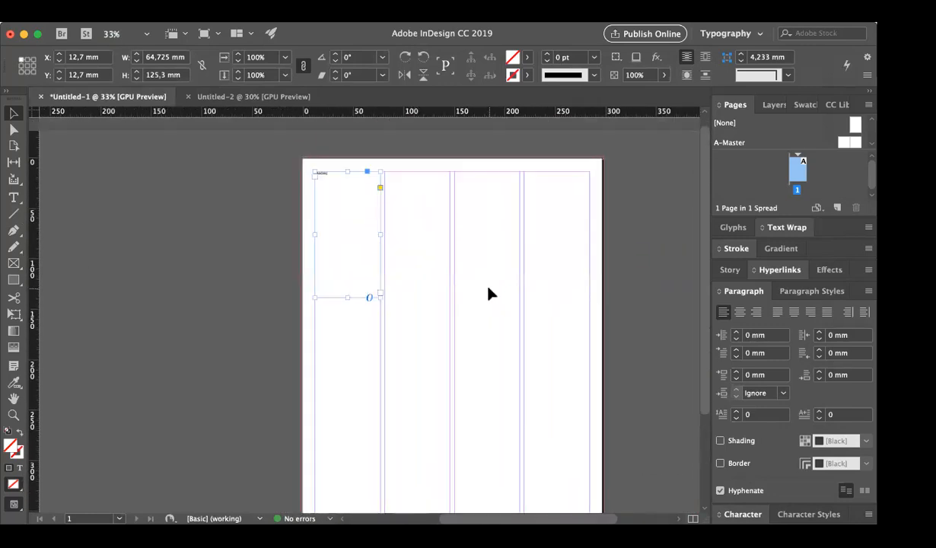
{"action": "left_click", "coordinate": [277, 99]}
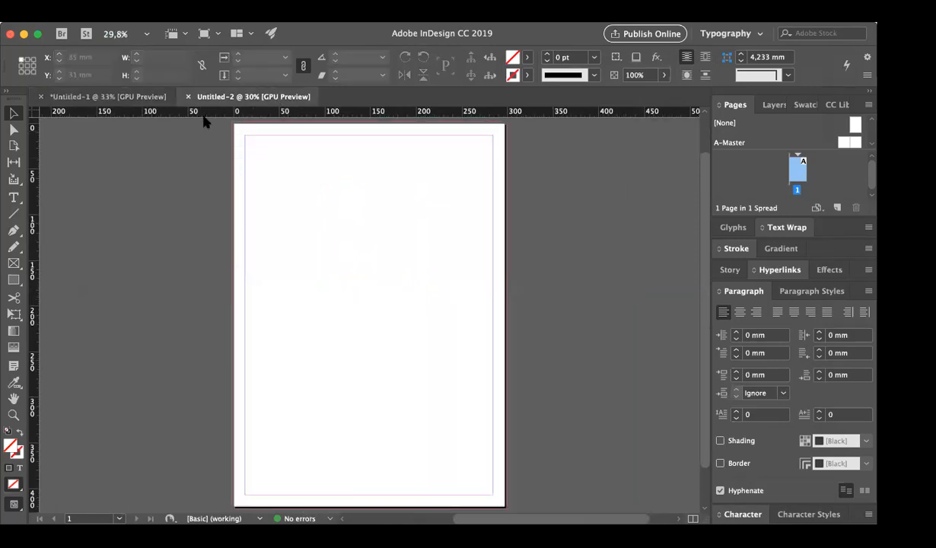
{"action": "left_click", "coordinate": [158, 97]}
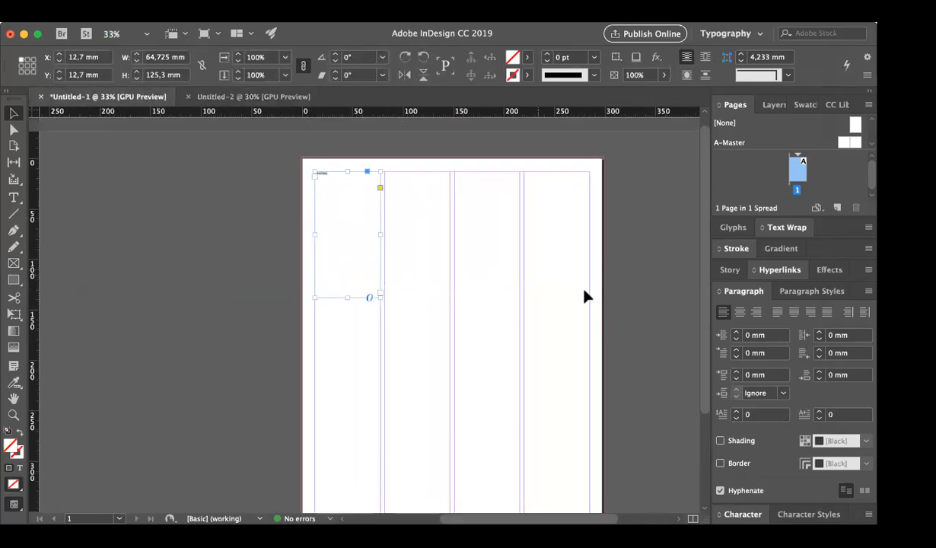
{"action": "left_click", "coordinate": [272, 98]}
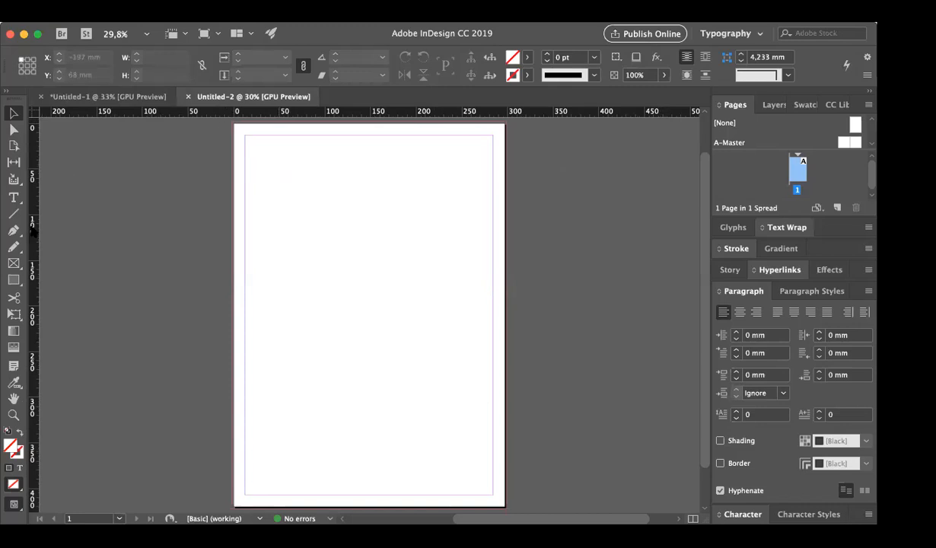
Draw a text frame about 165 mm wide and 87 mm high near the upper-left margin of the single-column page
{"action": "left_click", "coordinate": [14, 199]}
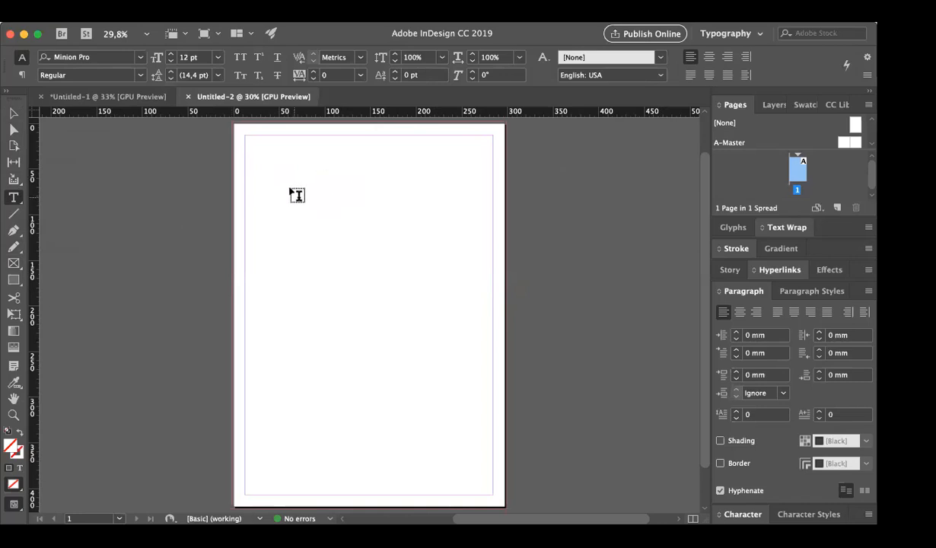
{"action": "left_click_drag", "start_coordinate": [260, 150], "coordinate": [410, 227]}
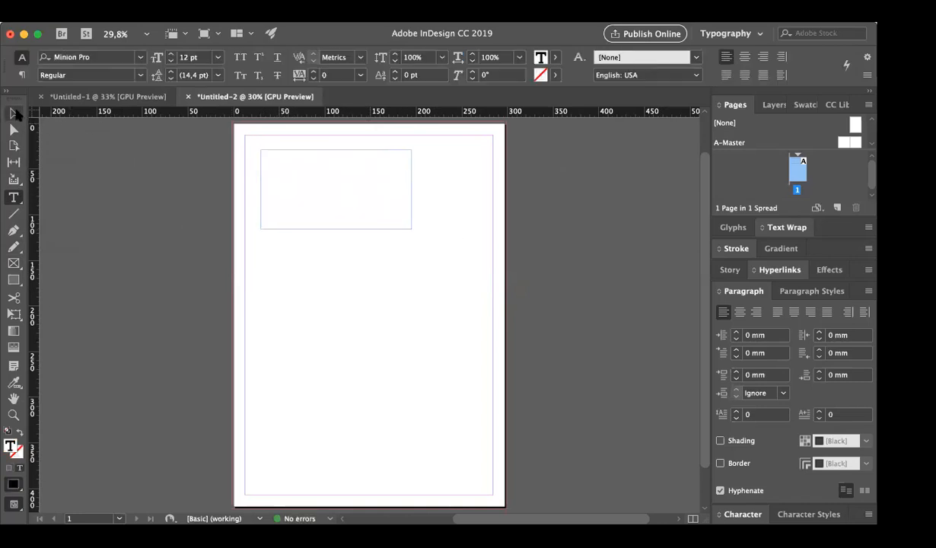
{"action": "left_click", "coordinate": [13, 114]}
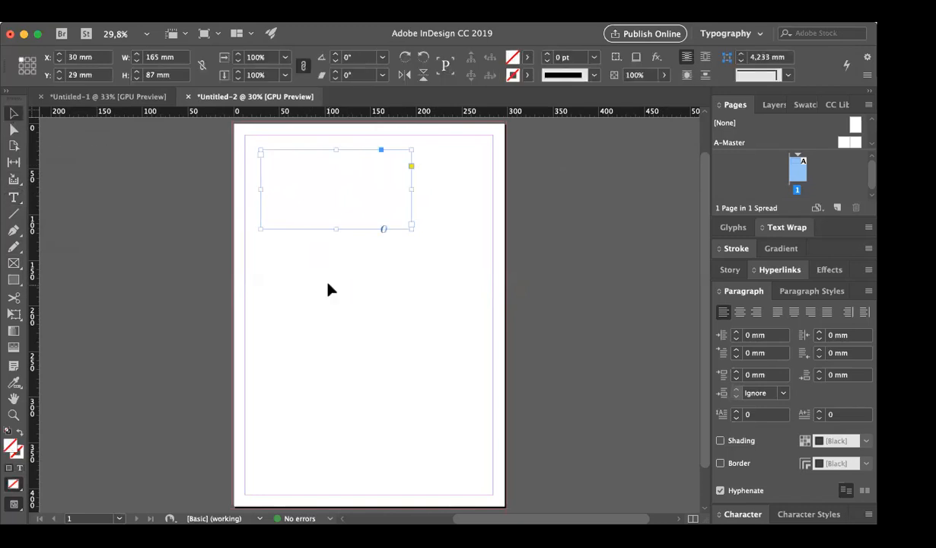
Enter the text Lorem ipsum dolor sit amet in the new text frame
{"action": "left_click", "coordinate": [328, 283]}
{"action": "key", "text": "z"}
{"action": "left_click", "coordinate": [334, 234]}
{"action": "left_click", "coordinate": [333, 237]}
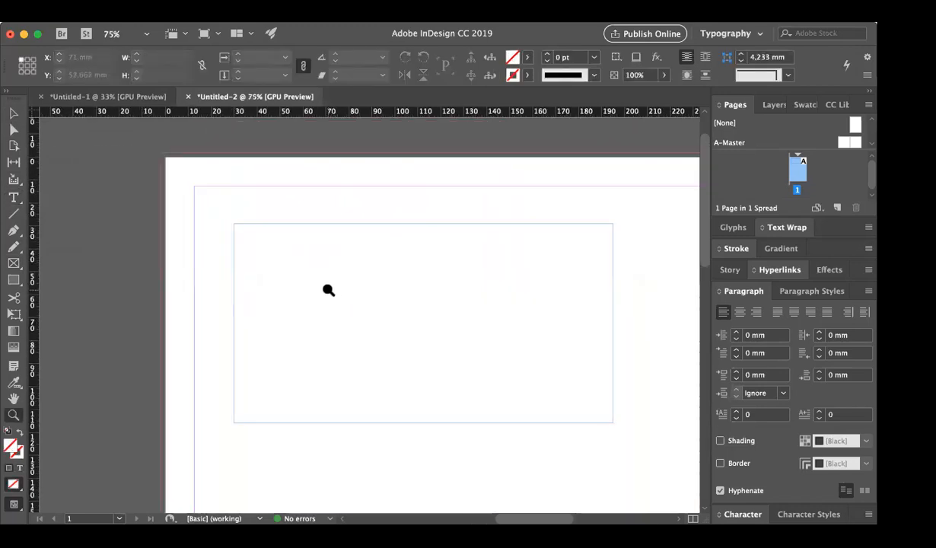
{"action": "key", "text": "t"}
{"action": "left_click", "coordinate": [310, 282]}
{"action": "type", "text": "Lorem ipsum dolor sit amet"}
Copy the phrase in the text frame and paste it seven times after the original
{"action": "key", "text": "super+a"}
{"action": "key", "text": "super+c"}
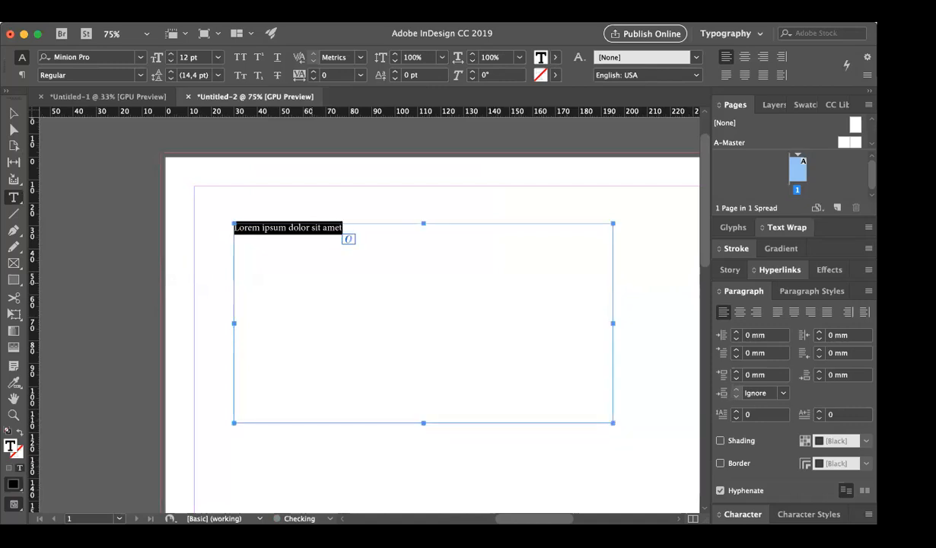
{"action": "left_click", "coordinate": [373, 235]}
{"action": "key", "text": "super+v"}
{"action": "key", "text": "super+v"}
{"action": "key", "text": "super+v"}
{"action": "key", "text": "super+v"}
{"action": "key", "text": "super+v"}
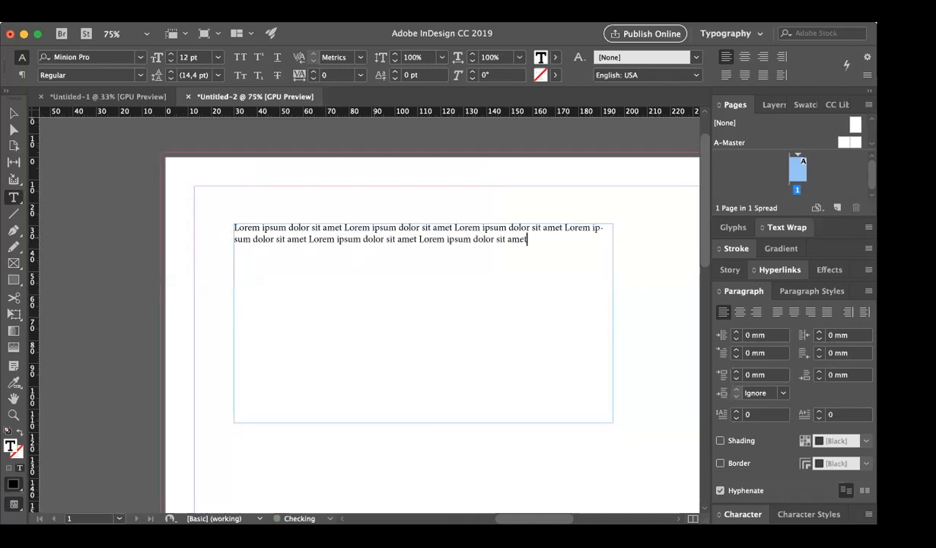
{"action": "key", "text": "super+v"}
{"action": "key", "text": "super+v"}
Repeatedly copy the whole text and append it until the frame is nearly full, and deselect the frame
{"action": "key", "text": "super+a"}
{"action": "key", "text": "super+c"}
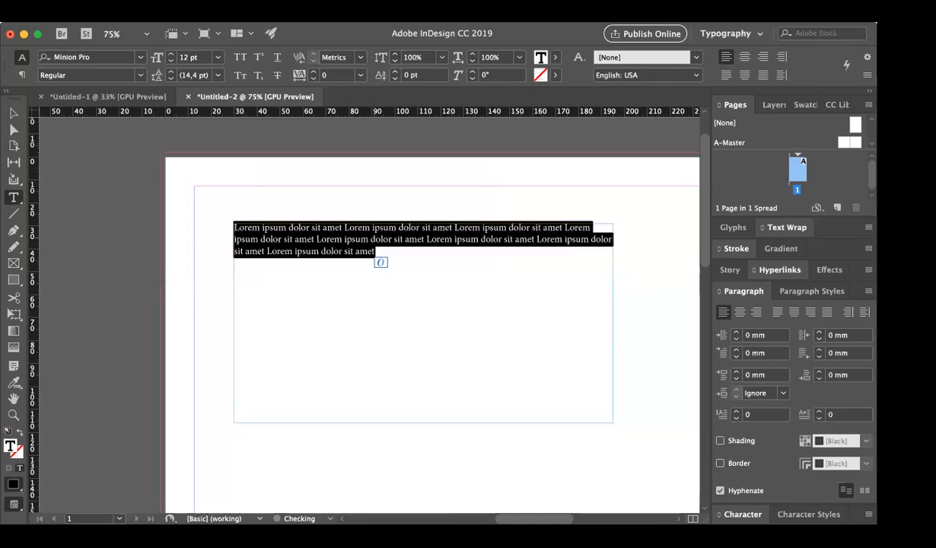
{"action": "left_click", "coordinate": [394, 248]}
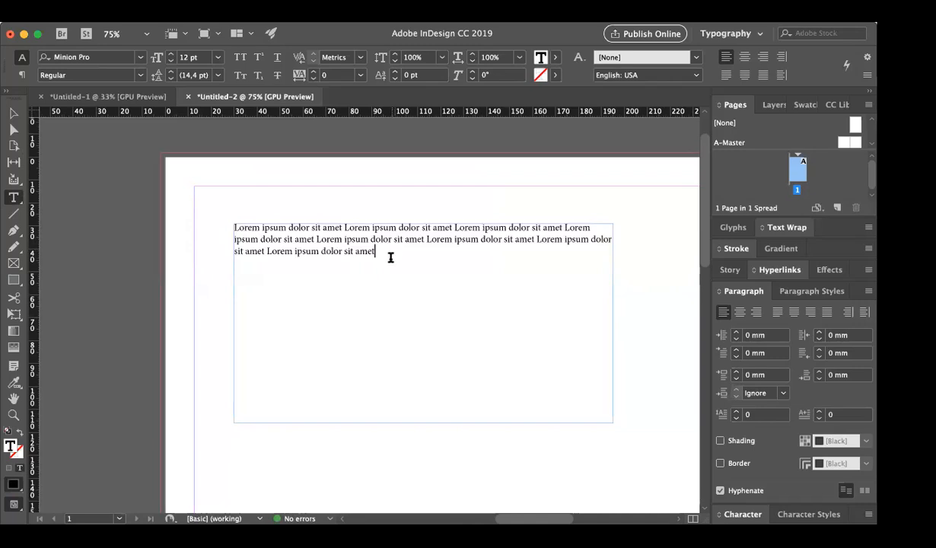
{"action": "key", "text": "super+v"}
{"action": "type", "text": "Lorem ipsum dolor sit amet Lorem ipsum dolor sit amet Lorem ipsum dolor sit amet Lorem ipsum dolor sit amet Lorem ipsum dolor sit amet Lorem ipsum dolor sit amet Lorem ipsum dolor sit amet Lorem ipsum dolor sit amet Lorem ipsum dolor sit amet"}
{"action": "key", "text": "super+a"}
{"action": "key", "text": "super+c"}
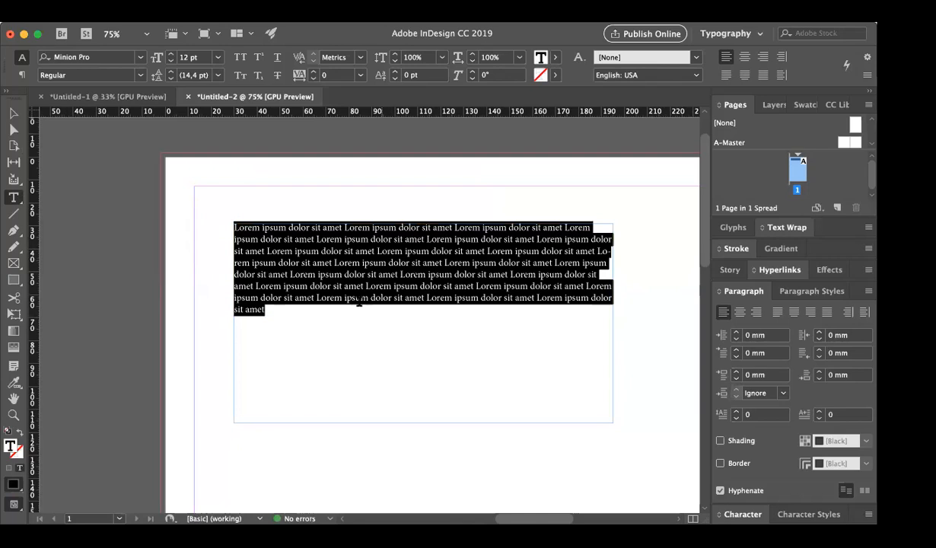
{"action": "left_click", "coordinate": [351, 317]}
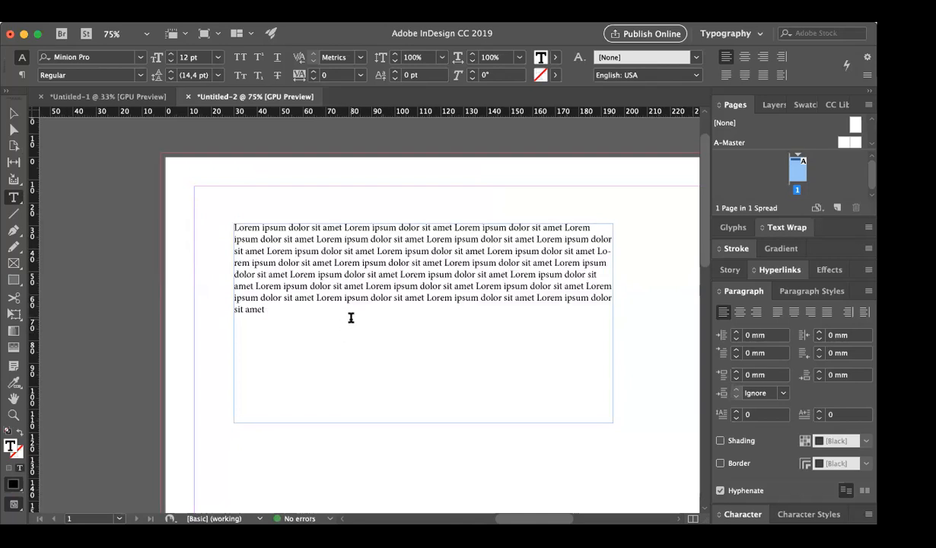
{"action": "key", "text": "super+v"}
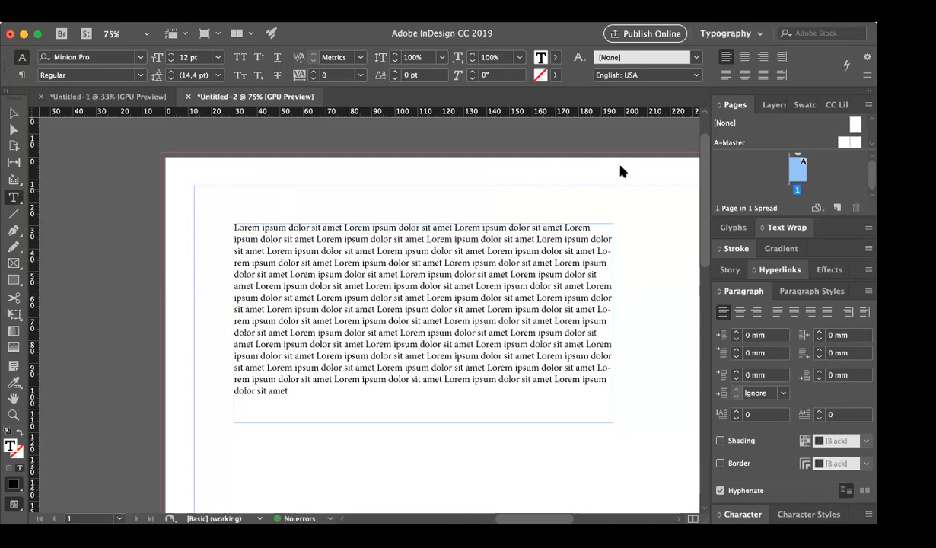
{"action": "left_click", "coordinate": [14, 113]}
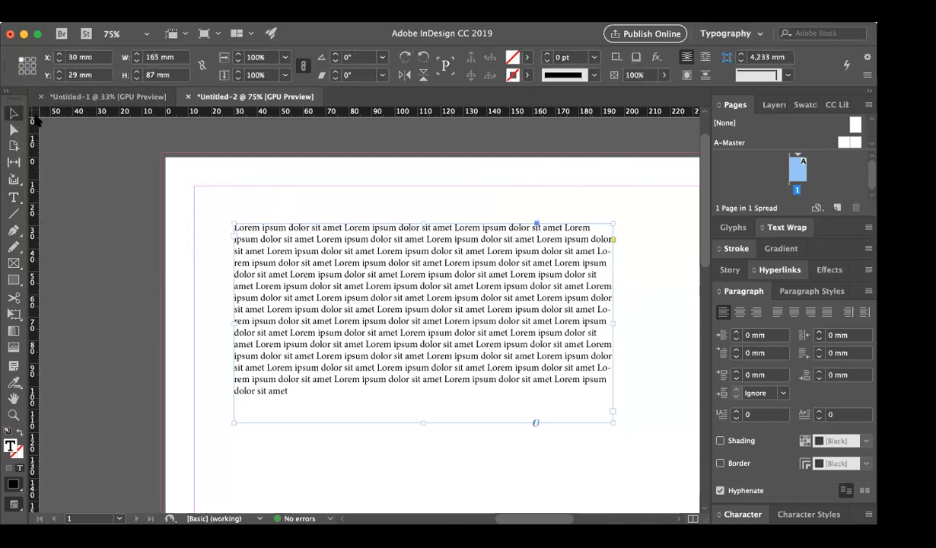
{"action": "left_click", "coordinate": [284, 159]}
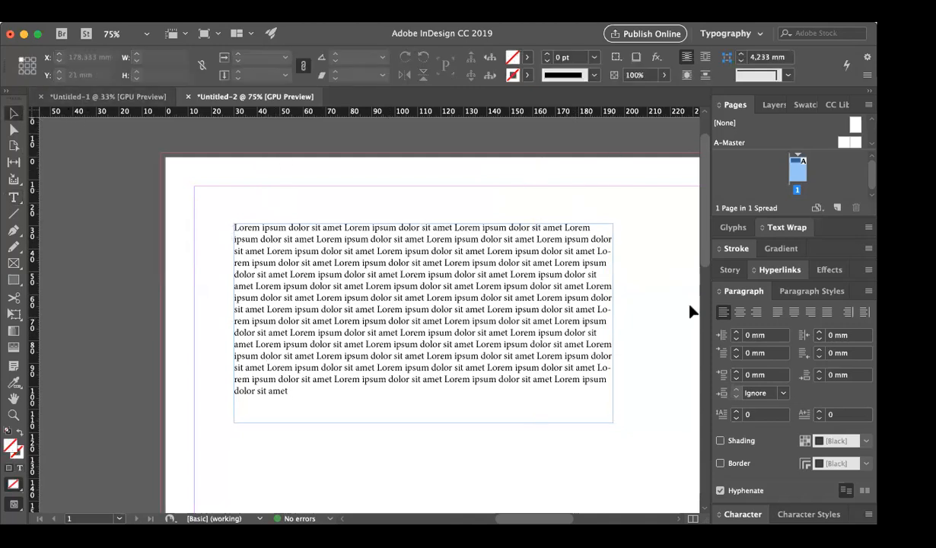
Examine the line endings and hyphenation along the right edge of the text block, as well as the whole frame
{"action": "scroll", "coordinate": [613, 291], "scroll_direction": "up", "scroll_amount": 2}
{"action": "scroll", "coordinate": [614, 291], "scroll_direction": "right", "scroll_amount": 2}
{"action": "left_click", "coordinate": [553, 310]}
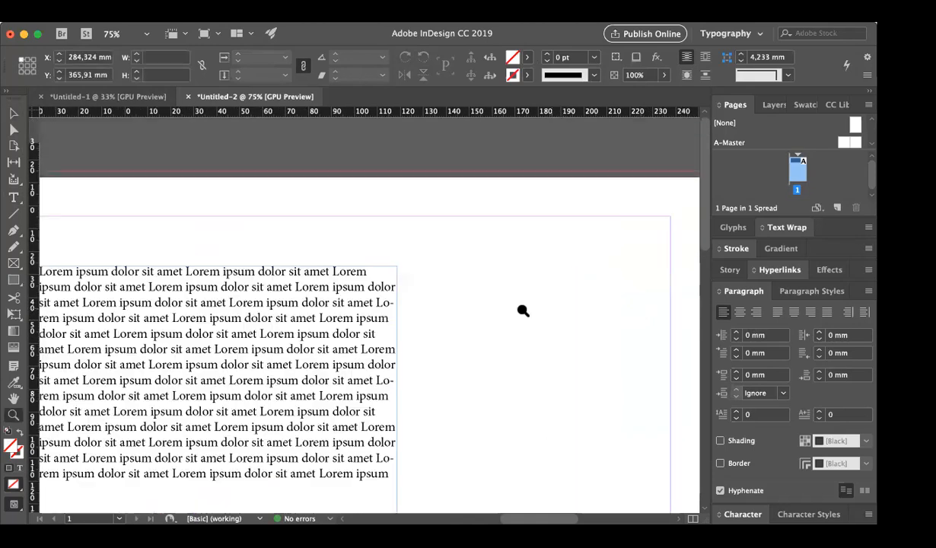
{"action": "left_click", "coordinate": [419, 307]}
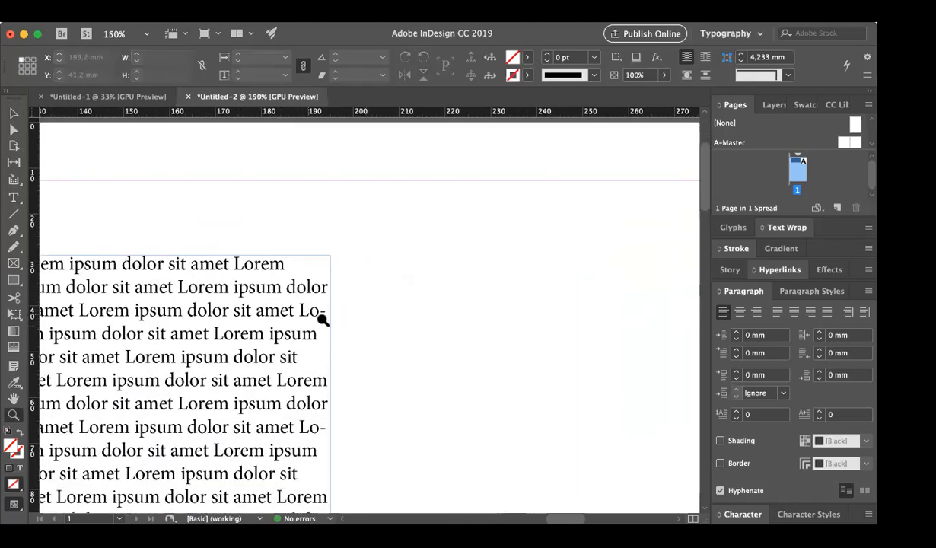
{"action": "left_click", "coordinate": [356, 308]}
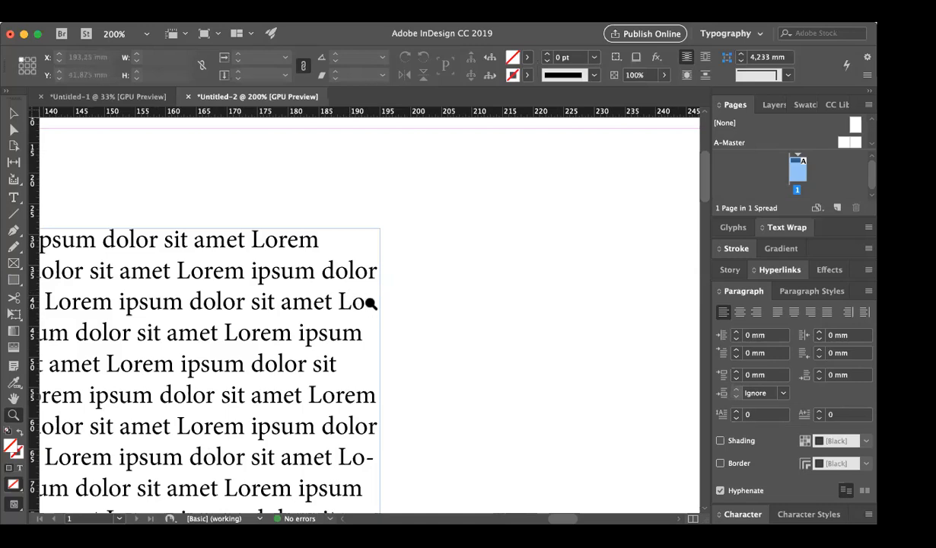
{"action": "left_click", "coordinate": [348, 309], "text": "alt"}
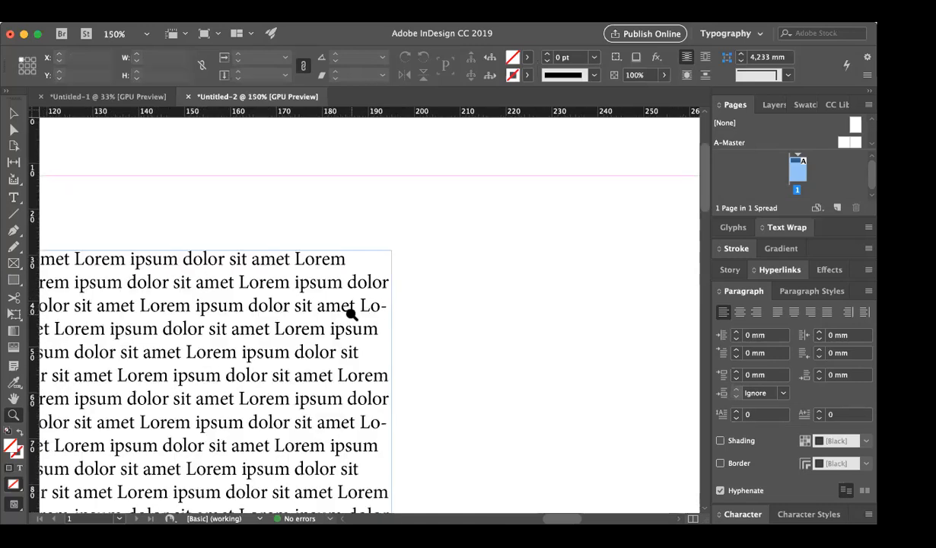
{"action": "left_click", "coordinate": [349, 313], "text": "alt"}
{"action": "left_click", "coordinate": [350, 314], "text": "alt"}
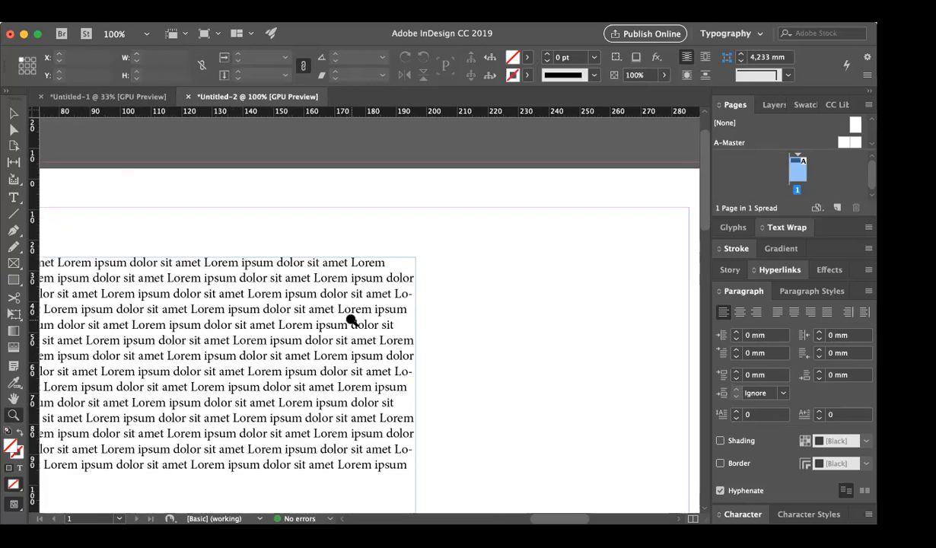
{"action": "scroll", "coordinate": [351, 320], "scroll_direction": "down", "scroll_amount": 5}
{"action": "scroll", "coordinate": [351, 320], "scroll_direction": "left", "scroll_amount": 8}
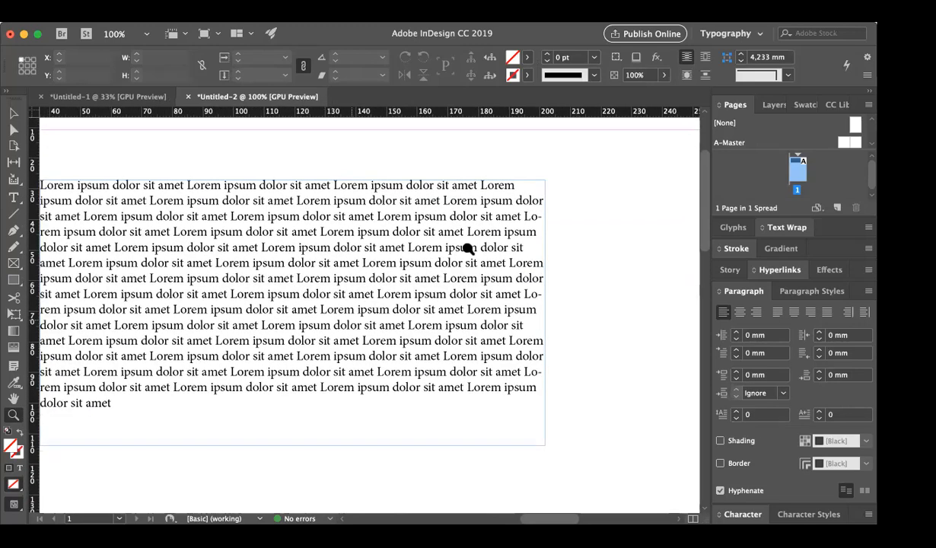
{"action": "scroll", "coordinate": [326, 252], "scroll_direction": "left", "scroll_amount": 3}
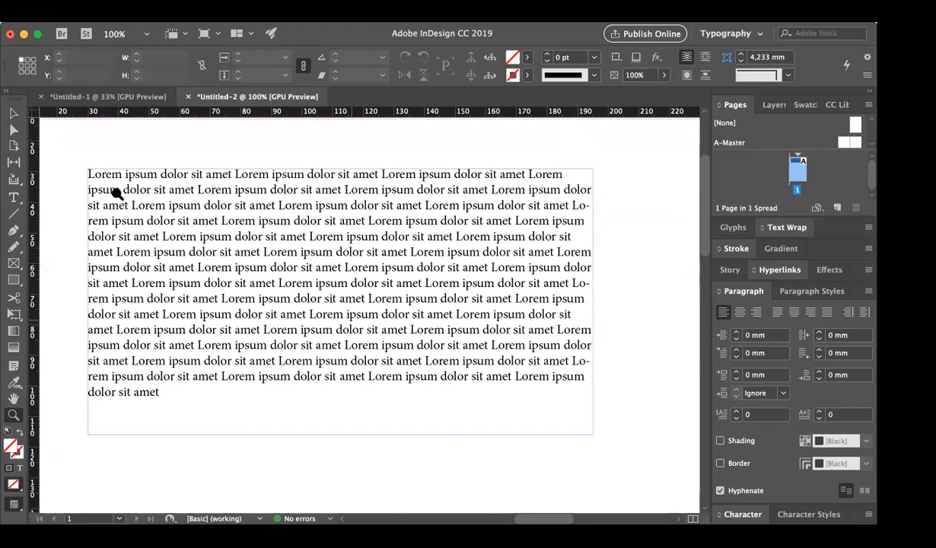
{"action": "scroll", "coordinate": [186, 193], "scroll_direction": "left", "scroll_amount": 6}
{"action": "scroll", "coordinate": [186, 193], "scroll_direction": "up", "scroll_amount": 3}
{"action": "key", "text": "super+equal"}
{"action": "scroll", "coordinate": [235, 202], "scroll_direction": "down", "scroll_amount": 3}
{"action": "scroll", "coordinate": [235, 202], "scroll_direction": "left", "scroll_amount": 3}
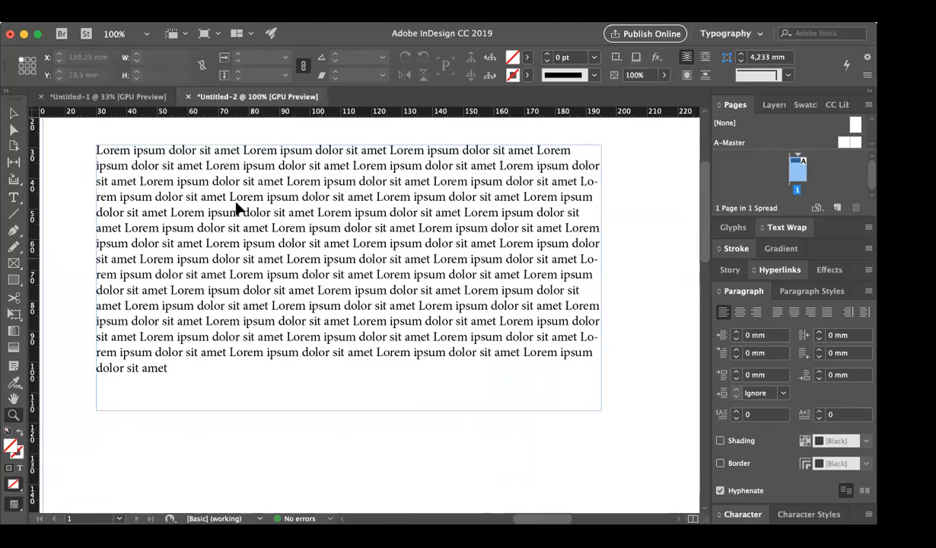
Look over the font list and the character and paragraph formatting controls for the selected text frame
{"action": "key", "text": "v"}
{"action": "left_click", "coordinate": [235, 207]}
{"action": "left_click", "coordinate": [14, 197]}
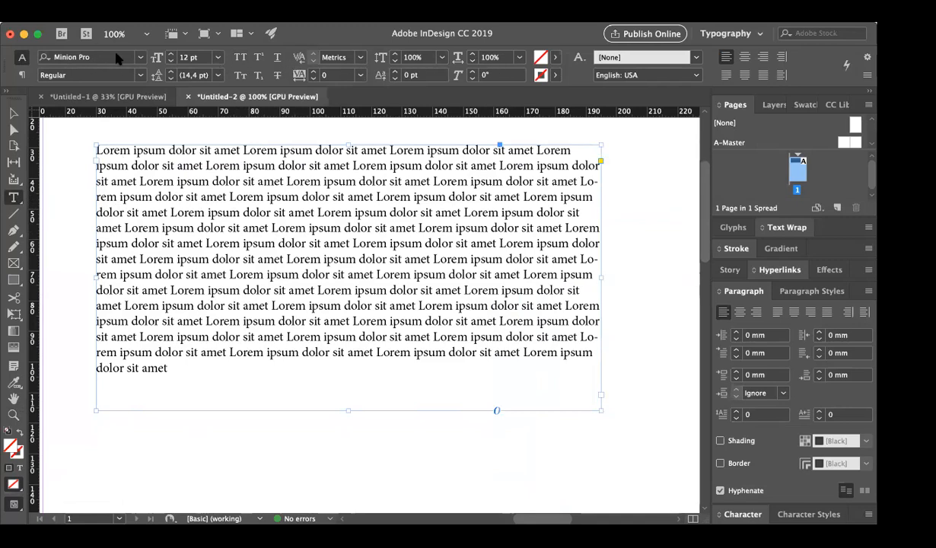
{"action": "left_click", "coordinate": [140, 58]}
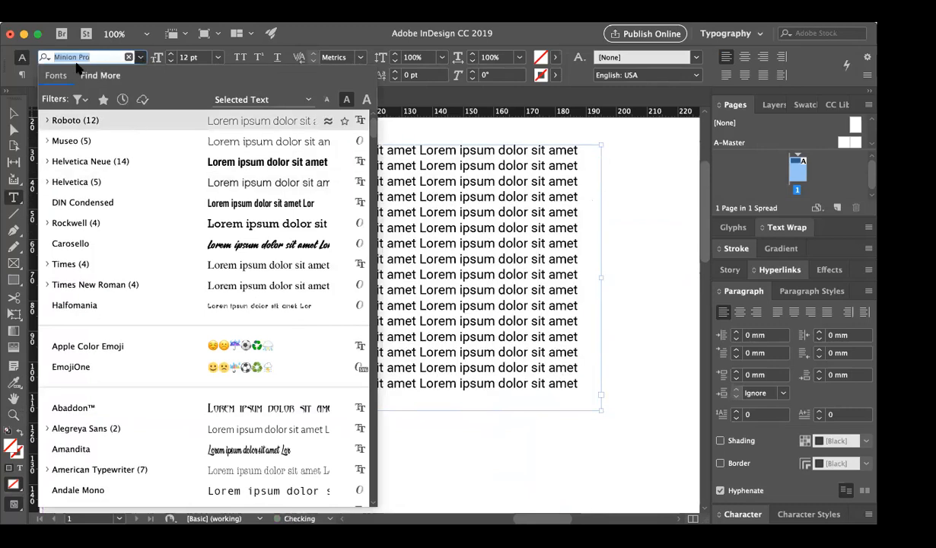
{"action": "left_click", "coordinate": [22, 74]}
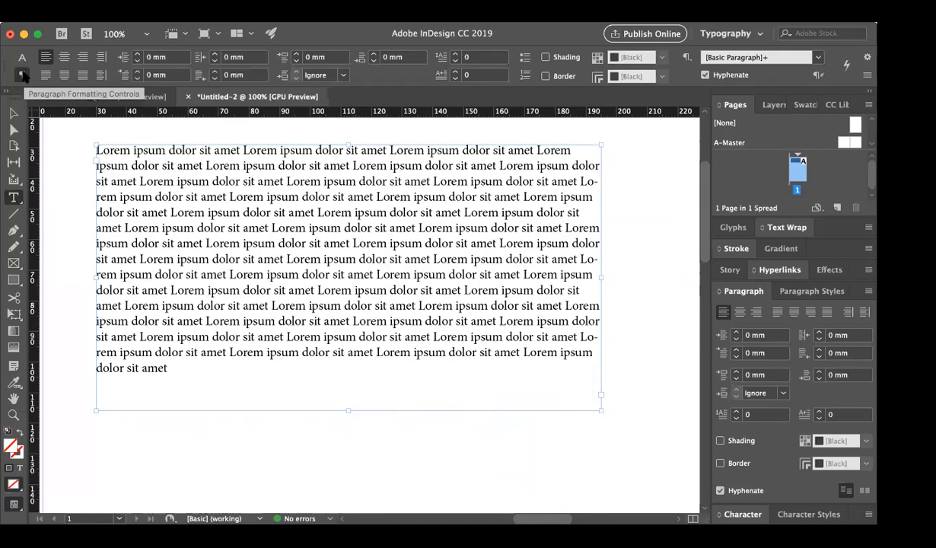
{"action": "left_click", "coordinate": [22, 57]}
{"action": "left_click", "coordinate": [22, 75]}
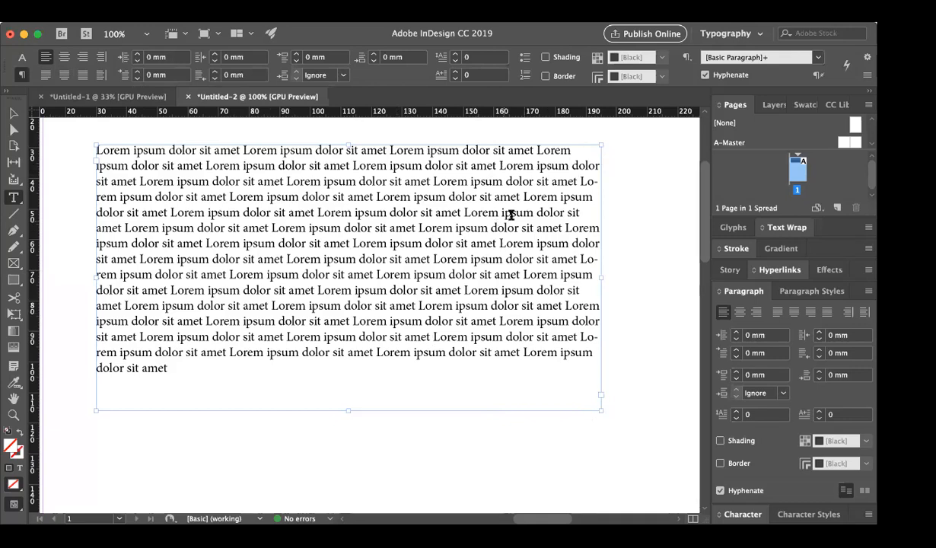
Check the hyphenated word at the end of the third line, and turn off hyphenation for the whole text frame
{"action": "left_click_drag", "start_coordinate": [594, 181], "coordinate": [587, 181]}
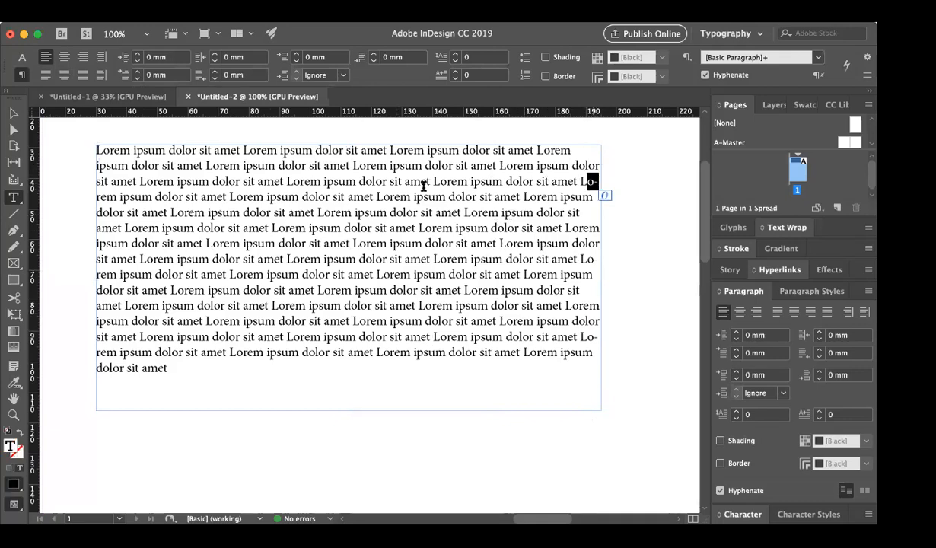
{"action": "key", "text": "Escape"}
{"action": "left_click", "coordinate": [92, 125]}
{"action": "left_click", "coordinate": [109, 156]}
{"action": "key", "text": "t"}
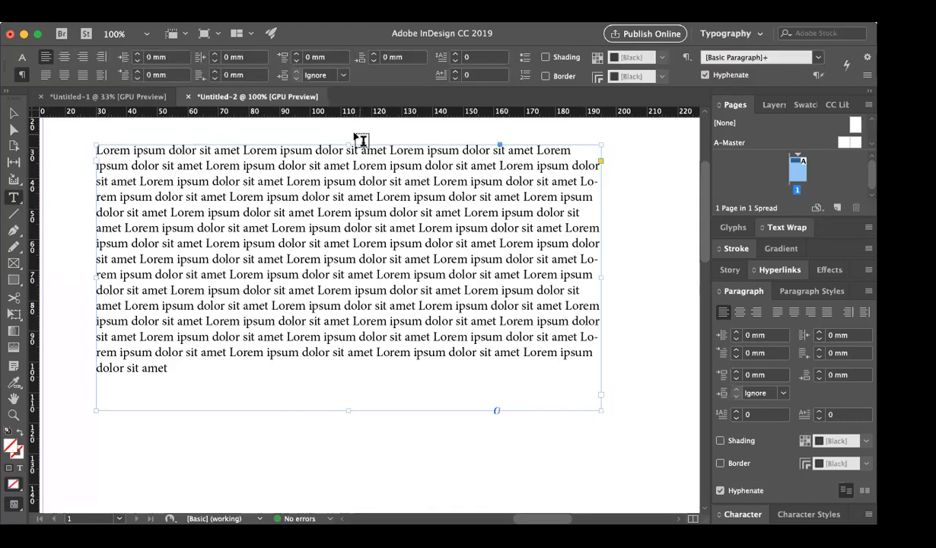
{"action": "left_click", "coordinate": [704, 75]}
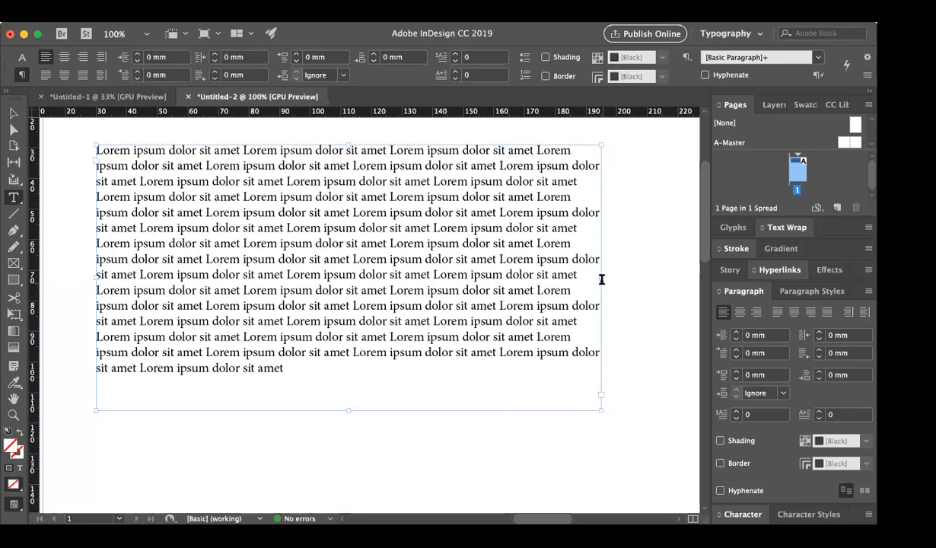
Narrow the text frame from its right edge to about 100.75 mm wide
{"action": "left_click", "coordinate": [13, 112]}
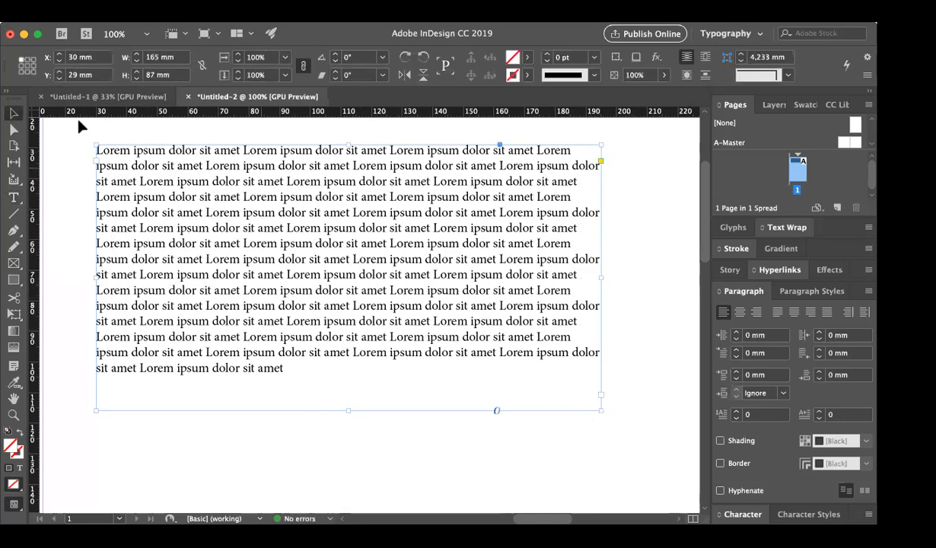
{"action": "left_click_drag", "start_coordinate": [600, 277], "coordinate": [403, 278]}
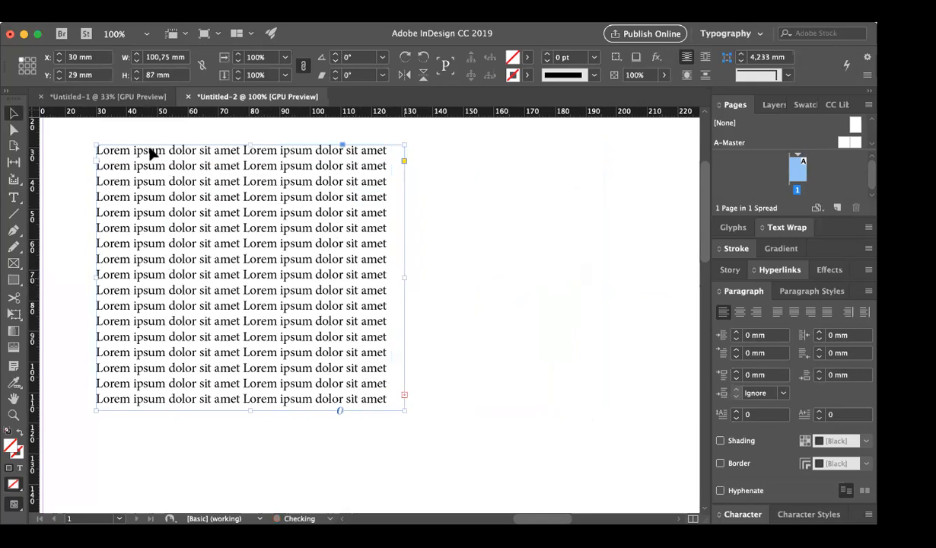
{"action": "left_click", "coordinate": [14, 197]}
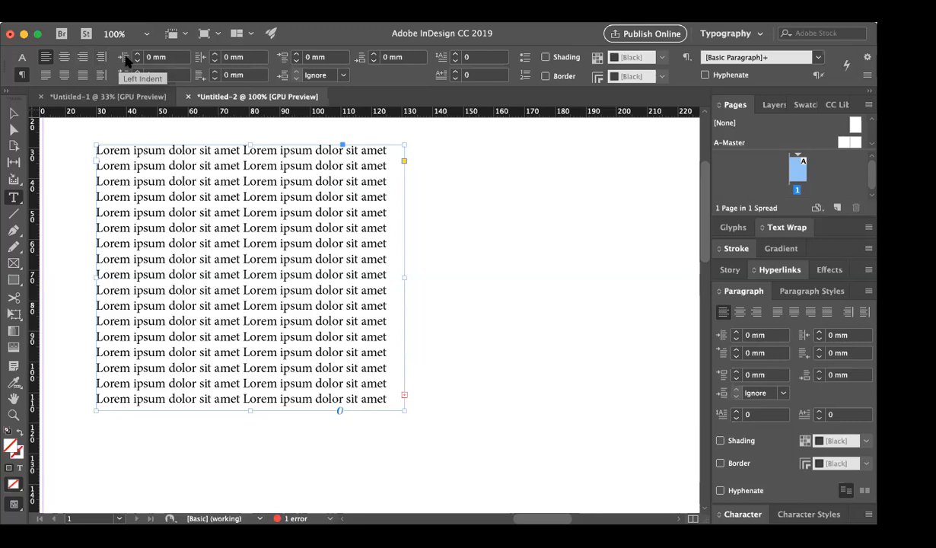
{"action": "key", "text": "Escape"}
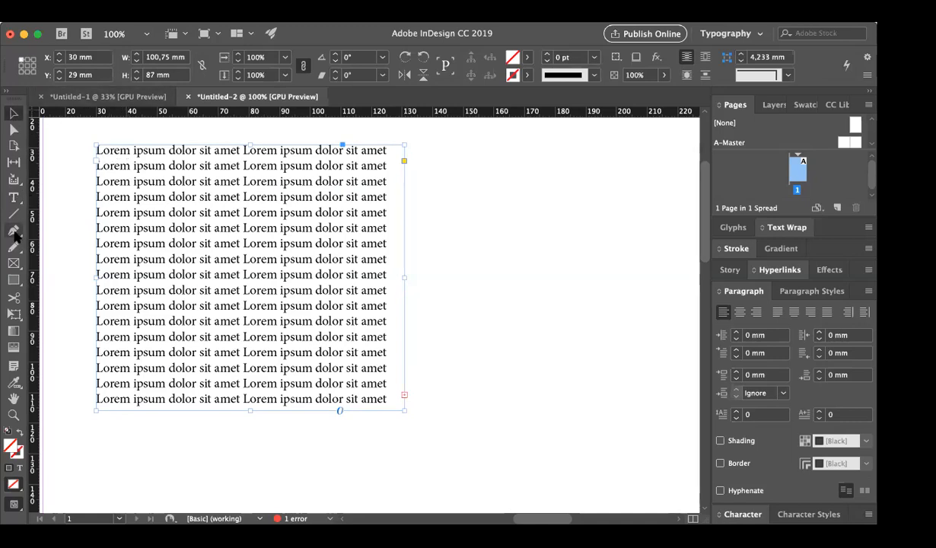
{"action": "left_click", "coordinate": [14, 197]}
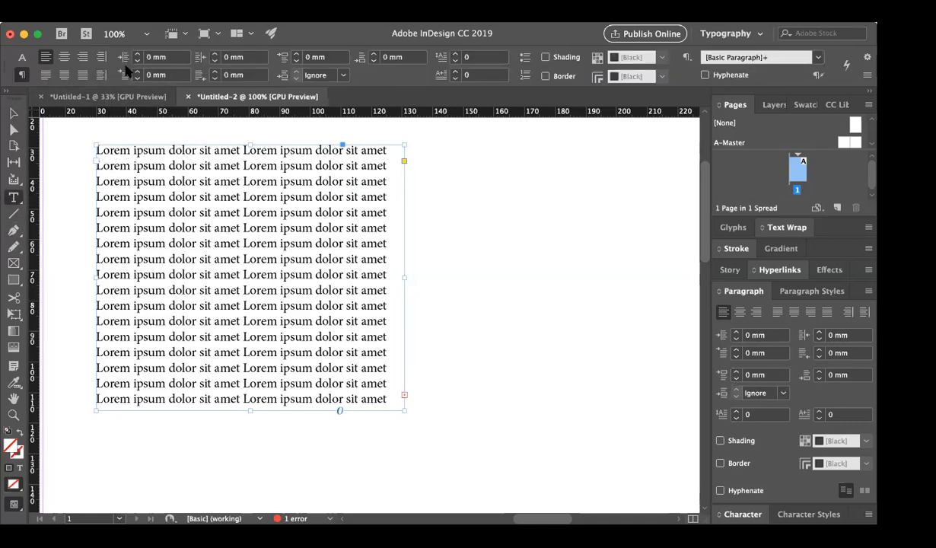
{"action": "key", "text": "Escape"}
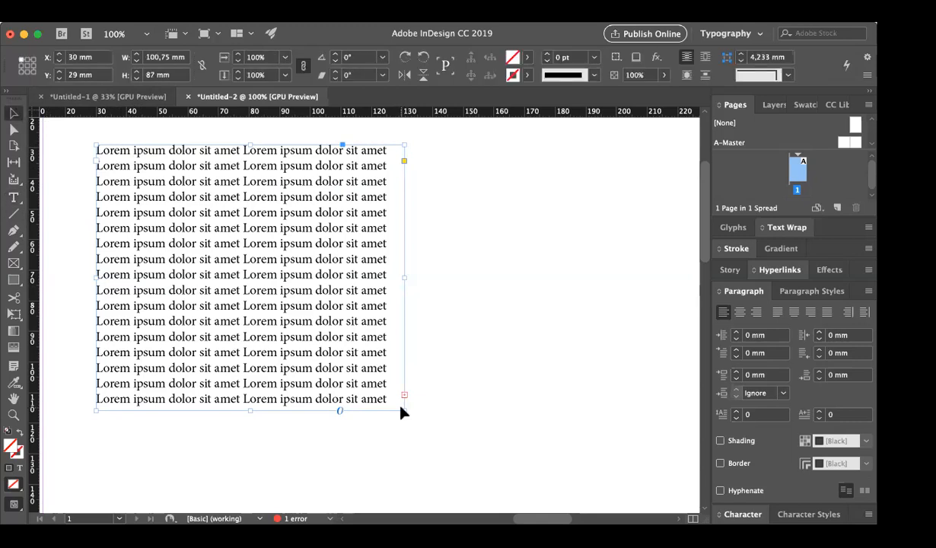
Load the text frame's overset text and place it in a new threaded frame on the same page
{"action": "scroll", "coordinate": [429, 308], "scroll_direction": "down", "scroll_amount": 2}
{"action": "scroll", "coordinate": [430, 308], "scroll_direction": "down", "scroll_amount": 2}
{"action": "scroll", "coordinate": [428, 309], "scroll_direction": "up", "scroll_amount": 4}
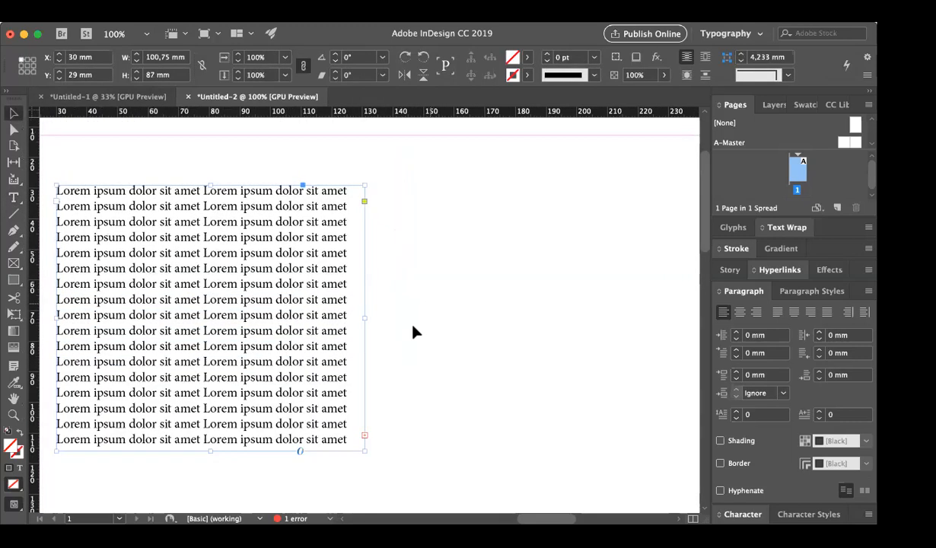
{"action": "scroll", "coordinate": [363, 441], "scroll_direction": "down", "scroll_amount": 3}
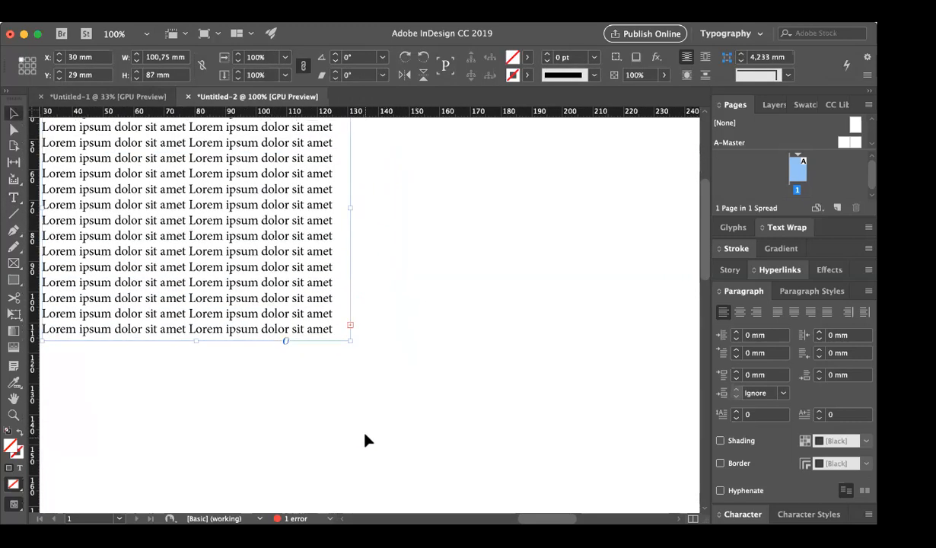
{"action": "left_click", "coordinate": [350, 327]}
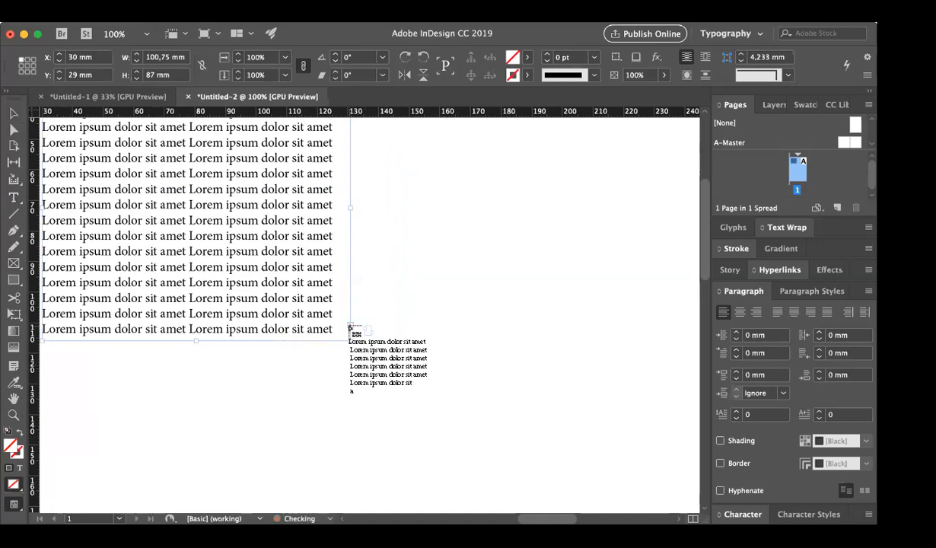
{"action": "left_click", "coordinate": [417, 279]}
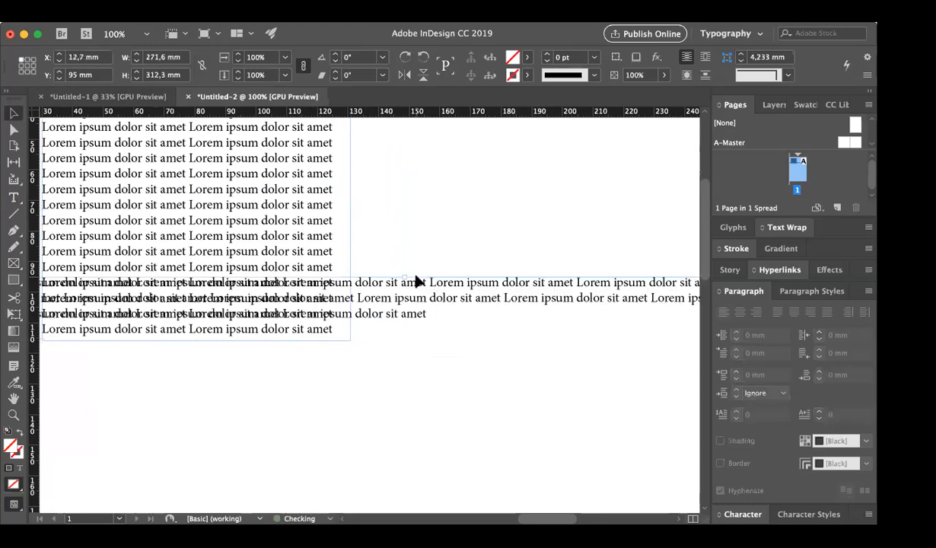
{"action": "left_click", "coordinate": [446, 228]}
Move the new threaded frame below the first one and narrow it from both sides to about 79 mm wide
{"action": "key", "text": "z"}
{"action": "left_click", "coordinate": [418, 305], "text": "alt"}
{"action": "left_click", "coordinate": [418, 305], "text": "alt"}
{"action": "left_click", "coordinate": [419, 302], "text": "alt"}
{"action": "key", "text": "v"}
{"action": "double_click", "coordinate": [413, 239]}
{"action": "left_click", "coordinate": [13, 114]}
{"action": "left_click", "coordinate": [266, 248]}
{"action": "left_click_drag", "start_coordinate": [267, 245], "coordinate": [292, 290]}
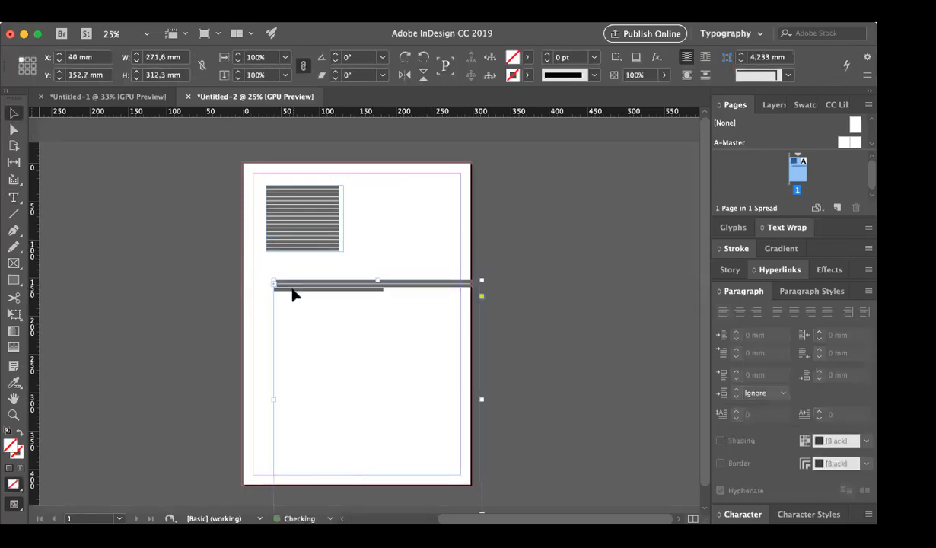
{"action": "left_click_drag", "start_coordinate": [273, 397], "coordinate": [369, 403]}
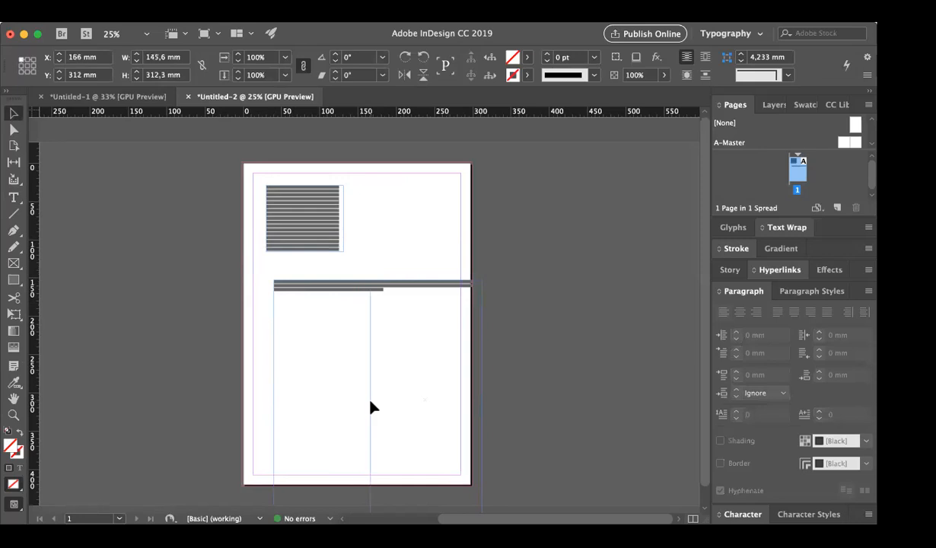
{"action": "left_click_drag", "start_coordinate": [483, 399], "coordinate": [431, 399]}
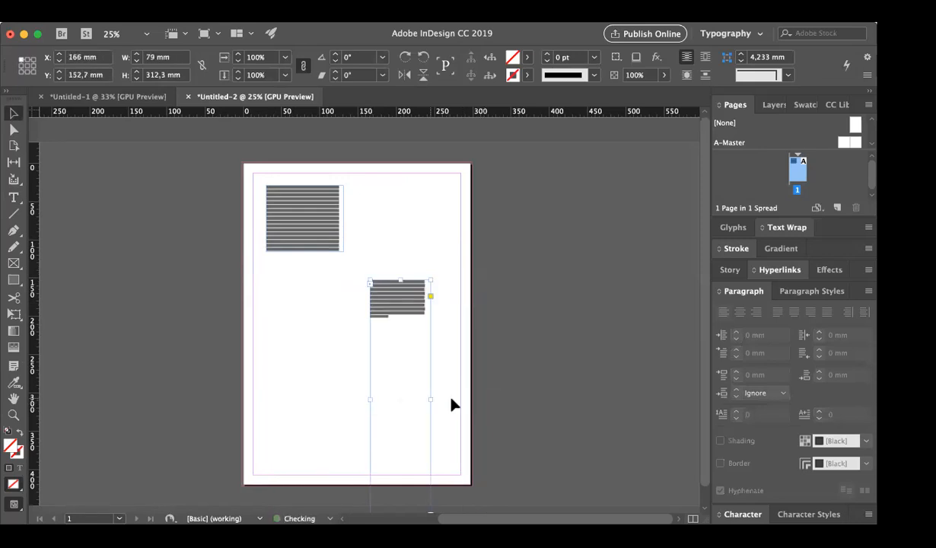
Position the second frame beside the first at about X 138 mm, Y 72.5 mm, and shorten it to about 75.5 mm high
{"action": "left_click_drag", "start_coordinate": [407, 308], "coordinate": [387, 262]}
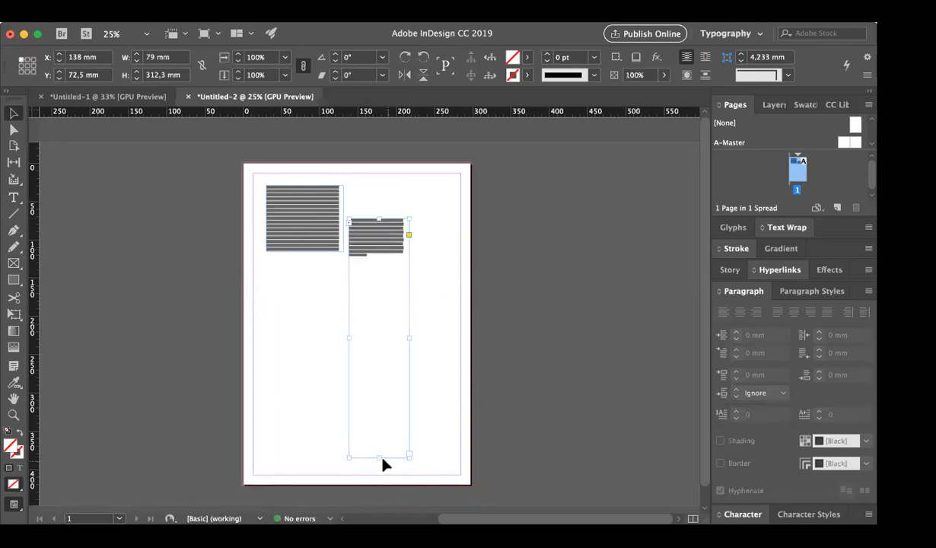
{"action": "left_click_drag", "start_coordinate": [379, 455], "coordinate": [379, 275]}
{"action": "left_click", "coordinate": [380, 332]}
Shorten the first text frame from its upper edge to about 64.33 mm high, pushing more text into the threaded frame
{"action": "key", "text": "z"}
{"action": "left_click", "coordinate": [362, 280]}
{"action": "left_click", "coordinate": [362, 280]}
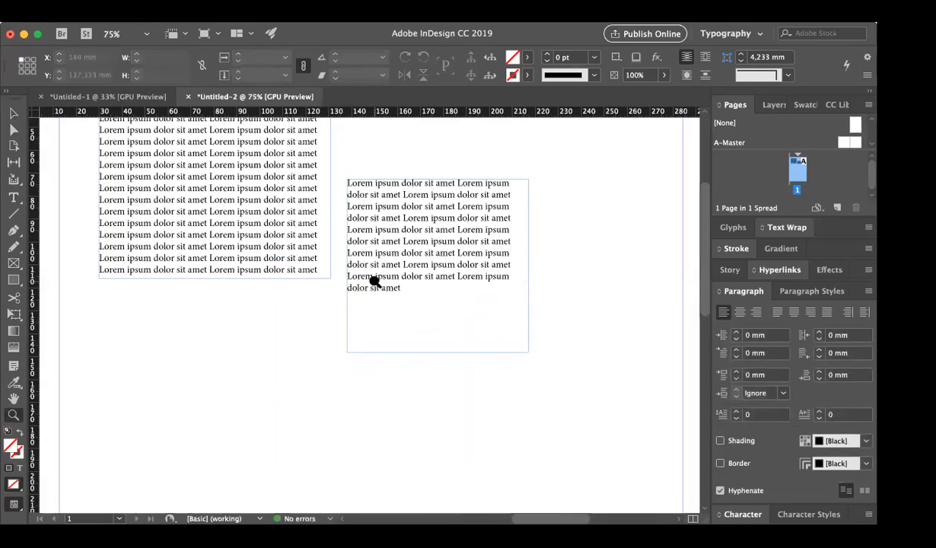
{"action": "scroll", "coordinate": [373, 280], "scroll_direction": "up", "scroll_amount": 1}
{"action": "key", "text": "v"}
{"action": "left_click", "coordinate": [311, 268]}
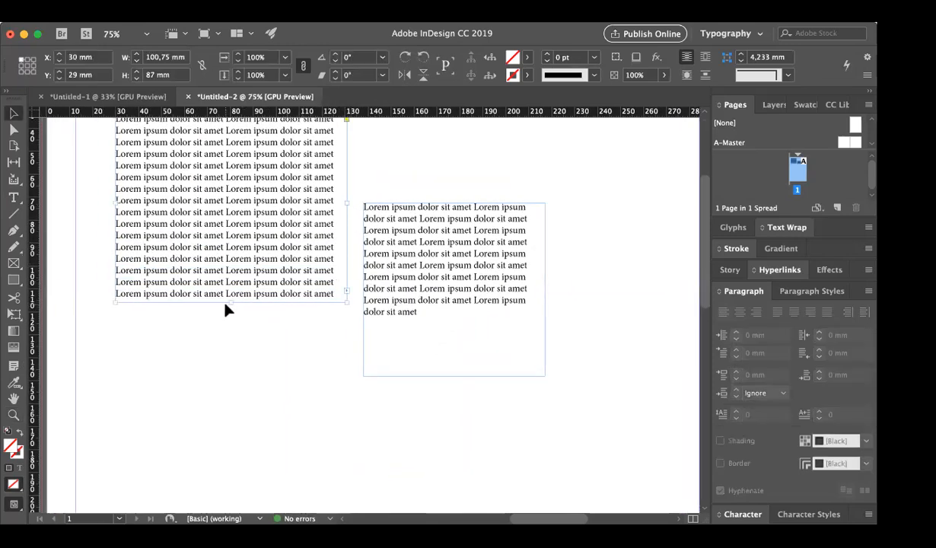
{"action": "scroll", "coordinate": [266, 346], "scroll_direction": "up", "scroll_amount": 3}
{"action": "scroll", "coordinate": [334, 434], "scroll_direction": "down", "scroll_amount": 2}
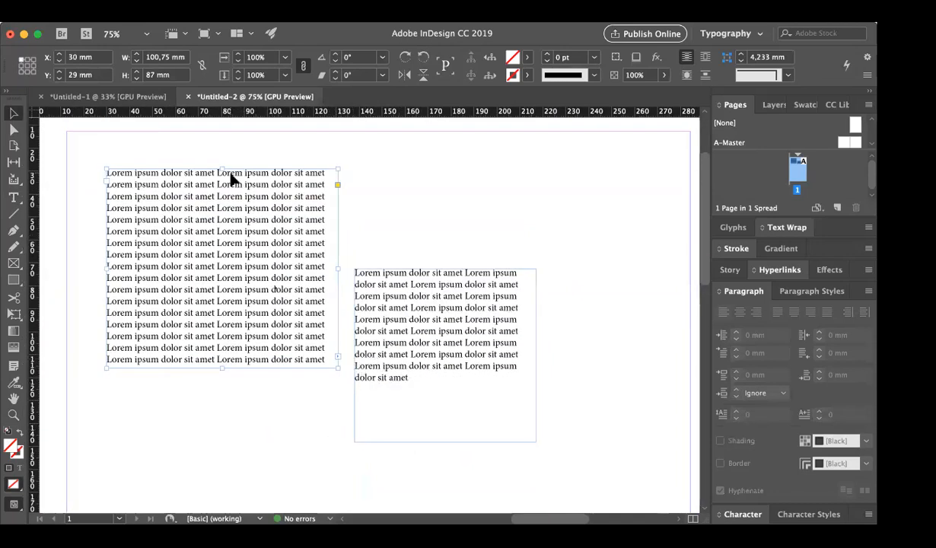
{"action": "left_click_drag", "start_coordinate": [221, 169], "coordinate": [220, 220]}
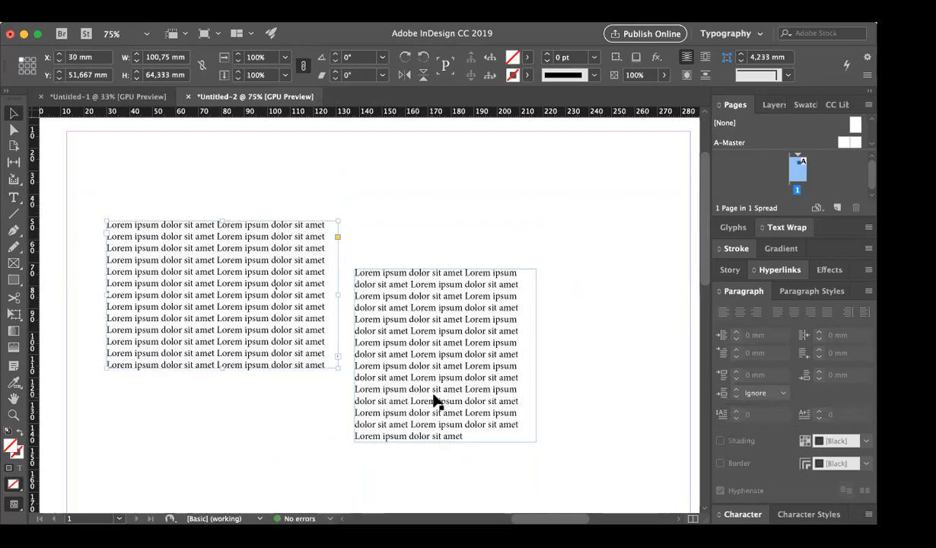
Move the second threaded frame away from the first and place it lower on the page, inside the right margin
{"action": "left_click_drag", "start_coordinate": [459, 314], "coordinate": [638, 230]}
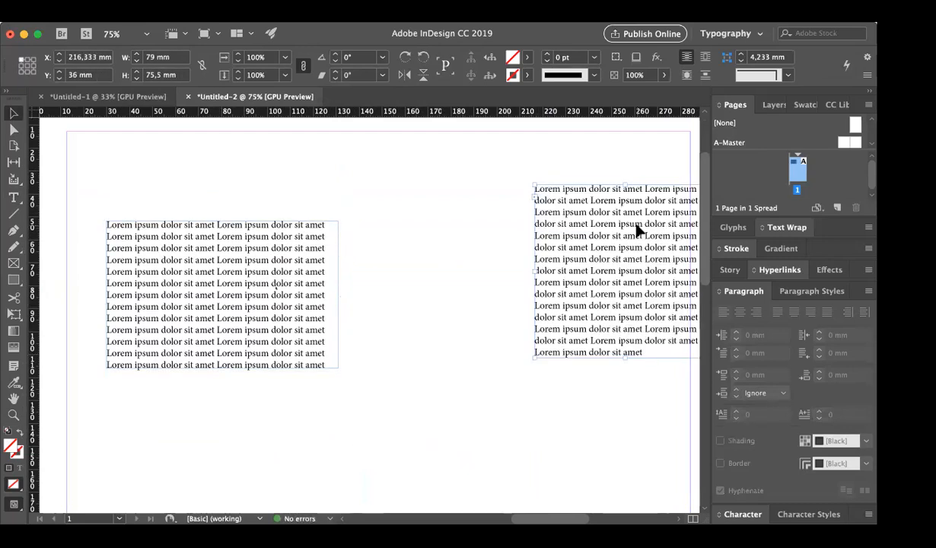
{"action": "scroll", "coordinate": [428, 316], "scroll_direction": "down", "scroll_amount": 2}
{"action": "scroll", "coordinate": [428, 316], "scroll_direction": "right", "scroll_amount": 1}
{"action": "left_click_drag", "start_coordinate": [560, 250], "coordinate": [502, 435]}
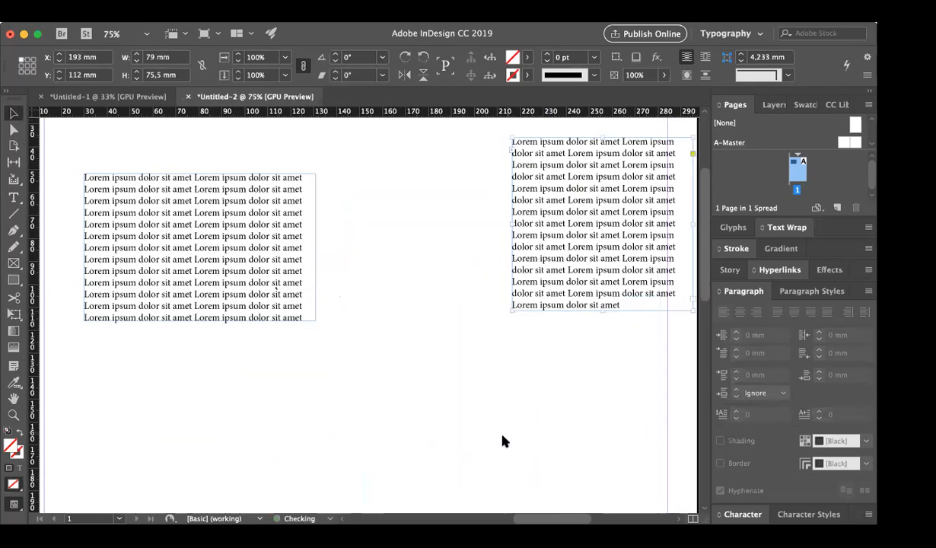
{"action": "left_click", "coordinate": [473, 347]}
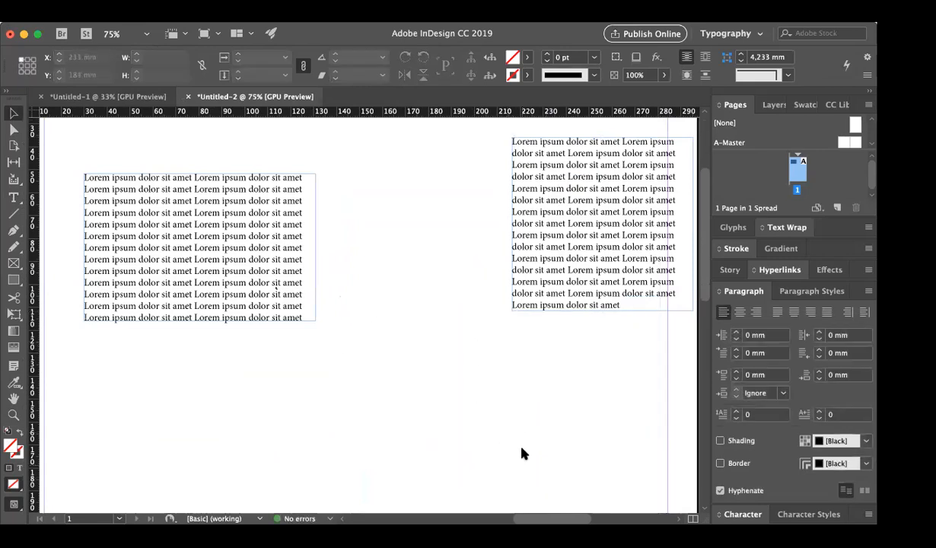
{"action": "left_click_drag", "start_coordinate": [578, 278], "coordinate": [508, 428]}
{"action": "left_click", "coordinate": [360, 350]}
{"action": "key", "text": "super+minus"}
{"action": "key", "text": "super+minus"}
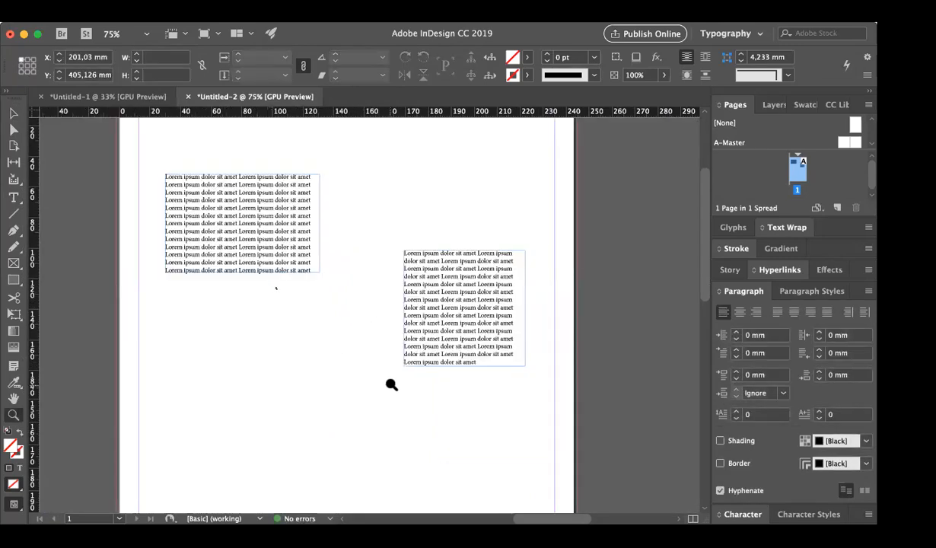
{"action": "left_click_drag", "start_coordinate": [415, 280], "coordinate": [410, 318]}
Shorten the first text frame from its upper edge to about 39 mm high
{"action": "left_click", "coordinate": [312, 214]}
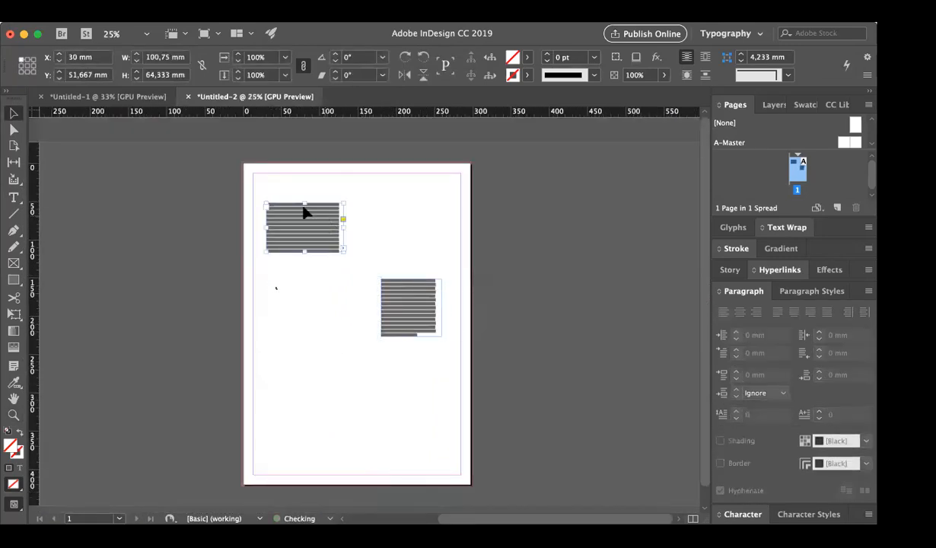
{"action": "left_click_drag", "start_coordinate": [302, 200], "coordinate": [307, 226]}
Load the second frame's overset text and place it in a third threaded frame near the bottom of the page
{"action": "key", "text": "z"}
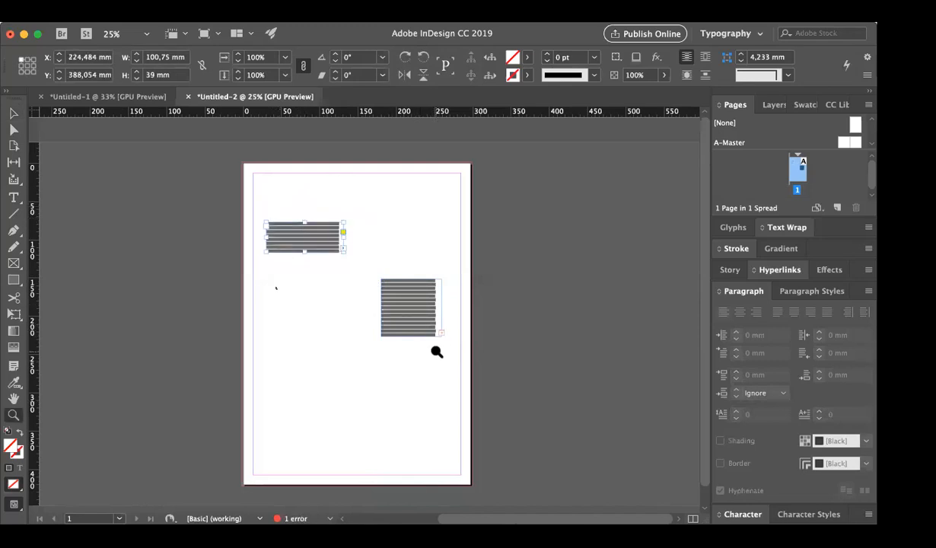
{"action": "left_click", "coordinate": [437, 352]}
{"action": "left_click", "coordinate": [436, 351]}
{"action": "scroll", "coordinate": [437, 351], "scroll_direction": "left", "scroll_amount": 2}
{"action": "key", "text": "v"}
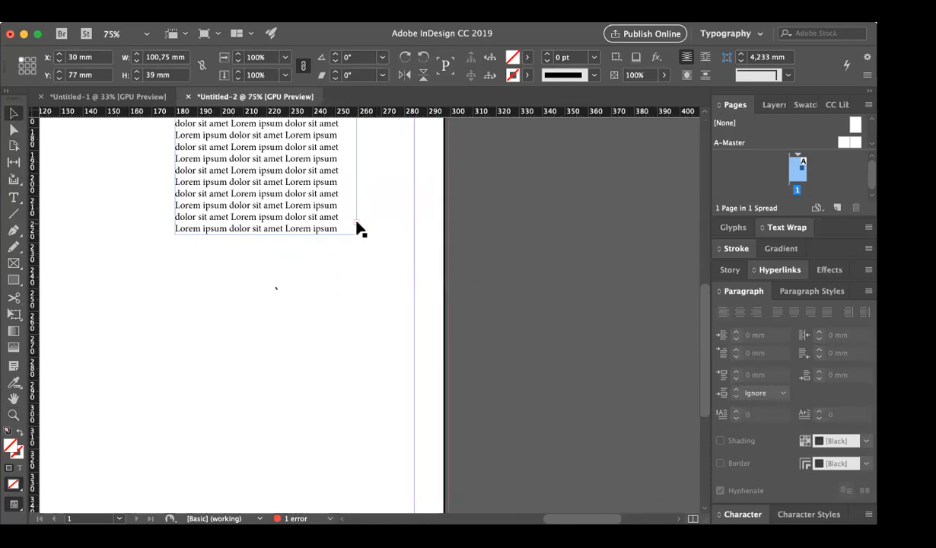
{"action": "left_click", "coordinate": [355, 222]}
{"action": "left_click", "coordinate": [105, 344]}
{"action": "left_click", "coordinate": [61, 323]}
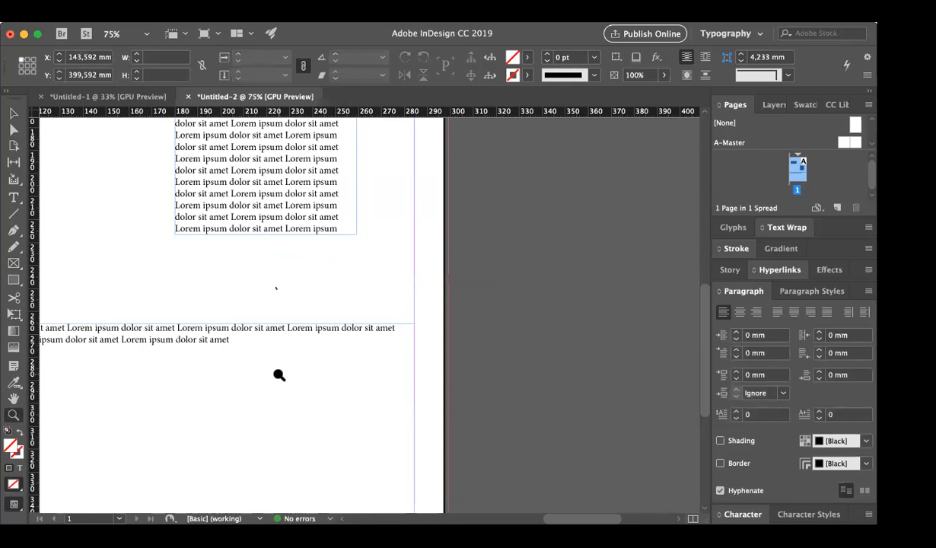
Narrow the third frame to about 80.3 mm wide and align it directly under the second at X 180 mm, Y 238 mm
{"action": "left_click", "coordinate": [280, 374], "text": "alt"}
{"action": "left_click", "coordinate": [300, 367], "text": "alt"}
{"action": "key", "text": "v"}
{"action": "left_click_drag", "start_coordinate": [253, 401], "coordinate": [398, 402]}
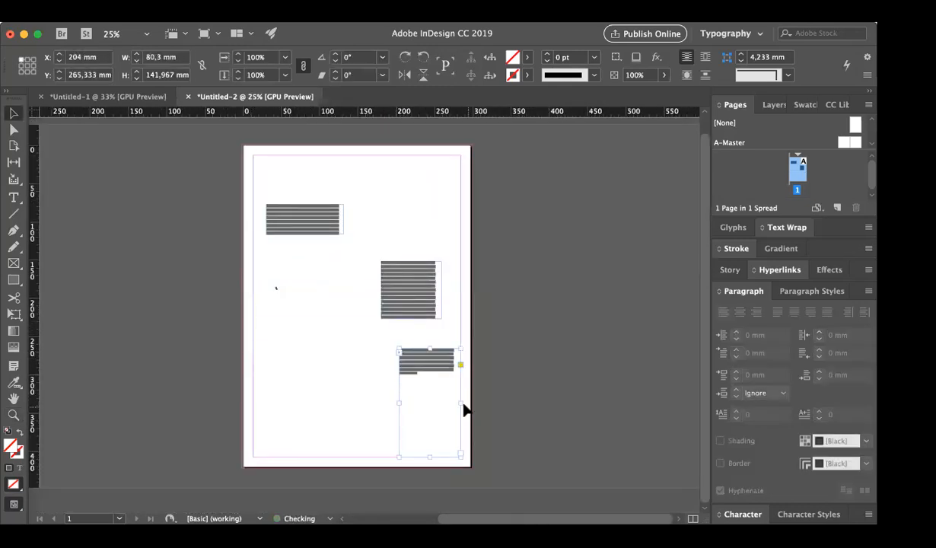
{"action": "left_click_drag", "start_coordinate": [445, 368], "coordinate": [431, 350]}
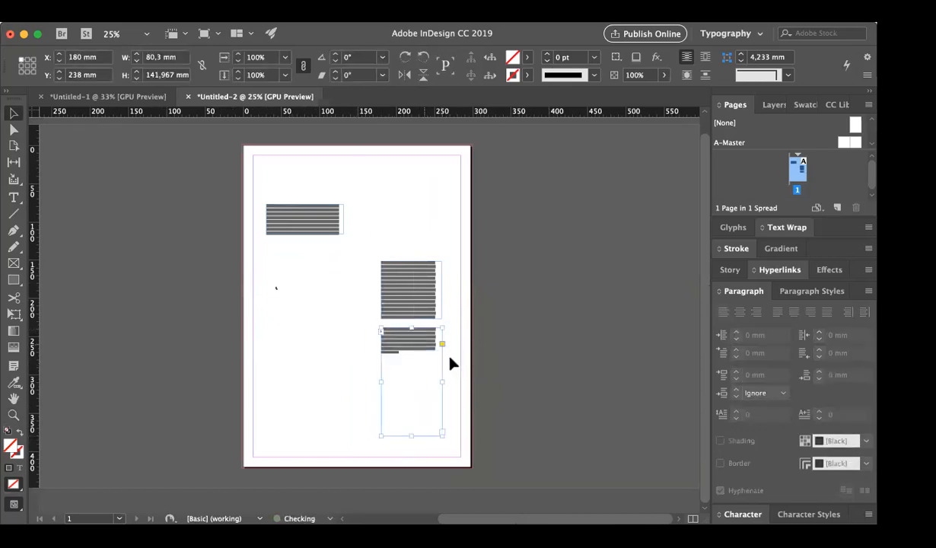
Shorten the third text frame to about 54 mm high and move it about 60 mm to the left of the second frame's edge
{"action": "left_click_drag", "start_coordinate": [413, 432], "coordinate": [412, 372]}
{"action": "key", "text": "z"}
{"action": "left_click", "coordinate": [407, 293]}
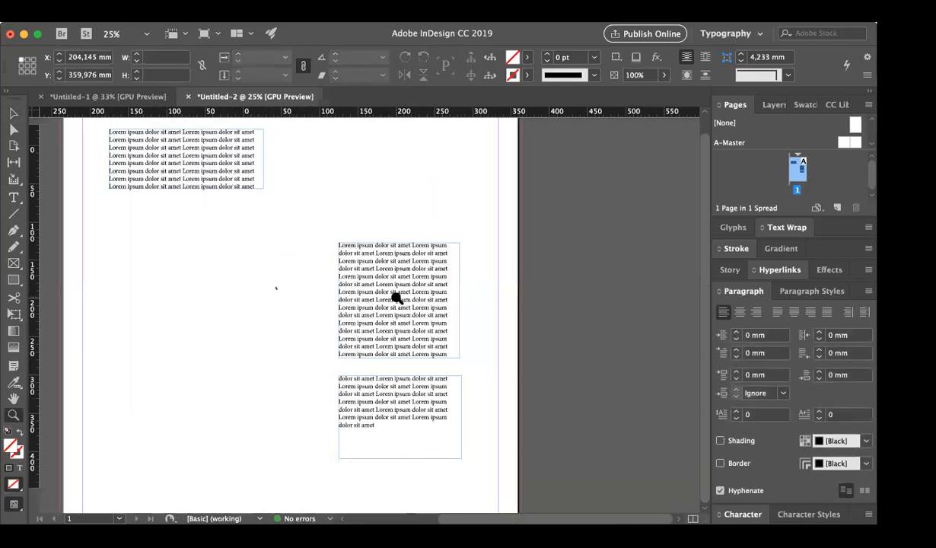
{"action": "scroll", "coordinate": [396, 297], "scroll_direction": "down", "scroll_amount": 4}
{"action": "key", "text": "v"}
{"action": "left_click_drag", "start_coordinate": [428, 351], "coordinate": [288, 349]}
{"action": "left_click", "coordinate": [417, 343]}
Examine the layout of the threaded text frames on the page, from the third frame back to the first
{"action": "scroll", "coordinate": [418, 342], "scroll_direction": "up", "scroll_amount": 6}
{"action": "scroll", "coordinate": [418, 342], "scroll_direction": "left", "scroll_amount": 3}
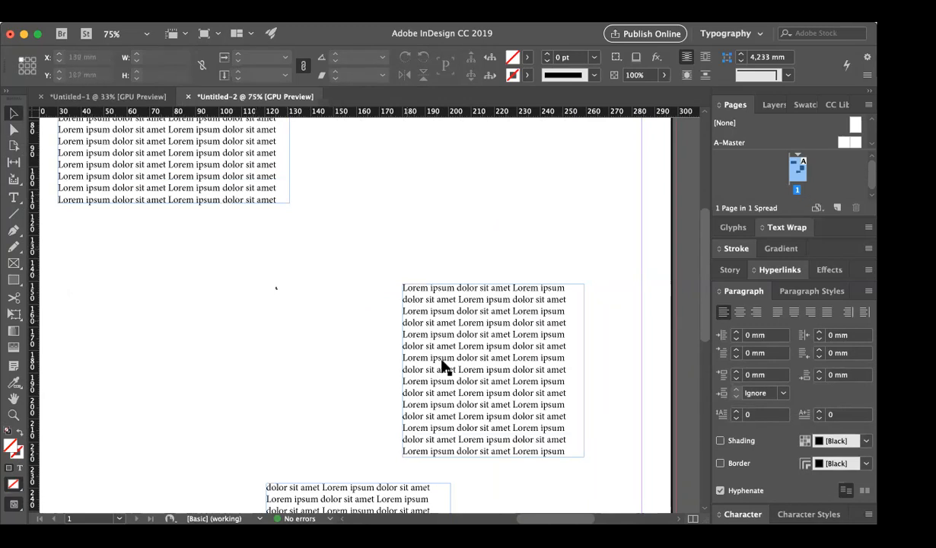
{"action": "scroll", "coordinate": [354, 388], "scroll_direction": "down", "scroll_amount": 5}
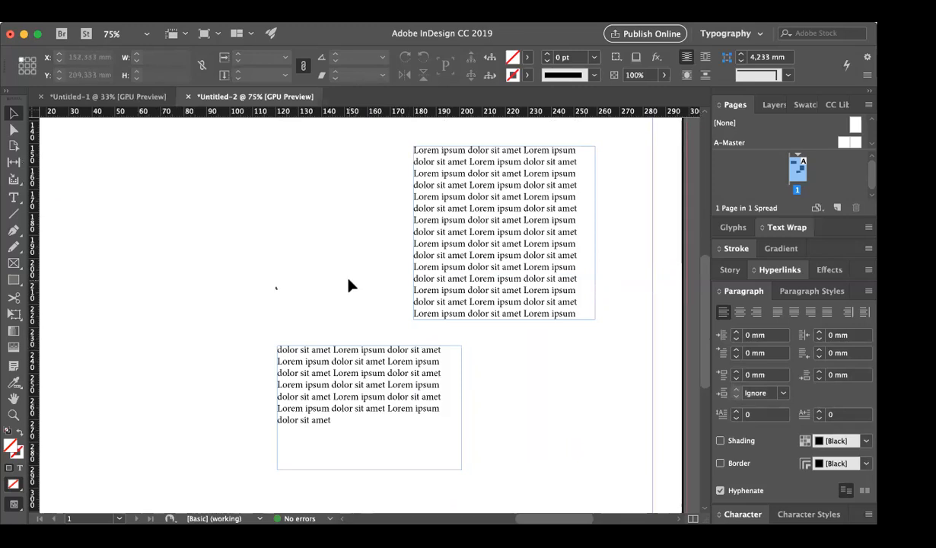
{"action": "left_click", "coordinate": [472, 260]}
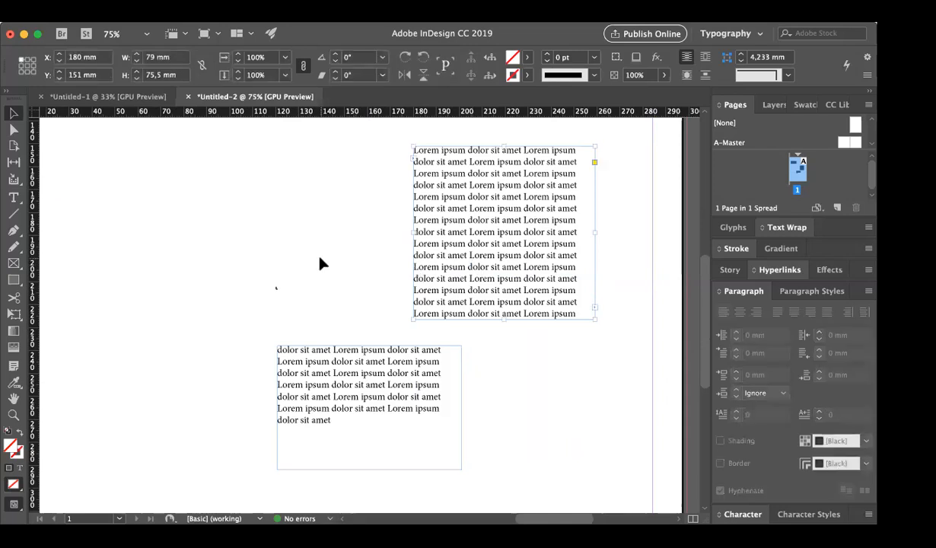
{"action": "scroll", "coordinate": [320, 261], "scroll_direction": "up", "scroll_amount": 5}
{"action": "left_click", "coordinate": [259, 206]}
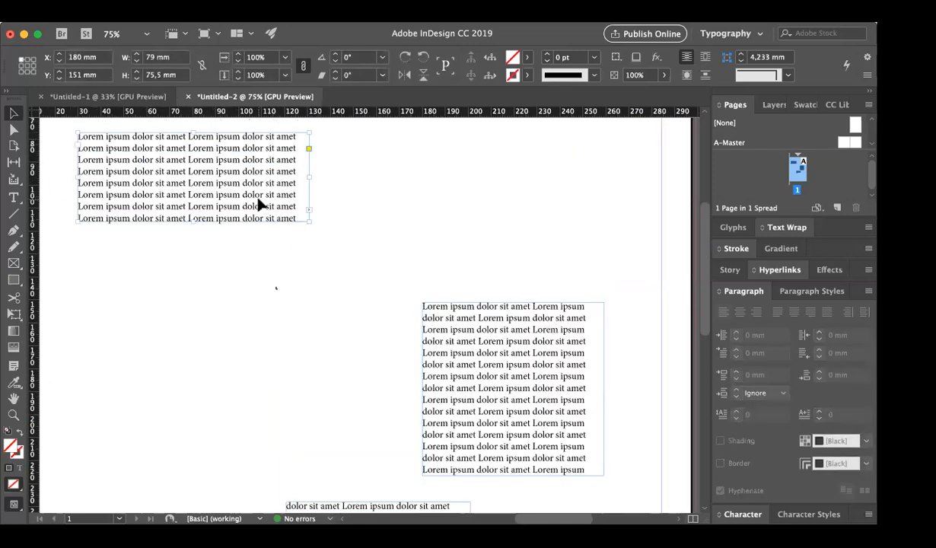
{"action": "scroll", "coordinate": [341, 309], "scroll_direction": "up", "scroll_amount": 5}
{"action": "scroll", "coordinate": [341, 309], "scroll_direction": "left", "scroll_amount": 2}
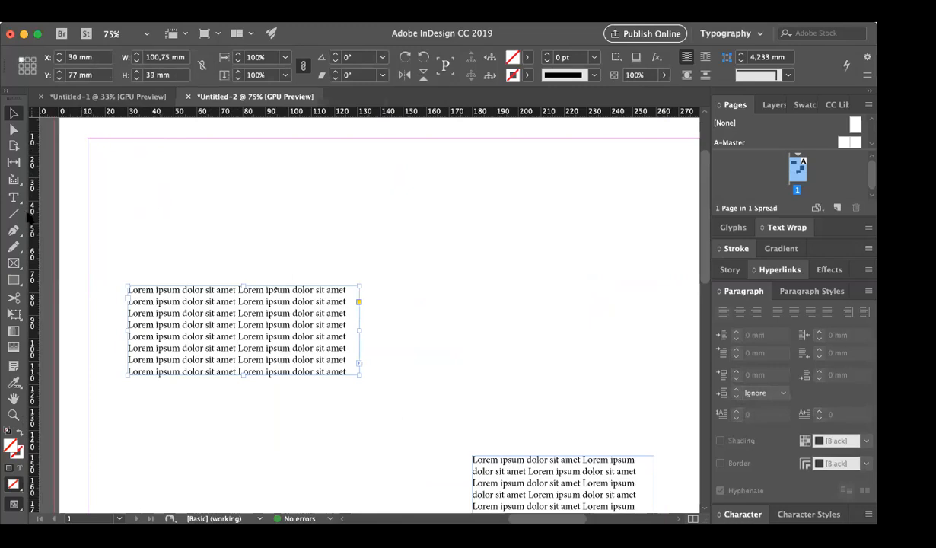
Set the kerning of the entire threaded story to Optical
{"action": "left_click", "coordinate": [15, 199]}
{"action": "left_click", "coordinate": [22, 57]}
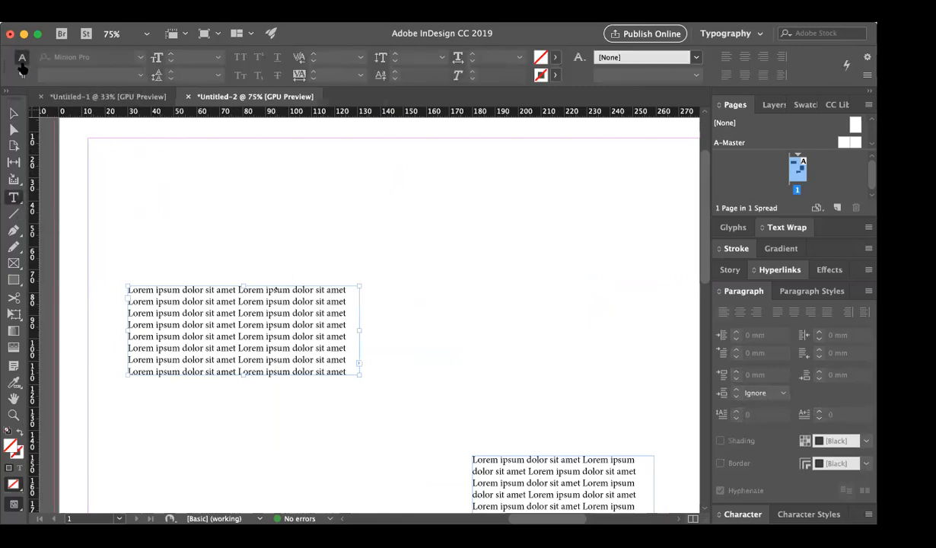
{"action": "key", "text": "Escape"}
{"action": "left_click", "coordinate": [15, 198]}
{"action": "left_click", "coordinate": [157, 335]}
{"action": "key", "text": "super+a"}
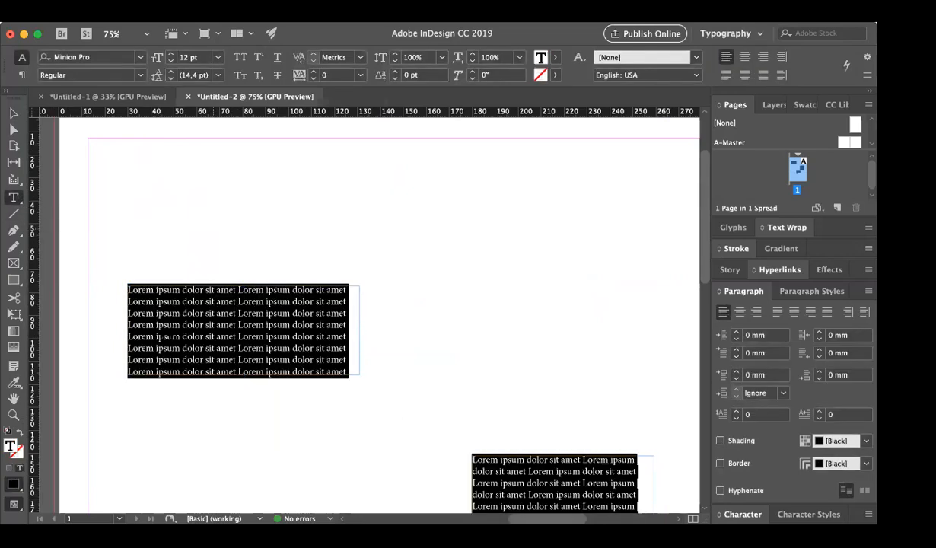
{"action": "left_click", "coordinate": [361, 59]}
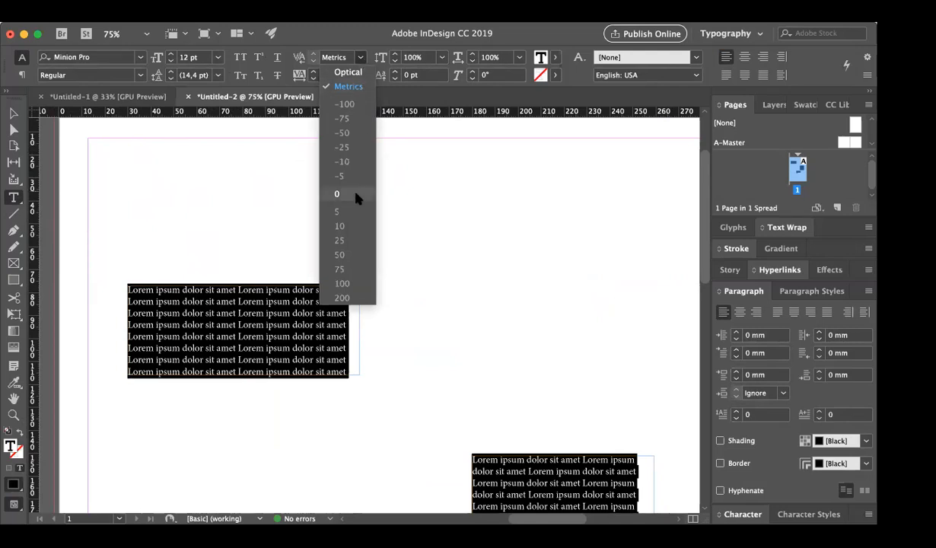
{"action": "left_click", "coordinate": [353, 74]}
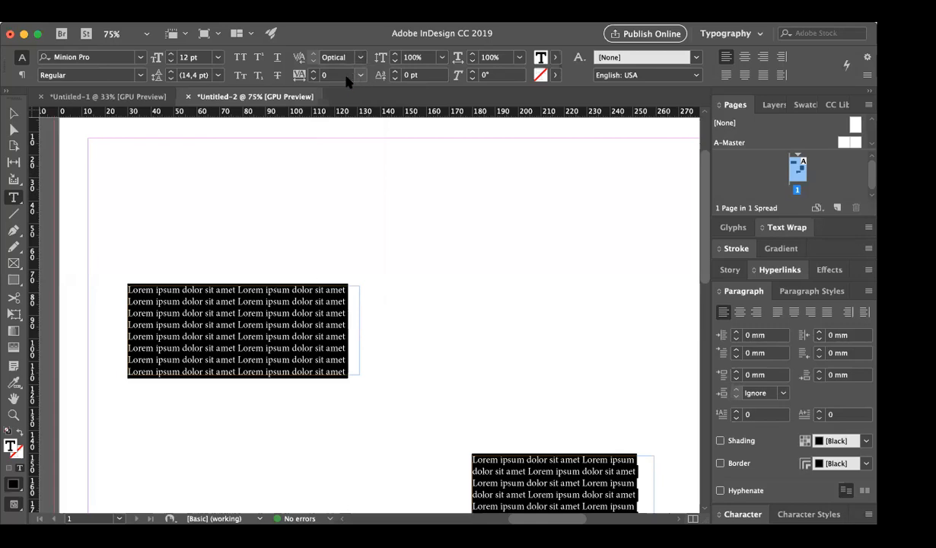
{"action": "left_click", "coordinate": [13, 113]}
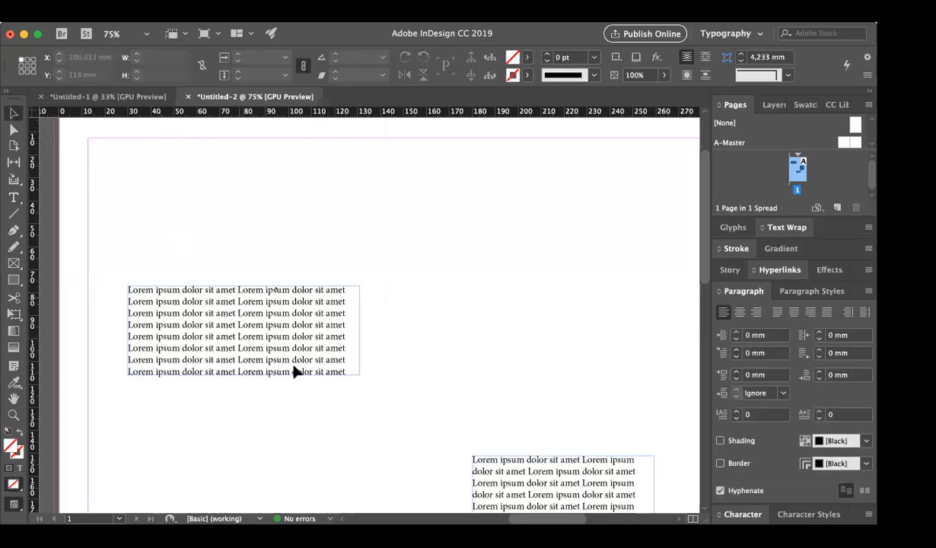
Narrow the first text frame from its right edge to 93 mm wide
{"action": "key", "text": "z"}
{"action": "left_click", "coordinate": [270, 310]}
{"action": "scroll", "coordinate": [333, 301], "scroll_direction": "down", "scroll_amount": 3}
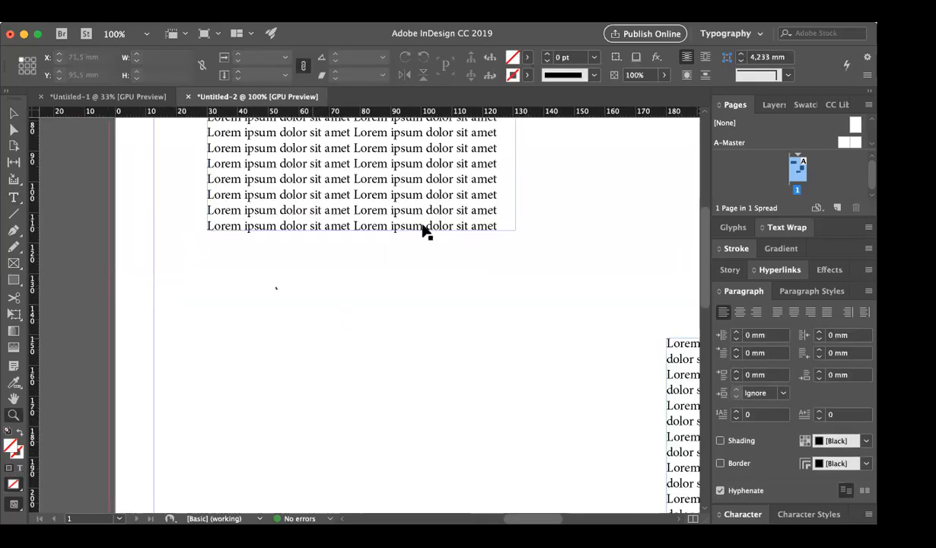
{"action": "key", "text": "v"}
{"action": "left_click", "coordinate": [426, 211]}
{"action": "scroll", "coordinate": [424, 307], "scroll_direction": "up", "scroll_amount": 5}
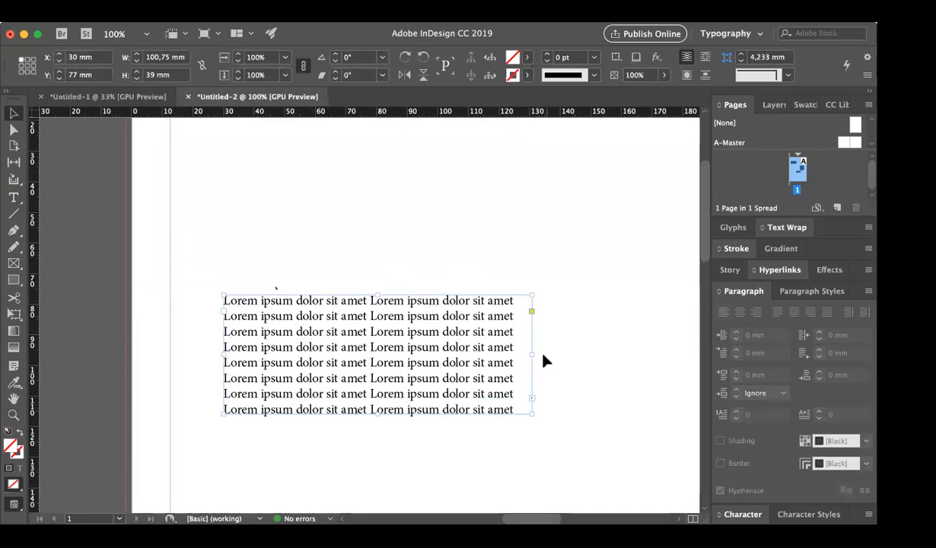
{"action": "left_click_drag", "start_coordinate": [531, 355], "coordinate": [507, 356]}
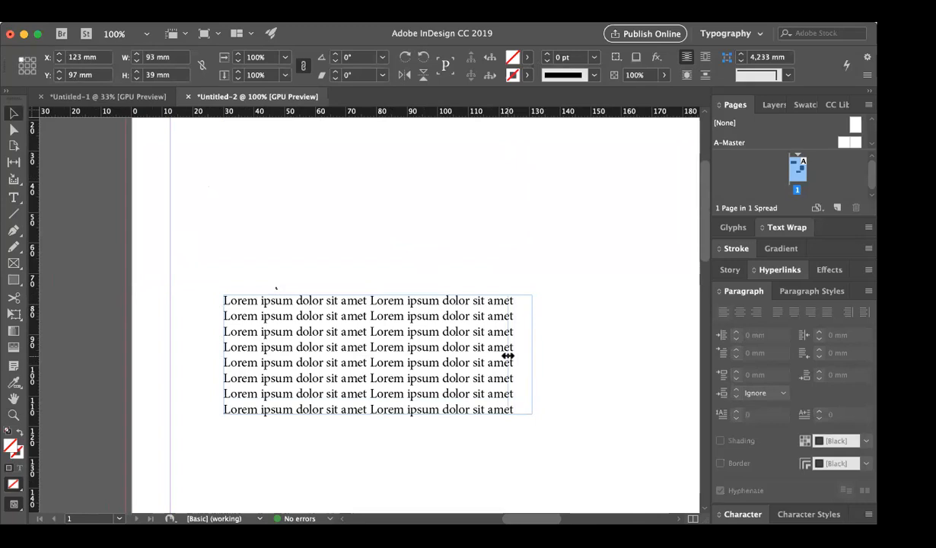
Examine the letter spacing of the text in the first frame up close
{"action": "key", "text": "z"}
{"action": "left_click", "coordinate": [390, 341]}
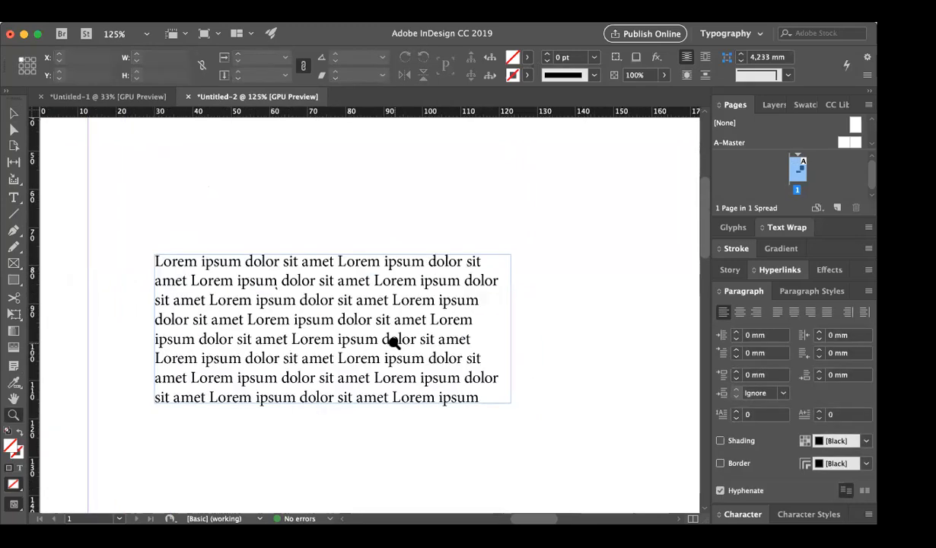
{"action": "left_click", "coordinate": [362, 337]}
{"action": "left_click", "coordinate": [363, 336]}
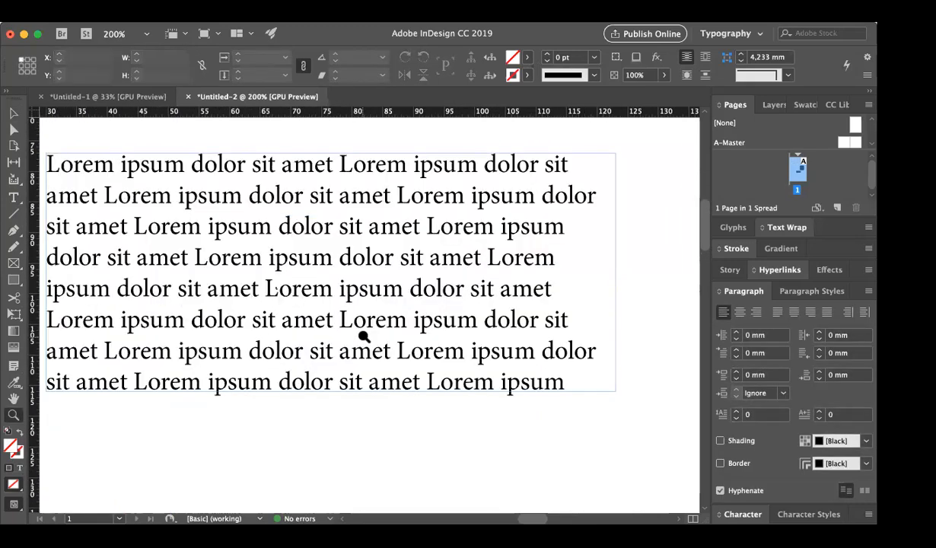
{"action": "left_click", "coordinate": [433, 289]}
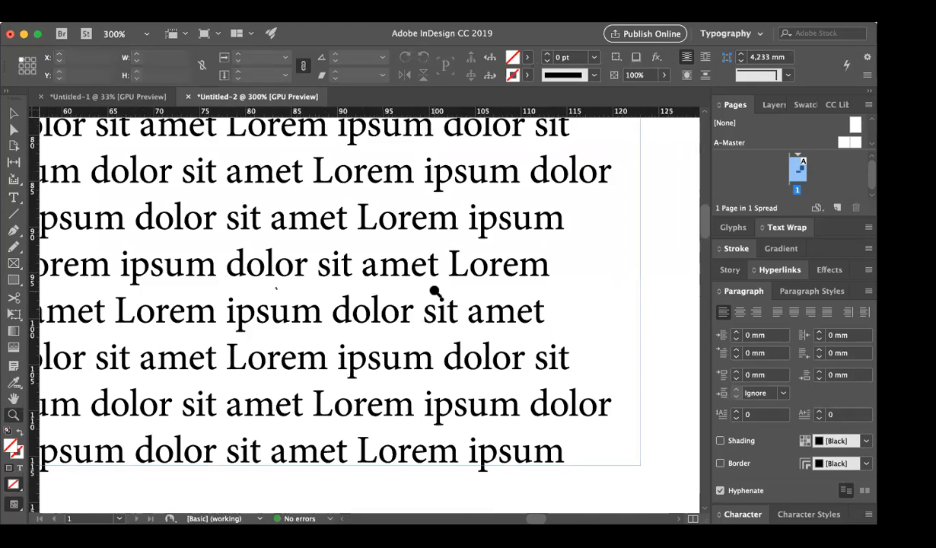
{"action": "scroll", "coordinate": [433, 291], "scroll_direction": "up", "scroll_amount": 10}
{"action": "scroll", "coordinate": [433, 290], "scroll_direction": "left", "scroll_amount": 5}
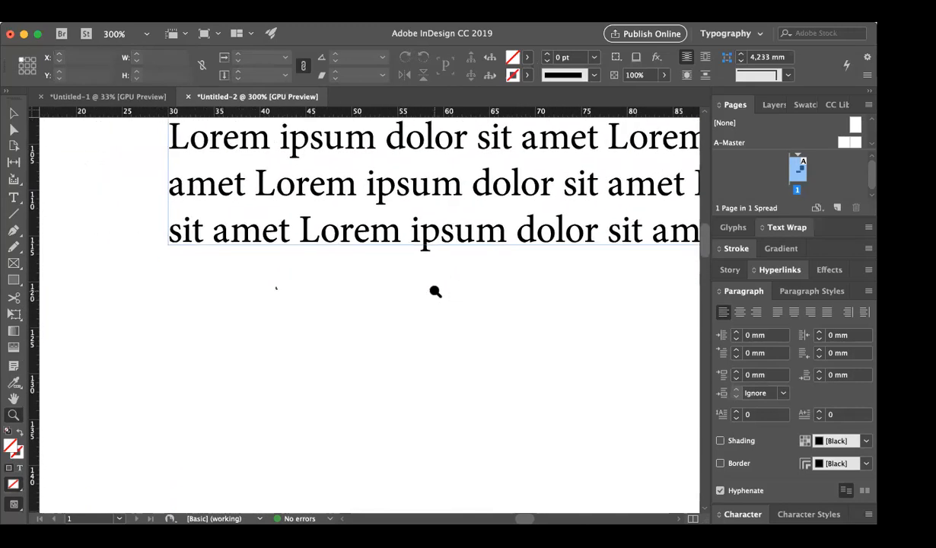
{"action": "scroll", "coordinate": [433, 288], "scroll_direction": "up", "scroll_amount": 5}
{"action": "scroll", "coordinate": [433, 293], "scroll_direction": "down", "scroll_amount": 4}
{"action": "scroll", "coordinate": [418, 267], "scroll_direction": "up", "scroll_amount": 1}
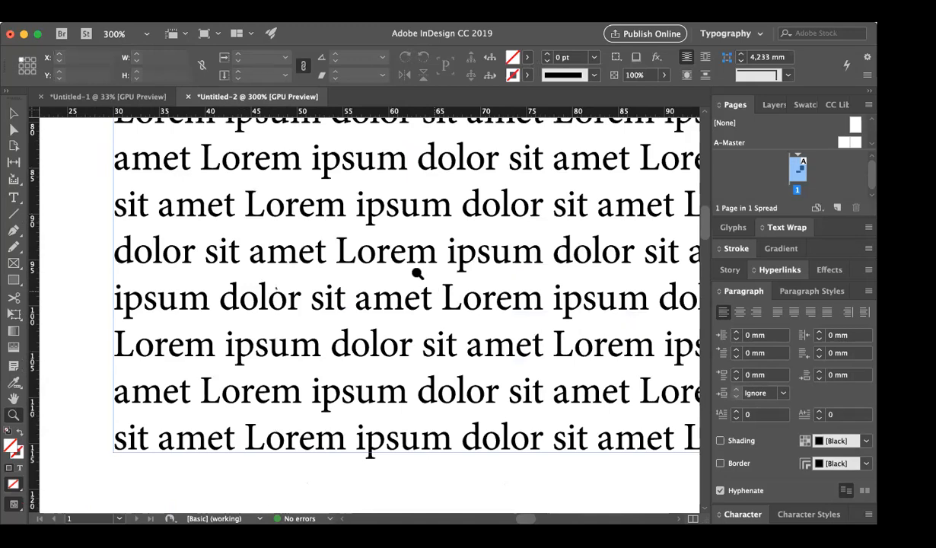
{"action": "left_click", "coordinate": [410, 264], "text": "alt"}
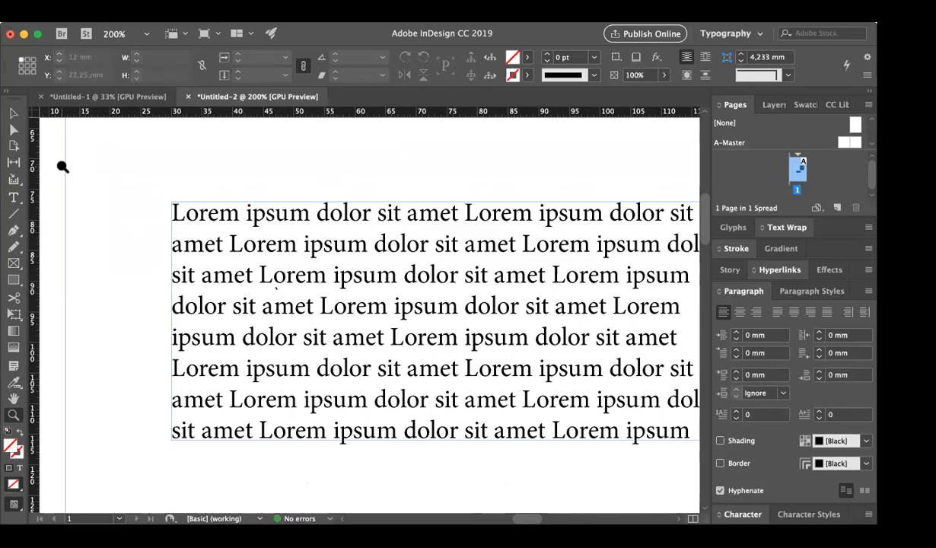
Replace the first word "Lorem" in the first text frame with "VA"
{"action": "left_click", "coordinate": [14, 197]}
{"action": "left_click_drag", "start_coordinate": [195, 214], "coordinate": [171, 210]}
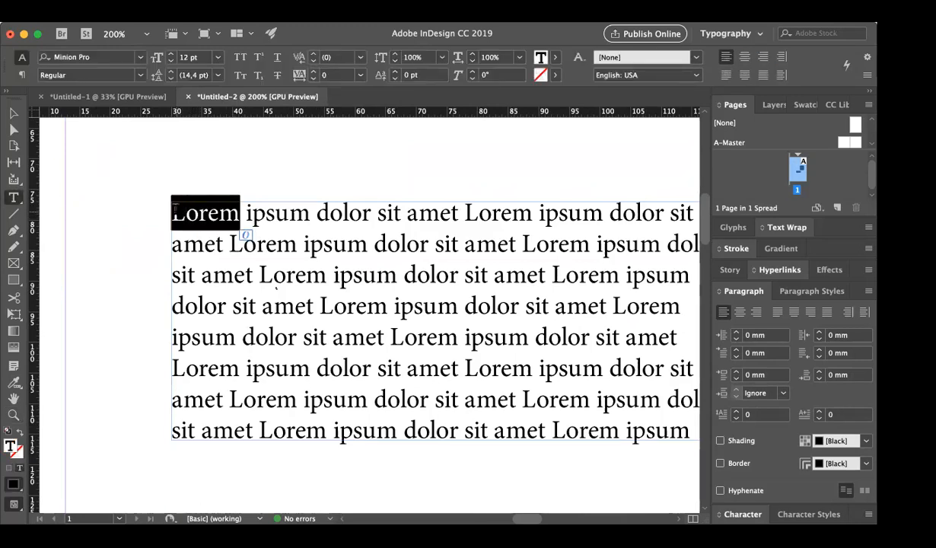
{"action": "type", "text": "va"}
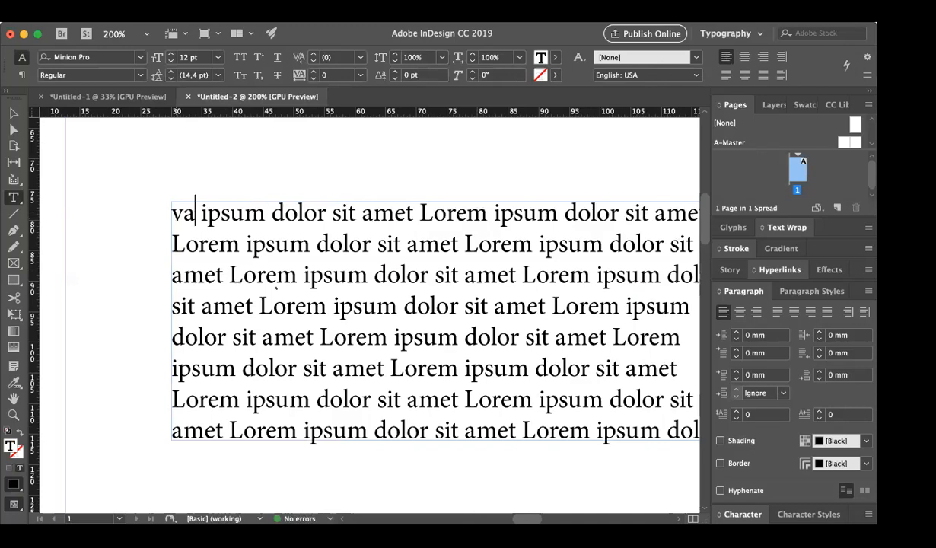
{"action": "key", "text": "BackSpace"}
{"action": "key", "text": "BackSpace"}
{"action": "type", "text": "VA"}
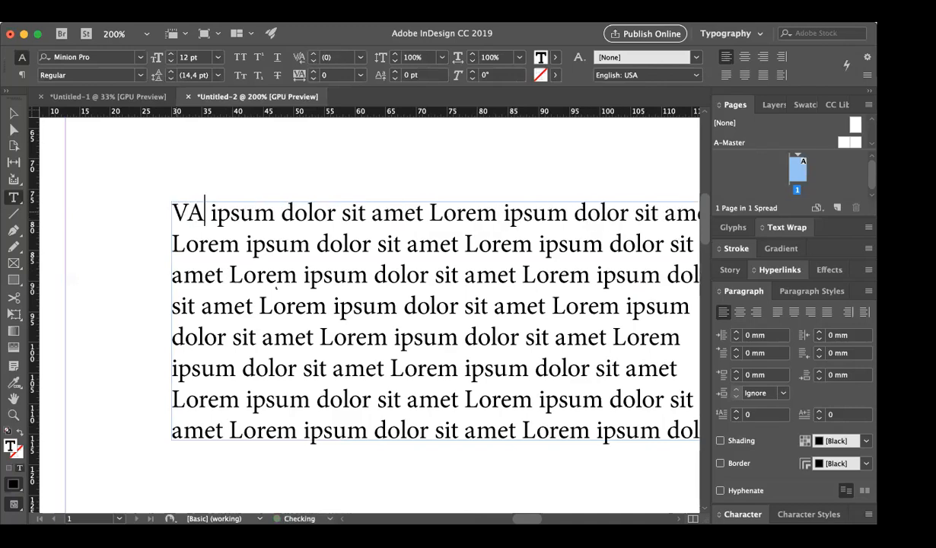
{"action": "key", "text": "Escape"}
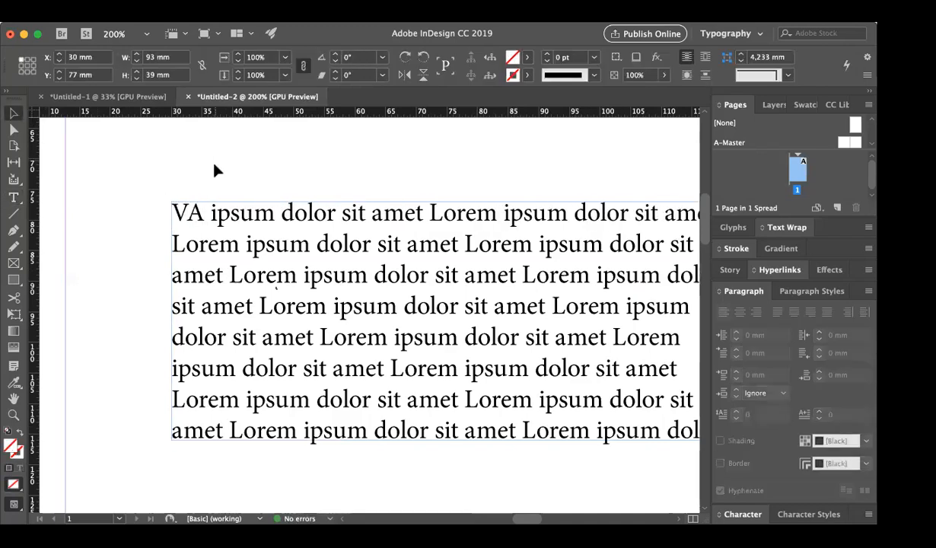
Insert the letters "TA" before "ipsum" in the first line
{"action": "double_click", "coordinate": [211, 216]}
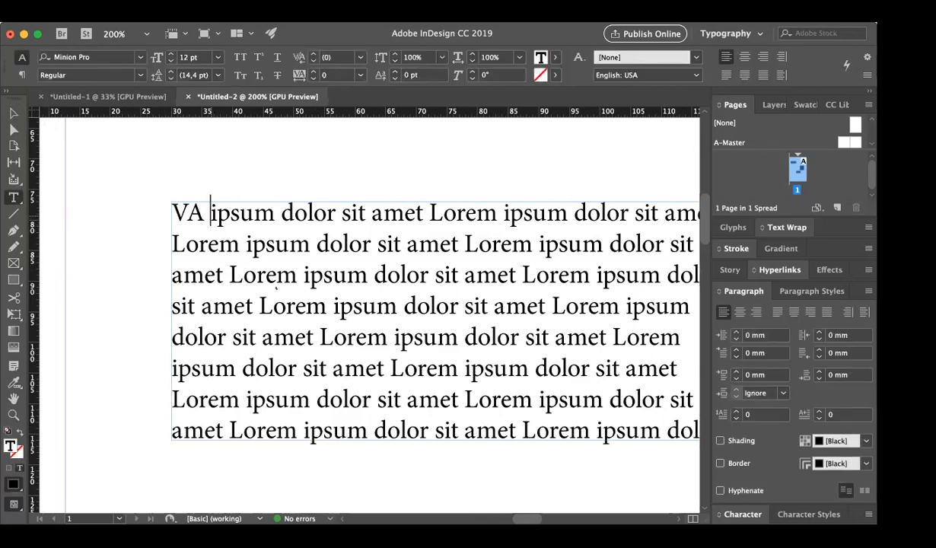
{"action": "type", "text": "TA"}
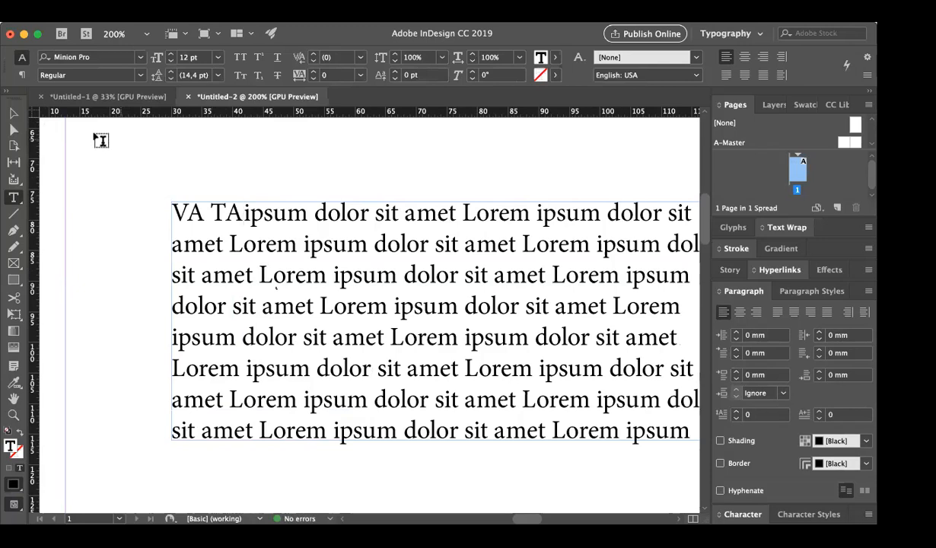
{"action": "left_click", "coordinate": [13, 112]}
Add a space between "TA" and "ipsum" in the first line
{"action": "key", "text": "z"}
{"action": "left_click", "coordinate": [292, 308]}
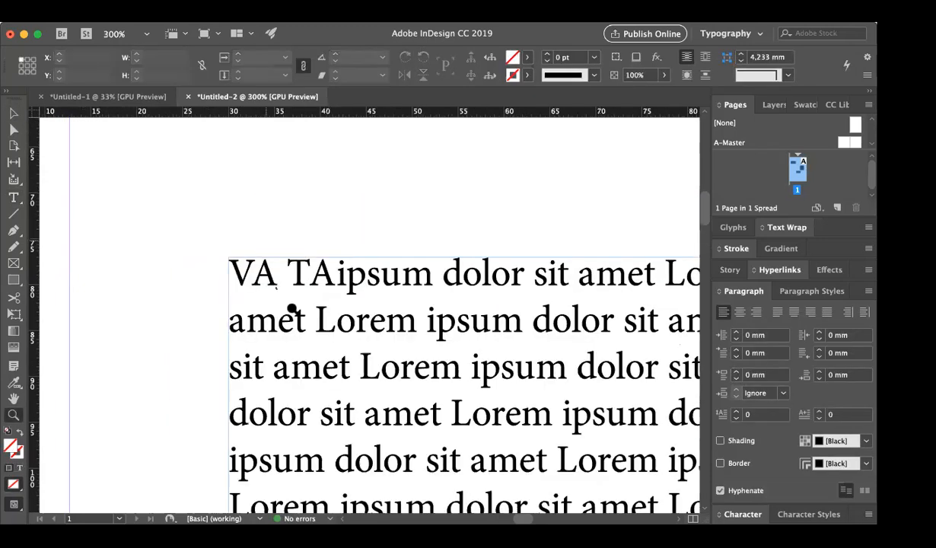
{"action": "left_click", "coordinate": [346, 304]}
{"action": "left_click", "coordinate": [346, 304]}
{"action": "key", "text": "t"}
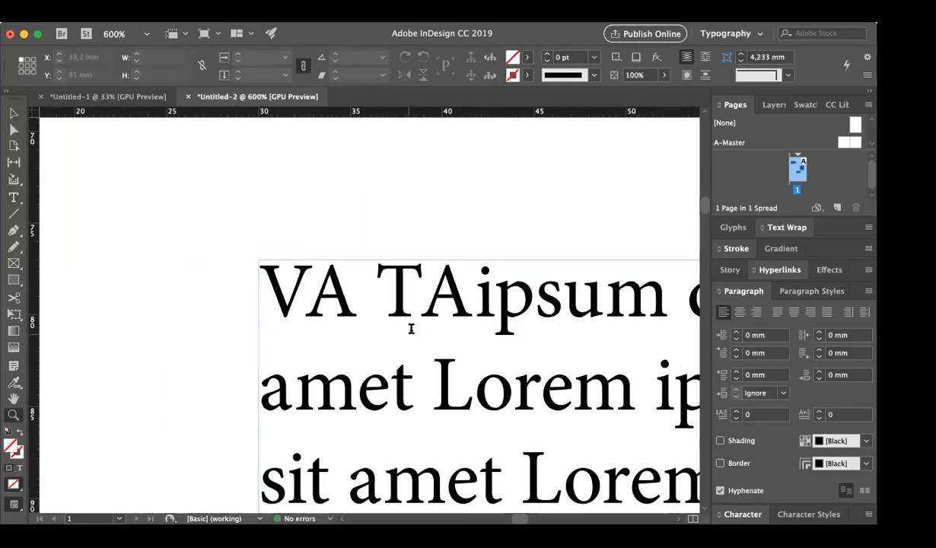
{"action": "left_click", "coordinate": [394, 321]}
{"action": "left_click", "coordinate": [466, 298]}
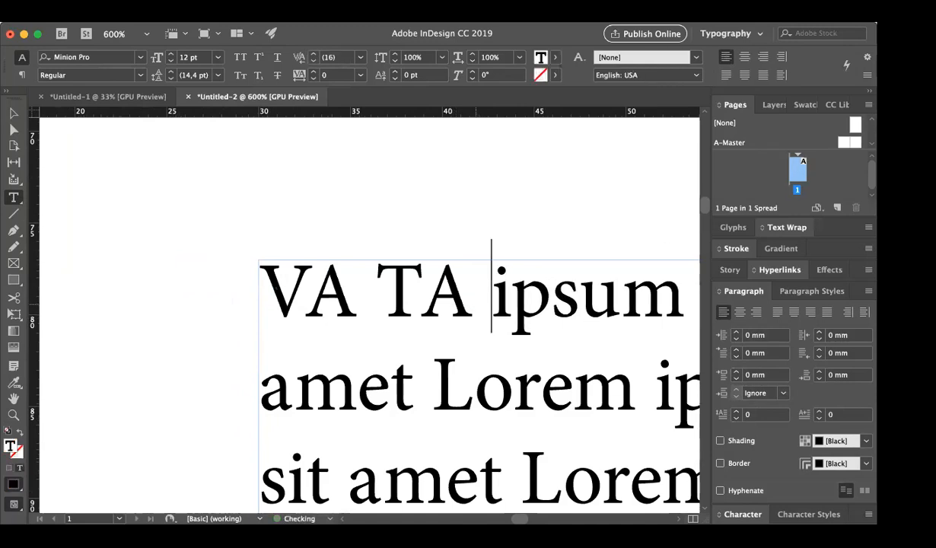
{"action": "left_click", "coordinate": [13, 115]}
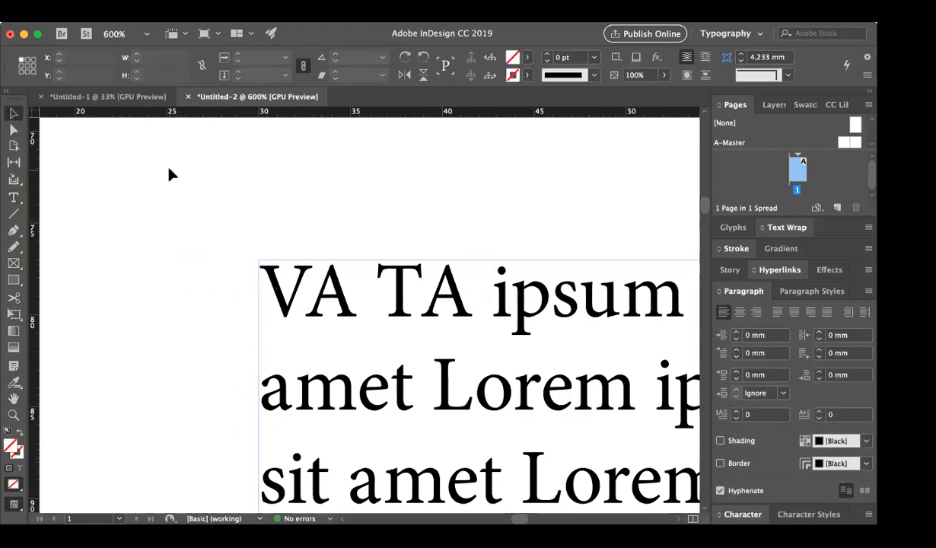
Switch the kerning of "VA" to Metrics and back to Optical to compare the letter spacing
{"action": "left_click", "coordinate": [13, 197]}
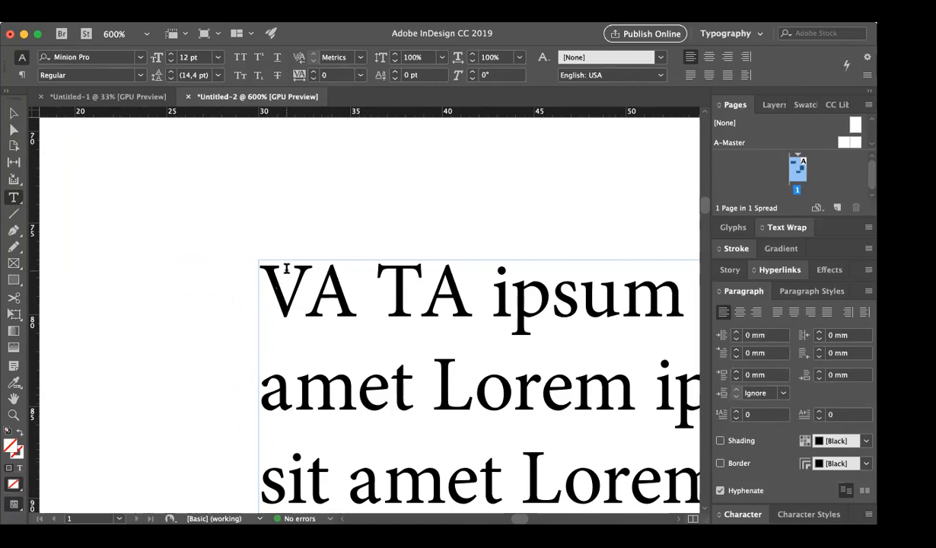
{"action": "double_click", "coordinate": [327, 289]}
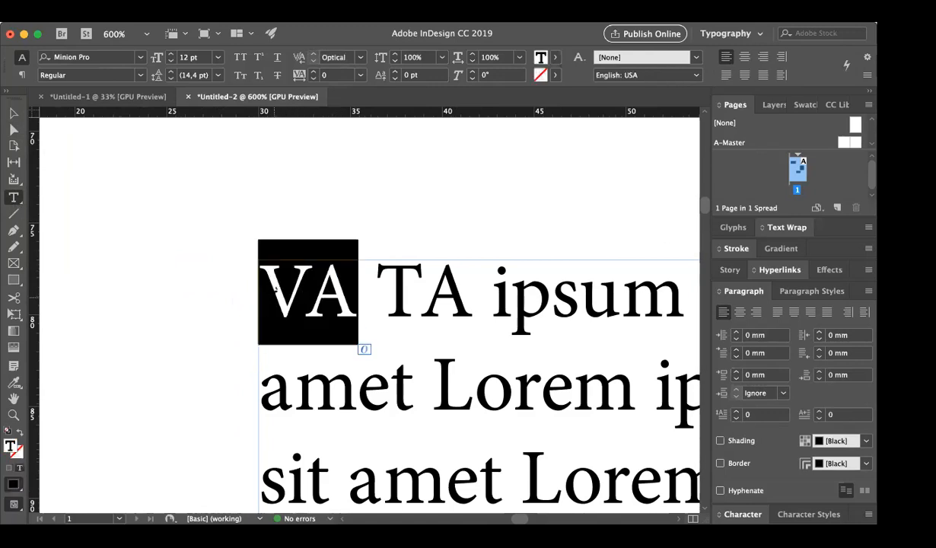
{"action": "left_click", "coordinate": [361, 64]}
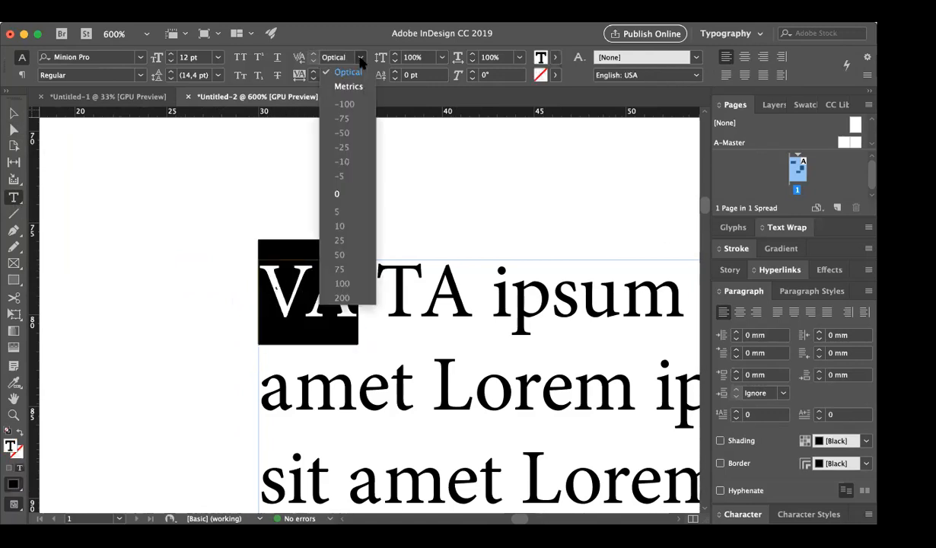
{"action": "left_click", "coordinate": [359, 87]}
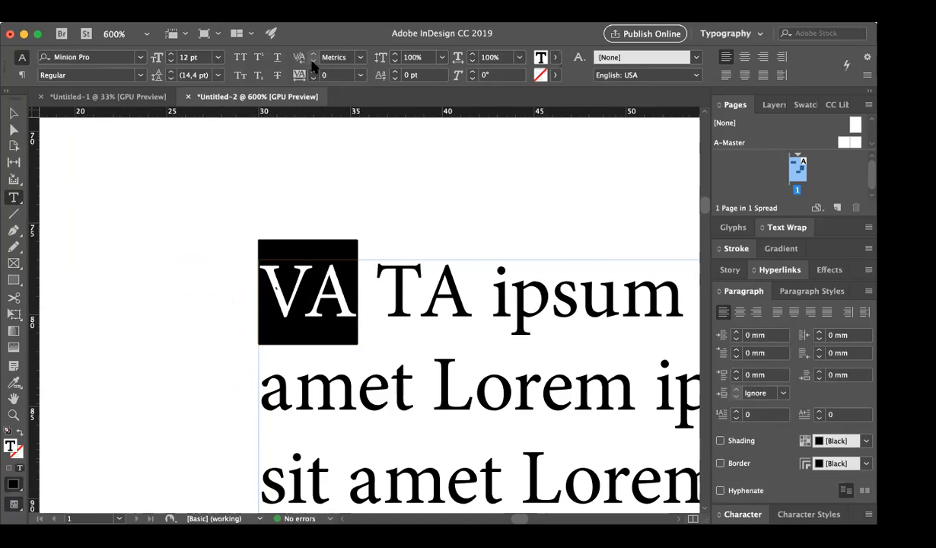
{"action": "left_click", "coordinate": [360, 61]}
{"action": "left_click", "coordinate": [347, 72]}
{"action": "left_click", "coordinate": [445, 287]}
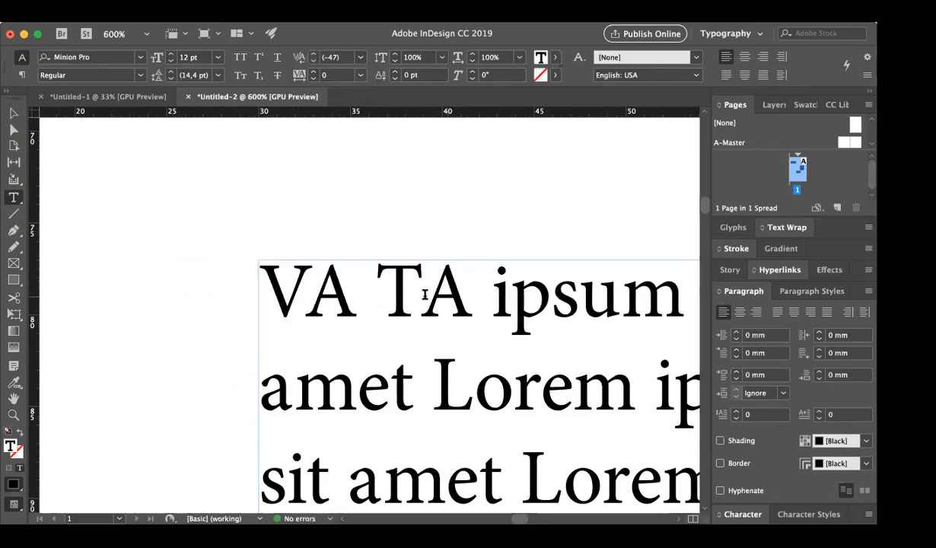
Set the kerning of "TA" in the first line to Metrics and deselect the text frame
{"action": "double_click", "coordinate": [428, 299]}
{"action": "left_click", "coordinate": [359, 57]}
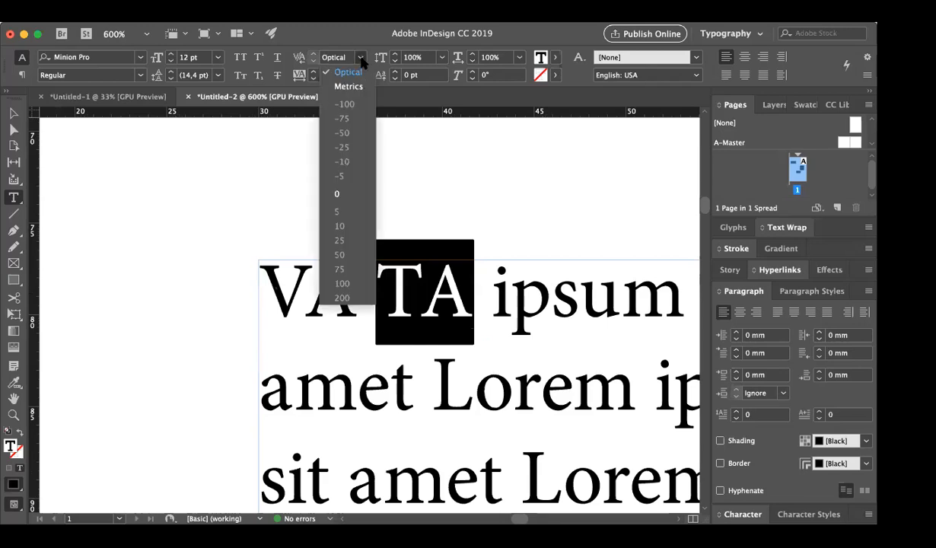
{"action": "left_click", "coordinate": [349, 87]}
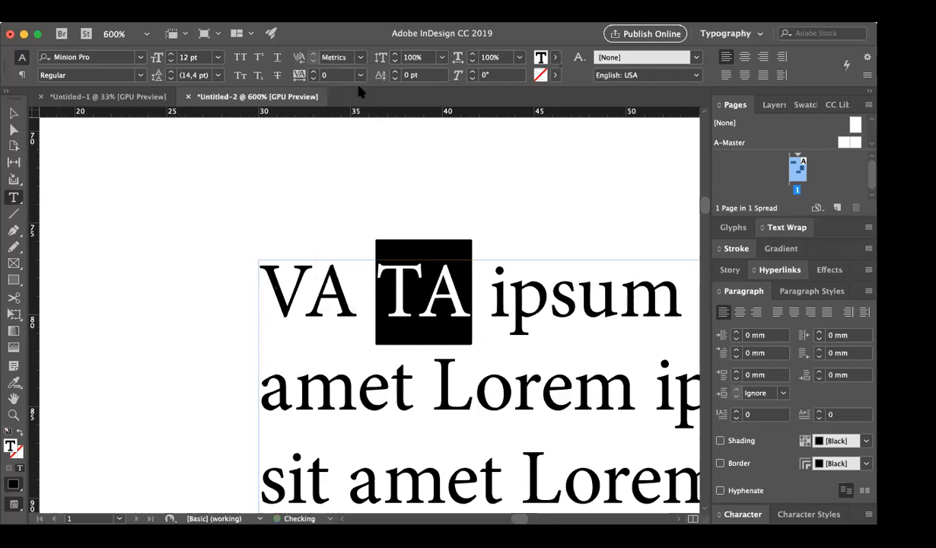
{"action": "key", "text": "Escape"}
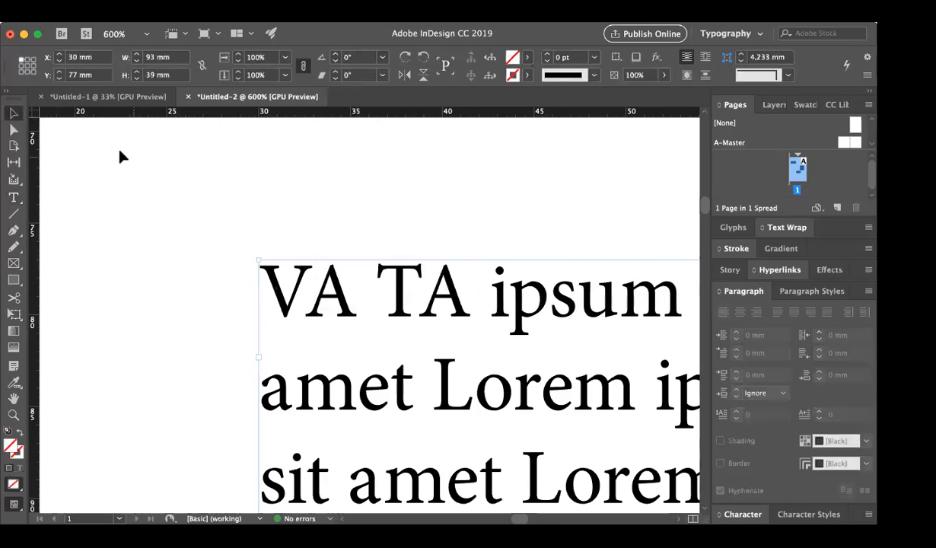
{"action": "left_click", "coordinate": [134, 161]}
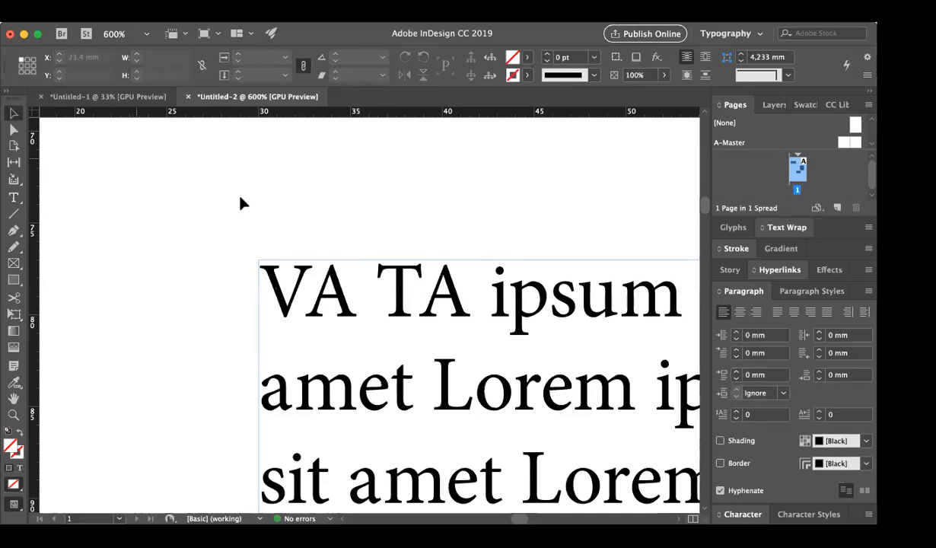
Zoom out to 125% to examine the entire first text frame on the page
{"action": "key", "text": "z"}
{"action": "left_click", "coordinate": [366, 235], "text": "alt"}
{"action": "left_click", "coordinate": [365, 235], "text": "alt"}
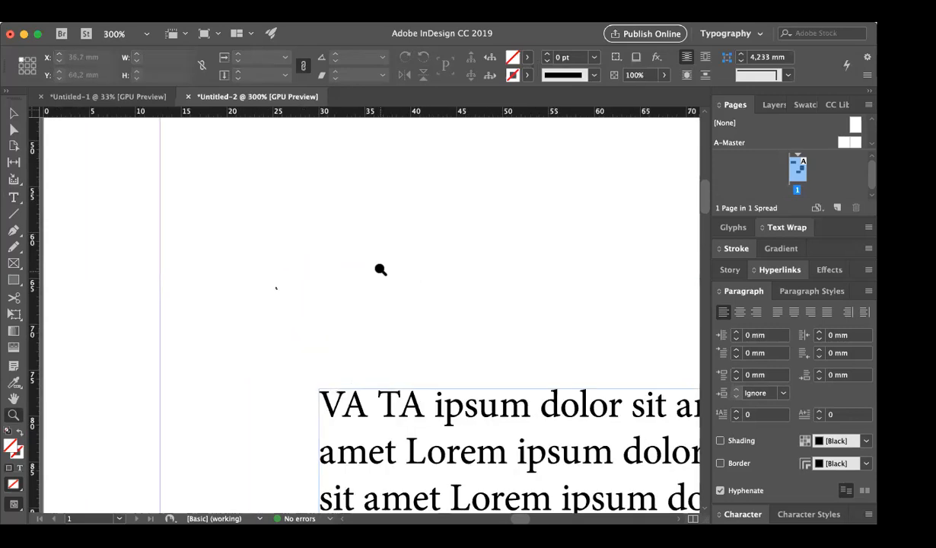
{"action": "scroll", "coordinate": [381, 269], "scroll_direction": "down", "scroll_amount": 10}
{"action": "left_click", "coordinate": [373, 261], "text": "alt"}
{"action": "left_click", "coordinate": [373, 261], "text": "alt"}
{"action": "left_click", "coordinate": [373, 261], "text": "alt"}
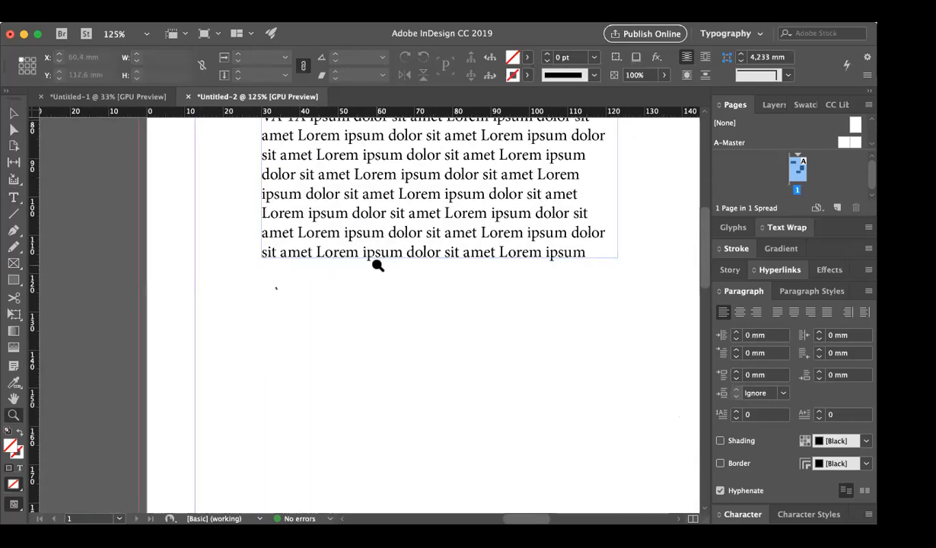
{"action": "scroll", "coordinate": [375, 270], "scroll_direction": "up", "scroll_amount": 5}
{"action": "left_click", "coordinate": [363, 330], "text": "alt"}
{"action": "scroll", "coordinate": [363, 330], "scroll_direction": "down", "scroll_amount": 6}
{"action": "key", "text": "super+2"}
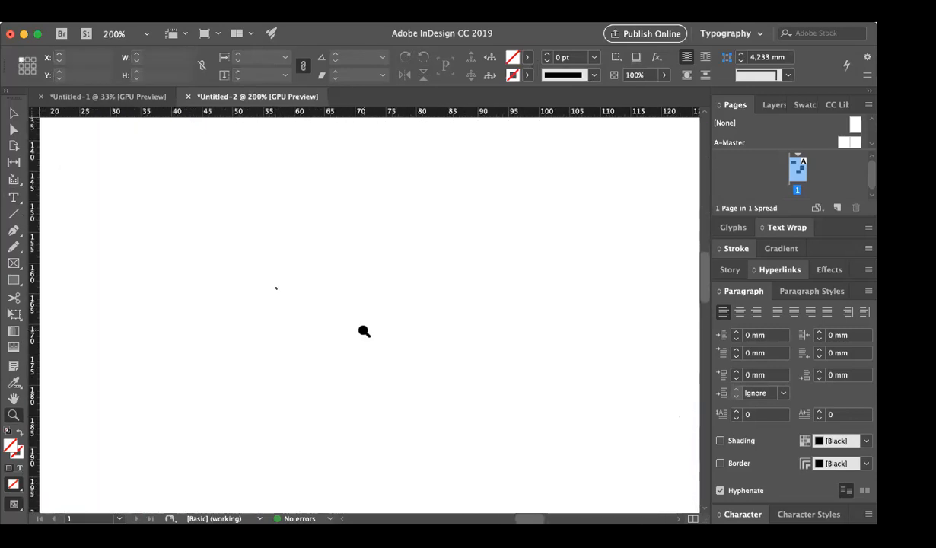
{"action": "scroll", "coordinate": [364, 330], "scroll_direction": "up", "scroll_amount": 8}
{"action": "scroll", "coordinate": [364, 330], "scroll_direction": "left", "scroll_amount": 4}
{"action": "scroll", "coordinate": [364, 330], "scroll_direction": "down", "scroll_amount": 3}
{"action": "scroll", "coordinate": [363, 330], "scroll_direction": "right", "scroll_amount": 3}
{"action": "left_click", "coordinate": [364, 330], "text": "alt"}
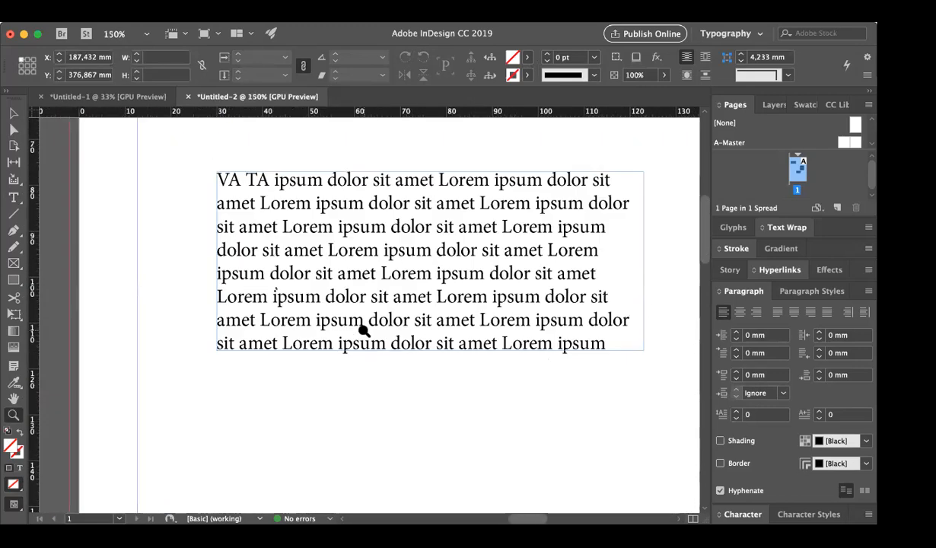
{"action": "left_click", "coordinate": [363, 330], "text": "alt"}
{"action": "left_click", "coordinate": [13, 113]}
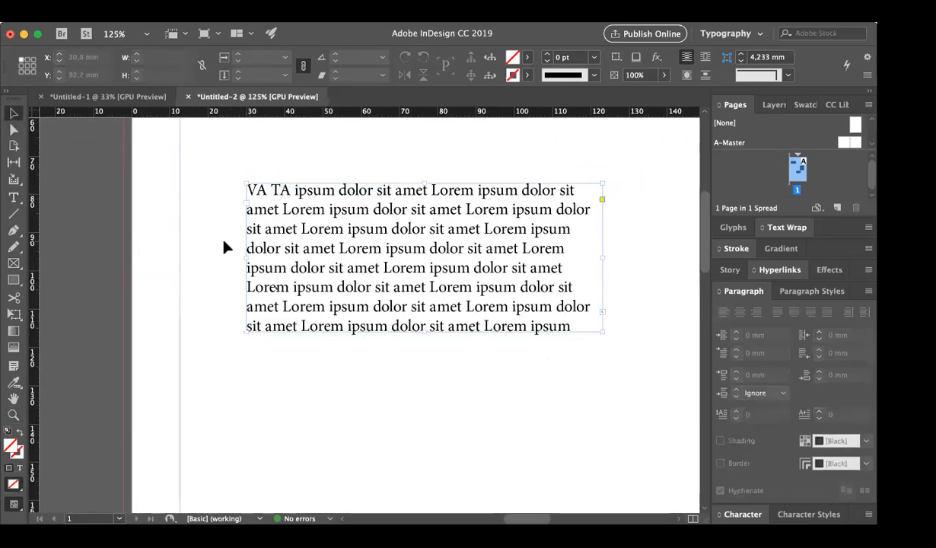
Close the Untitled-2 and Untitled-1 documents without saving their changes
{"action": "left_click", "coordinate": [188, 96]}
{"action": "left_click", "coordinate": [424, 298]}
{"action": "left_click", "coordinate": [41, 97]}
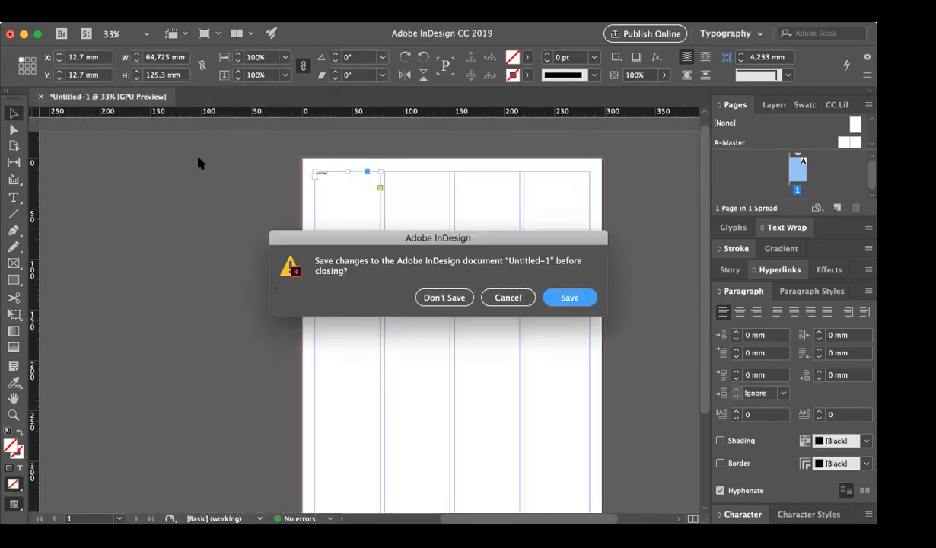
{"action": "left_click", "coordinate": [424, 296]}
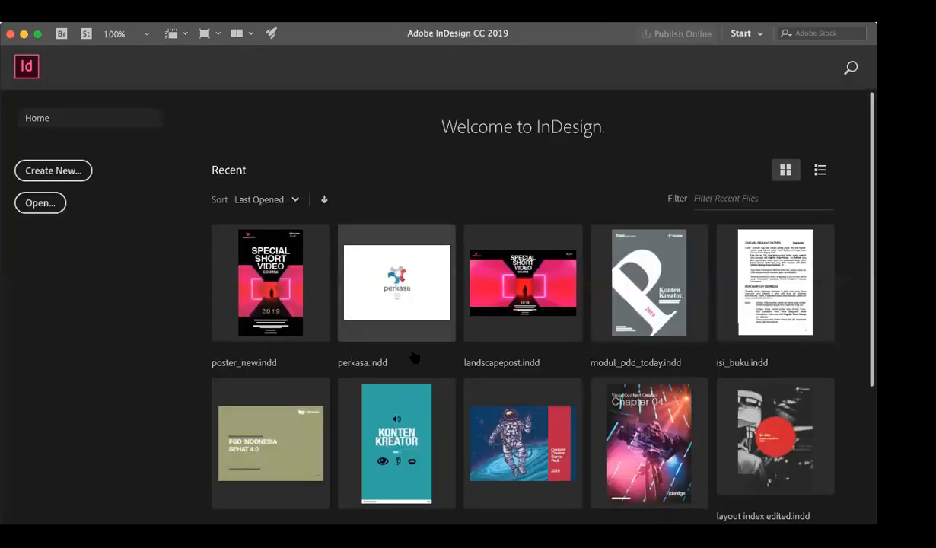
Open the recent file Chapter04_viscon.indd
{"action": "scroll", "coordinate": [415, 357], "scroll_direction": "down", "scroll_amount": 3}
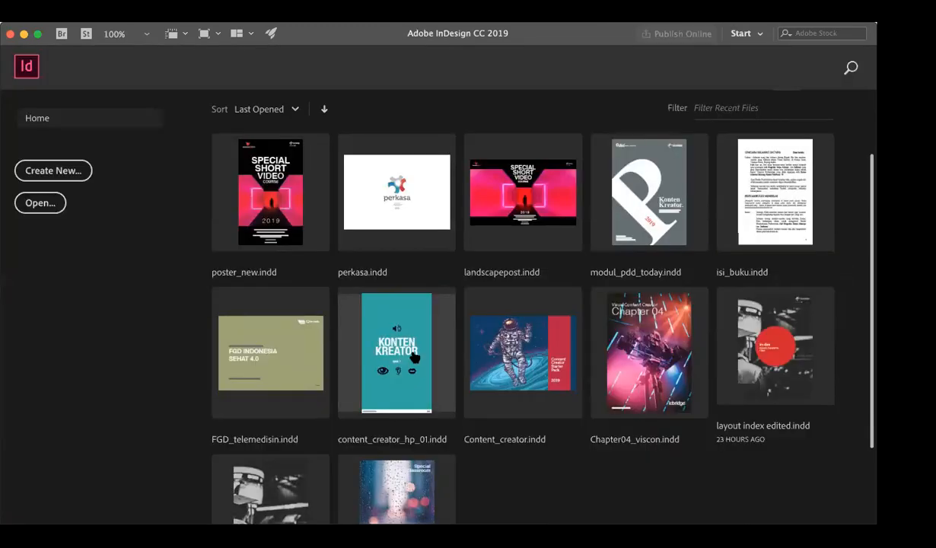
{"action": "scroll", "coordinate": [419, 357], "scroll_direction": "down", "scroll_amount": 2}
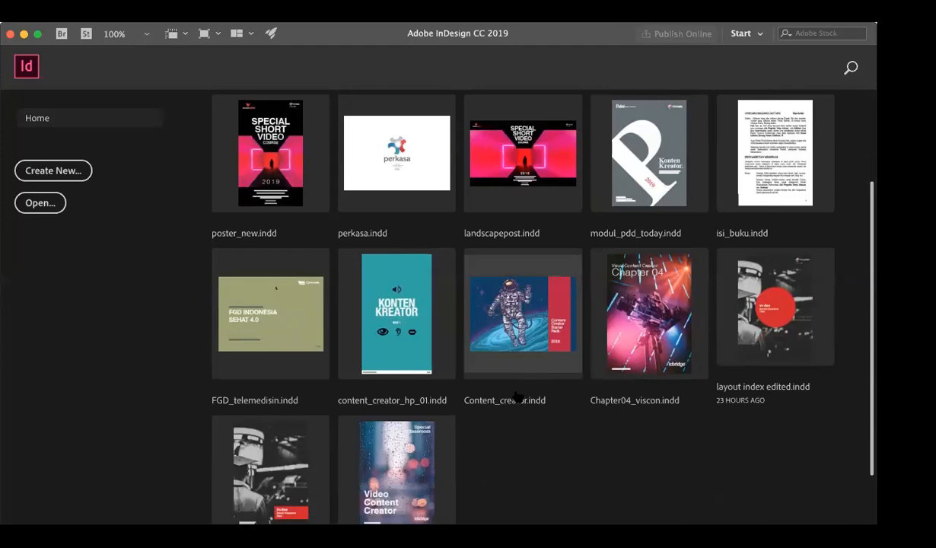
{"action": "scroll", "coordinate": [516, 396], "scroll_direction": "down", "scroll_amount": 1}
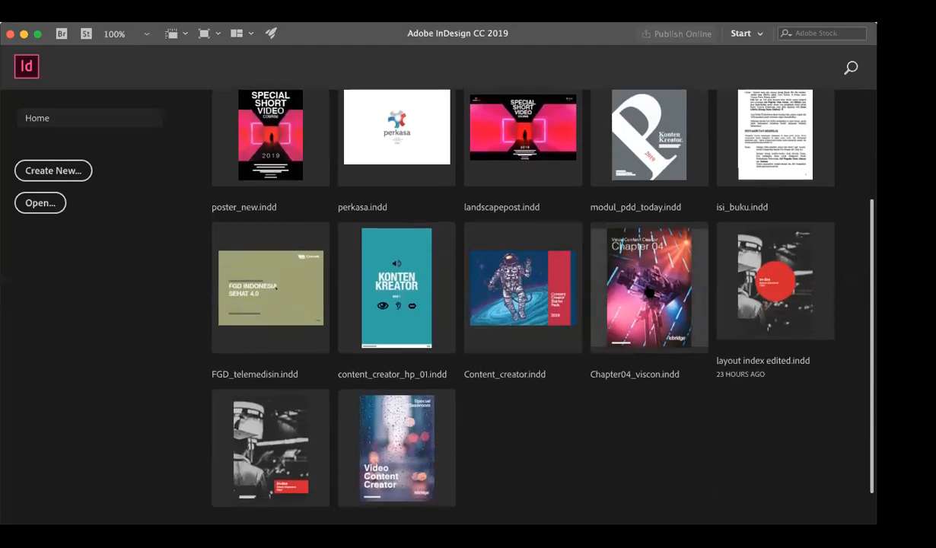
{"action": "left_click", "coordinate": [647, 293]}
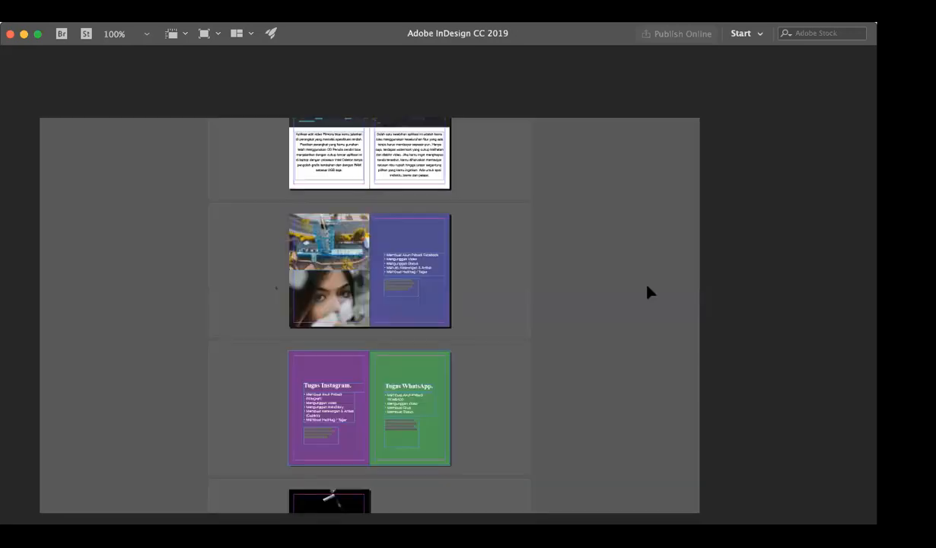
Browse the spreads of Chapter04_viscon.indd backwards from pages 46-47 to the front cover
{"action": "scroll", "coordinate": [445, 257], "scroll_direction": "up", "scroll_amount": 4}
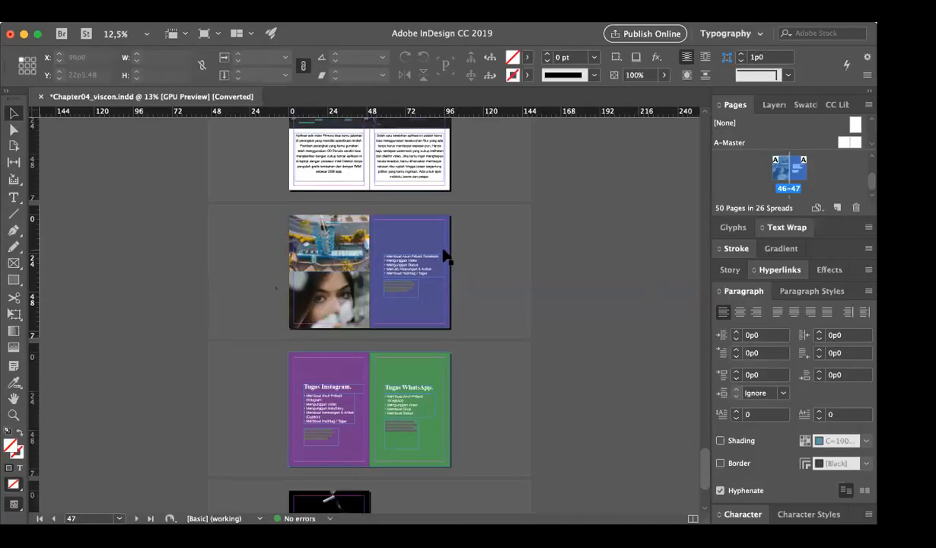
{"action": "scroll", "coordinate": [445, 257], "scroll_direction": "up", "scroll_amount": 12}
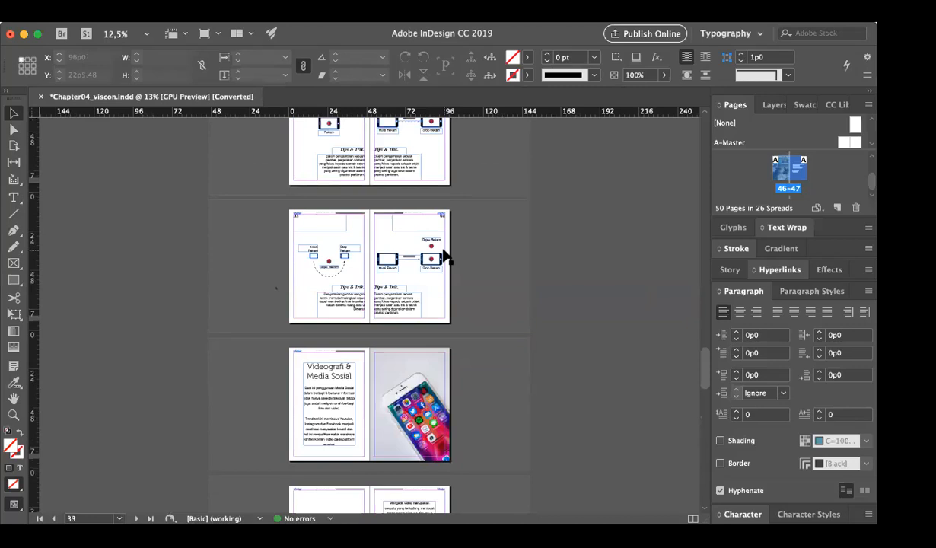
{"action": "scroll", "coordinate": [407, 235], "scroll_direction": "up", "scroll_amount": 6}
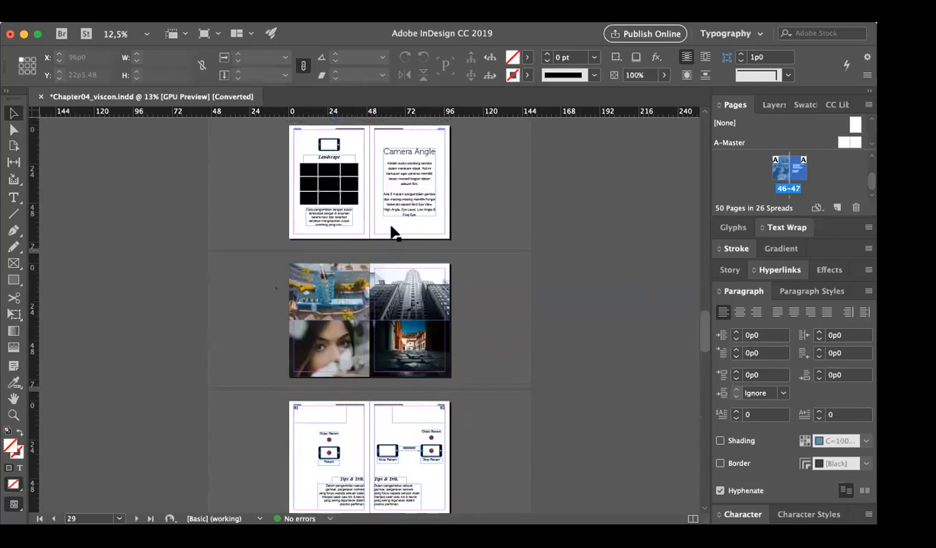
{"action": "key", "text": "z"}
{"action": "scroll", "coordinate": [392, 226], "scroll_direction": "up", "scroll_amount": 1}
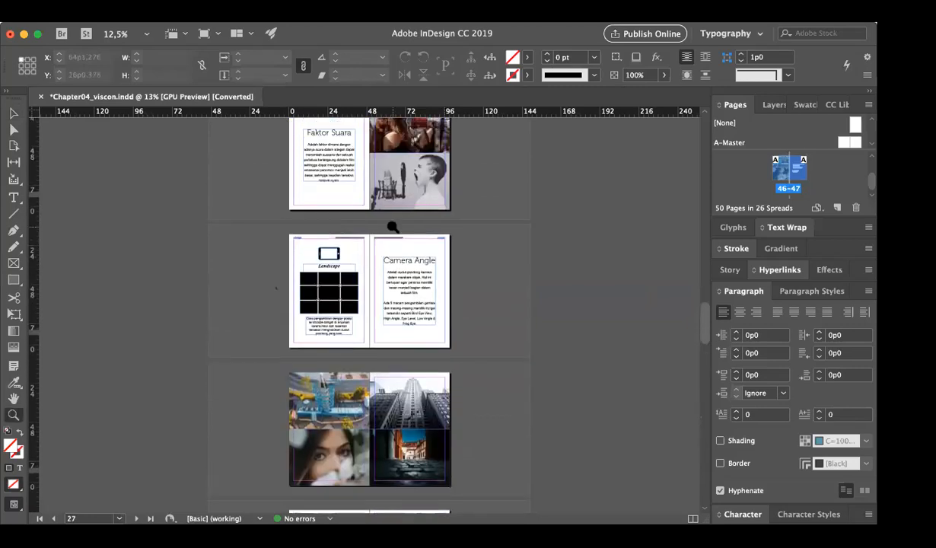
{"action": "scroll", "coordinate": [392, 227], "scroll_direction": "up", "scroll_amount": 3}
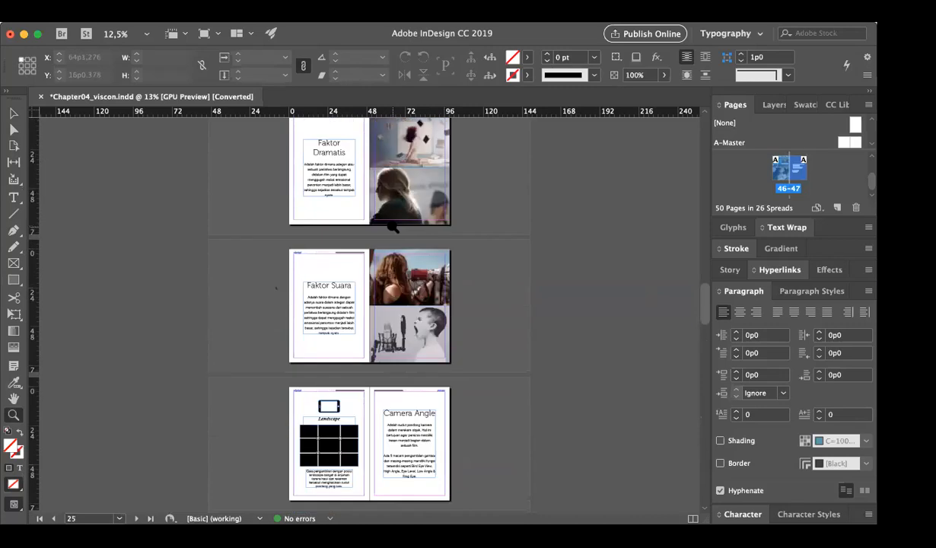
{"action": "scroll", "coordinate": [392, 227], "scroll_direction": "up", "scroll_amount": 2}
{"action": "scroll", "coordinate": [392, 227], "scroll_direction": "up", "scroll_amount": 15}
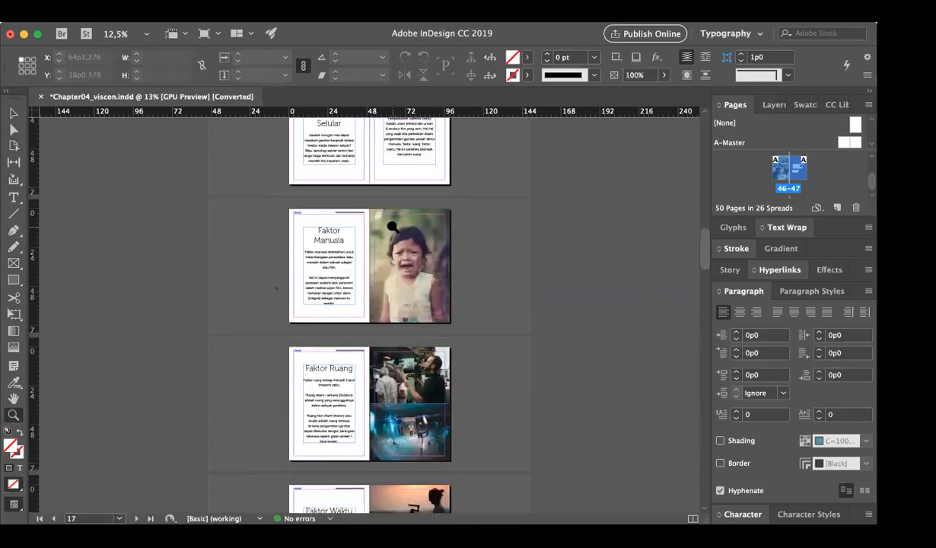
{"action": "scroll", "coordinate": [392, 227], "scroll_direction": "up", "scroll_amount": 6}
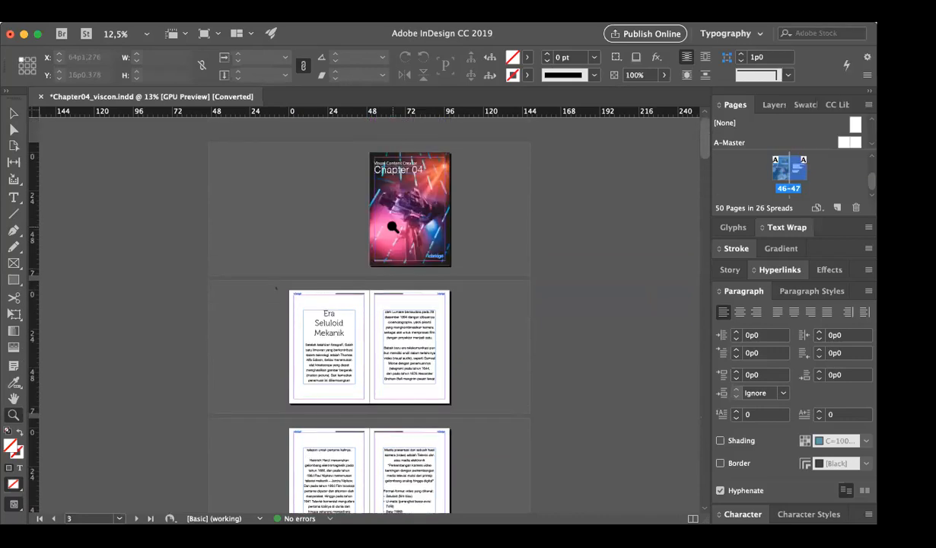
Enlarge the "Era Seluloid Mekanik" page to 50% and turn on Overprint Preview
{"action": "left_click", "coordinate": [316, 303]}
{"action": "left_click", "coordinate": [310, 337]}
{"action": "scroll", "coordinate": [379, 330], "scroll_direction": "down", "scroll_amount": 3}
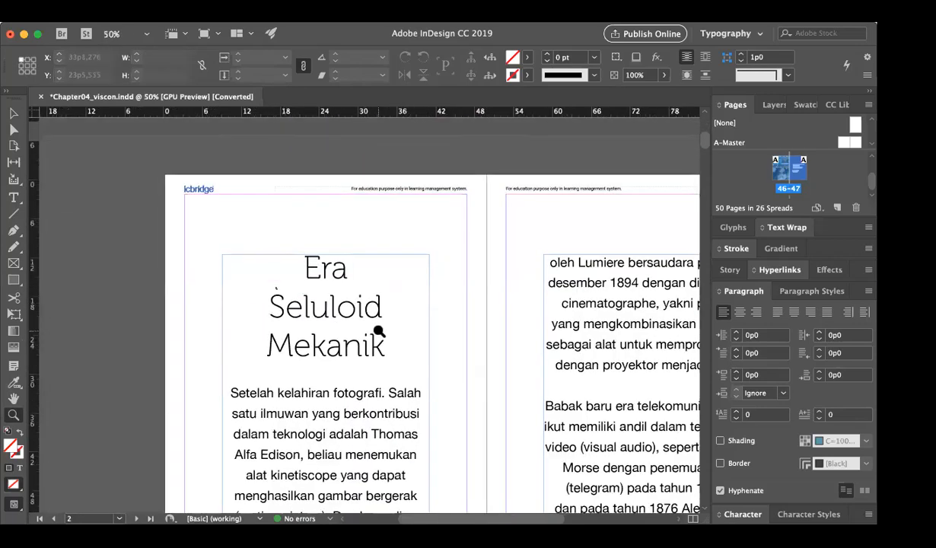
{"action": "left_click", "coordinate": [328, 26]}
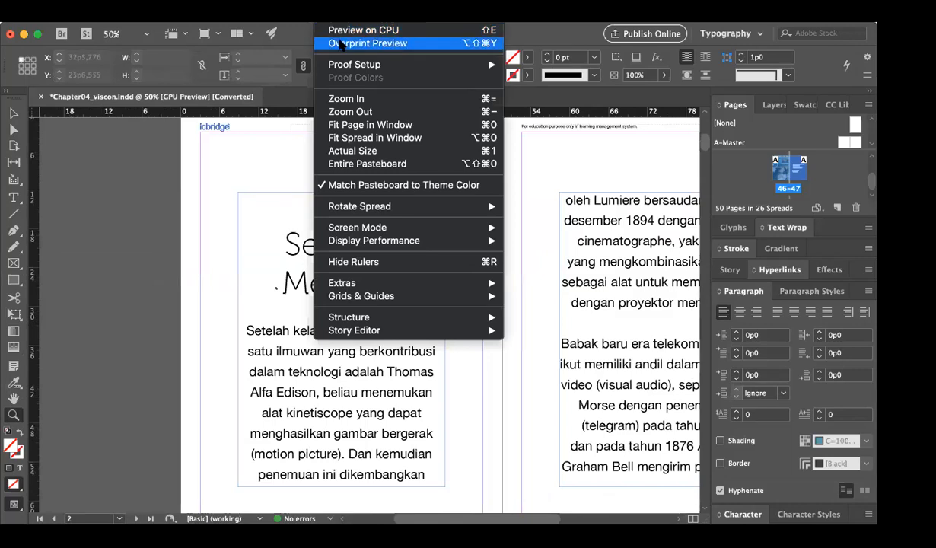
{"action": "left_click", "coordinate": [341, 44]}
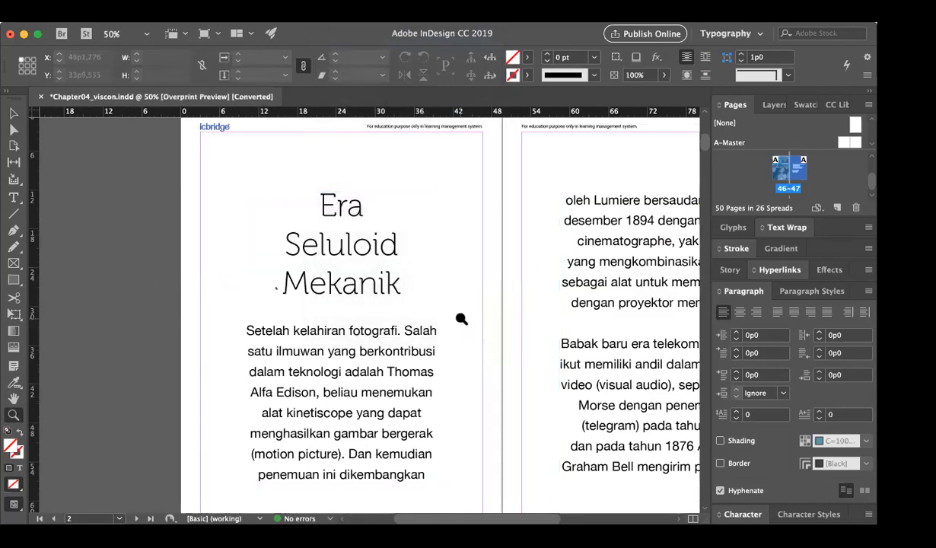
Review the opening spreads of Chapter04_viscon.indd at 25%, and close the document without saving changes
{"action": "scroll", "coordinate": [461, 319], "scroll_direction": "down", "scroll_amount": 2}
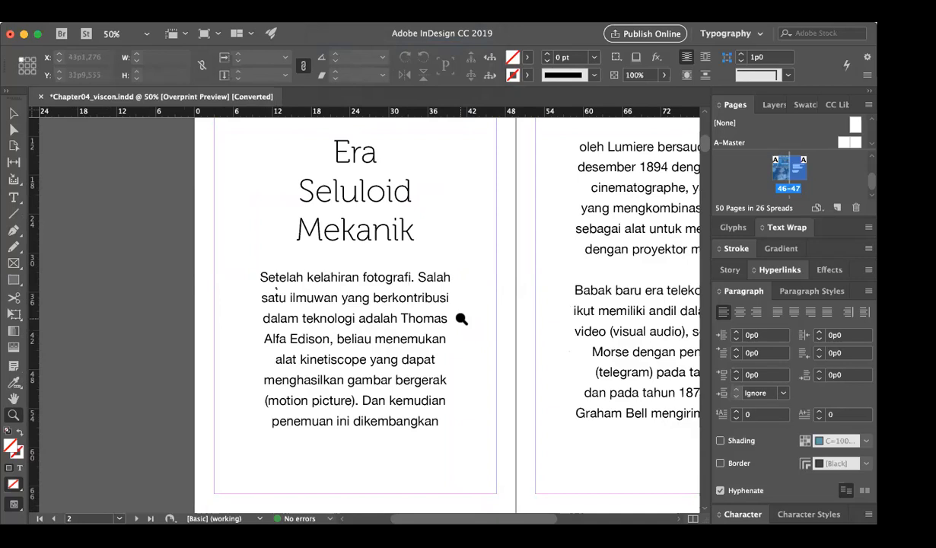
{"action": "scroll", "coordinate": [461, 318], "scroll_direction": "down", "scroll_amount": 3}
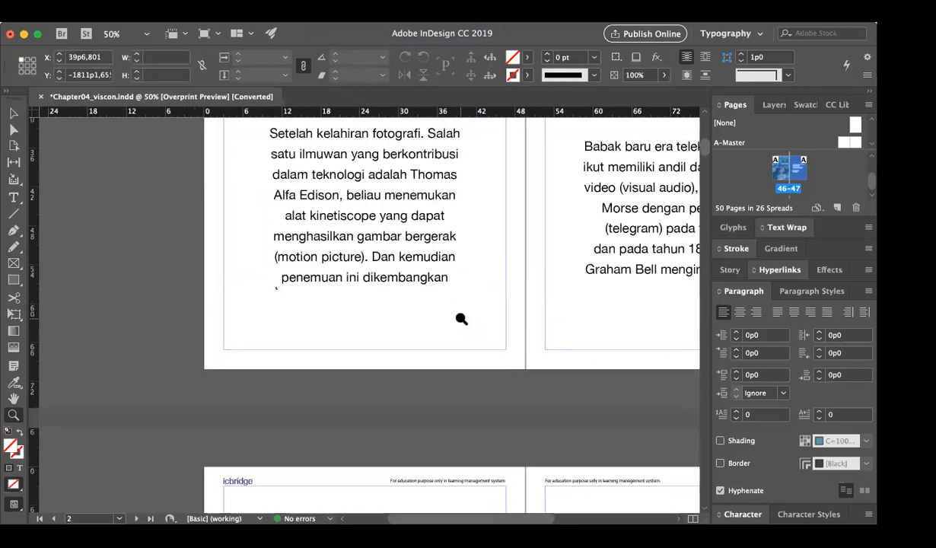
{"action": "left_click", "coordinate": [461, 318], "text": "alt"}
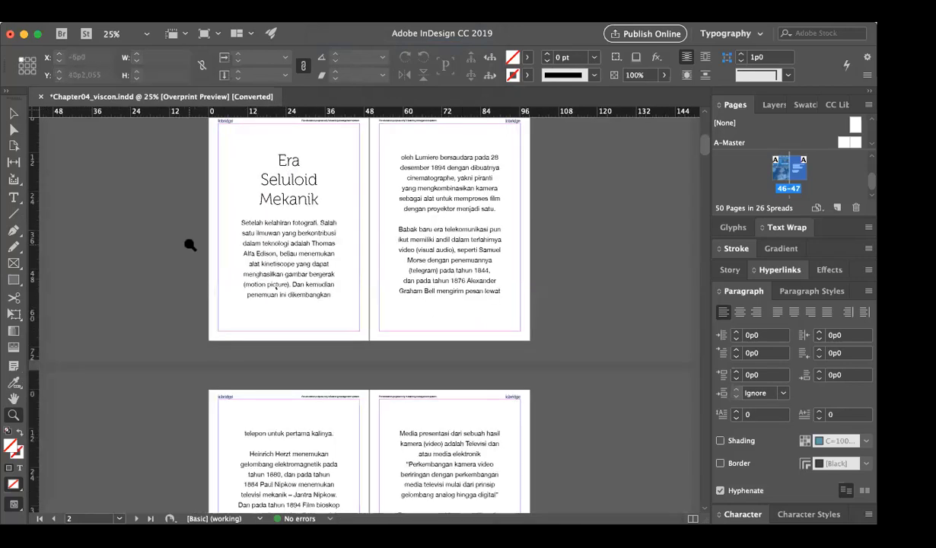
{"action": "scroll", "coordinate": [287, 242], "scroll_direction": "down", "scroll_amount": 5}
{"action": "scroll", "coordinate": [287, 241], "scroll_direction": "down", "scroll_amount": 7}
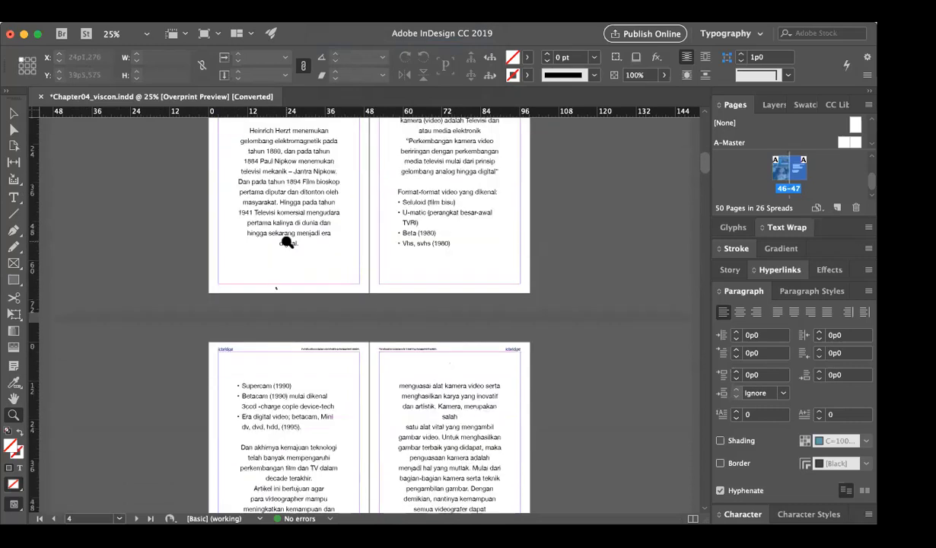
{"action": "scroll", "coordinate": [312, 289], "scroll_direction": "up", "scroll_amount": 15}
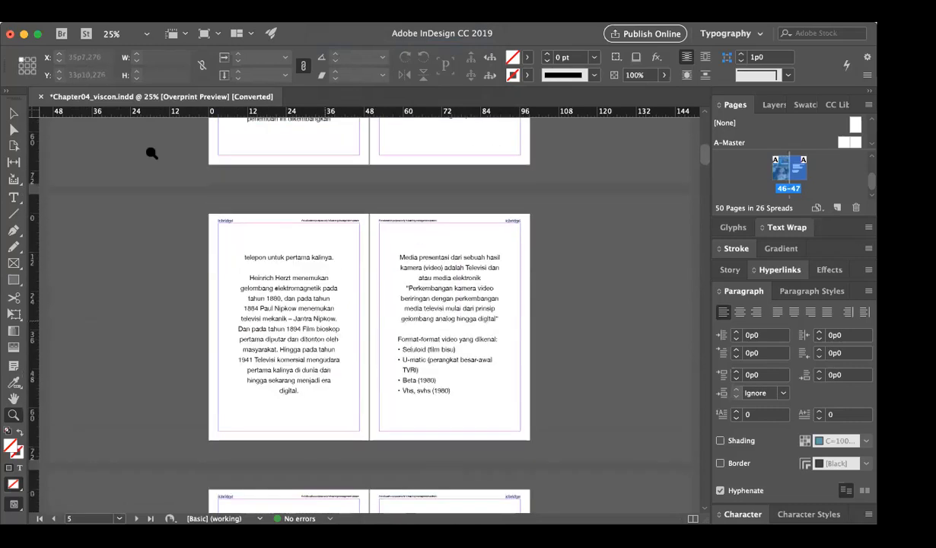
{"action": "left_click", "coordinate": [41, 98]}
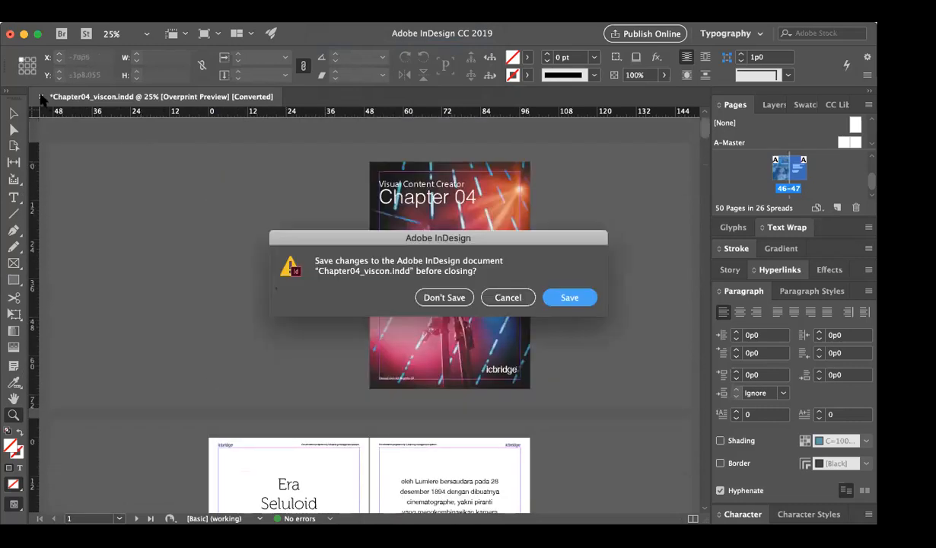
{"action": "left_click", "coordinate": [443, 296]}
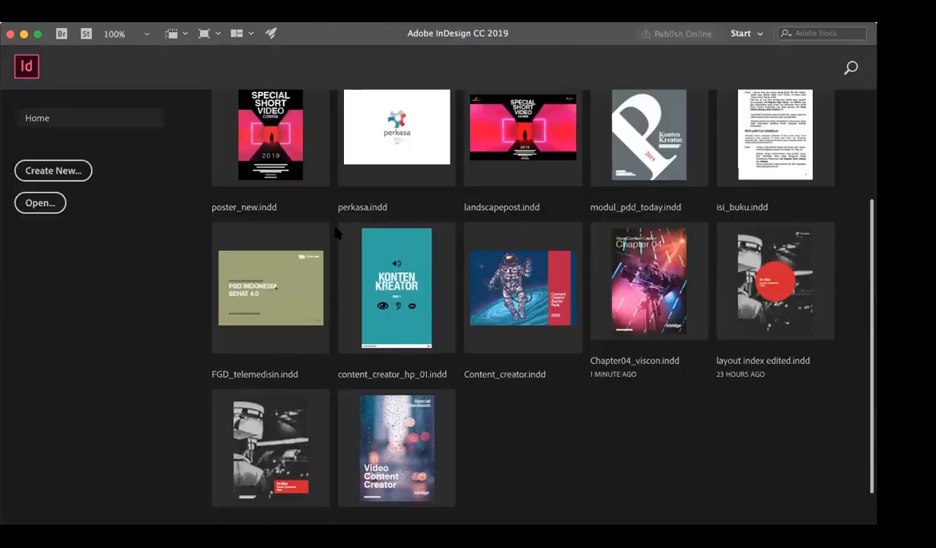
Create a new document from the recent Custom preset of 70p1,89 x 99p2,551
{"action": "scroll", "coordinate": [509, 241], "scroll_direction": "down", "scroll_amount": 2}
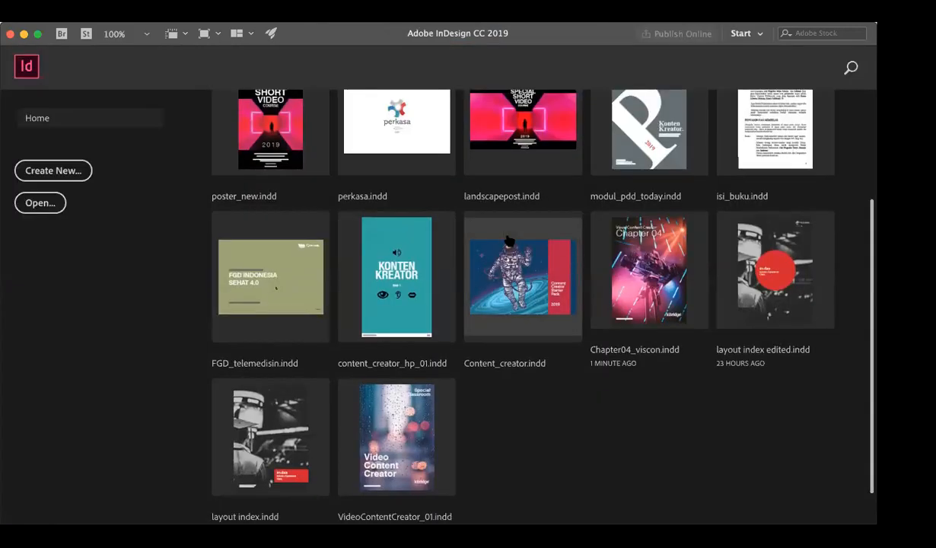
{"action": "scroll", "coordinate": [508, 240], "scroll_direction": "up", "scroll_amount": 5}
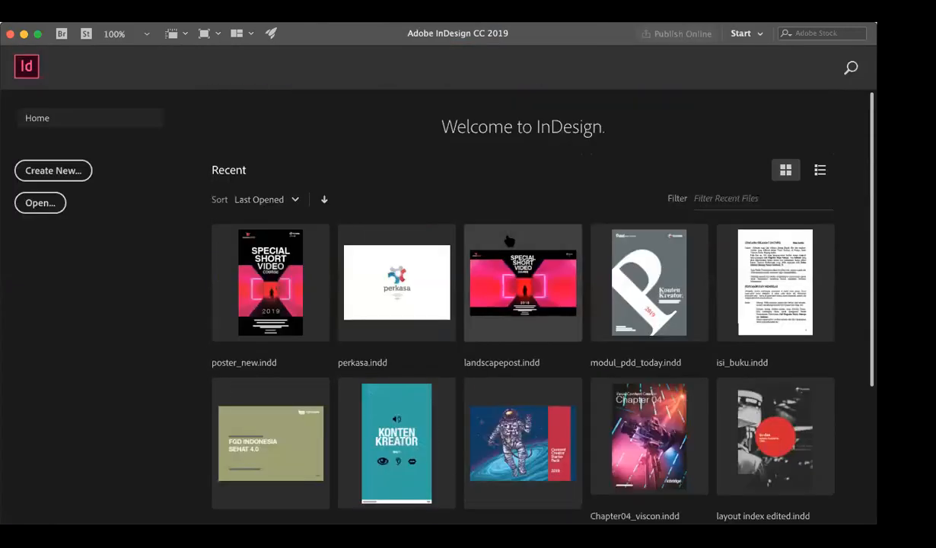
{"action": "left_click", "coordinate": [70, 180]}
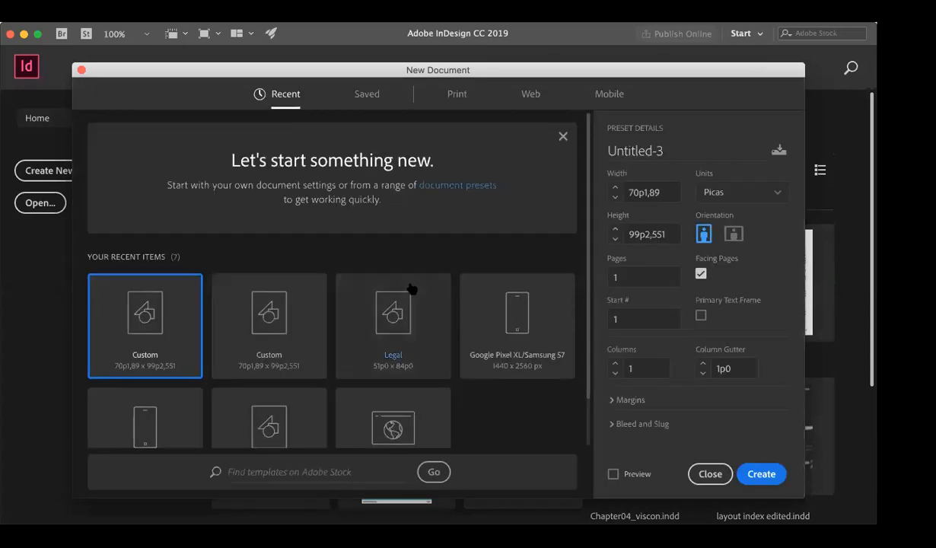
{"action": "left_click", "coordinate": [770, 473]}
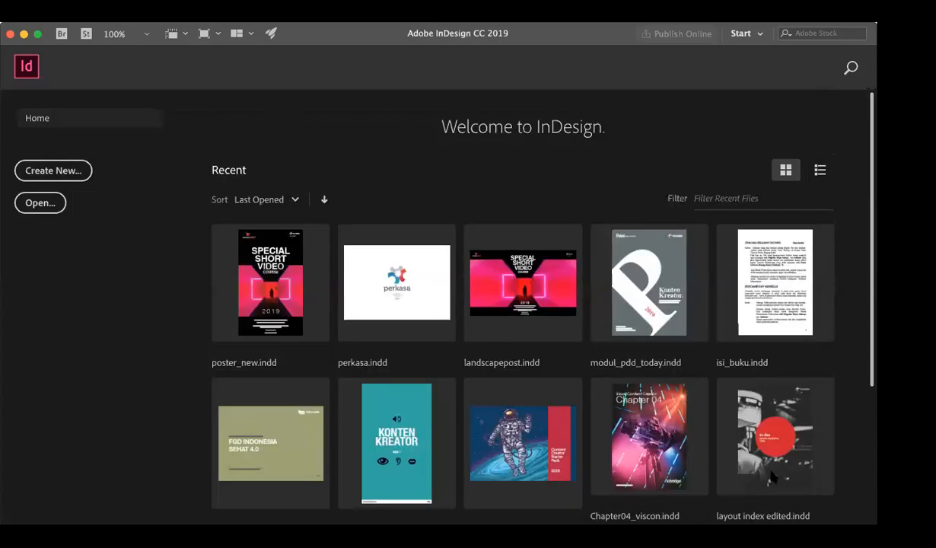
{"action": "left_click", "coordinate": [349, 269]}
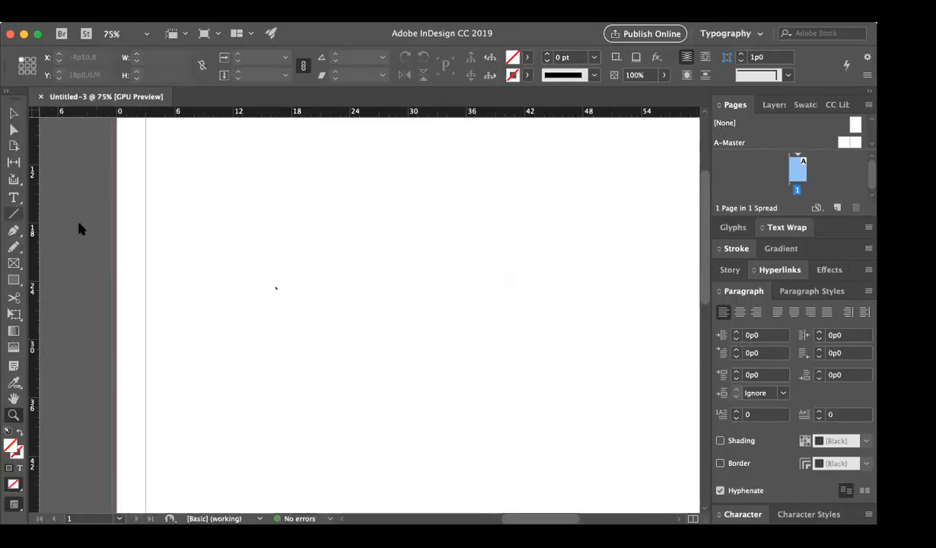
Add a text frame about 12p2 wide and 7p10 high containing a 72 pt letter "A"
{"action": "left_click", "coordinate": [13, 197]}
{"action": "left_click_drag", "start_coordinate": [311, 270], "coordinate": [430, 344]}
{"action": "type", "text": "A"}
{"action": "key", "text": "shift+Left"}
{"action": "left_click", "coordinate": [218, 57]}
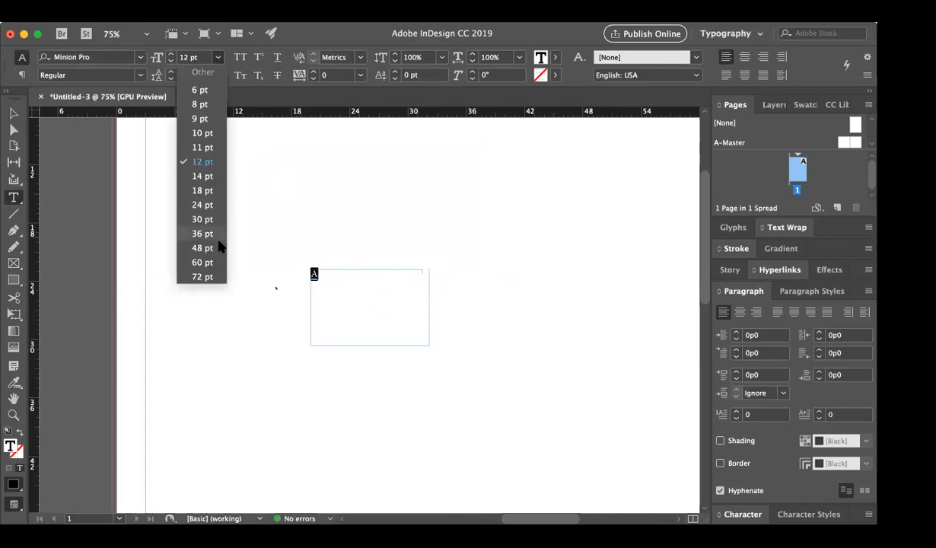
{"action": "left_click", "coordinate": [215, 275]}
{"action": "key", "text": "Escape"}
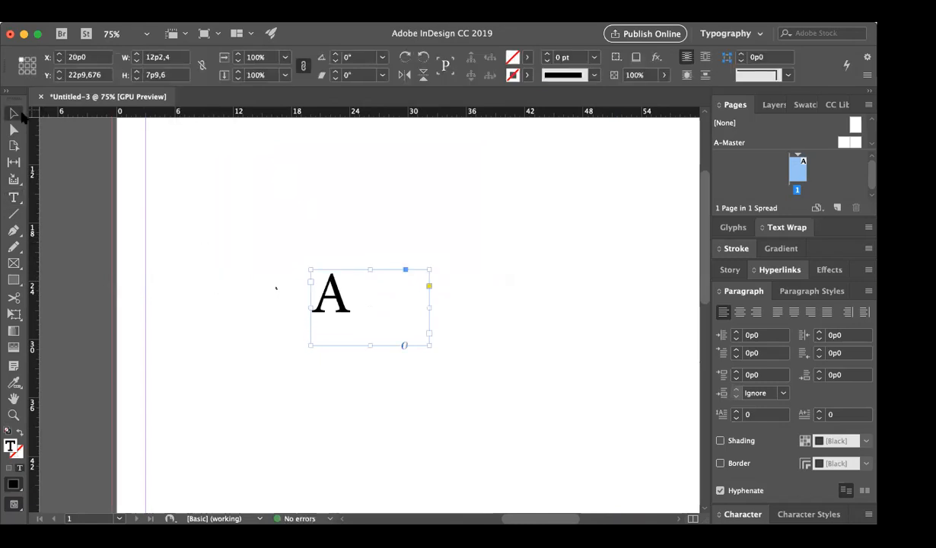
Narrow the A's text frame to 6p0 and place a duplicate of it alongside
{"action": "left_click", "coordinate": [338, 248]}
{"action": "left_click", "coordinate": [411, 305]}
{"action": "mouse_move", "coordinate": [429, 306]}
{"action": "left_mouse_down"}
{"action": "mouse_move", "coordinate": [369, 309]}
{"action": "mouse_move", "coordinate": [413, 305]}
{"action": "left_mouse_up"}
Set the duplicate letter A in Helvetica Light and deselect it
{"action": "double_click", "coordinate": [413, 307]}
{"action": "double_click", "coordinate": [413, 307]}
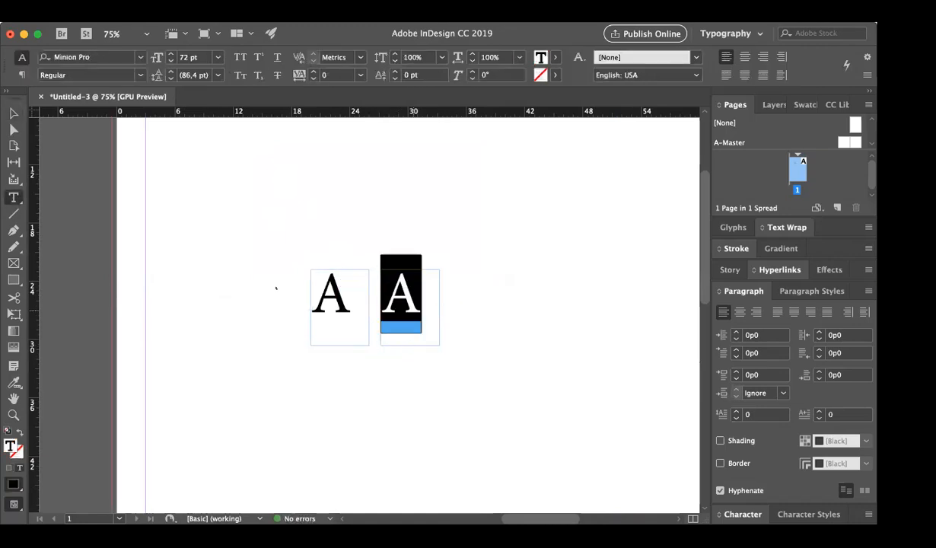
{"action": "left_click", "coordinate": [140, 57]}
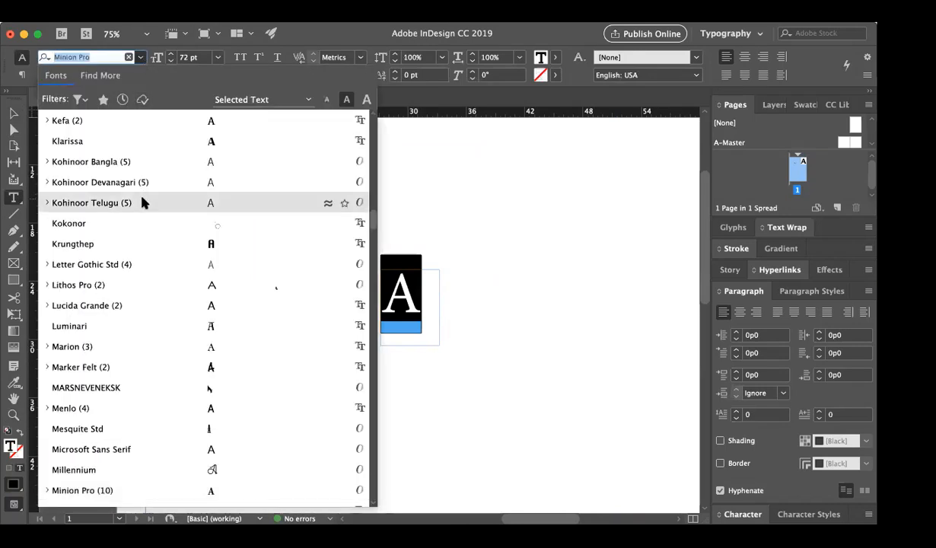
{"action": "scroll", "coordinate": [141, 201], "scroll_direction": "up", "scroll_amount": 15}
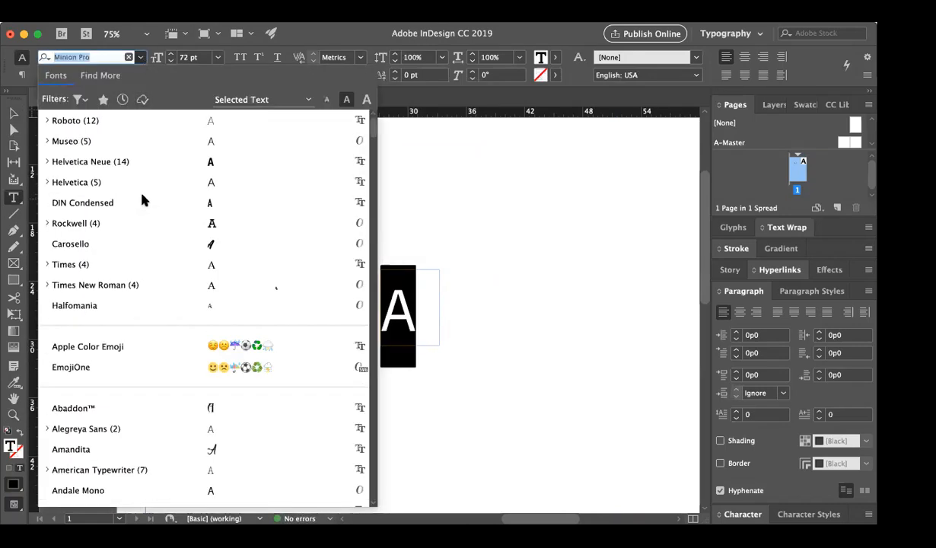
{"action": "left_click", "coordinate": [139, 184]}
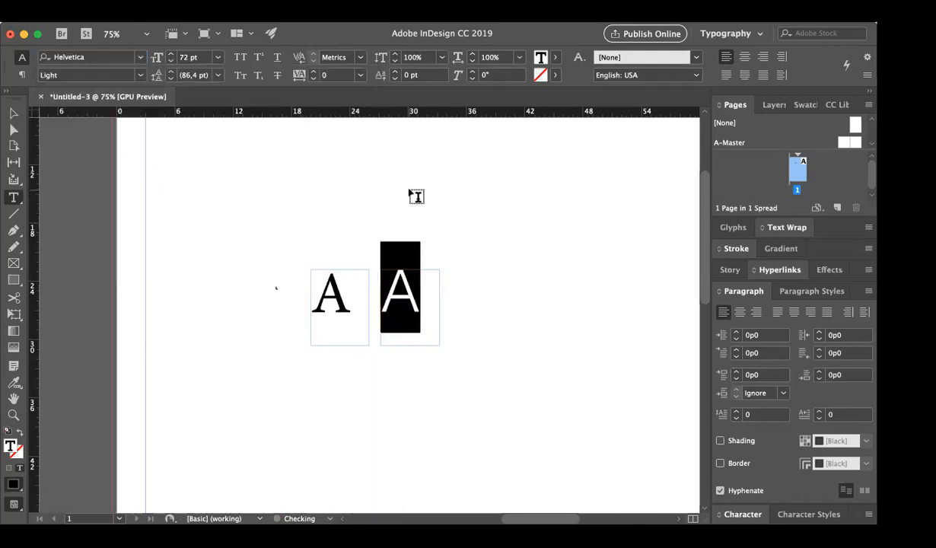
{"action": "left_click", "coordinate": [14, 113]}
{"action": "left_click", "coordinate": [147, 176]}
Move the Helvetica A's frame against the edge of the serif A's frame for comparison
{"action": "key", "text": "super+space"}
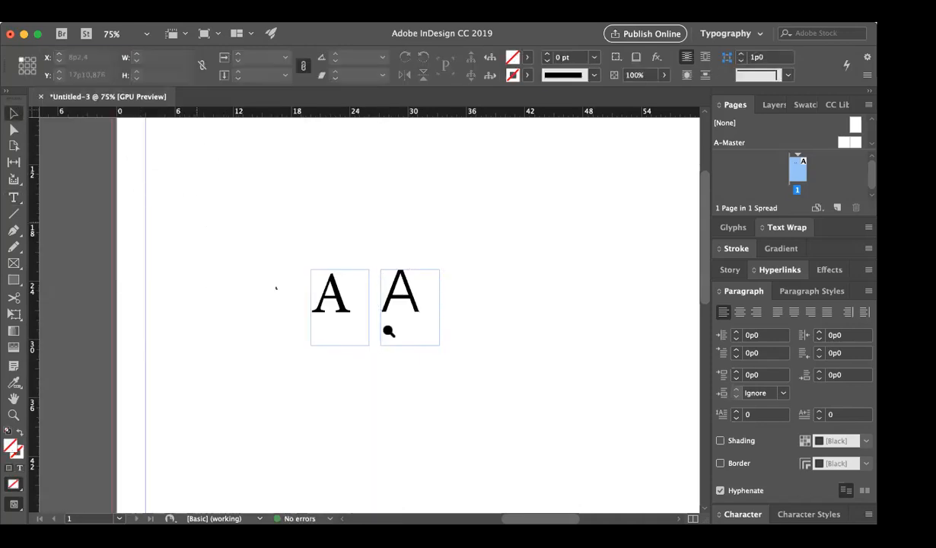
{"action": "left_click", "coordinate": [384, 327]}
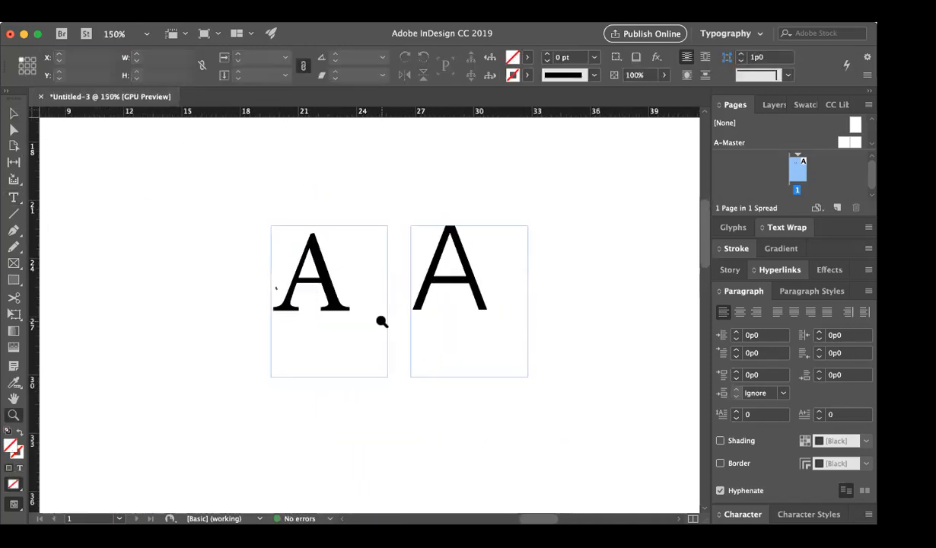
{"action": "left_click", "coordinate": [329, 309]}
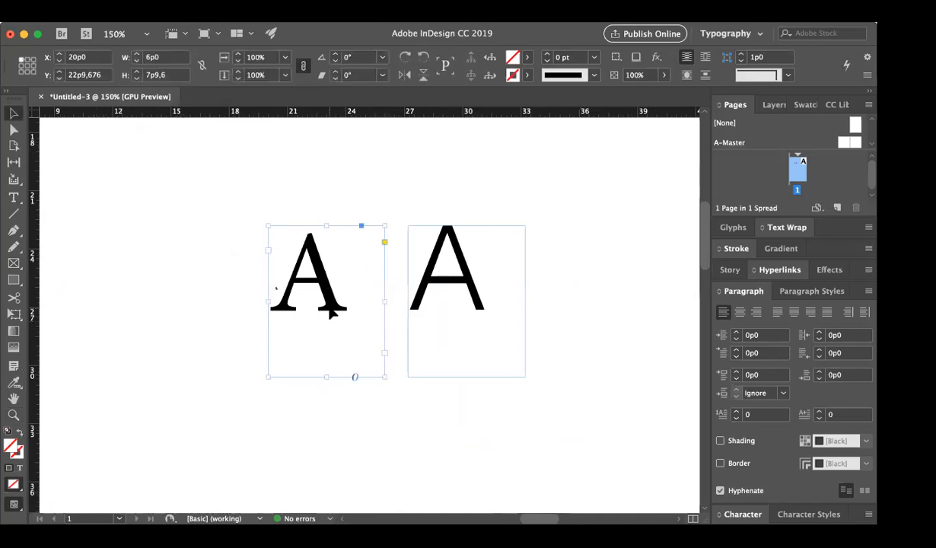
{"action": "left_click", "coordinate": [434, 307]}
{"action": "left_click_drag", "start_coordinate": [431, 311], "coordinate": [403, 314]}
{"action": "left_click", "coordinate": [557, 335]}
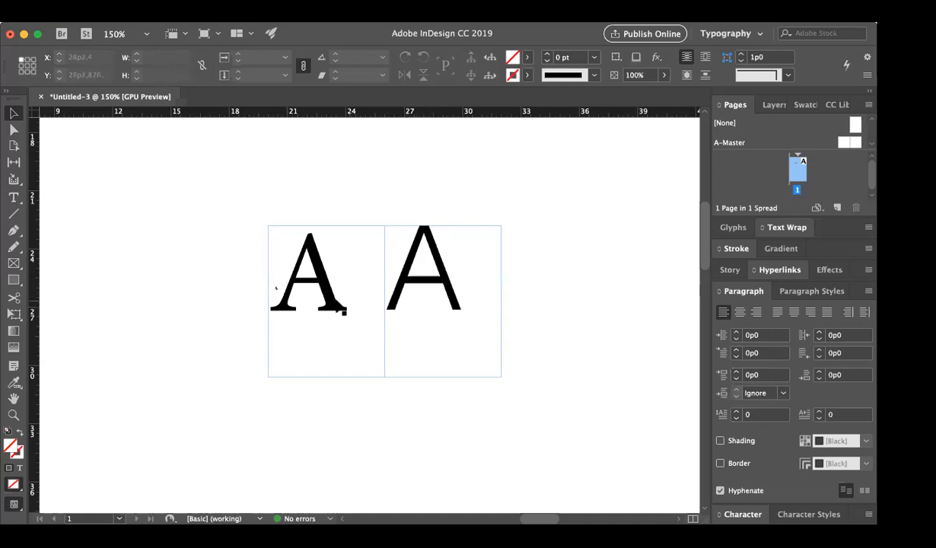
Separate the two letters by shifting the serif A's frame away and the Helvetica A's frame to X 25p8,4
{"action": "left_click", "coordinate": [344, 310]}
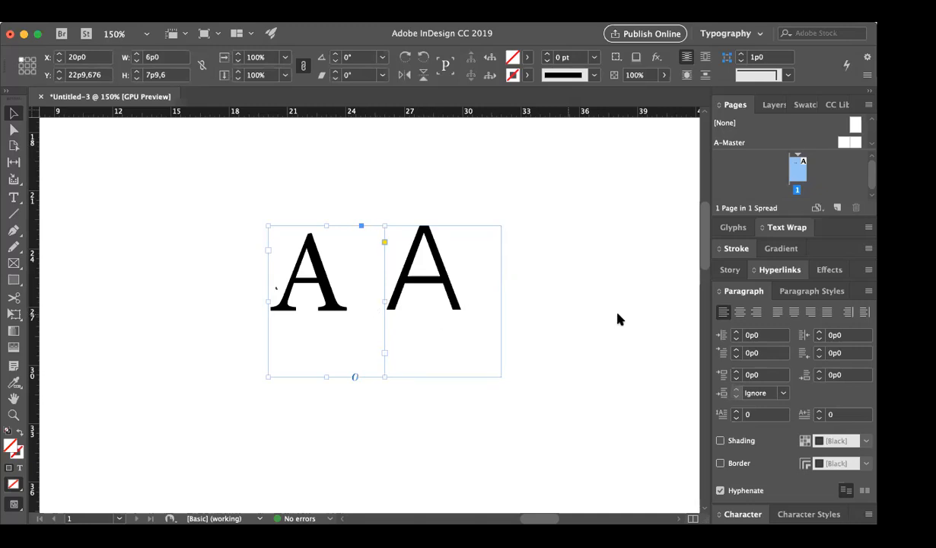
{"action": "left_click", "coordinate": [449, 409]}
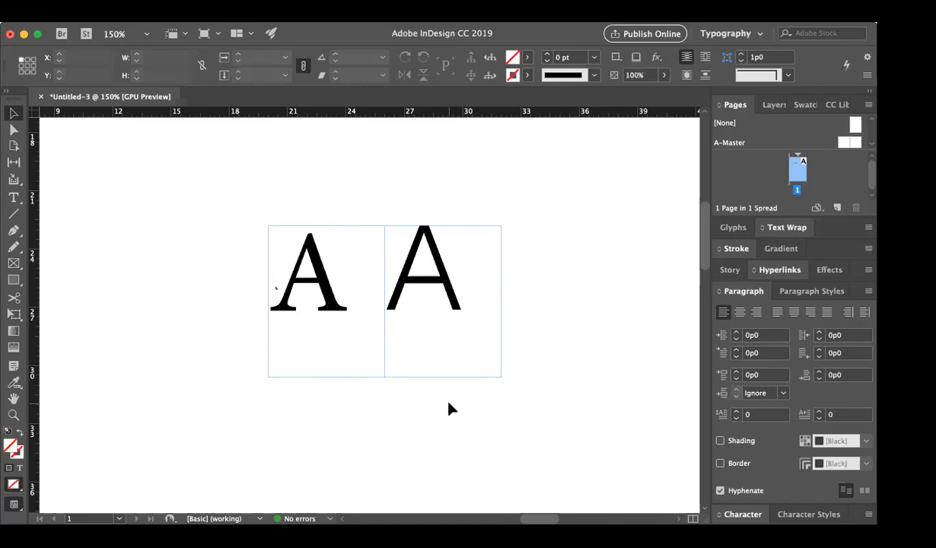
{"action": "left_click_drag", "start_coordinate": [352, 308], "coordinate": [260, 306]}
{"action": "left_click", "coordinate": [336, 390]}
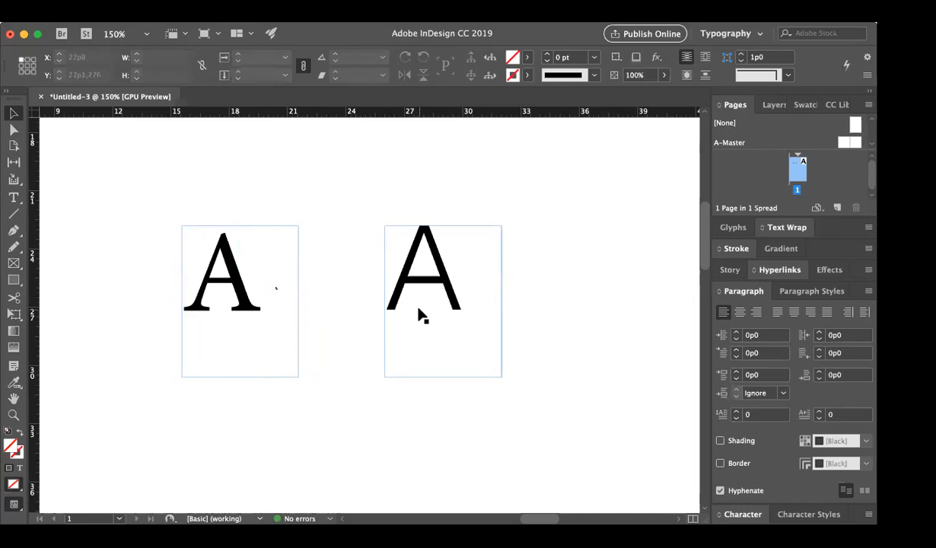
{"action": "left_click_drag", "start_coordinate": [422, 315], "coordinate": [415, 315]}
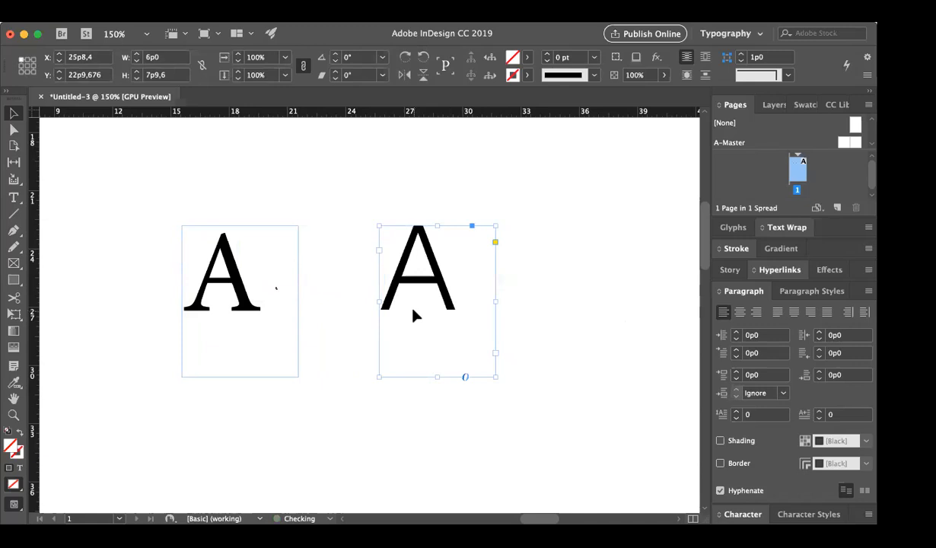
{"action": "left_click", "coordinate": [335, 398]}
Add a text frame about 6p1 wide and 1p4 high below the serif A with the label "Serif"
{"action": "scroll", "coordinate": [334, 397], "scroll_direction": "down", "scroll_amount": 3}
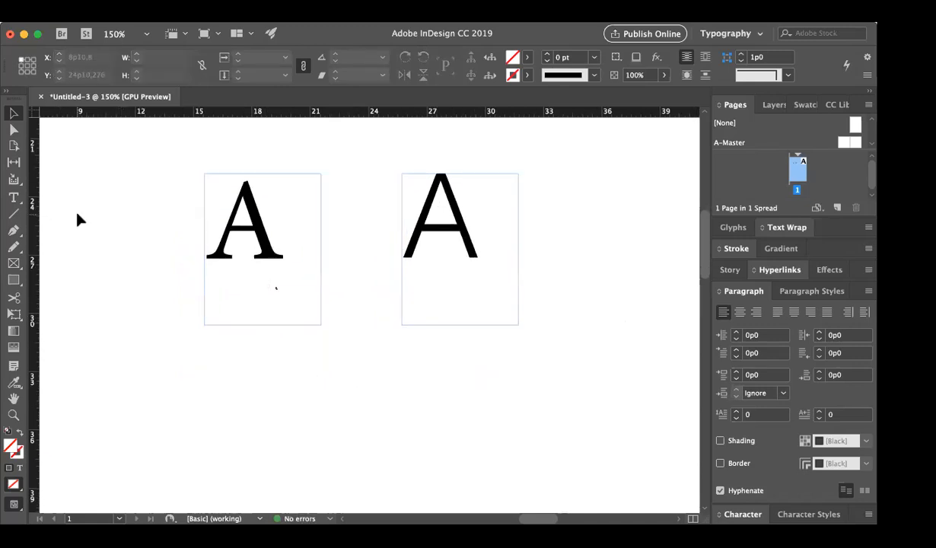
{"action": "left_click", "coordinate": [14, 197]}
{"action": "left_click_drag", "start_coordinate": [194, 367], "coordinate": [312, 391]}
{"action": "type", "text": "Serif"}
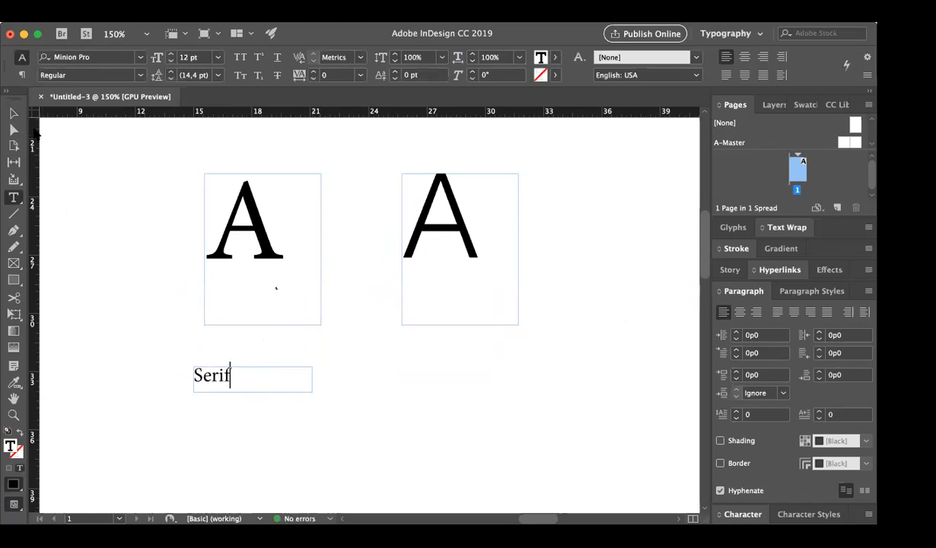
{"action": "key", "text": "Escape"}
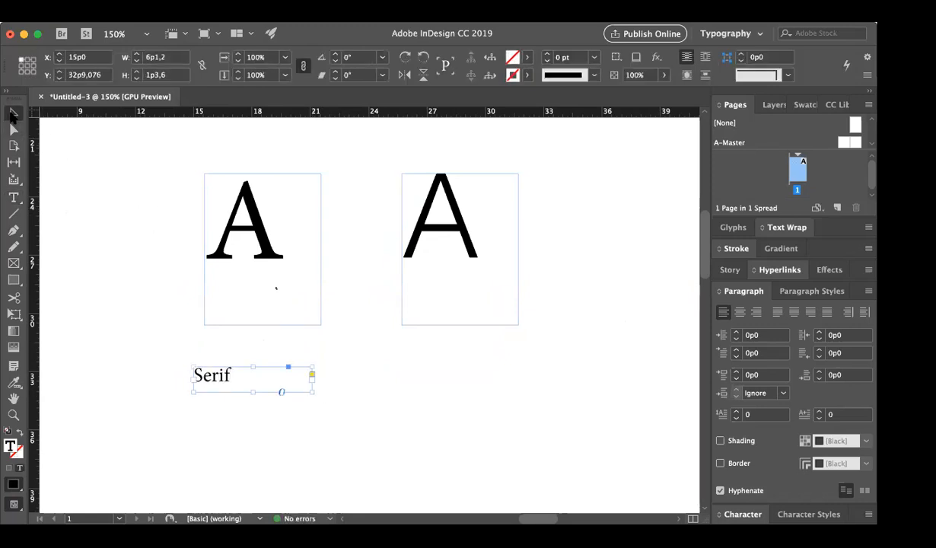
{"action": "left_click", "coordinate": [300, 394]}
{"action": "left_click", "coordinate": [267, 384]}
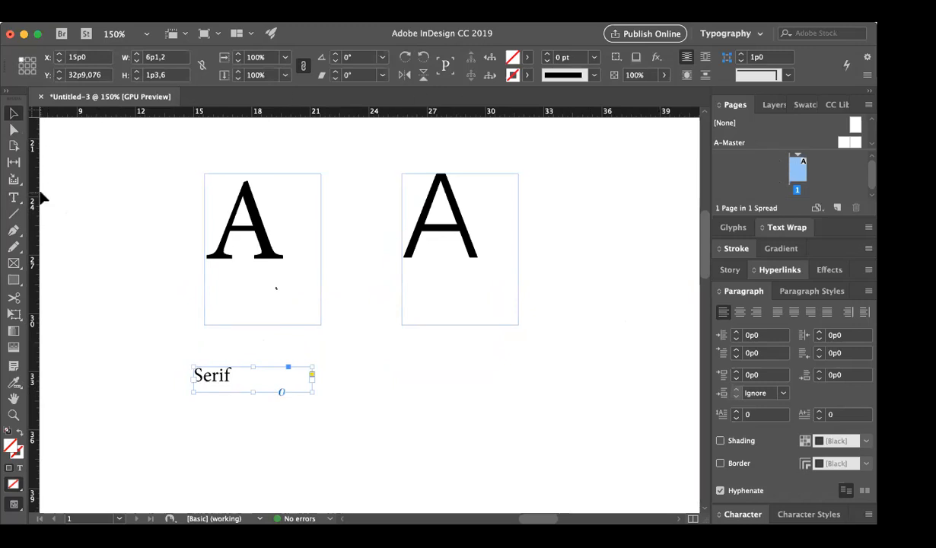
Centre the "Serif" label's text and move its frame directly beneath the serif A's frame
{"action": "left_click", "coordinate": [14, 197]}
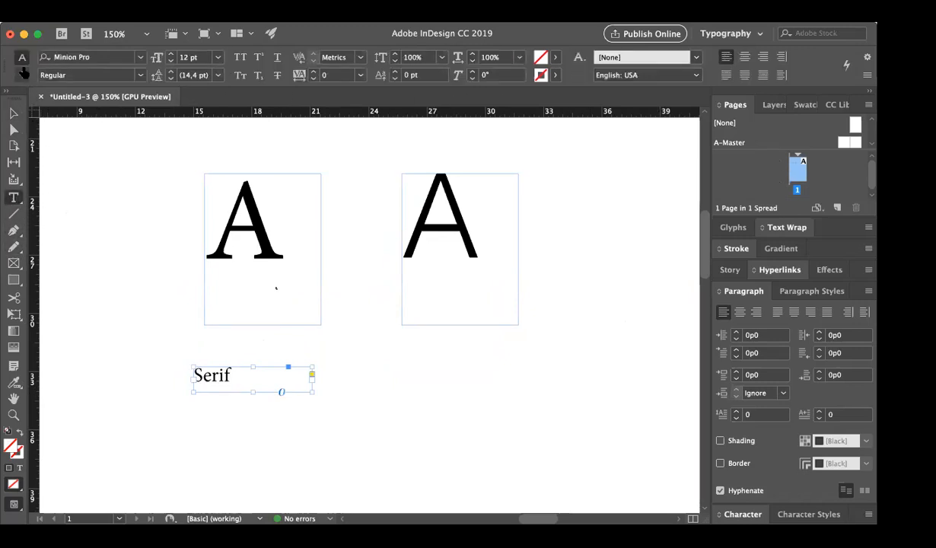
{"action": "left_click", "coordinate": [22, 74]}
{"action": "left_click", "coordinate": [63, 58]}
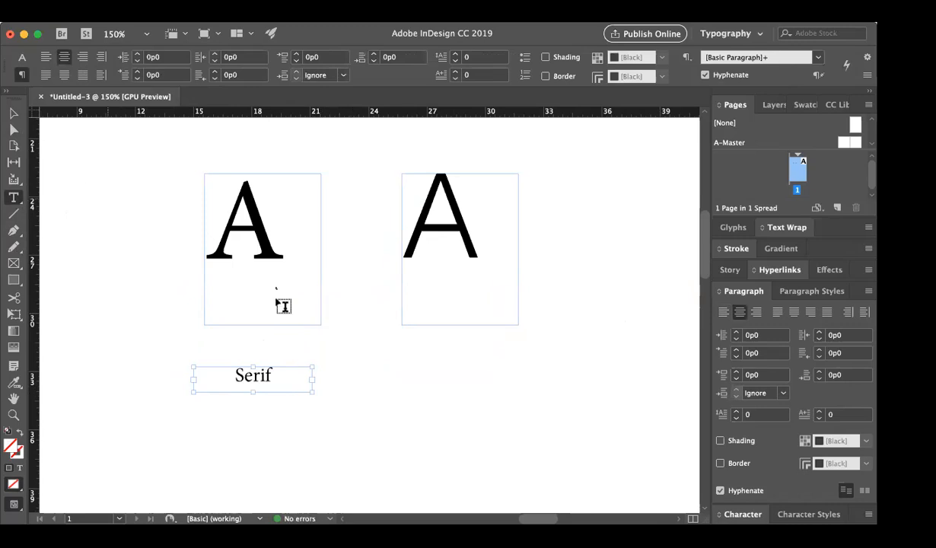
{"action": "left_click", "coordinate": [14, 114]}
{"action": "left_click", "coordinate": [155, 216]}
{"action": "left_click_drag", "start_coordinate": [266, 374], "coordinate": [275, 333]}
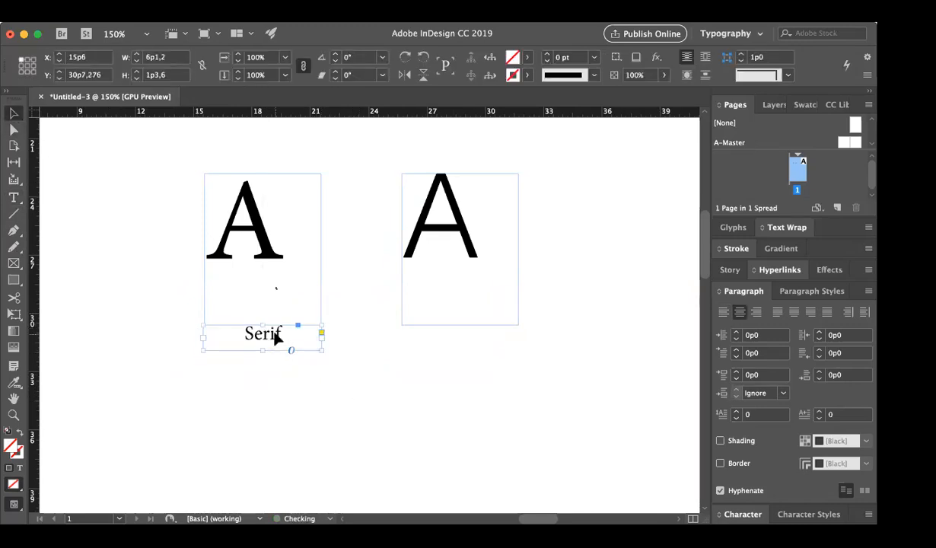
Place a copy of the label beneath the Helvetica A and change its text to "Sans Serif"
{"action": "key", "text": "ctrl+v"}
{"action": "left_click_drag", "start_coordinate": [358, 318], "coordinate": [449, 342]}
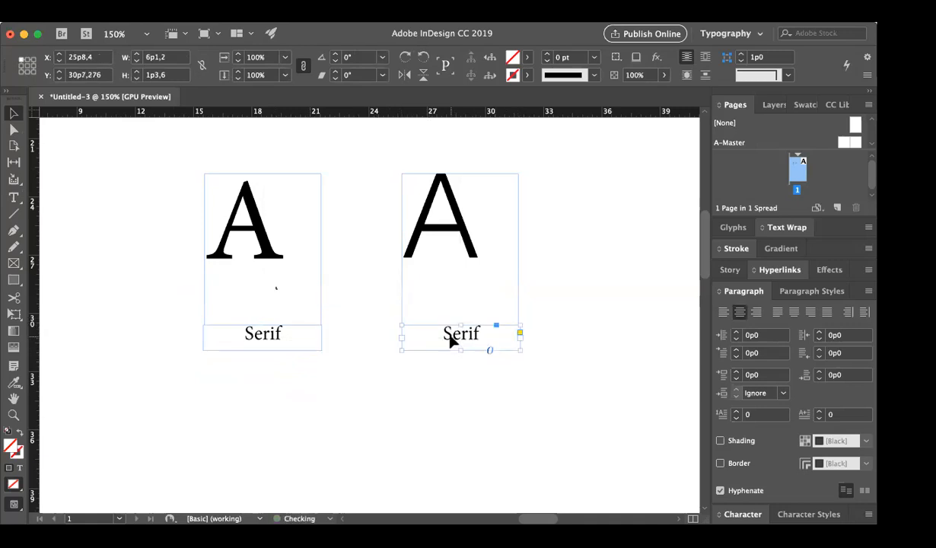
{"action": "double_click", "coordinate": [444, 333]}
{"action": "type", "text": "Sans"}
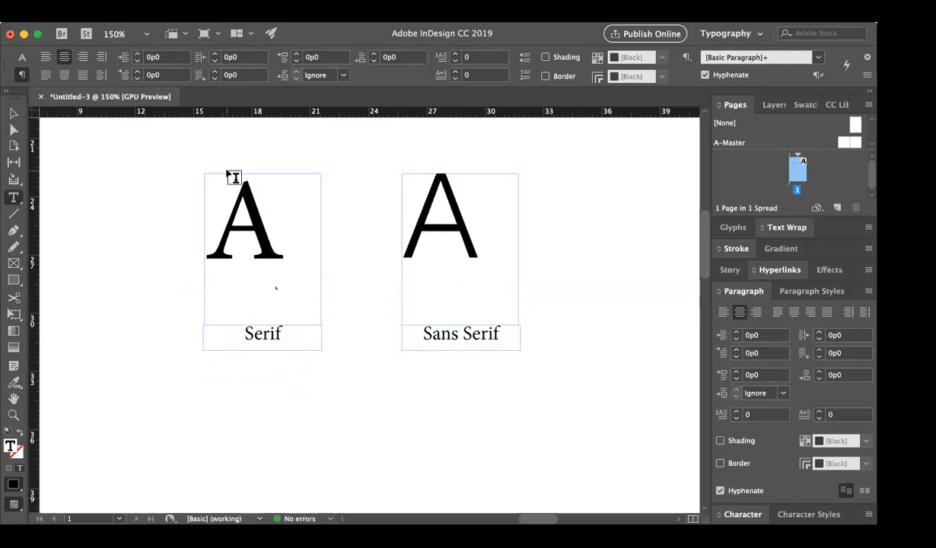
{"action": "left_click", "coordinate": [13, 113]}
{"action": "left_click", "coordinate": [383, 331]}
Set the "Sans Serif" label in Helvetica Neue and select its frame
{"action": "scroll", "coordinate": [382, 331], "scroll_direction": "up", "scroll_amount": 1}
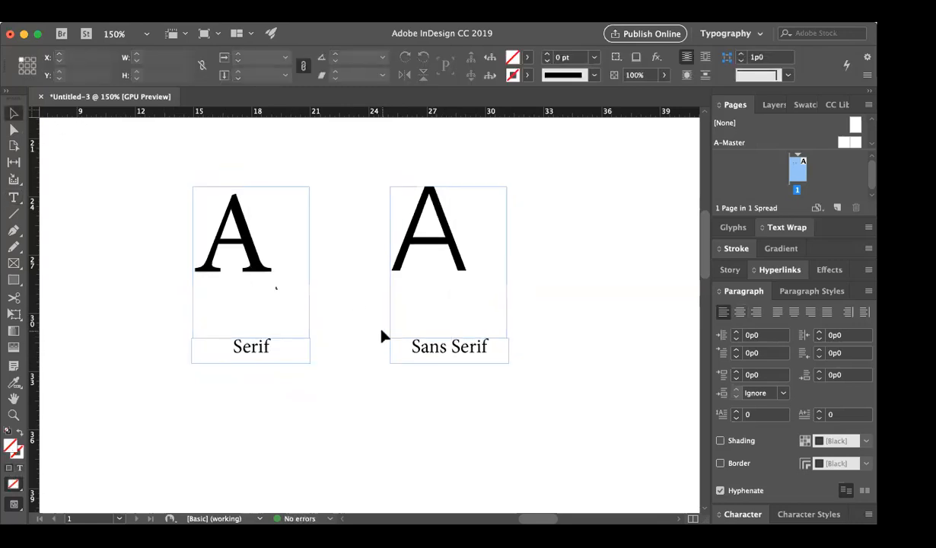
{"action": "scroll", "coordinate": [381, 329], "scroll_direction": "up", "scroll_amount": 1}
{"action": "triple_click", "coordinate": [445, 367]}
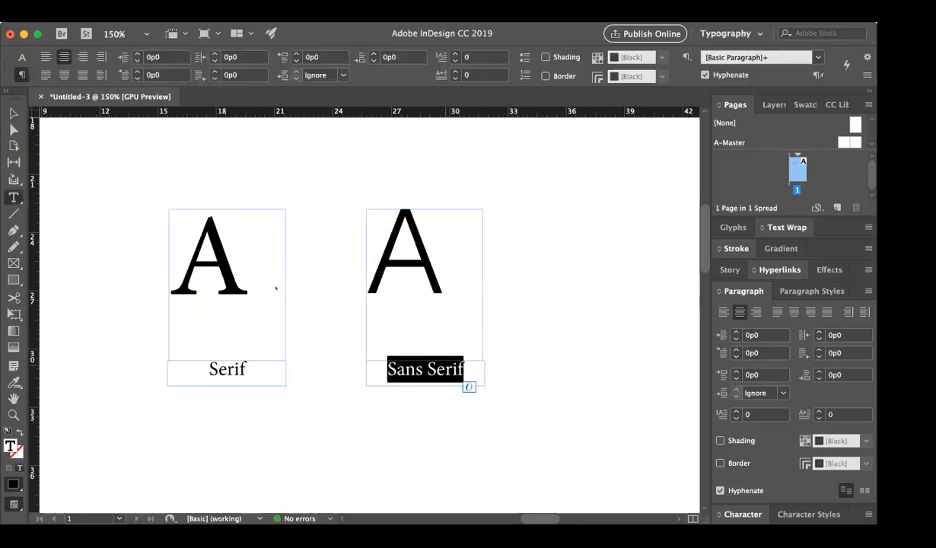
{"action": "left_click", "coordinate": [22, 57]}
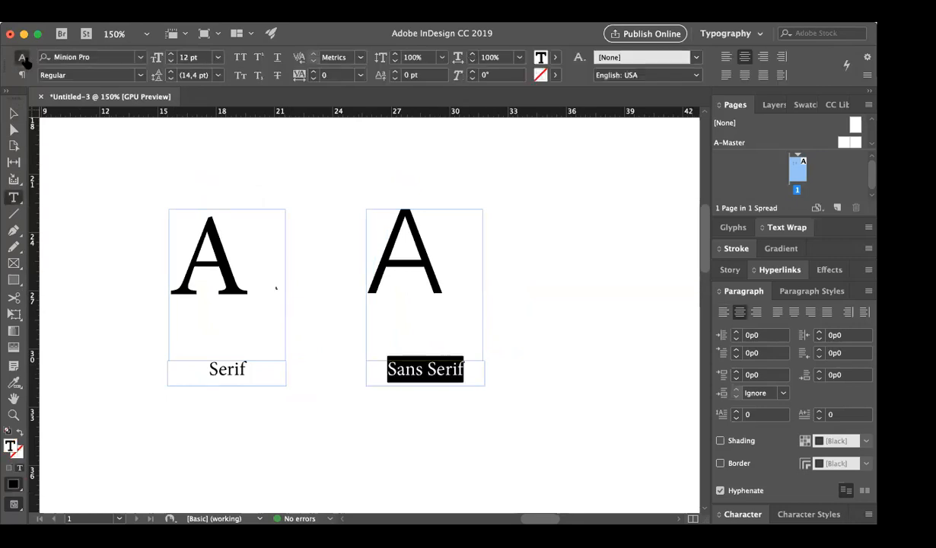
{"action": "left_click", "coordinate": [139, 58]}
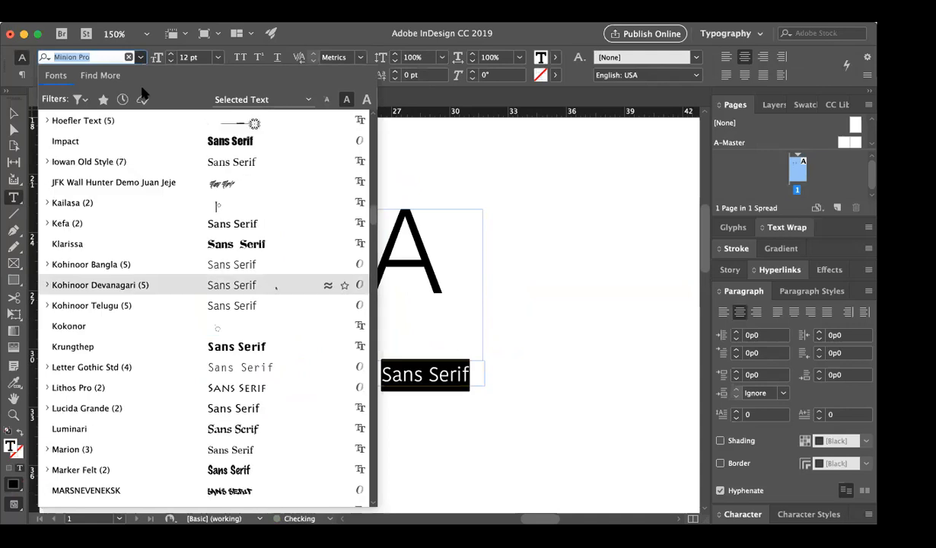
{"action": "scroll", "coordinate": [141, 87], "scroll_direction": "up", "scroll_amount": 10}
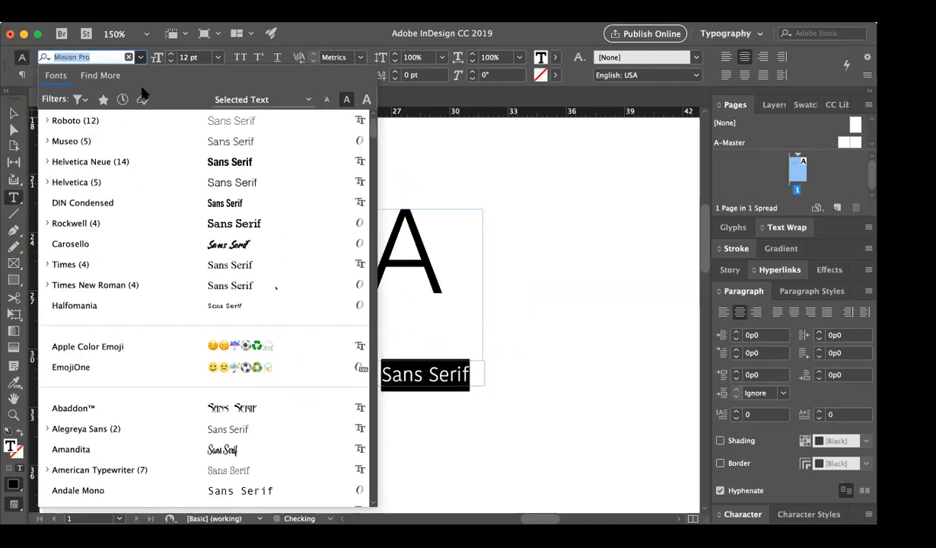
{"action": "left_click", "coordinate": [150, 166]}
{"action": "key", "text": "Escape"}
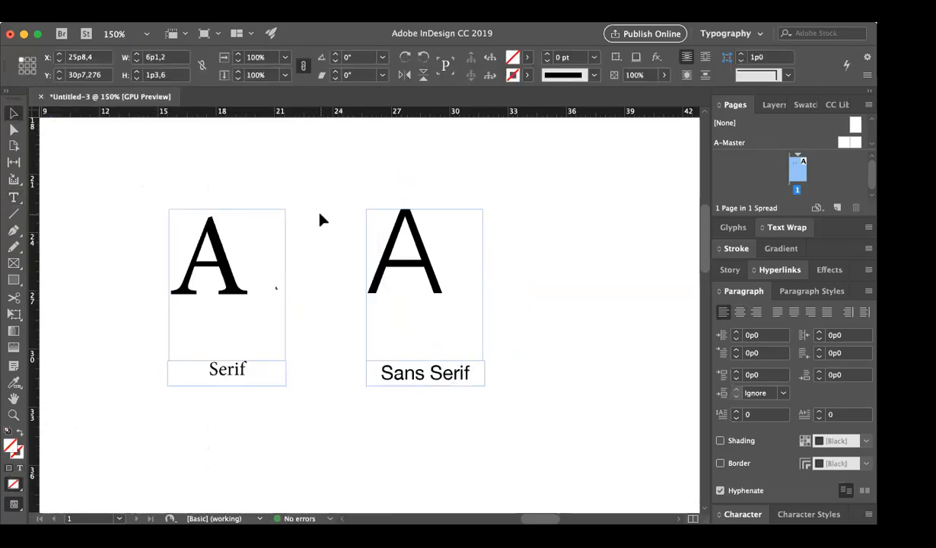
{"action": "left_click", "coordinate": [455, 386]}
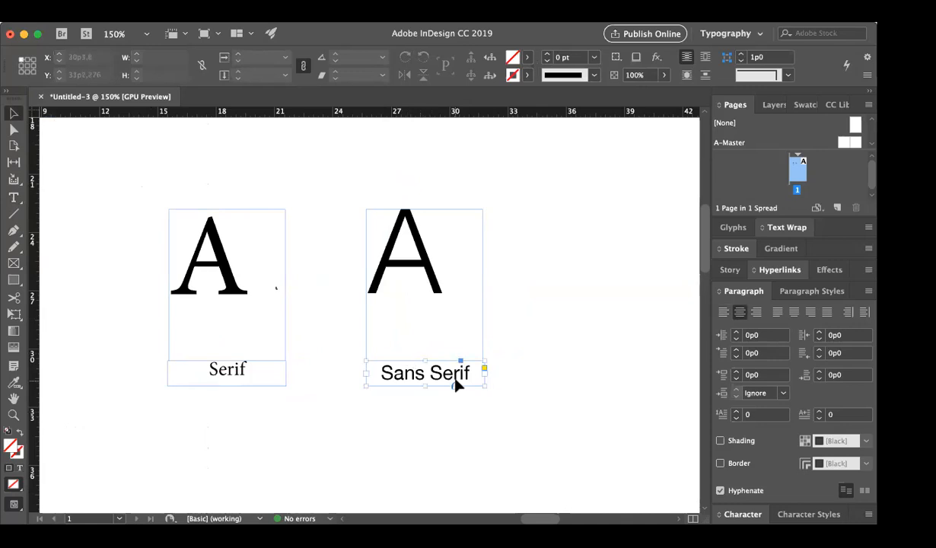
Narrow the "Sans Serif" label frame to 6p0 to match the width of the A frame above it
{"action": "left_click_drag", "start_coordinate": [482, 386], "coordinate": [479, 387]}
{"action": "left_click", "coordinate": [502, 380]}
Centre the serif A horizontally within its text frame and deselect the frame
{"action": "left_click", "coordinate": [242, 299]}
{"action": "left_click", "coordinate": [13, 197]}
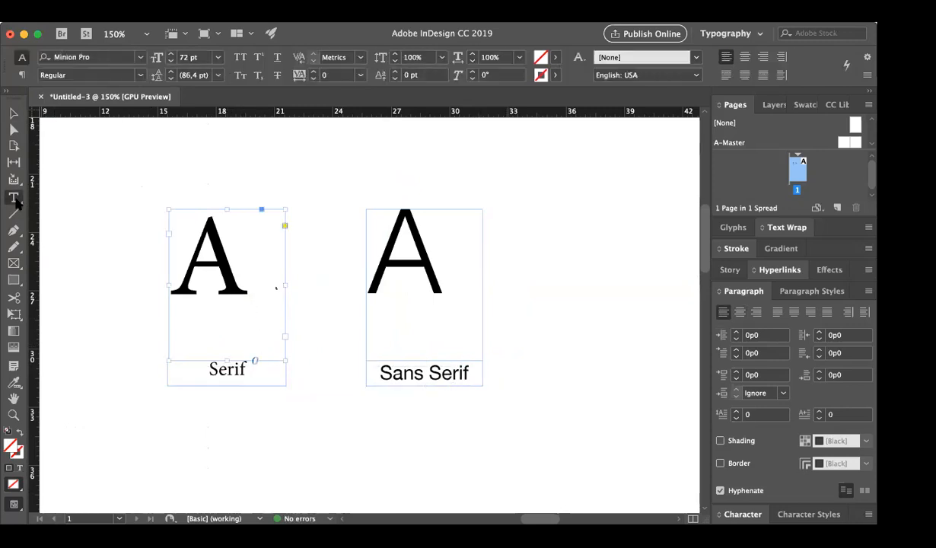
{"action": "left_click", "coordinate": [21, 74]}
{"action": "left_click", "coordinate": [64, 57]}
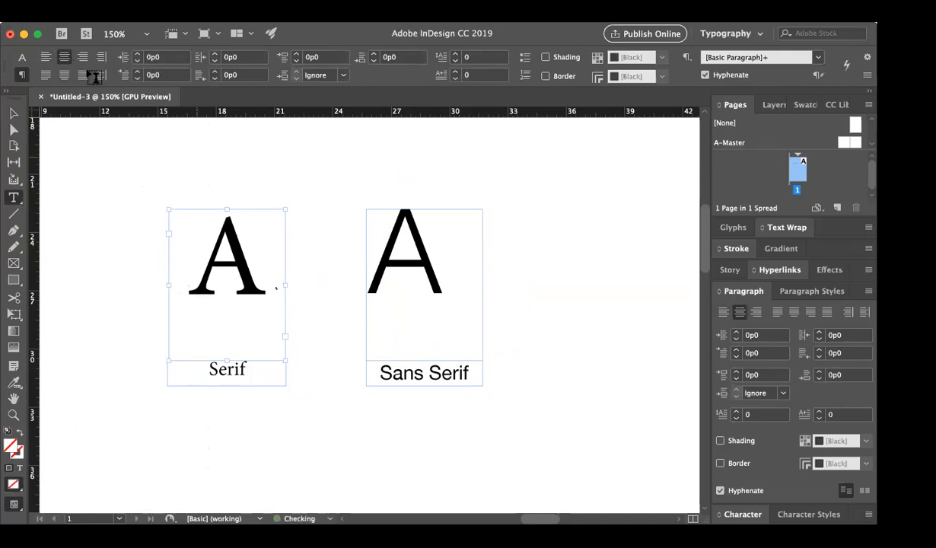
{"action": "left_click", "coordinate": [13, 113]}
{"action": "left_click", "coordinate": [125, 189]}
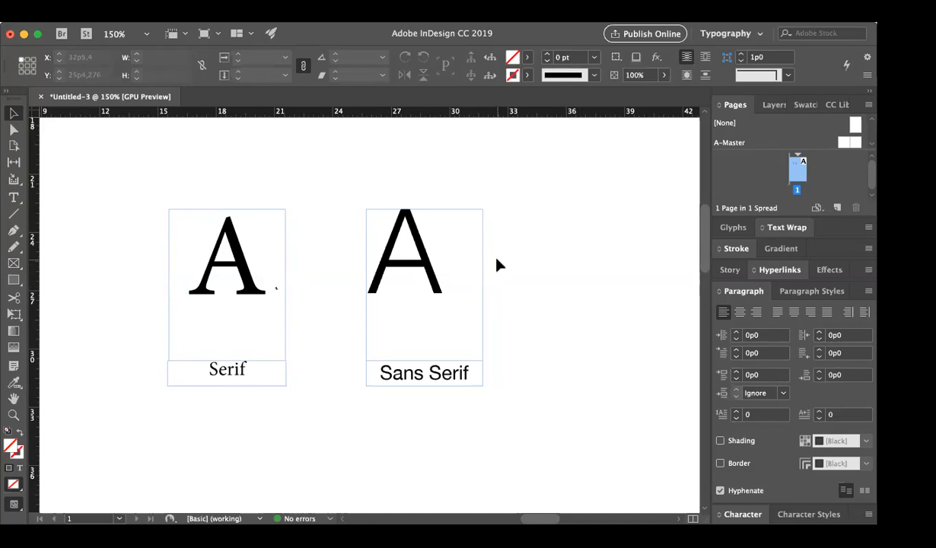
Examine the letterforms of the serif and sans serif A and their labels, comparing the stroke endings
{"action": "left_click", "coordinate": [417, 277]}
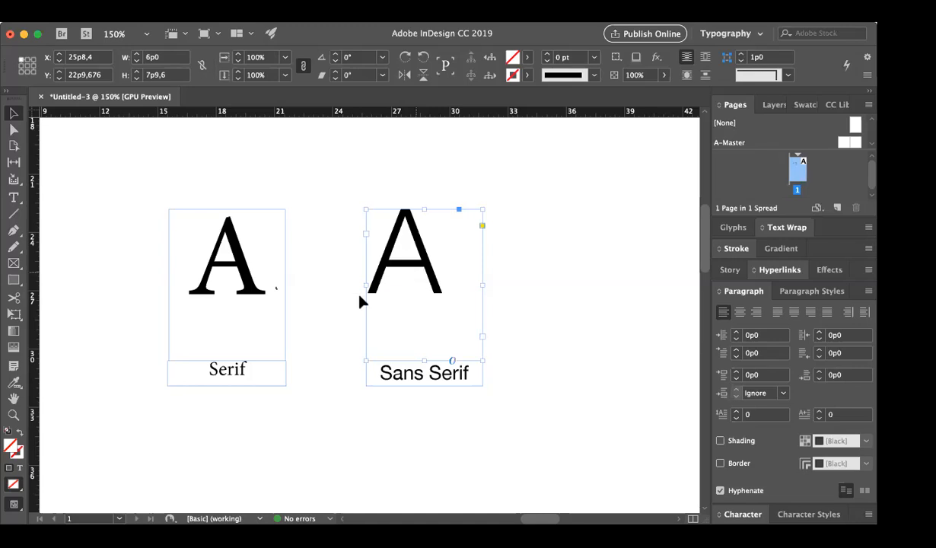
{"action": "left_click", "coordinate": [235, 371]}
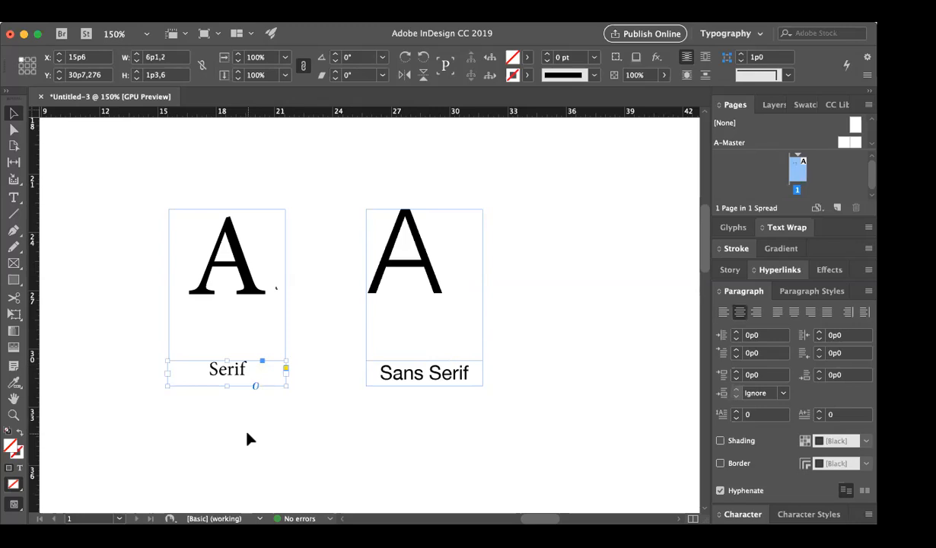
{"action": "scroll", "coordinate": [247, 439], "scroll_direction": "down", "scroll_amount": 5}
{"action": "scroll", "coordinate": [247, 439], "scroll_direction": "up", "scroll_amount": 5}
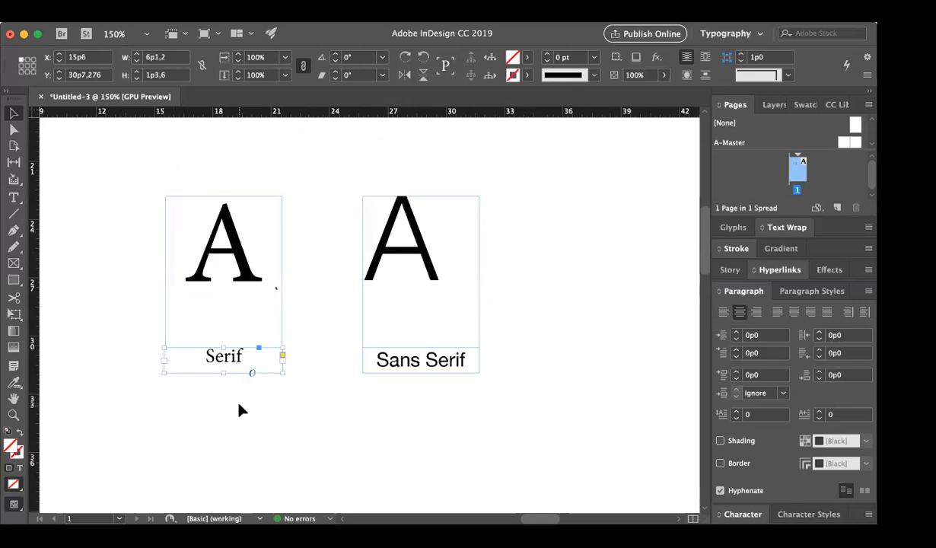
{"action": "left_click", "coordinate": [238, 411]}
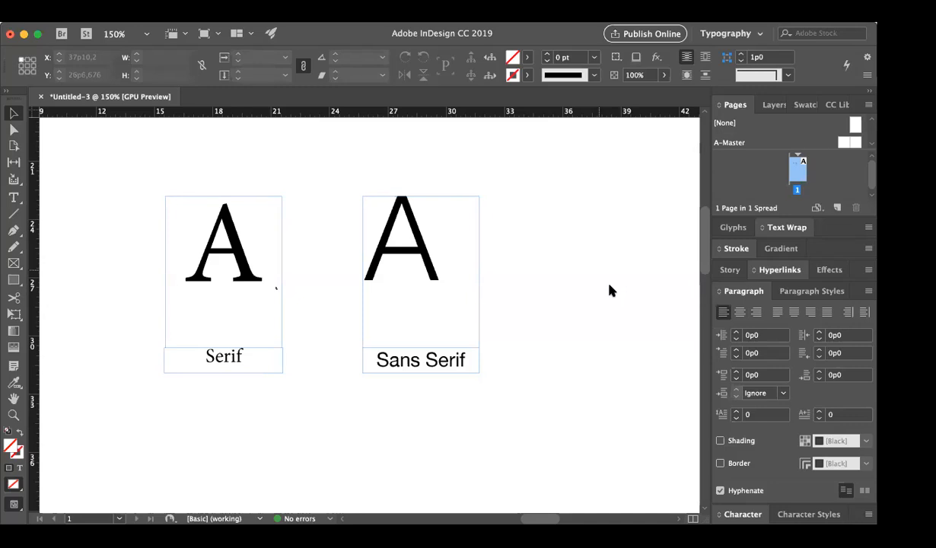
{"action": "left_click", "coordinate": [449, 268]}
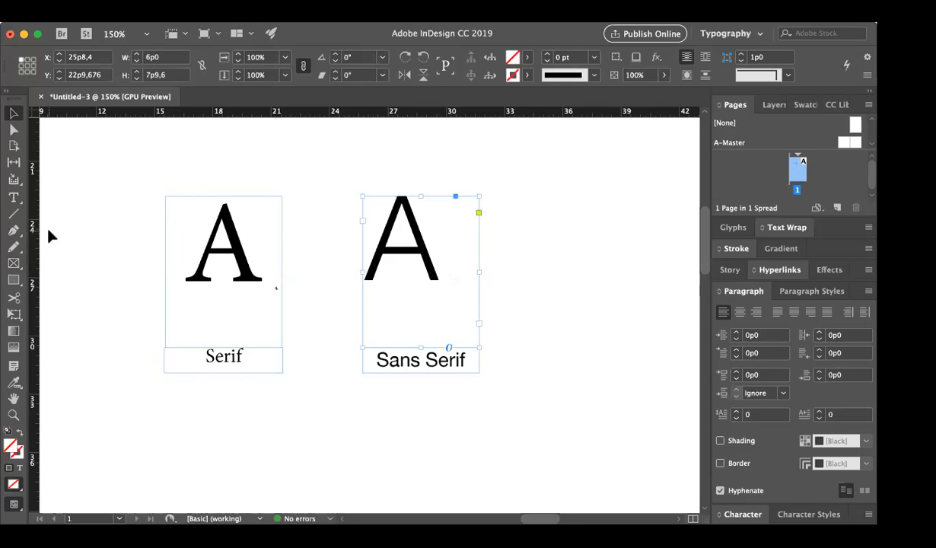
{"action": "left_click", "coordinate": [225, 307]}
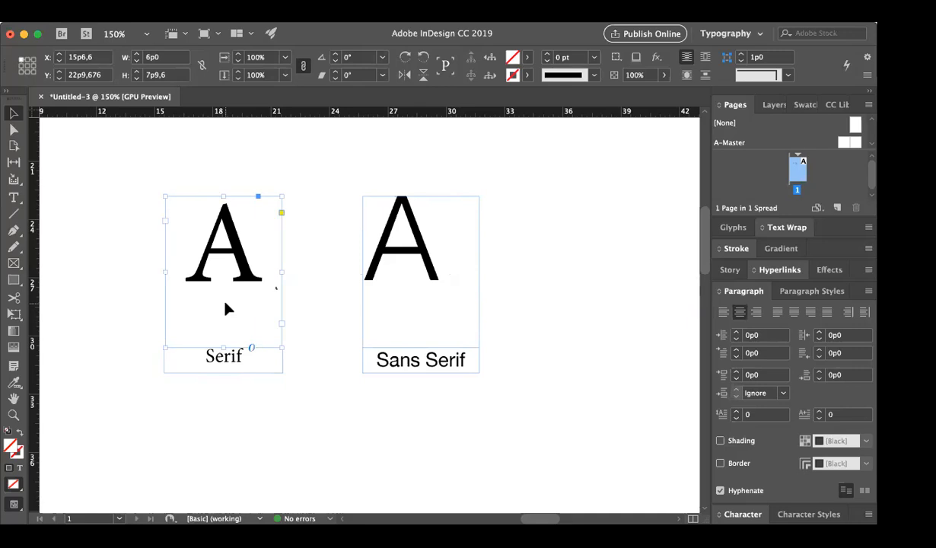
{"action": "left_click", "coordinate": [394, 286]}
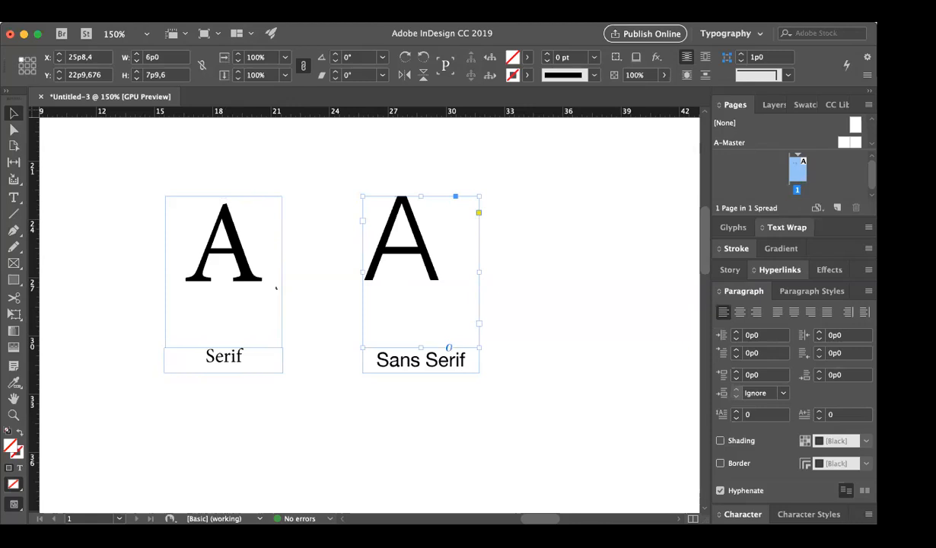
{"action": "left_click", "coordinate": [271, 272]}
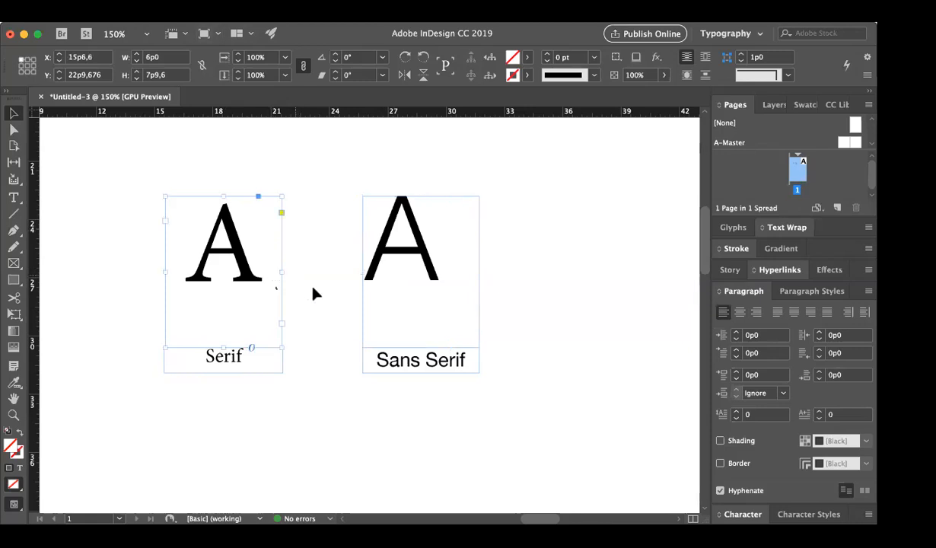
{"action": "left_click", "coordinate": [386, 288]}
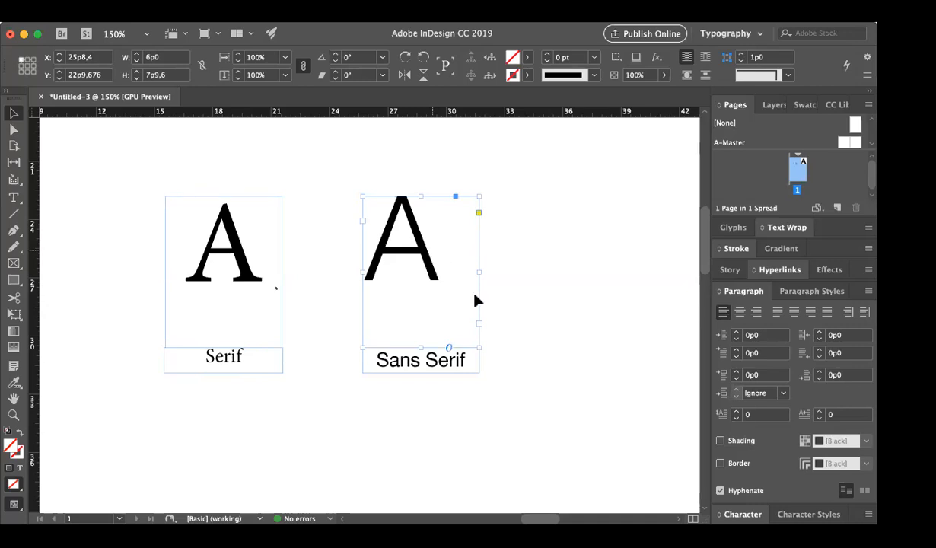
{"action": "left_click", "coordinate": [495, 319]}
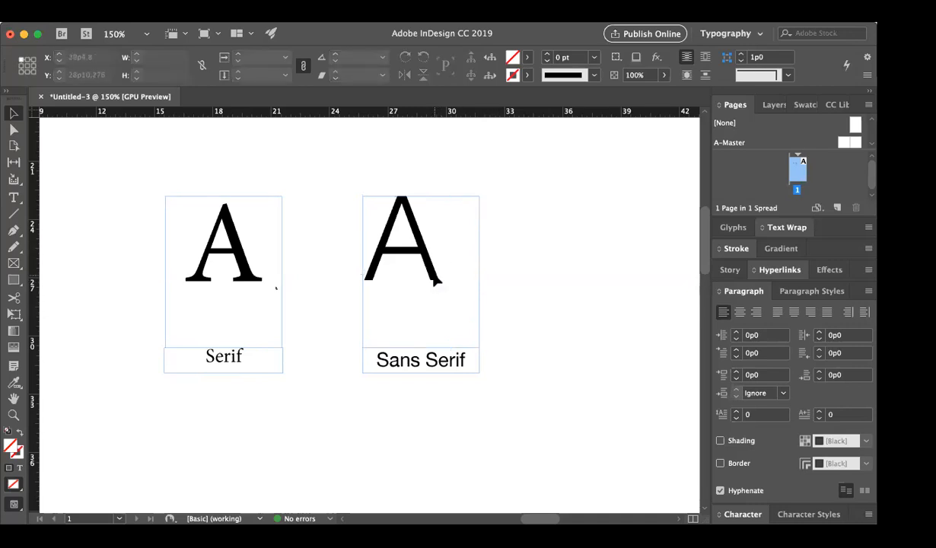
{"action": "left_click", "coordinate": [437, 282]}
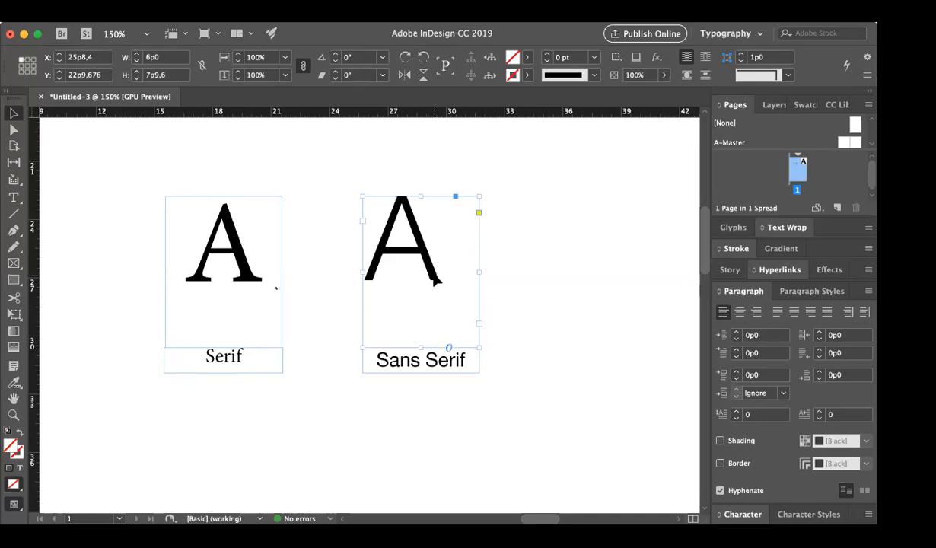
{"action": "left_click", "coordinate": [424, 362]}
{"action": "left_click", "coordinate": [430, 300]}
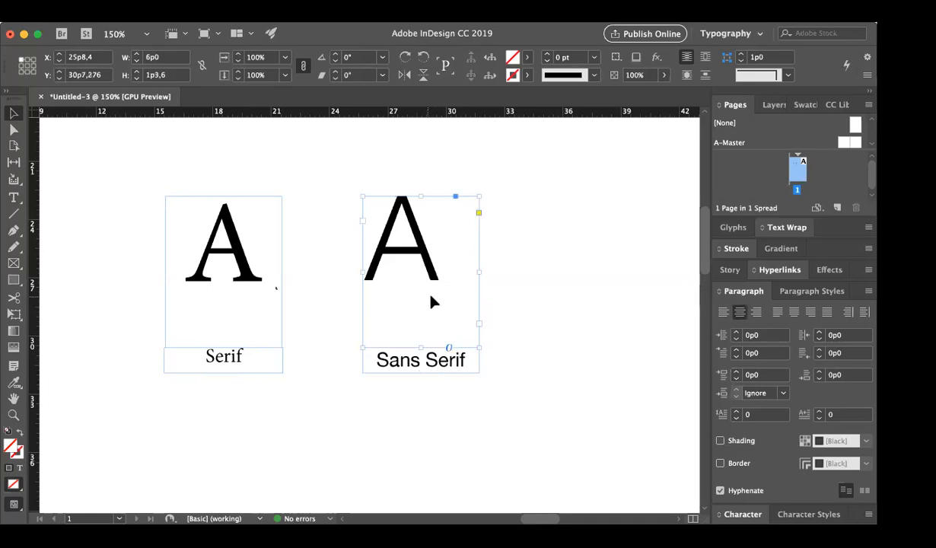
{"action": "left_click", "coordinate": [491, 304]}
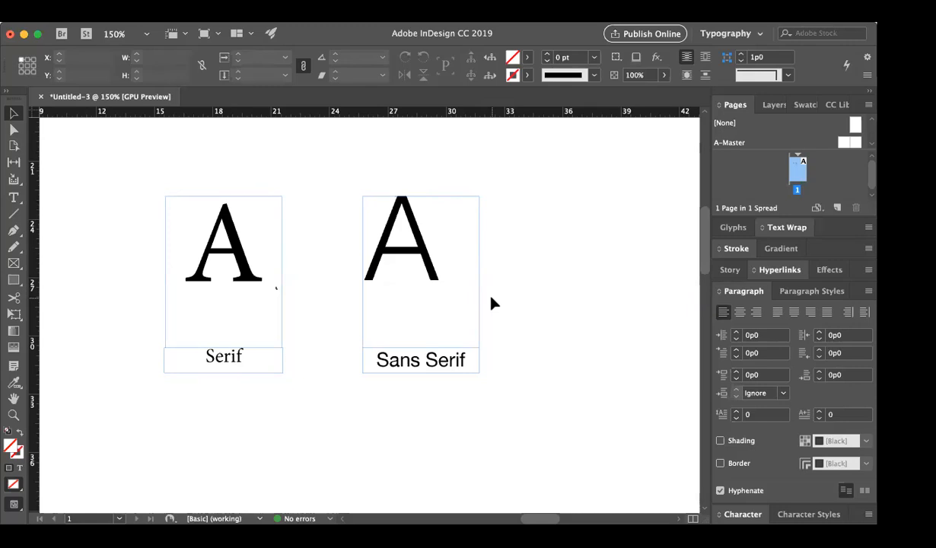
{"action": "left_click", "coordinate": [439, 280]}
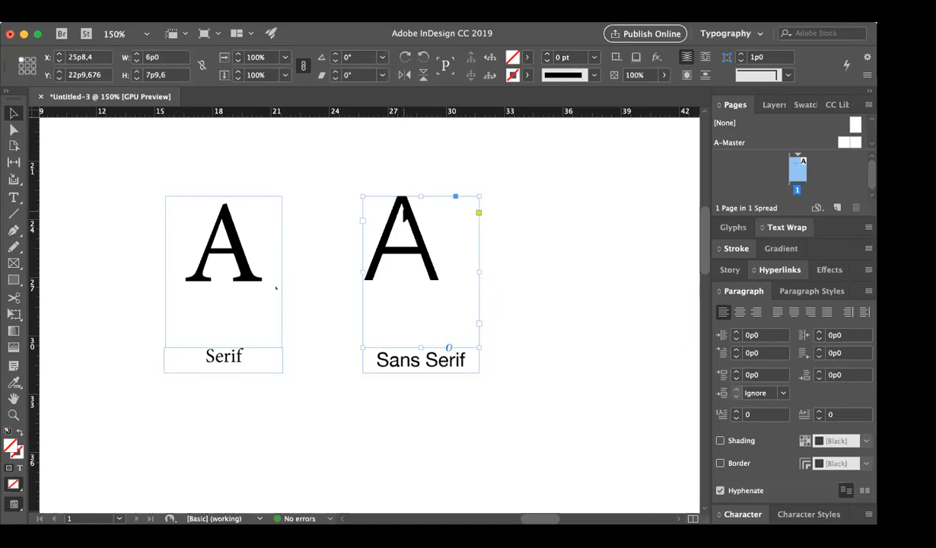
{"action": "scroll", "coordinate": [337, 253], "scroll_direction": "left", "scroll_amount": 1}
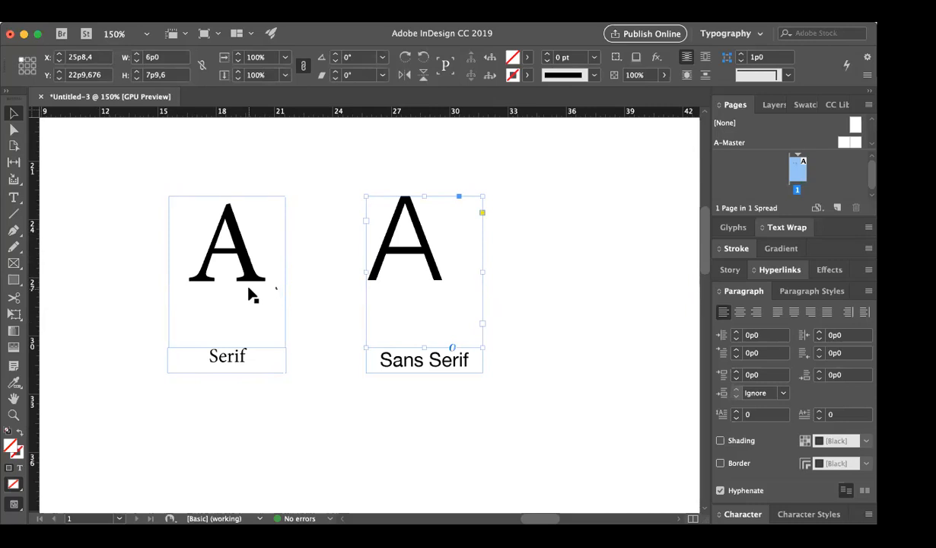
{"action": "left_click", "coordinate": [297, 297]}
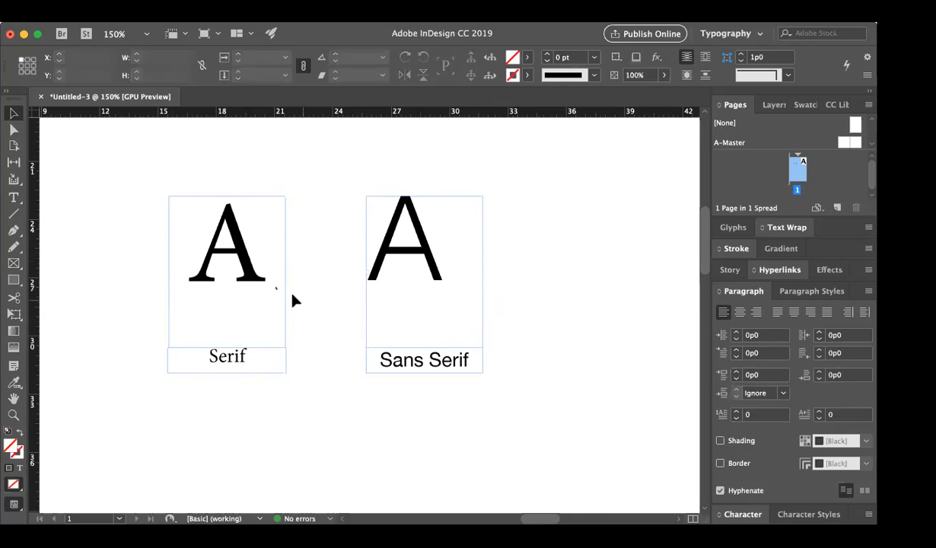
{"action": "left_click", "coordinate": [264, 281]}
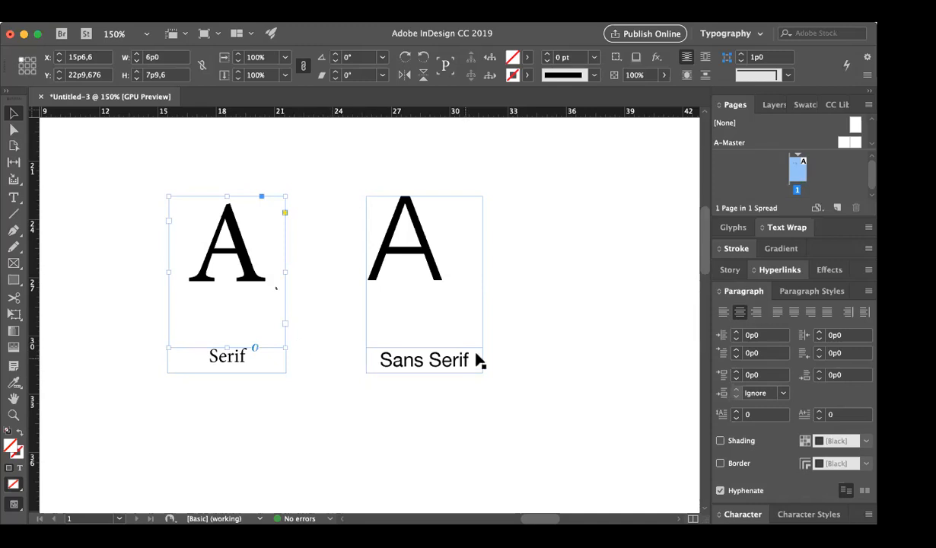
{"action": "left_click", "coordinate": [540, 285]}
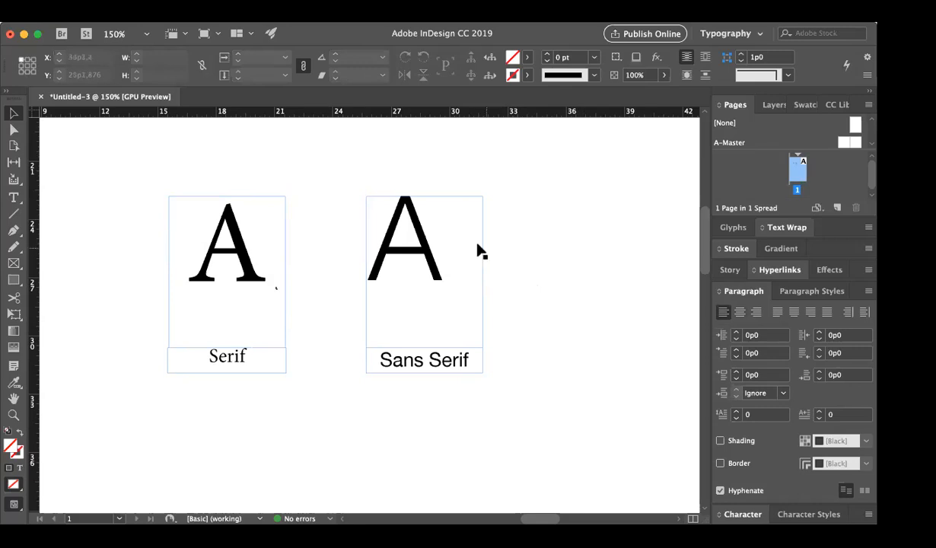
Delete both letter A frames together with their "Serif" and "Sans Serif" labels
{"action": "key", "text": "z"}
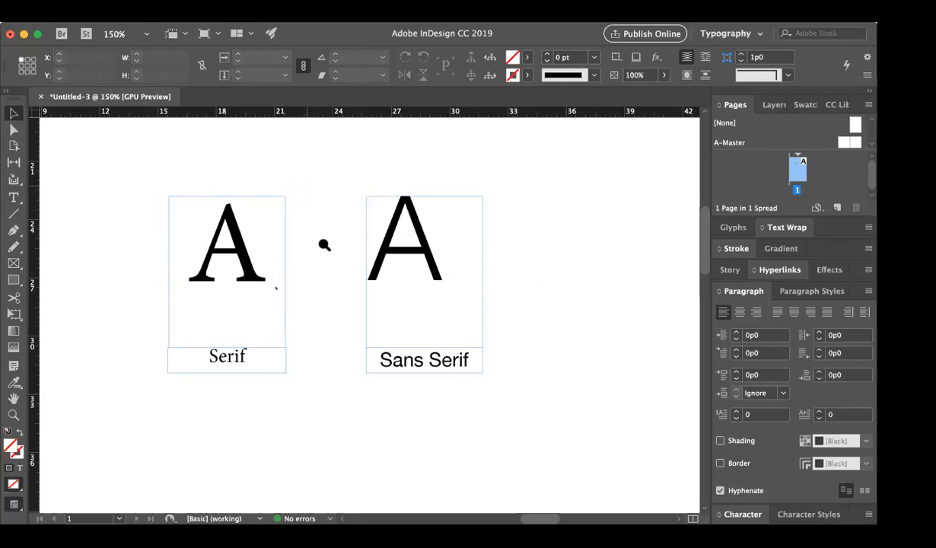
{"action": "left_click", "coordinate": [324, 266], "text": "alt"}
{"action": "left_click", "coordinate": [325, 265], "text": "alt"}
{"action": "left_click", "coordinate": [358, 304], "text": "alt"}
{"action": "left_click", "coordinate": [358, 303], "text": "alt"}
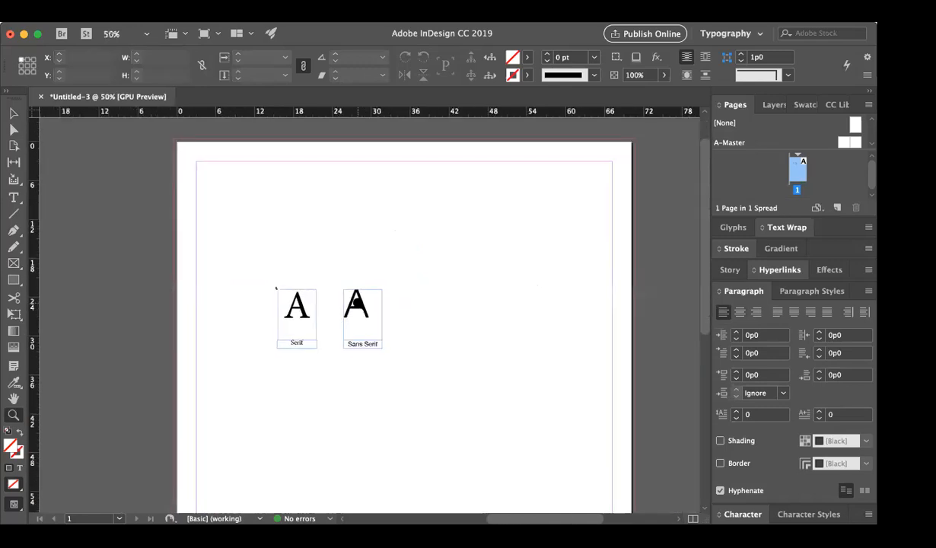
{"action": "key", "text": "v"}
{"action": "left_click_drag", "start_coordinate": [408, 366], "coordinate": [260, 283]}
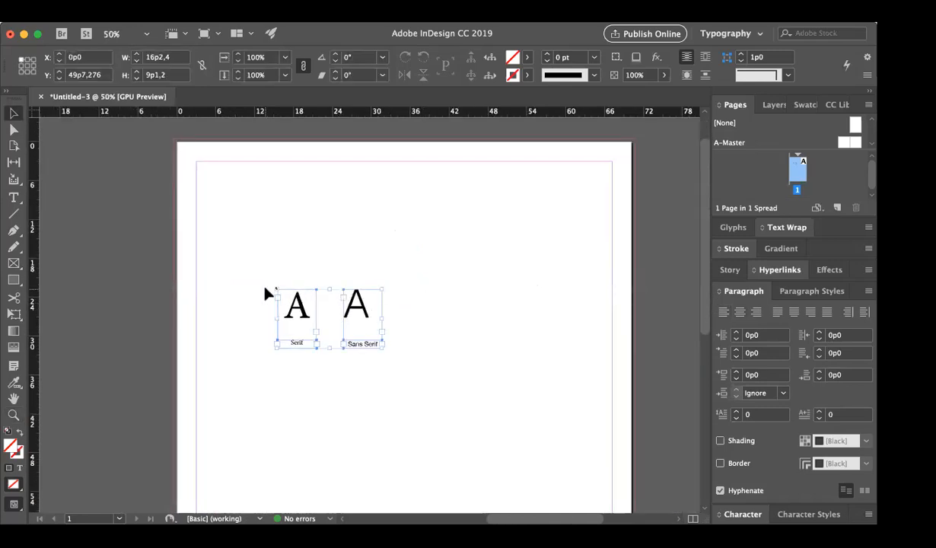
{"action": "key", "text": "Delete"}
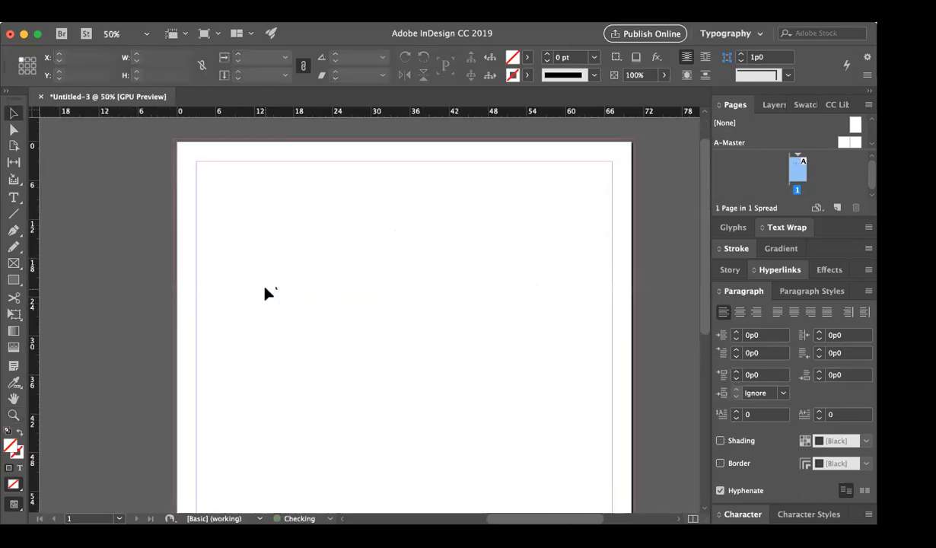
Undo the deletion and all the earlier edits of the serif and sans serif comparison, back to the blank page
{"action": "scroll", "coordinate": [370, 307], "scroll_direction": "down", "scroll_amount": 3}
{"action": "key", "text": "z"}
{"action": "left_click", "coordinate": [372, 308], "text": "alt"}
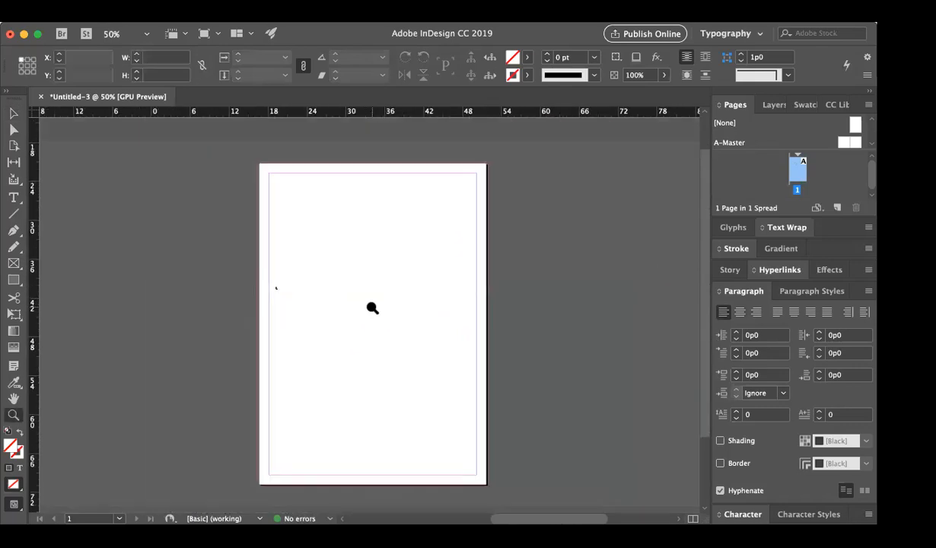
{"action": "scroll", "coordinate": [372, 307], "scroll_direction": "left", "scroll_amount": 1}
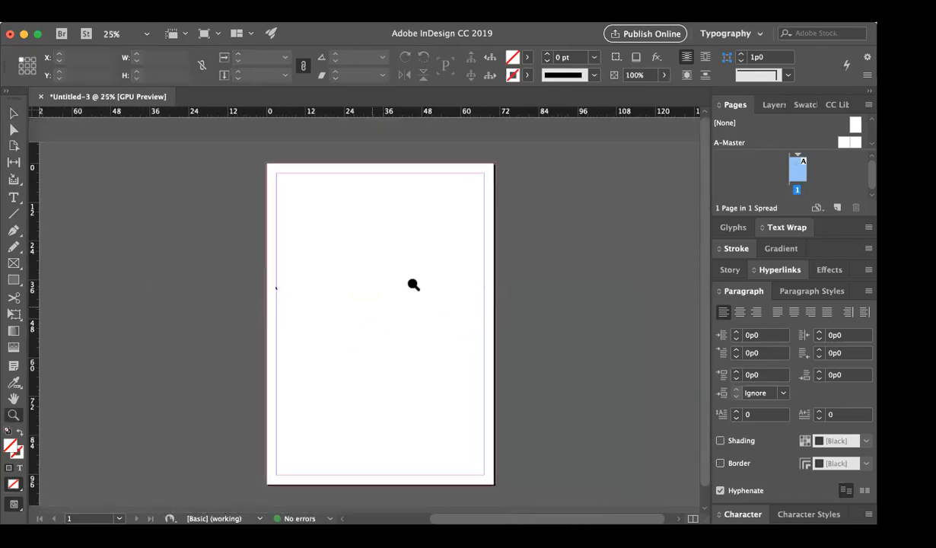
{"action": "left_click", "coordinate": [336, 289]}
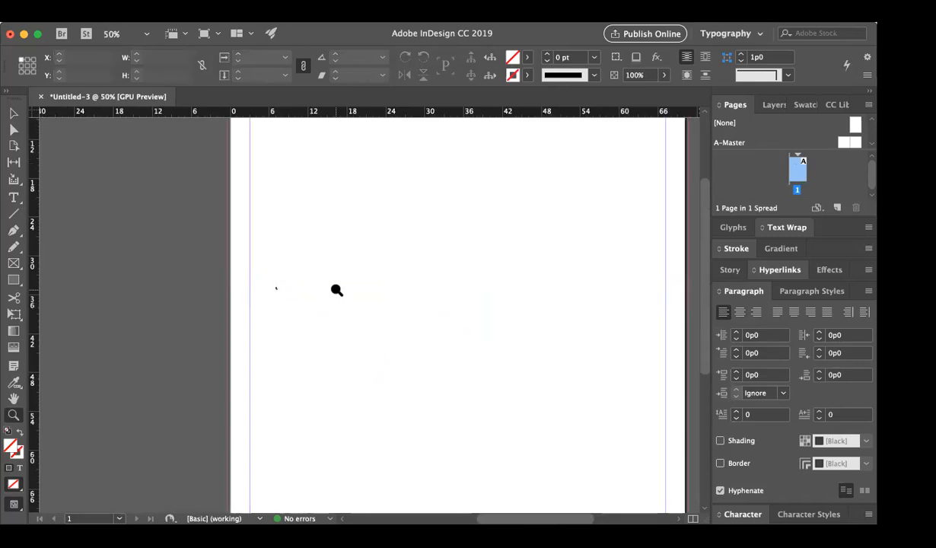
{"action": "scroll", "coordinate": [336, 289], "scroll_direction": "right", "scroll_amount": 3}
{"action": "key", "text": "super+z"}
{"action": "key", "text": "super+z"}
{"action": "key", "text": "super+z"}
{"action": "key", "text": "super+z"}
{"action": "key", "text": "super+z"}
{"action": "key", "text": "super+z"}
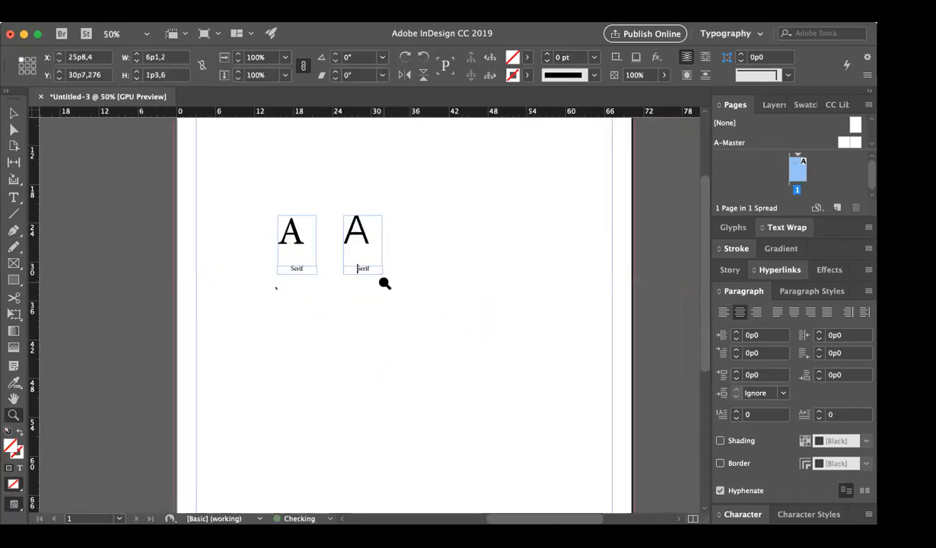
{"action": "key", "text": "super+z"}
{"action": "key", "text": "super+z"}
{"action": "key", "text": "super+z"}
{"action": "key", "text": "super+z"}
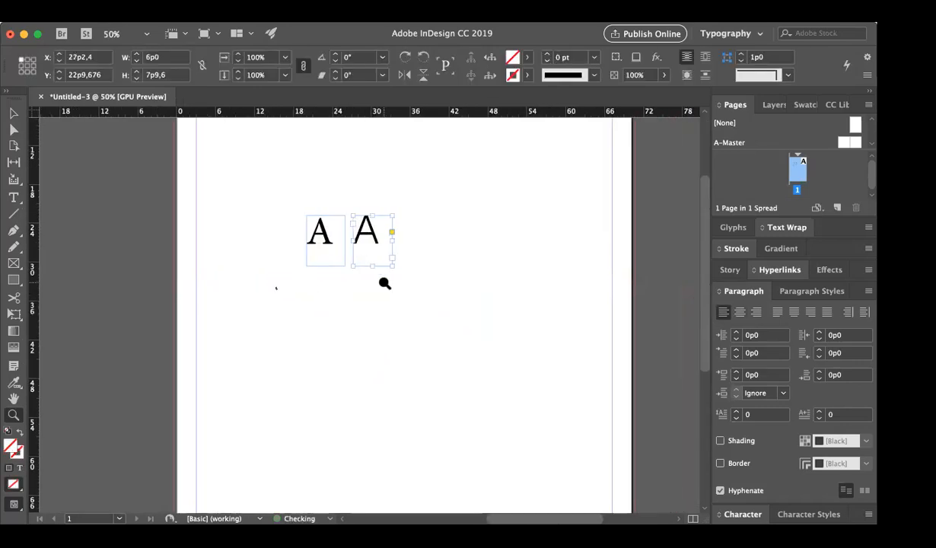
{"action": "key", "text": "super+z"}
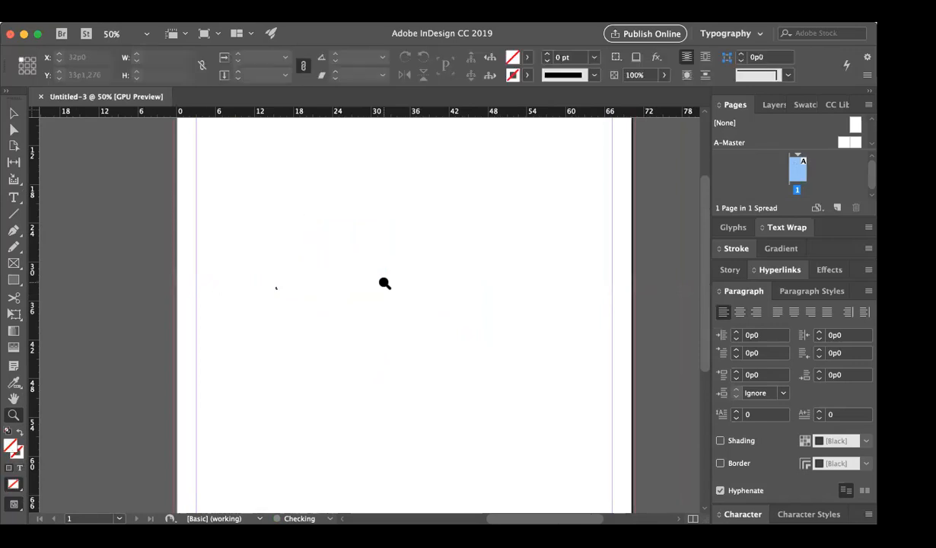
Draw a text frame about 24p wide in the page's upper half and replace its content with "Lorem ipsum dolor sit"
{"action": "scroll", "coordinate": [383, 283], "scroll_direction": "up", "scroll_amount": 3}
{"action": "scroll", "coordinate": [380, 289], "scroll_direction": "down", "scroll_amount": 1}
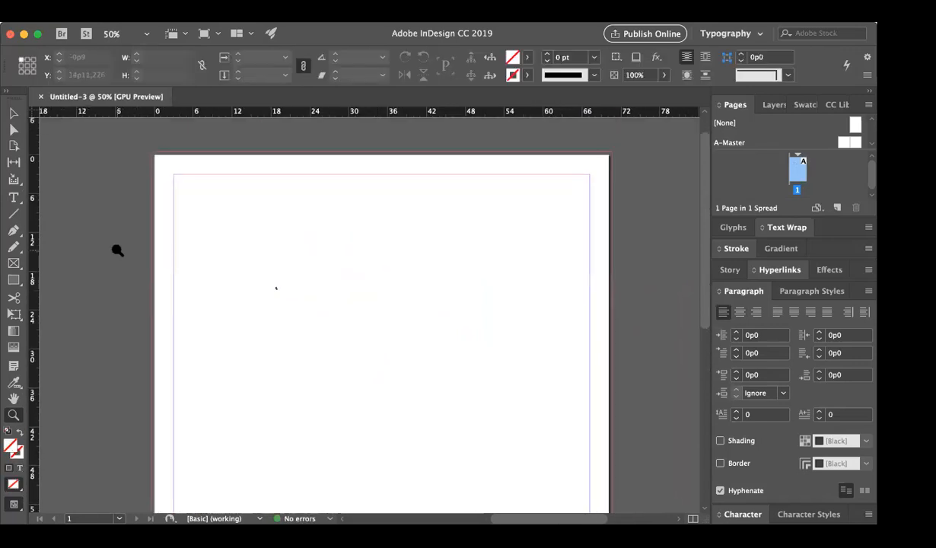
{"action": "left_click", "coordinate": [14, 197]}
{"action": "left_click_drag", "start_coordinate": [263, 231], "coordinate": [418, 381]}
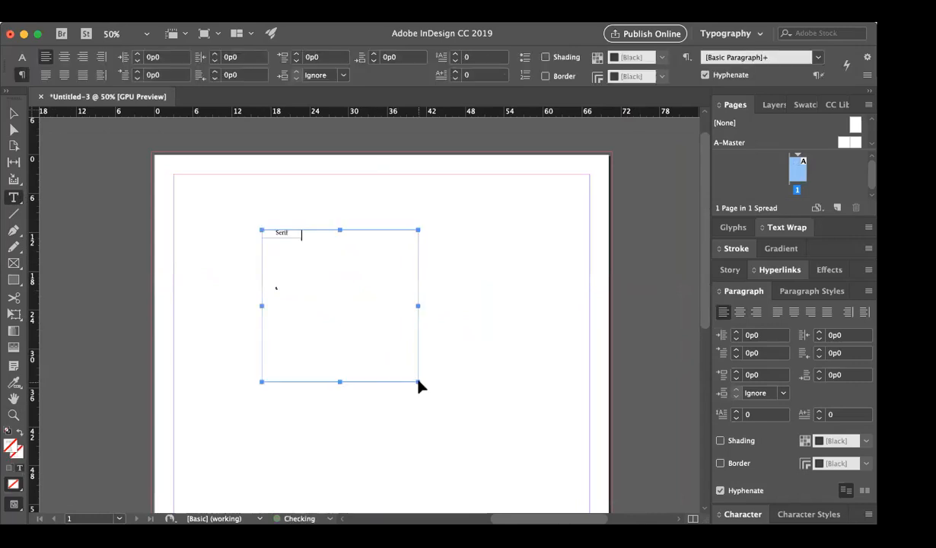
{"action": "key", "text": "super+a"}
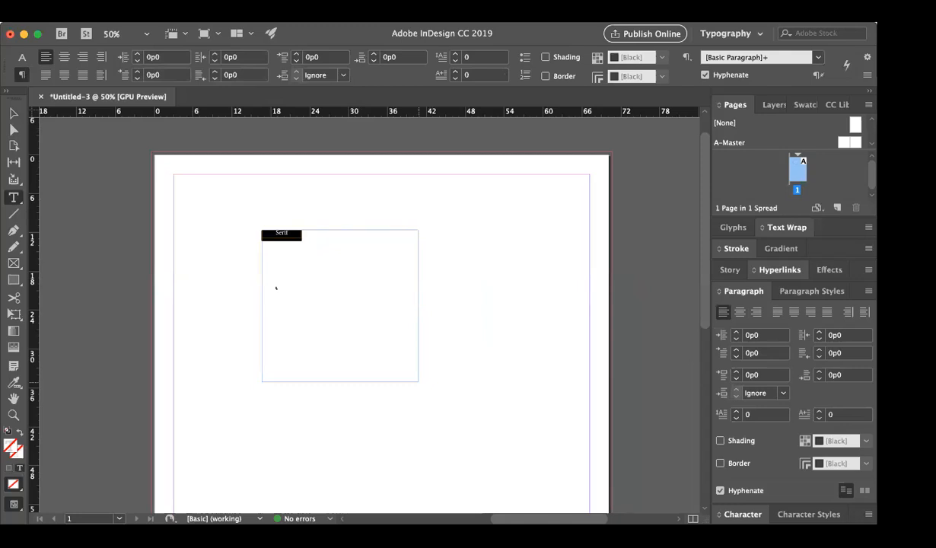
{"action": "type", "text": "Lorem ipsum dolor sit"}
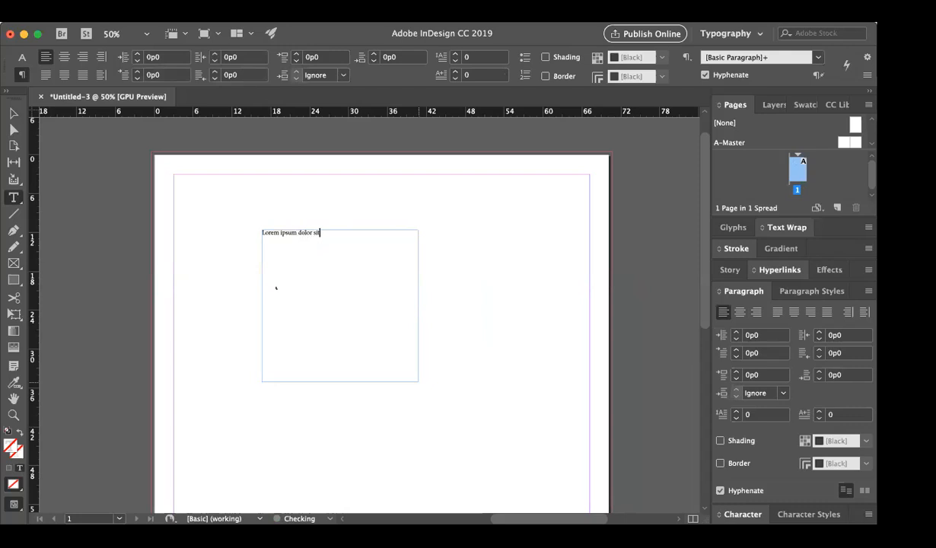
Complete the sentence with "amet" and paste copies of "Lorem ipsum dolor sit amet" repeatedly to fill several lines of the frame
{"action": "type", "text": " amet"}
{"action": "key", "text": "super+a"}
{"action": "key", "text": "super+c"}
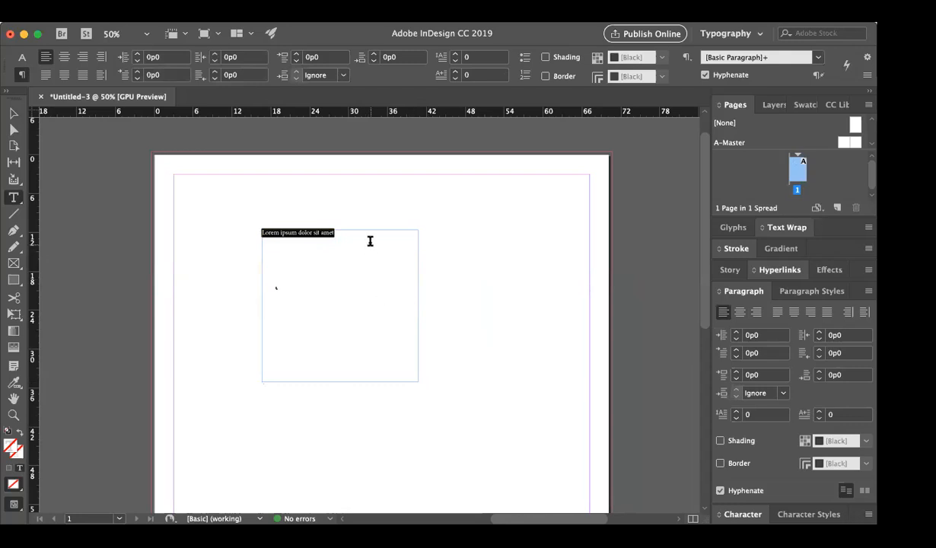
{"action": "left_click", "coordinate": [370, 236]}
{"action": "key", "text": "super+v"}
{"action": "key", "text": "super+v"}
{"action": "key", "text": "super+v"}
{"action": "key", "text": "super+v"}
{"action": "key", "text": "super+v"}
{"action": "key", "text": "super+v"}
{"action": "key", "text": "super+v"}
{"action": "key", "text": "super+v"}
{"action": "key", "text": "super+v"}
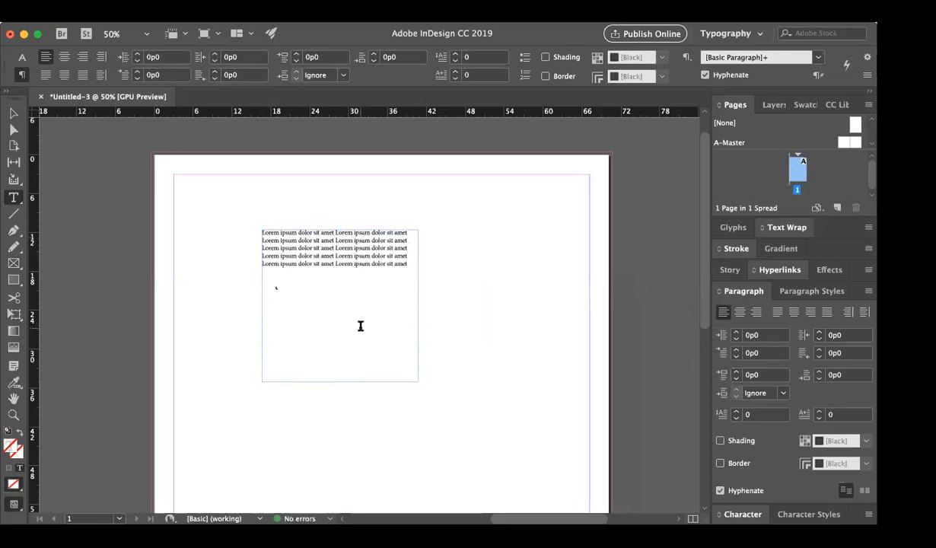
{"action": "key", "text": "super+v"}
Shrink the text frame to about 18p3 by 12p1,5 and move it near the centre of the page's upper half
{"action": "left_click", "coordinate": [13, 114]}
{"action": "left_click_drag", "start_coordinate": [339, 381], "coordinate": [340, 308]}
{"action": "left_click_drag", "start_coordinate": [261, 268], "coordinate": [282, 268]}
{"action": "left_click_drag", "start_coordinate": [378, 267], "coordinate": [407, 304]}
{"action": "left_click_drag", "start_coordinate": [381, 270], "coordinate": [380, 269]}
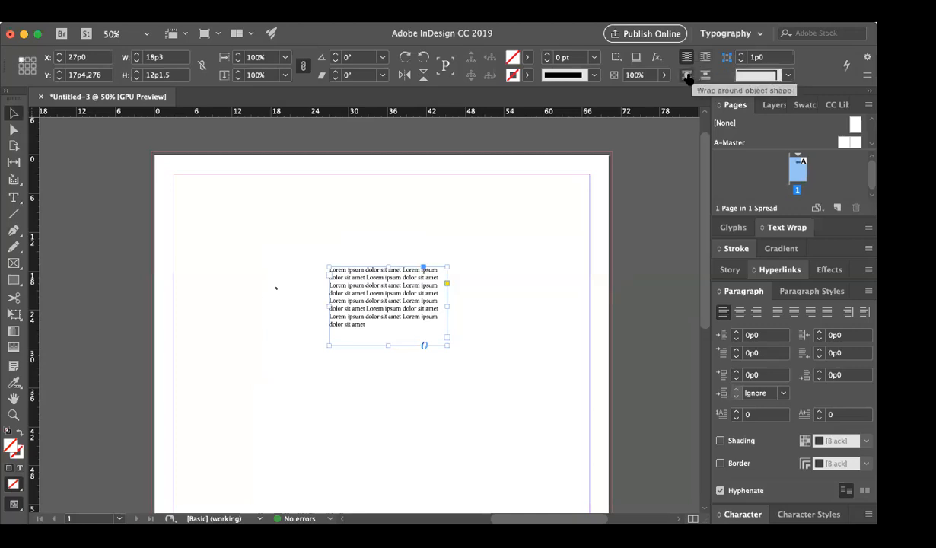
{"action": "left_click", "coordinate": [464, 236]}
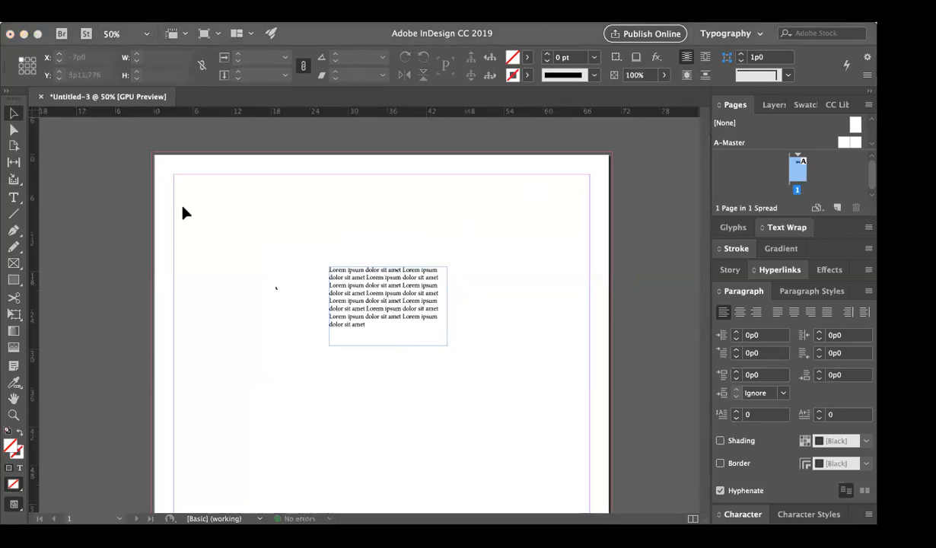
Draw an empty rectangular graphic frame about 20p4,5 by 18p7,5 below the text frame
{"action": "left_click", "coordinate": [120, 22]}
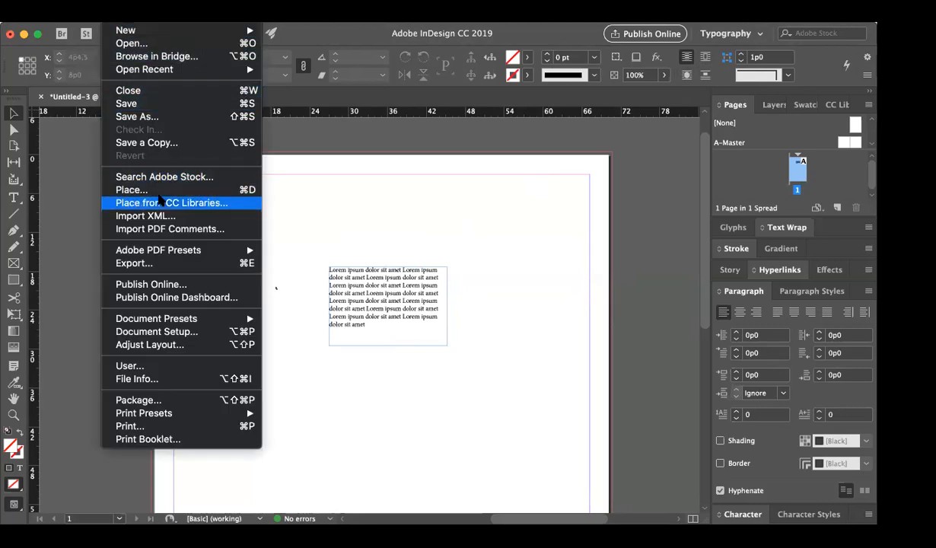
{"action": "left_click", "coordinate": [378, 232]}
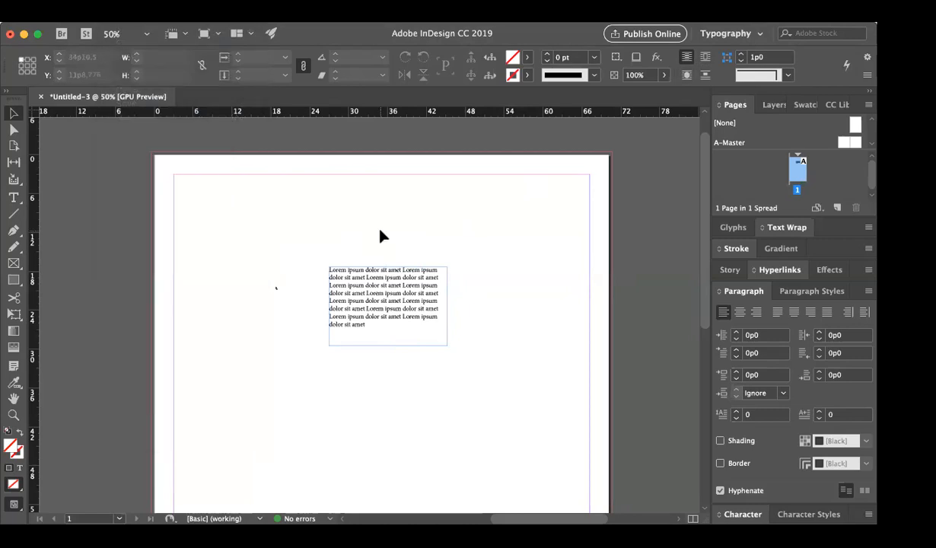
{"action": "left_click", "coordinate": [13, 264]}
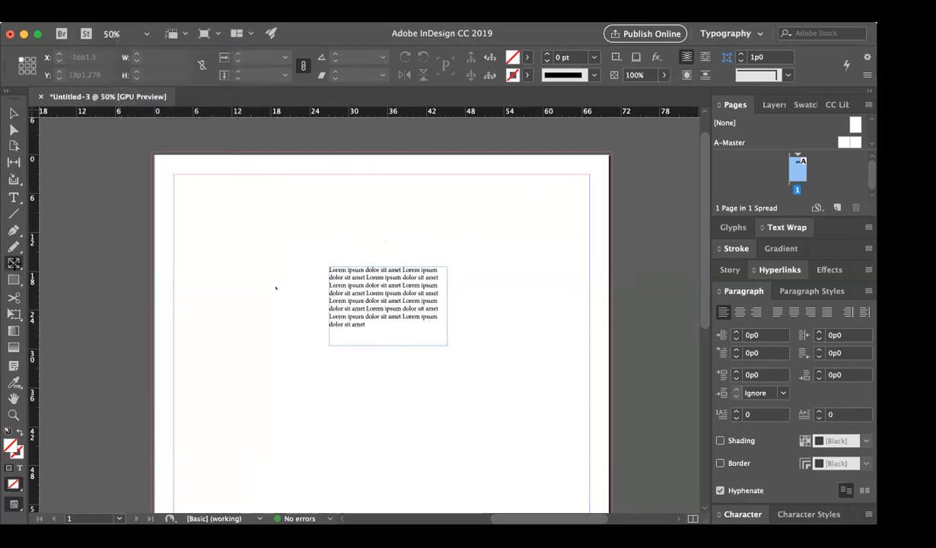
{"action": "scroll", "coordinate": [313, 248], "scroll_direction": "down", "scroll_amount": 2}
{"action": "left_click_drag", "start_coordinate": [274, 349], "coordinate": [394, 461]}
{"action": "left_click", "coordinate": [13, 113]}
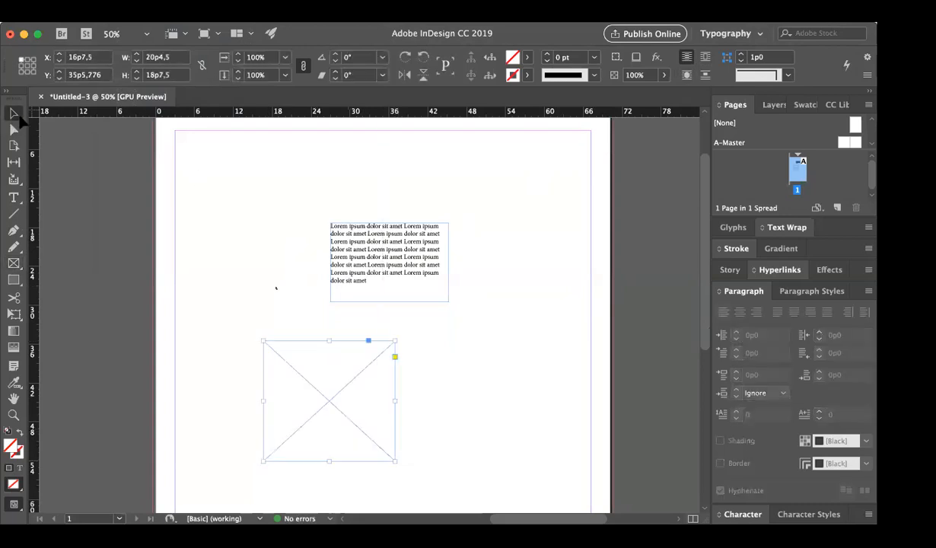
{"action": "left_click", "coordinate": [443, 441]}
Extend the empty graphic frame downward to a height of about 21p4,5
{"action": "scroll", "coordinate": [445, 444], "scroll_direction": "down", "scroll_amount": 1}
{"action": "scroll", "coordinate": [443, 443], "scroll_direction": "down", "scroll_amount": 2}
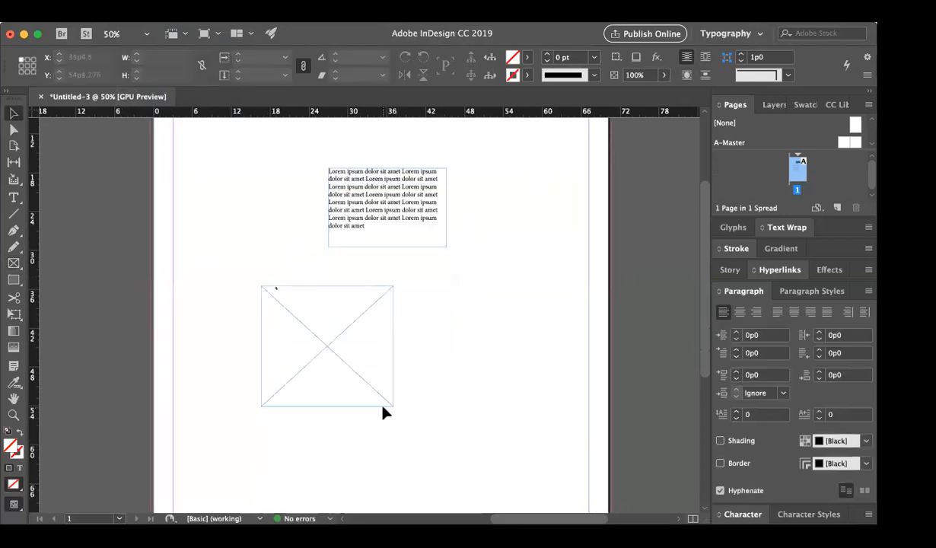
{"action": "left_click", "coordinate": [375, 406]}
{"action": "left_click_drag", "start_coordinate": [327, 407], "coordinate": [328, 423]}
{"action": "left_click", "coordinate": [420, 377]}
{"action": "left_click", "coordinate": [354, 377]}
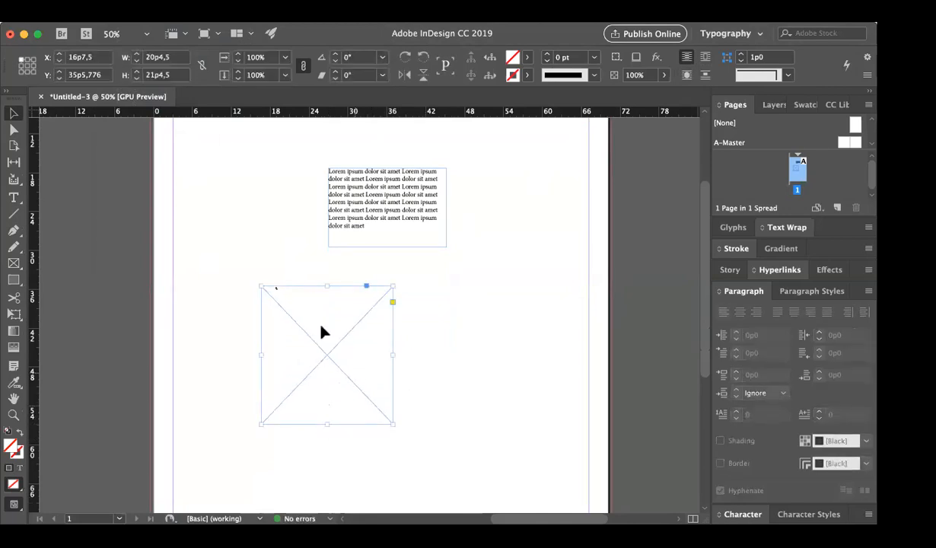
Try placing the Screen Recording video ending in 4.21.mov inside the empty graphic frame, and undo it
{"action": "left_click", "coordinate": [131, 18]}
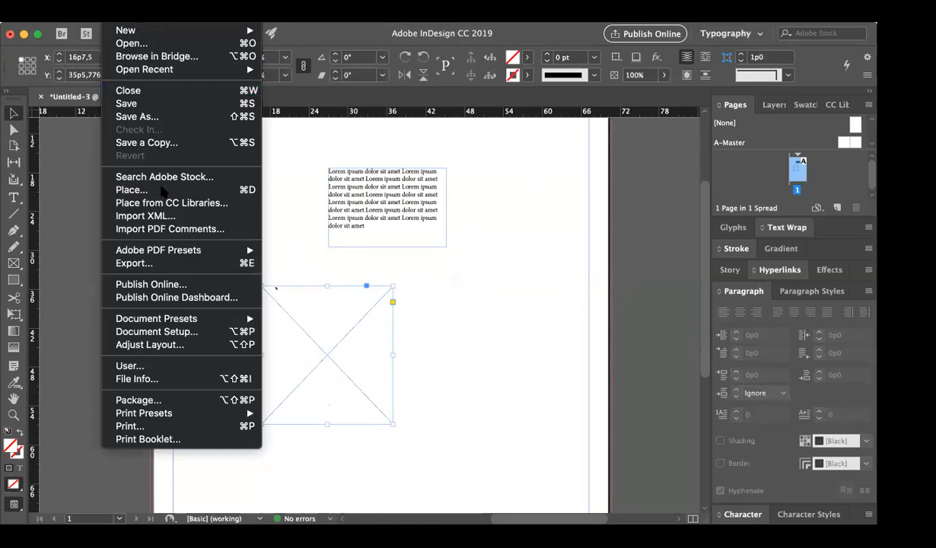
{"action": "left_click", "coordinate": [162, 191]}
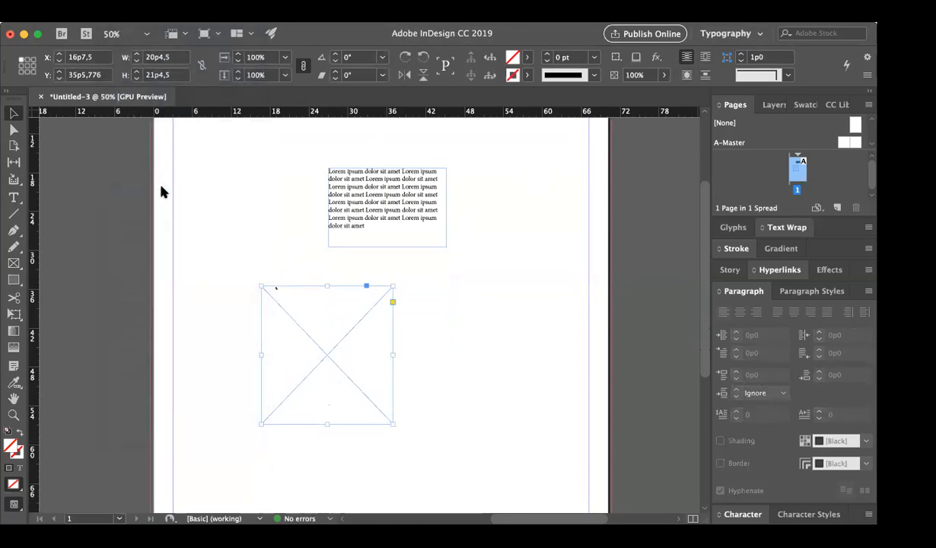
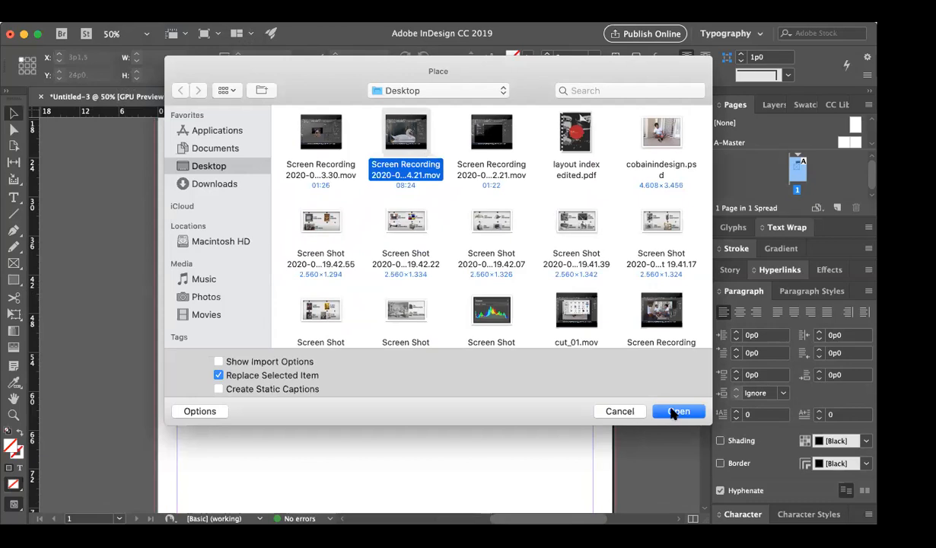
{"action": "left_click", "coordinate": [670, 409]}
{"action": "left_click", "coordinate": [303, 243]}
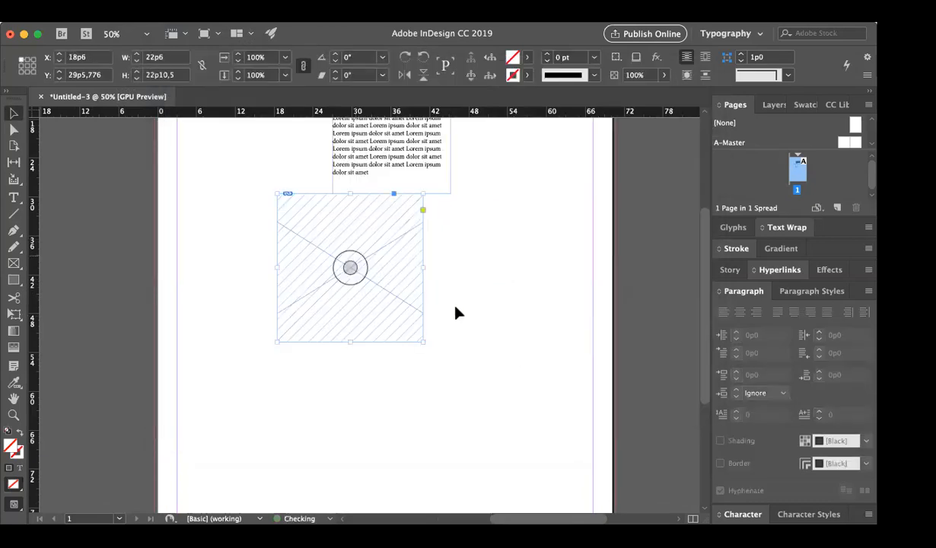
{"action": "key", "text": "ctrl+z"}
Try placing the video at full size directly on the page, outside the graphic frame, and discard it
{"action": "left_click", "coordinate": [457, 305]}
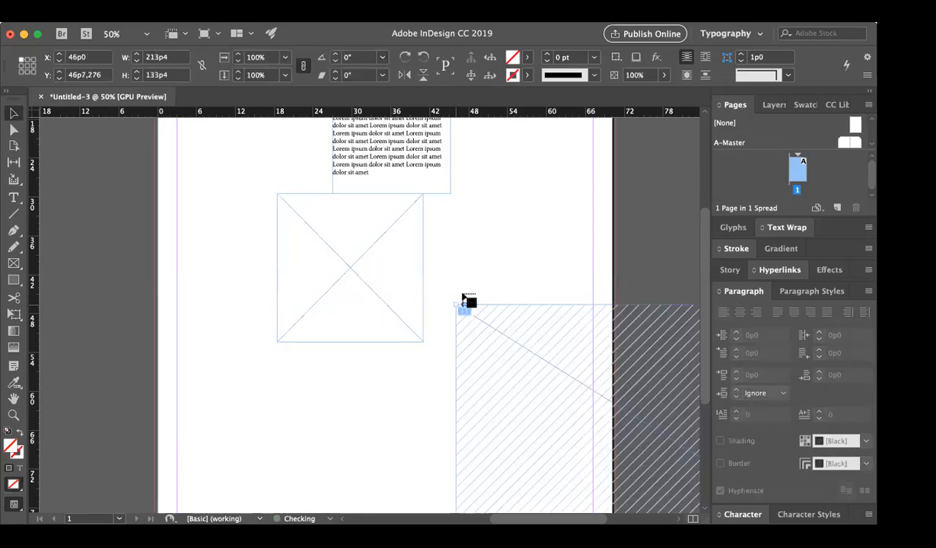
{"action": "key", "text": "z"}
{"action": "left_click", "coordinate": [459, 299], "text": "alt"}
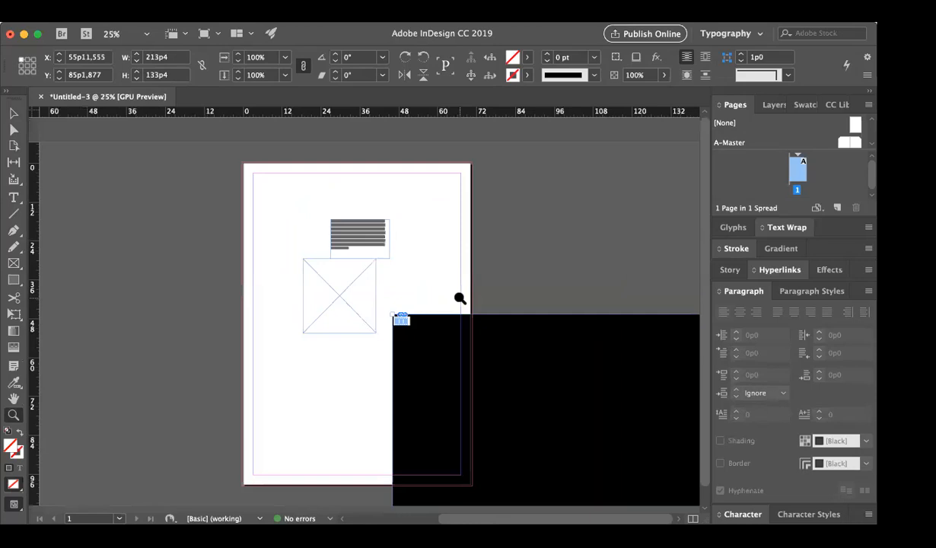
{"action": "left_click", "coordinate": [459, 298], "text": "alt"}
{"action": "right_click", "coordinate": [473, 325]}
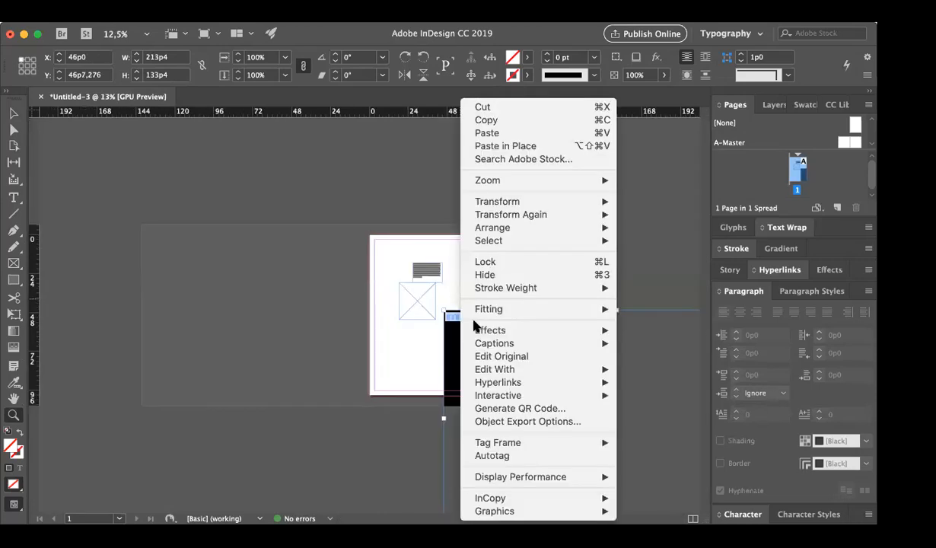
{"action": "left_click", "coordinate": [421, 322]}
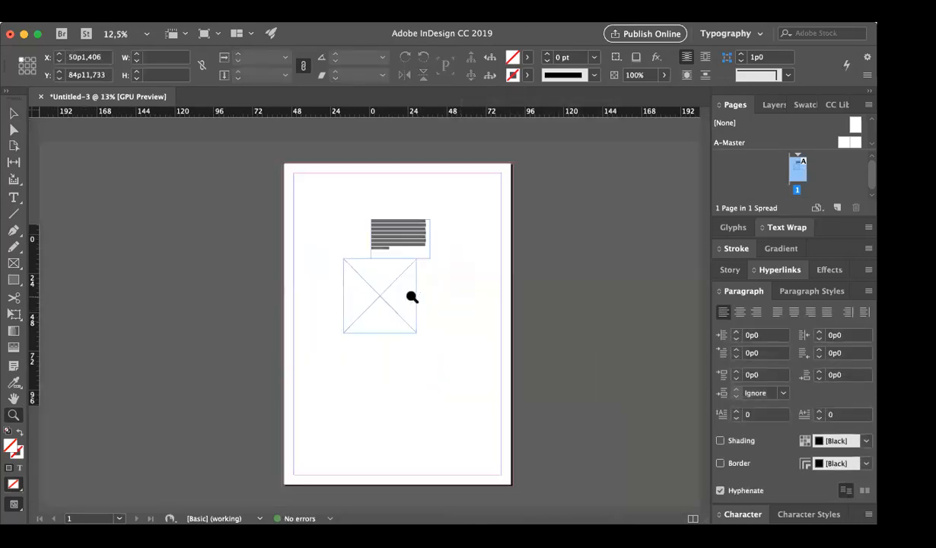
Place the paw image Untitled-1.png from the Desktop inside the empty graphic frame
{"action": "left_click", "coordinate": [408, 303]}
{"action": "left_click", "coordinate": [119, 14]}
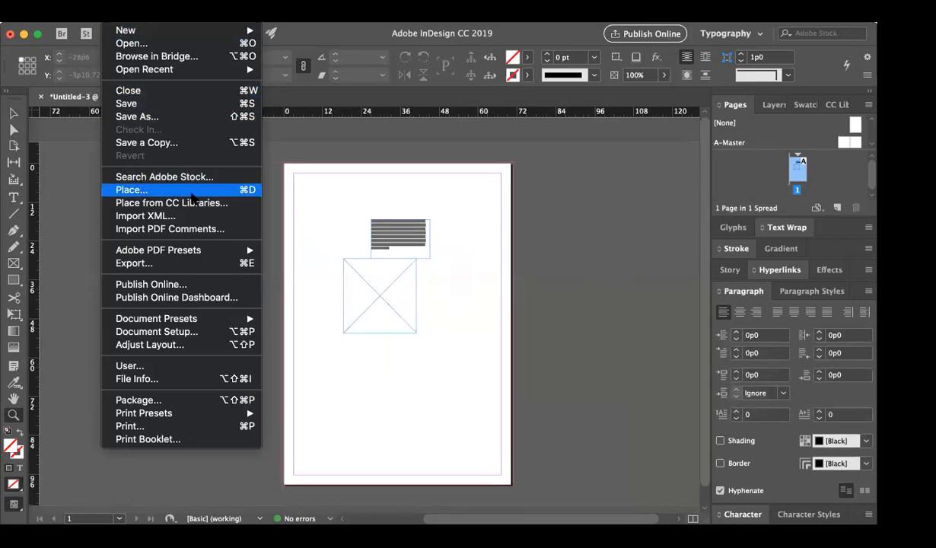
{"action": "left_click", "coordinate": [195, 190]}
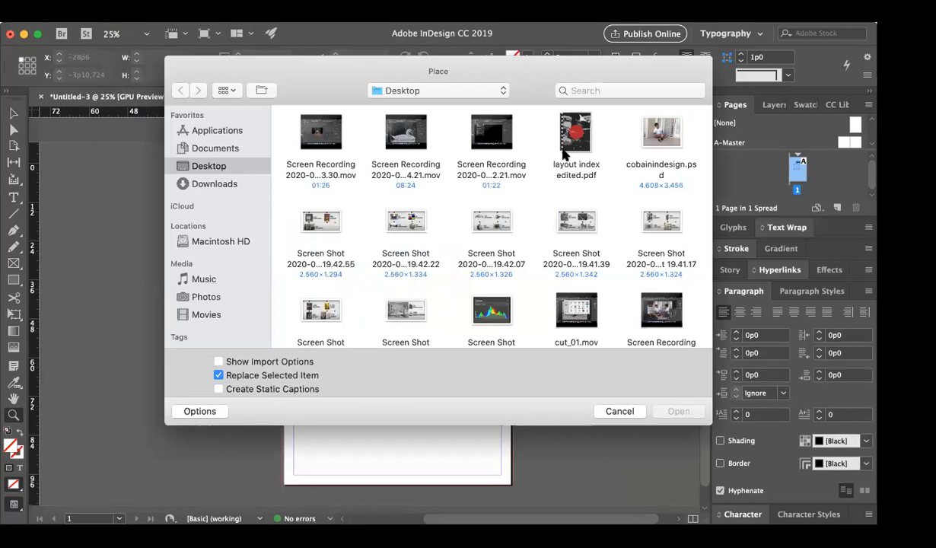
{"action": "scroll", "coordinate": [560, 181], "scroll_direction": "down", "scroll_amount": 10}
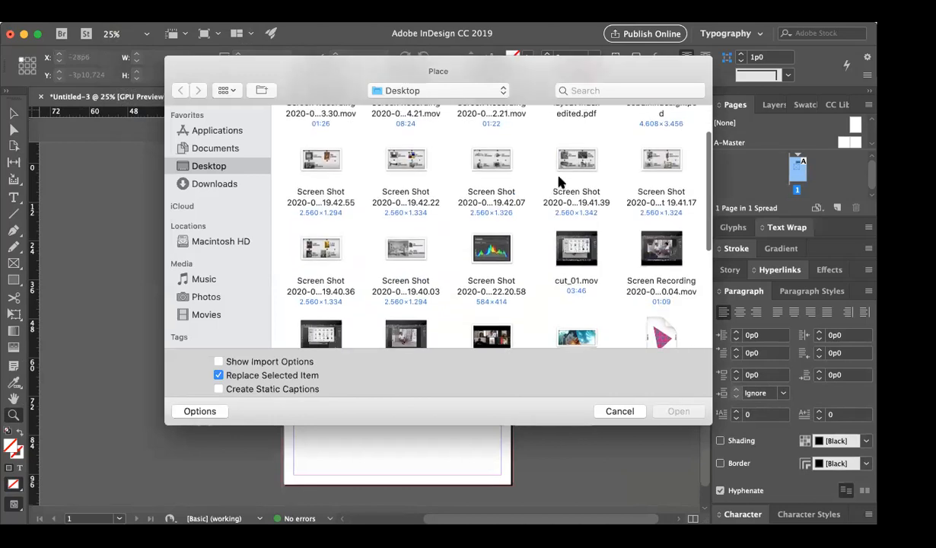
{"action": "scroll", "coordinate": [560, 181], "scroll_direction": "up", "scroll_amount": 1}
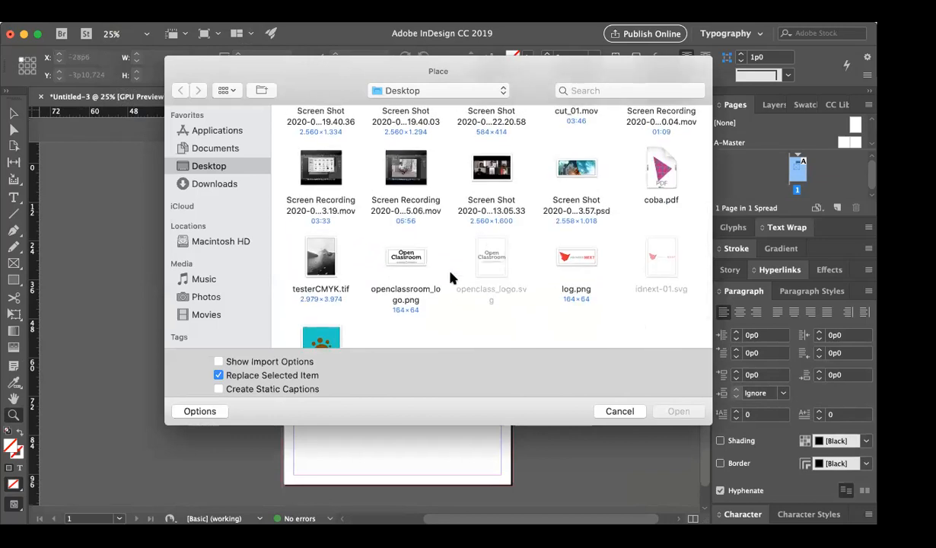
{"action": "scroll", "coordinate": [451, 278], "scroll_direction": "down", "scroll_amount": 2}
{"action": "left_click", "coordinate": [334, 333]}
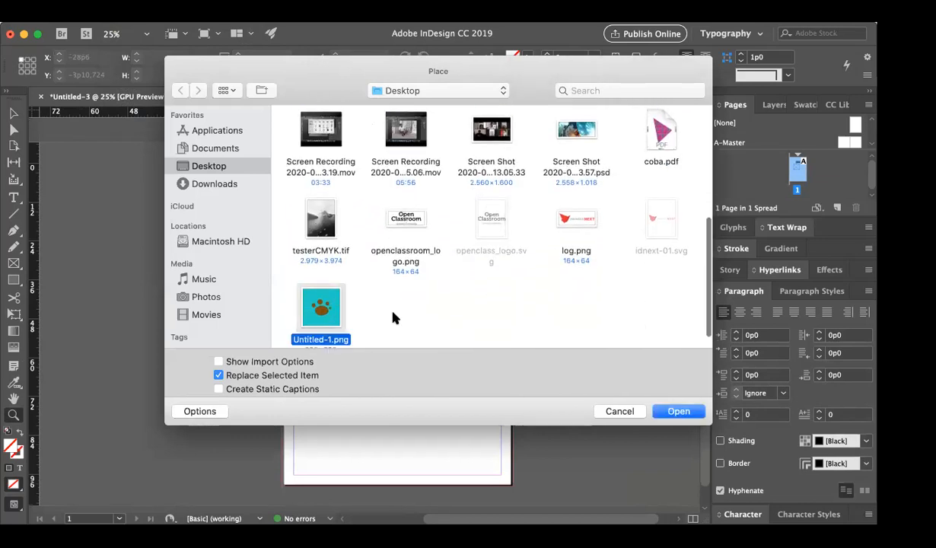
{"action": "left_click", "coordinate": [678, 410]}
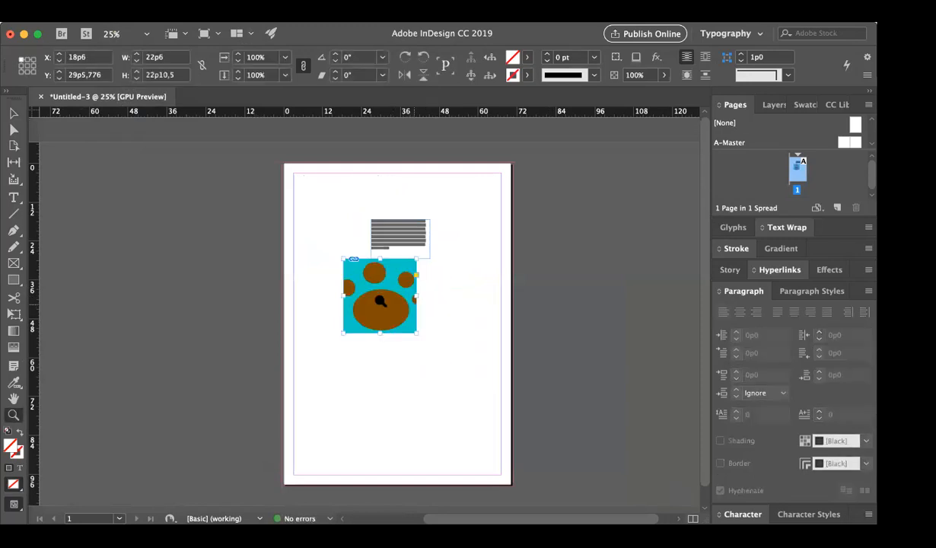
{"action": "key", "text": "v"}
{"action": "left_click", "coordinate": [445, 310]}
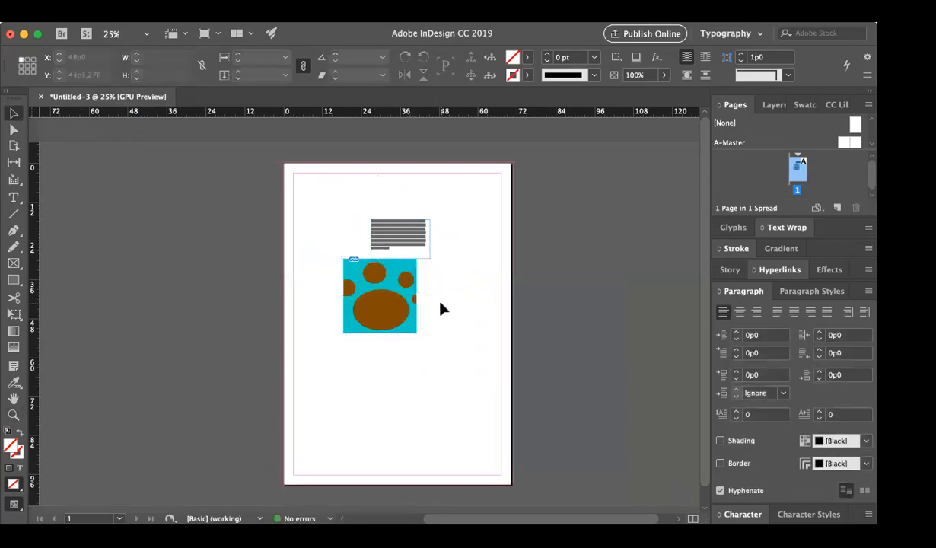
Undo the image placement, try the paw image outside and inside the frame again, and discard the loaded image
{"action": "key", "text": "super+z"}
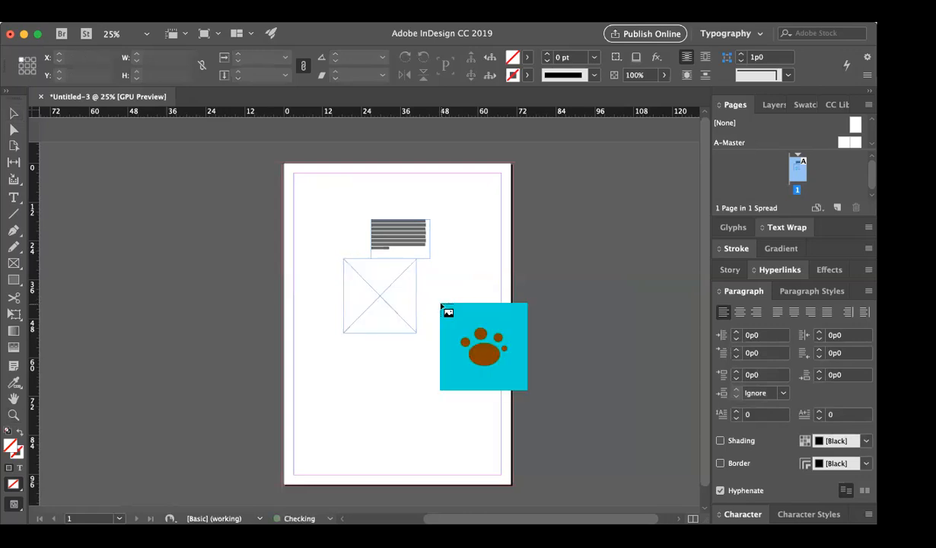
{"action": "left_click", "coordinate": [455, 281]}
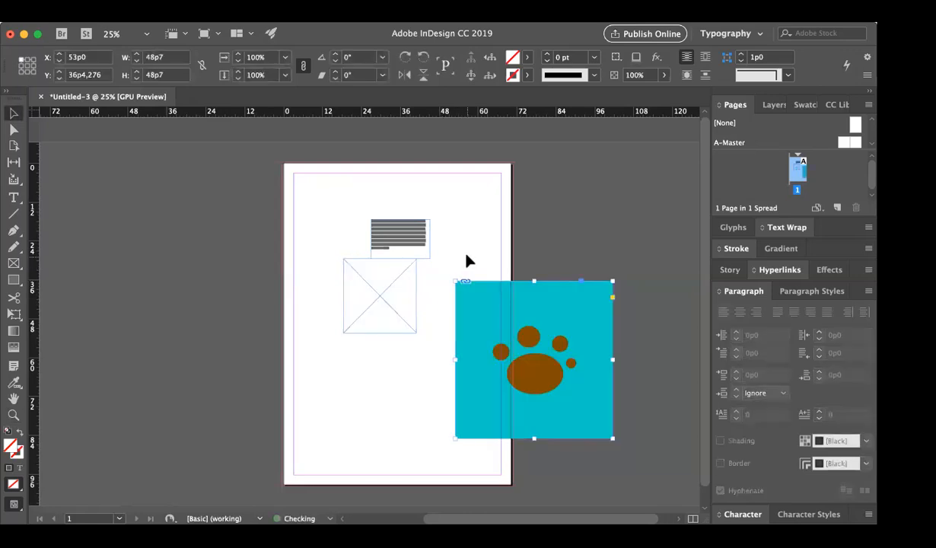
{"action": "key", "text": "super+z"}
{"action": "left_click", "coordinate": [382, 289]}
{"action": "left_click", "coordinate": [417, 277]}
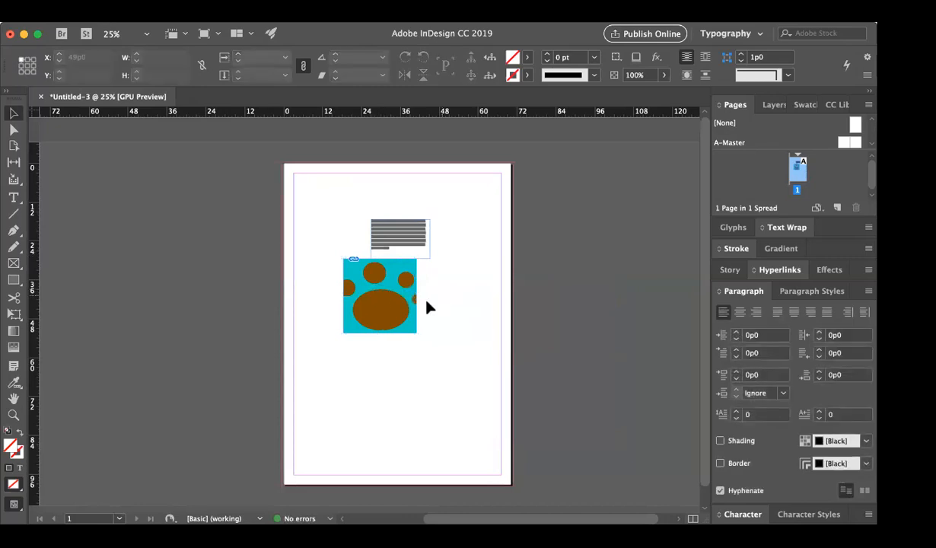
{"action": "key", "text": "super+z"}
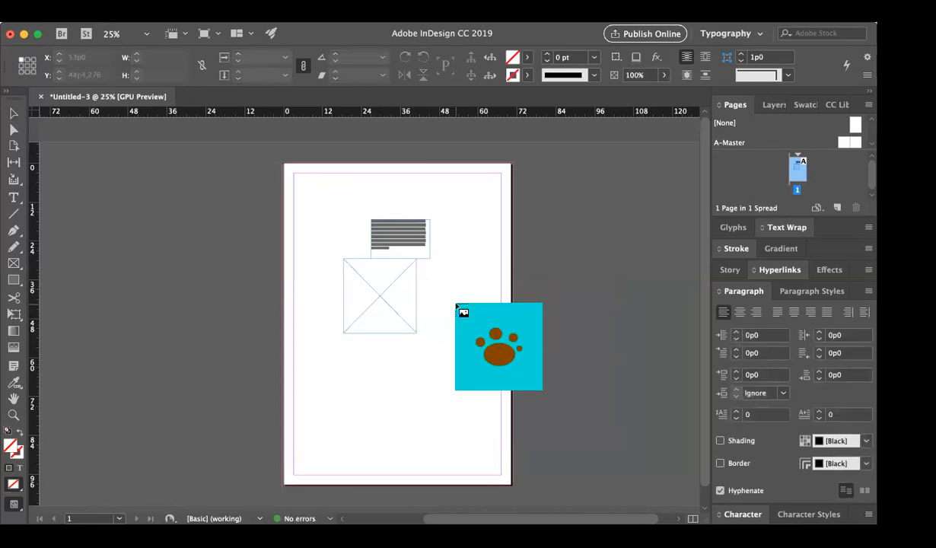
{"action": "key", "text": "Escape"}
Move the empty graphic frame beside the text frame, align their top edges, and shrink it to a small square
{"action": "left_click_drag", "start_coordinate": [397, 302], "coordinate": [347, 260]}
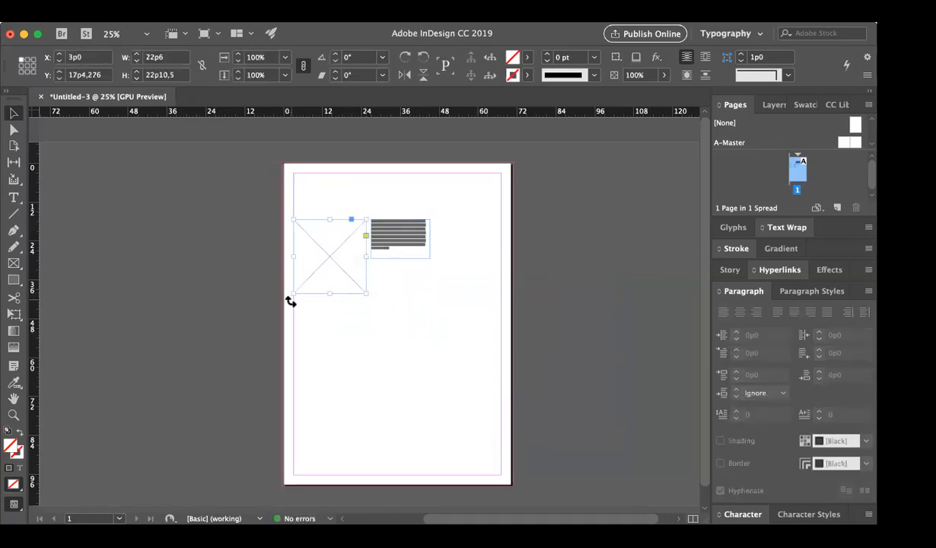
{"action": "left_click_drag", "start_coordinate": [293, 293], "coordinate": [340, 243]}
{"action": "left_click", "coordinate": [387, 322]}
Narrow the small graphic frame slightly by moving in its edge farthest from the text
{"action": "key", "text": "super+space"}
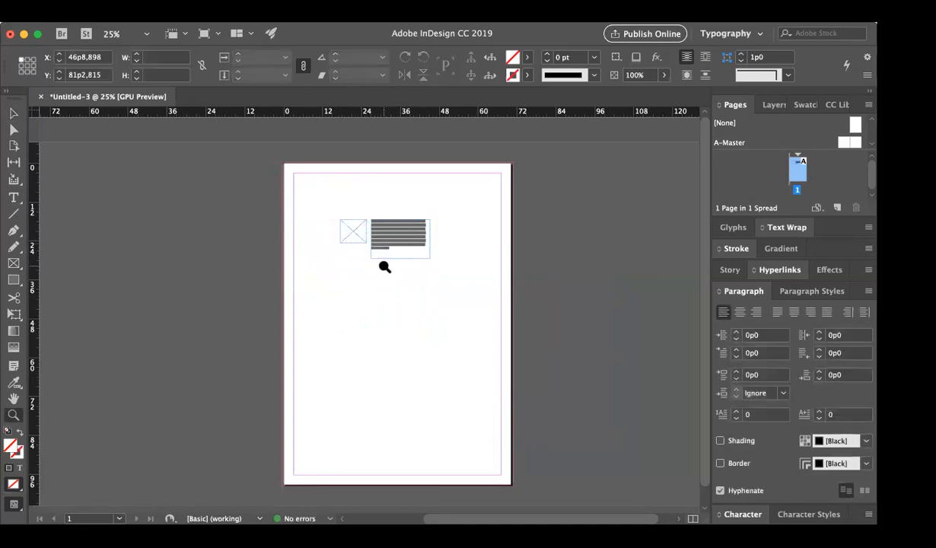
{"action": "left_click", "coordinate": [384, 265], "text": "super"}
{"action": "left_click", "coordinate": [384, 266], "text": "super"}
{"action": "left_click", "coordinate": [278, 309]}
{"action": "left_click_drag", "start_coordinate": [215, 318], "coordinate": [221, 318]}
{"action": "left_click", "coordinate": [231, 353]}
Move the small graphic frame and its text frame together up and toward the page's left margin
{"action": "key", "text": "super+space"}
{"action": "left_click", "coordinate": [293, 291], "text": "alt+super"}
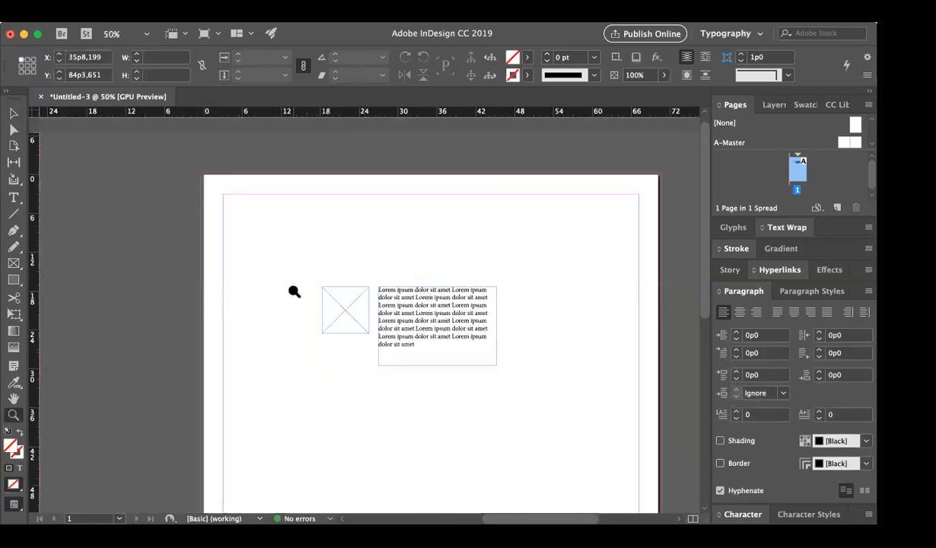
{"action": "left_click", "coordinate": [294, 291], "text": "alt+super"}
{"action": "left_click", "coordinate": [442, 227]}
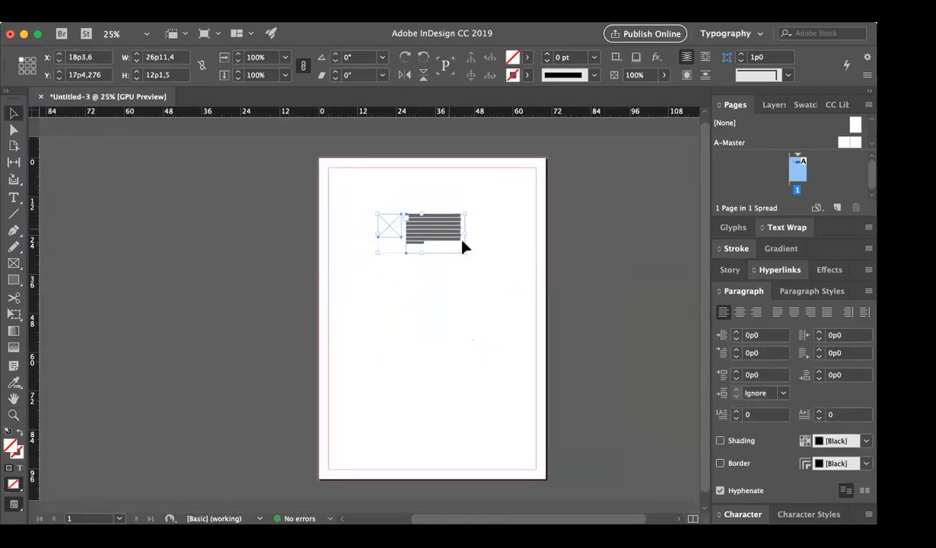
{"action": "left_click_drag", "start_coordinate": [442, 227], "coordinate": [419, 214]}
Paste four copies of the image-and-text frame pair and stack them in a column below the original, aligned with its edges
{"action": "key", "text": "super+v"}
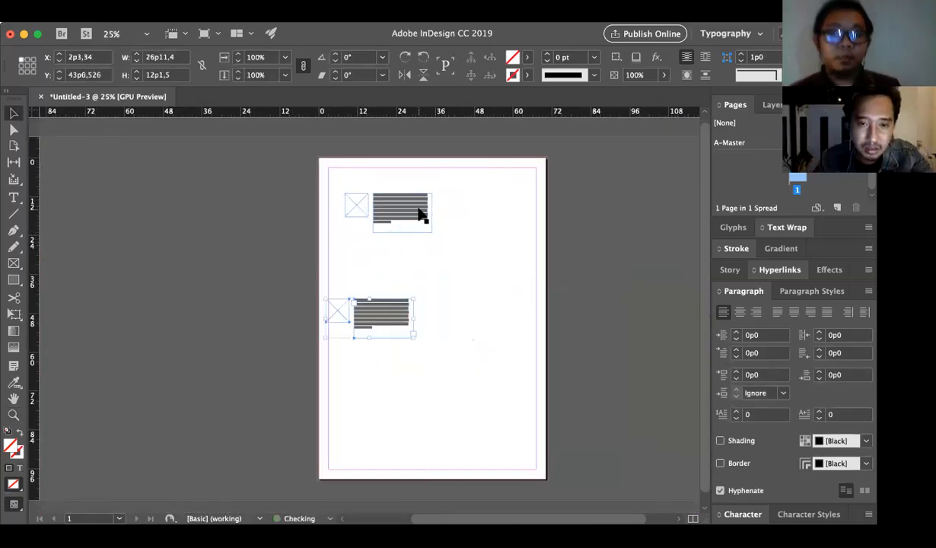
{"action": "left_click_drag", "start_coordinate": [392, 312], "coordinate": [409, 246]}
{"action": "left_click", "coordinate": [410, 312]}
{"action": "left_click_drag", "start_coordinate": [396, 316], "coordinate": [415, 288]}
{"action": "left_click", "coordinate": [448, 399]}
{"action": "key", "text": "super+v"}
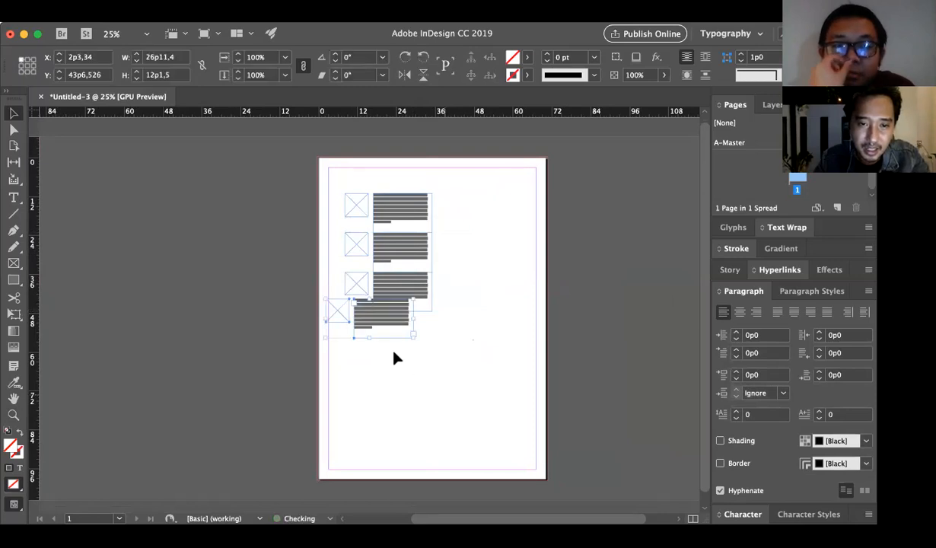
{"action": "left_click_drag", "start_coordinate": [383, 329], "coordinate": [411, 376]}
{"action": "left_click", "coordinate": [423, 417]}
{"action": "key", "text": "super+v"}
{"action": "left_click", "coordinate": [468, 380]}
{"action": "key", "text": "z"}
{"action": "left_click", "coordinate": [386, 267]}
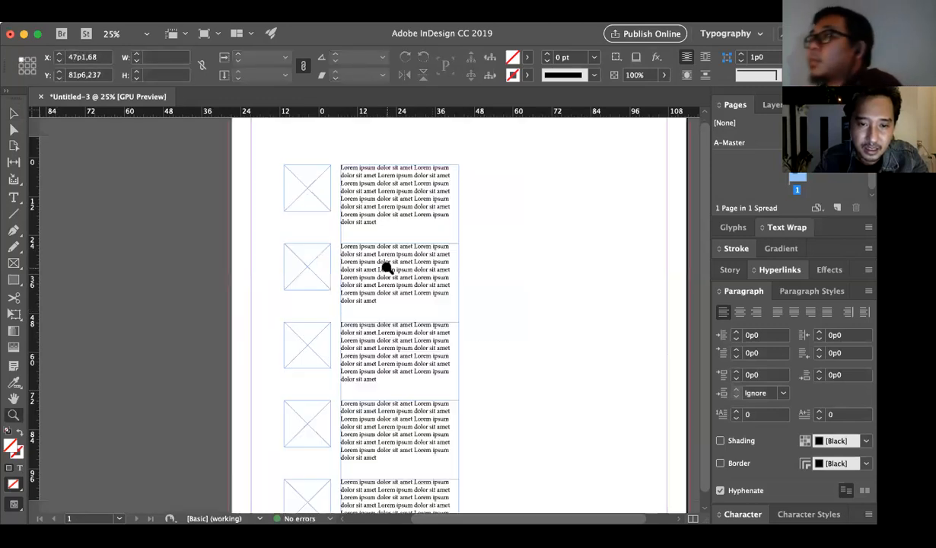
{"action": "left_click", "coordinate": [374, 263]}
{"action": "scroll", "coordinate": [357, 233], "scroll_direction": "up", "scroll_amount": 1}
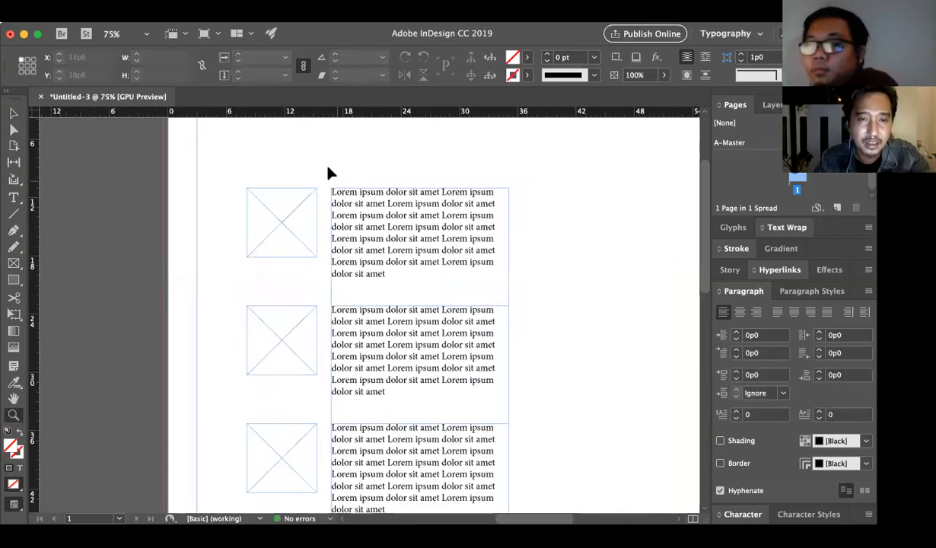
{"action": "key", "text": "v"}
{"action": "key", "text": "super+d"}
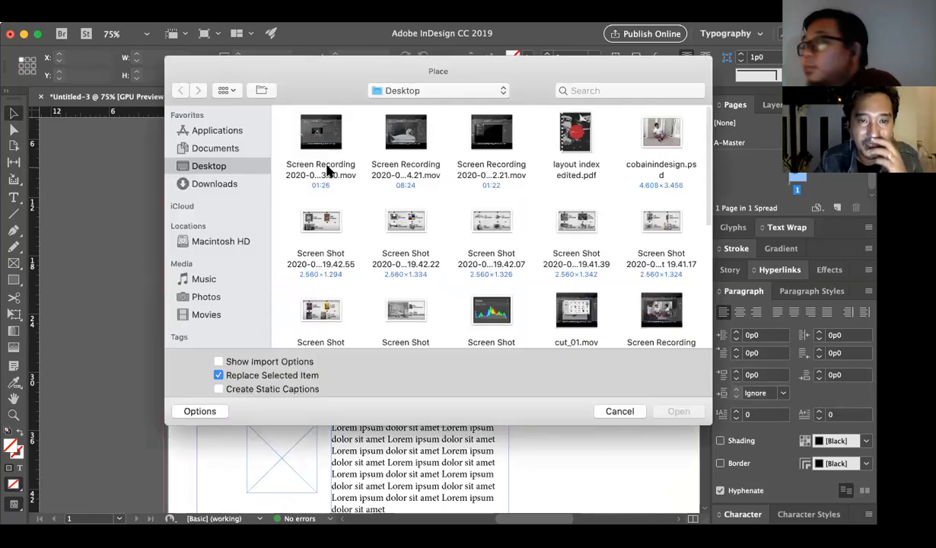
{"action": "scroll", "coordinate": [473, 205], "scroll_direction": "down", "scroll_amount": 1}
{"action": "scroll", "coordinate": [473, 206], "scroll_direction": "down", "scroll_amount": 3}
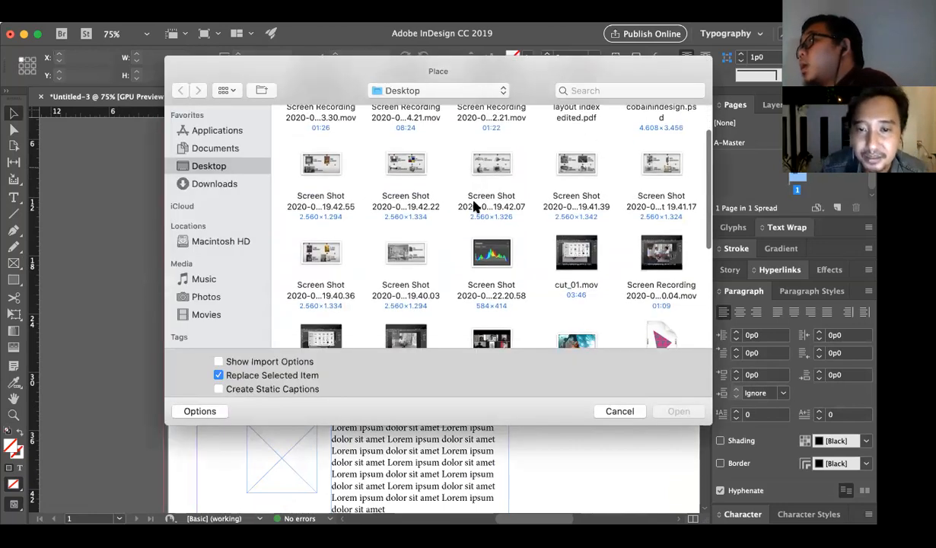
{"action": "left_click", "coordinate": [613, 410]}
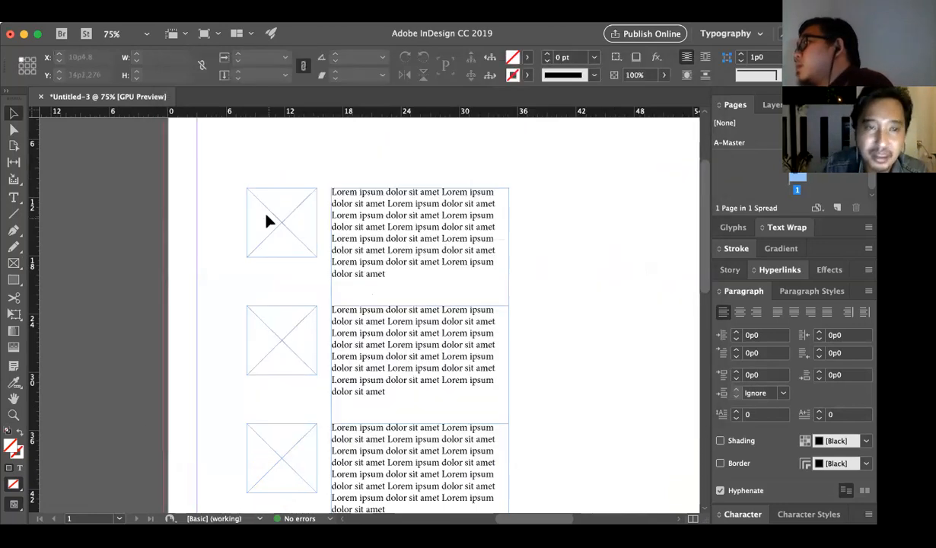
Place cobainindesign.psd from the Desktop into the top graphic frame
{"action": "left_click", "coordinate": [116, 11]}
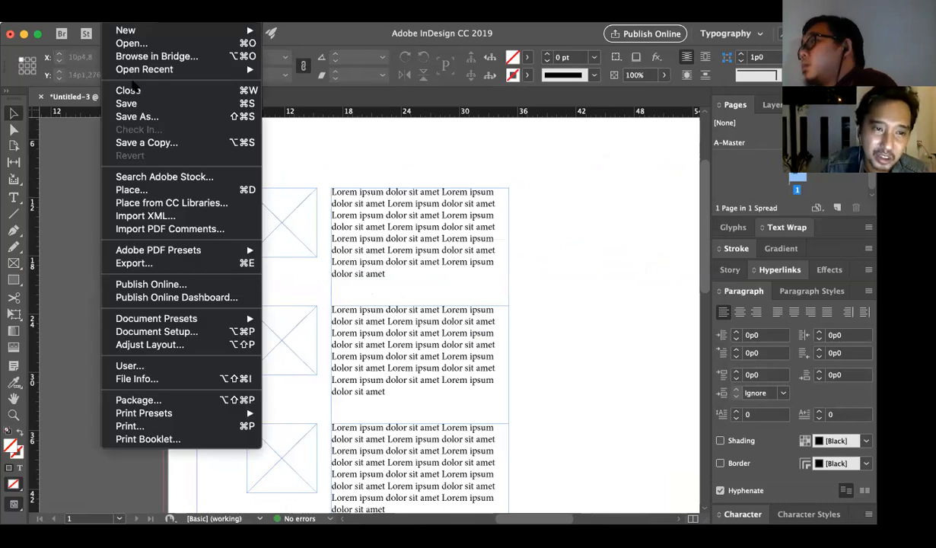
{"action": "left_click", "coordinate": [152, 190]}
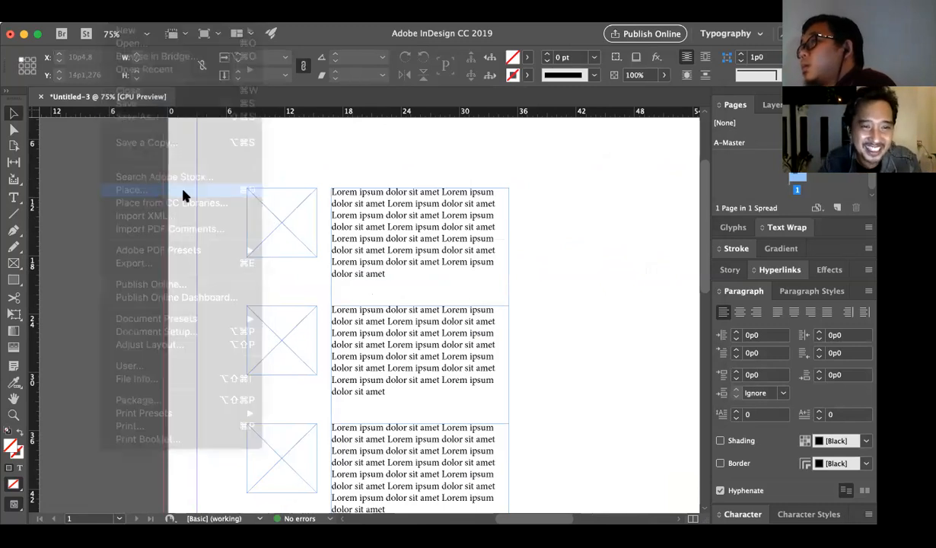
{"action": "scroll", "coordinate": [508, 180], "scroll_direction": "down", "scroll_amount": 2}
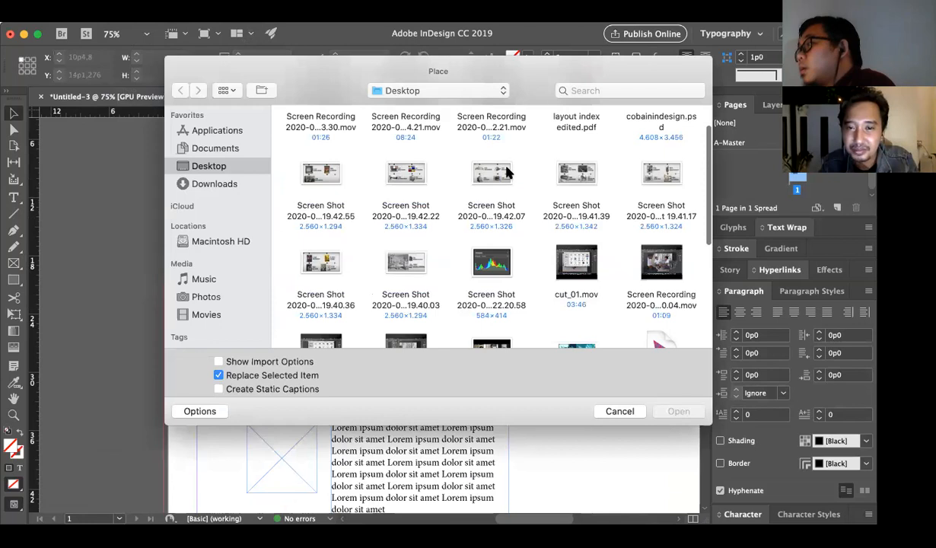
{"action": "scroll", "coordinate": [578, 152], "scroll_direction": "up", "scroll_amount": 2}
{"action": "left_click", "coordinate": [639, 133]}
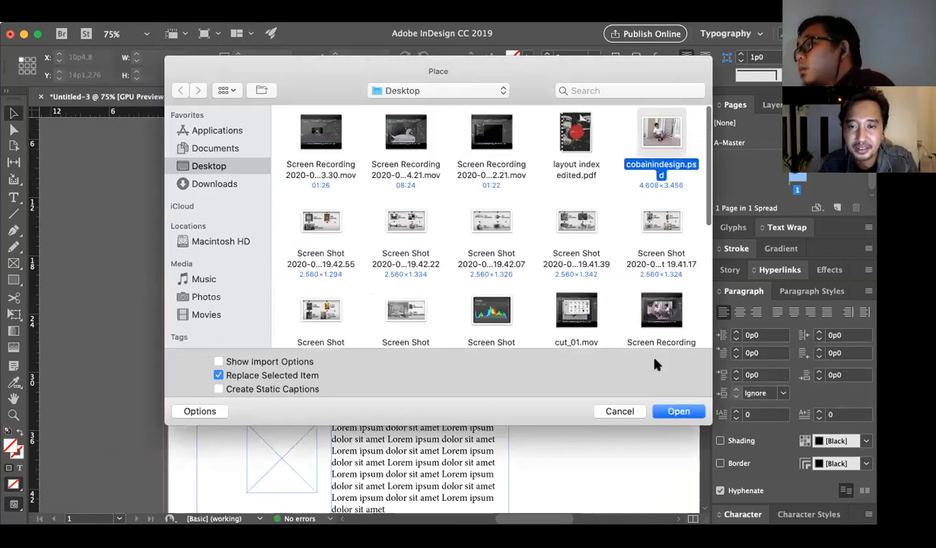
{"action": "left_click", "coordinate": [668, 412]}
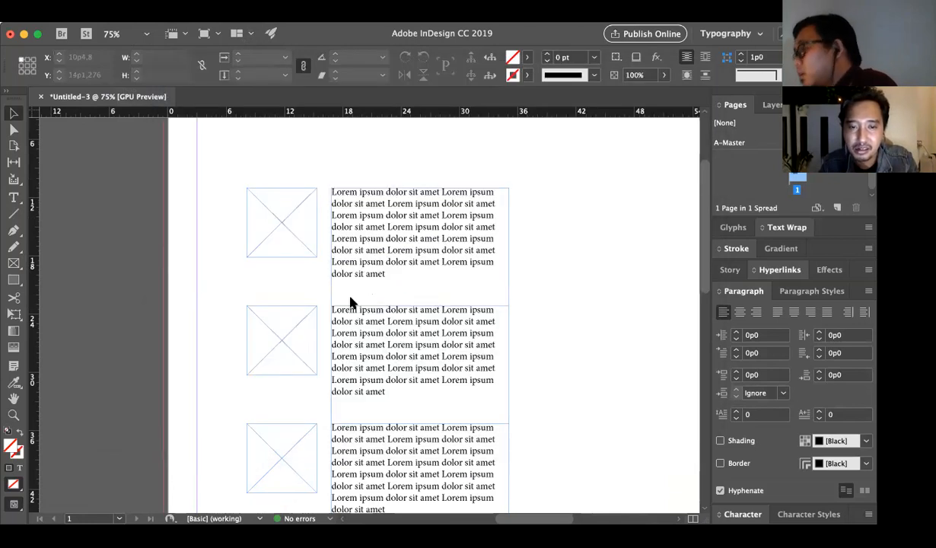
{"action": "left_click", "coordinate": [258, 206]}
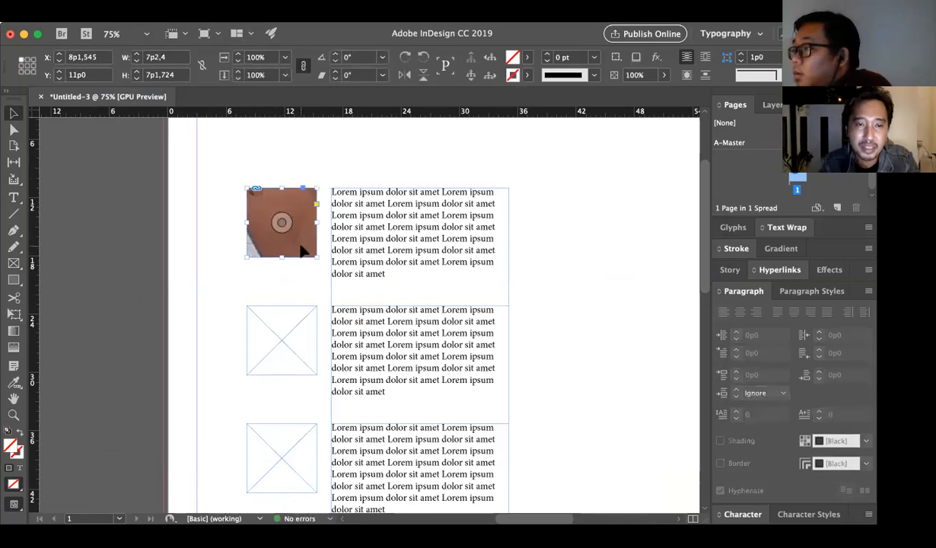
Try Fit Content to Frame on the placed photo, and undo the fitting
{"action": "right_click", "coordinate": [302, 248]}
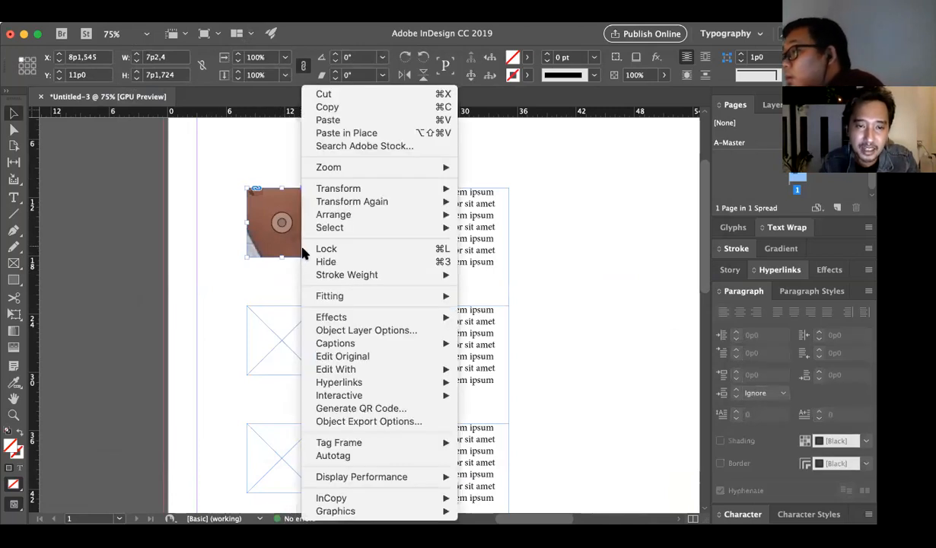
{"action": "mouse_move", "coordinate": [321, 297]}
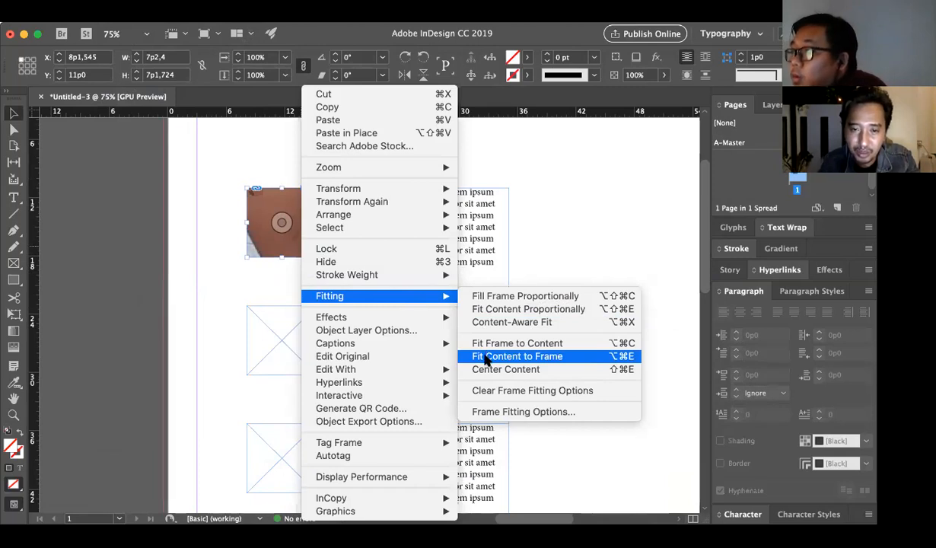
{"action": "left_click", "coordinate": [517, 356]}
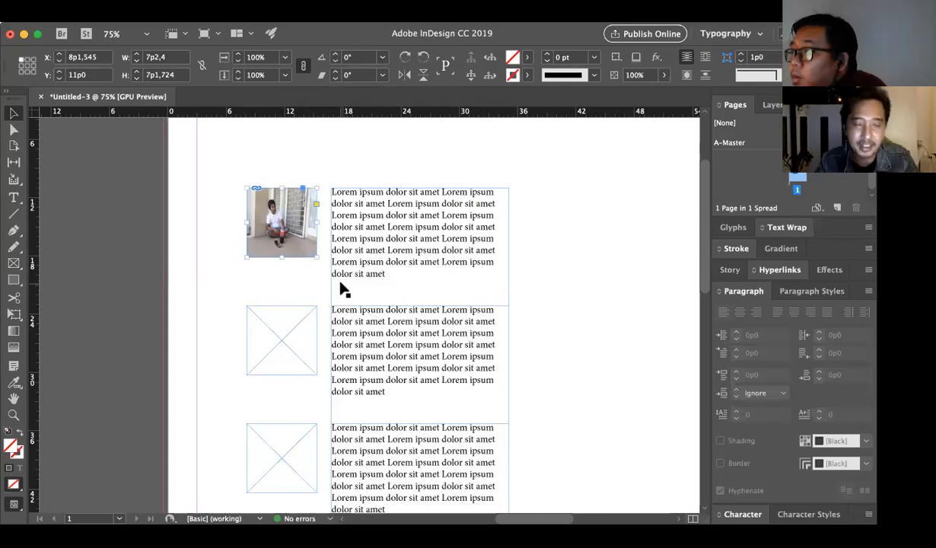
{"action": "key", "text": "super+z"}
Apply Fit Content Proportionally to the placed photo
{"action": "right_click", "coordinate": [283, 226]}
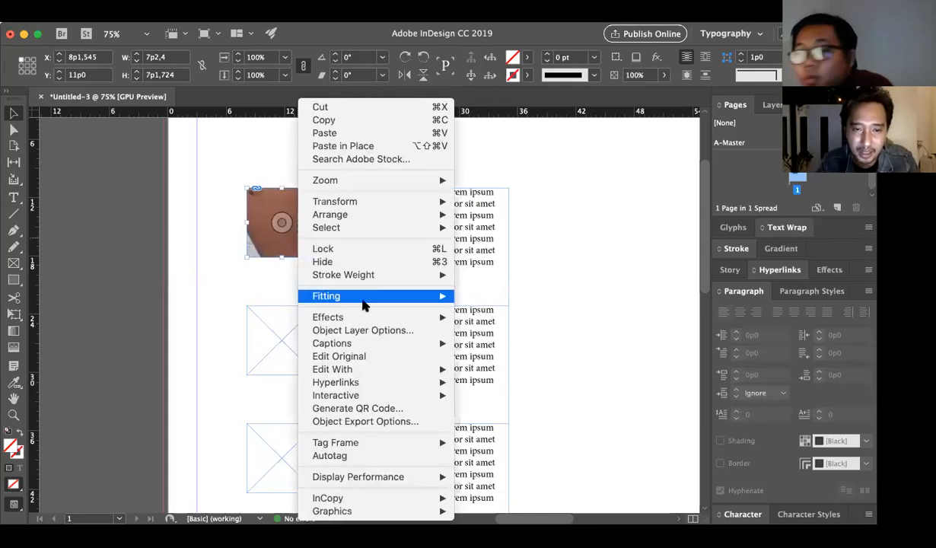
{"action": "mouse_move", "coordinate": [365, 302]}
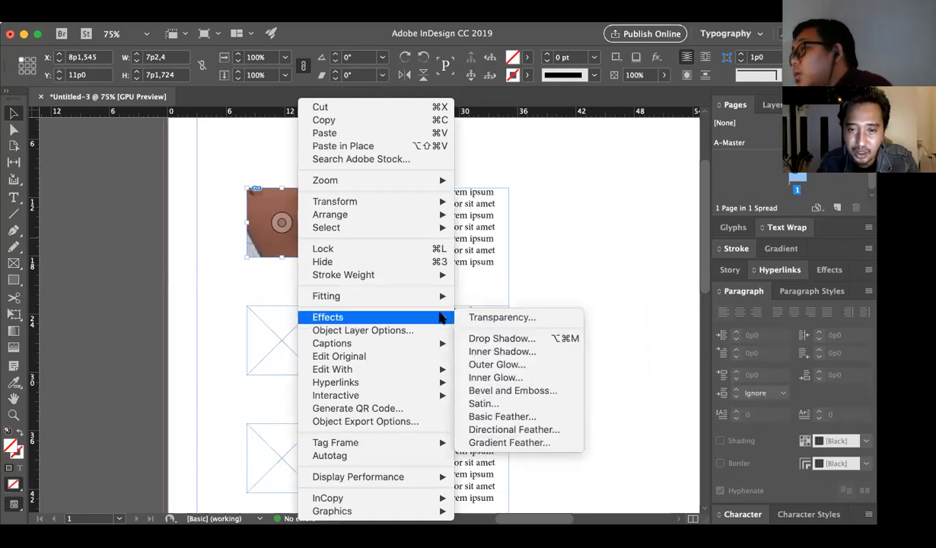
{"action": "left_click", "coordinate": [478, 309]}
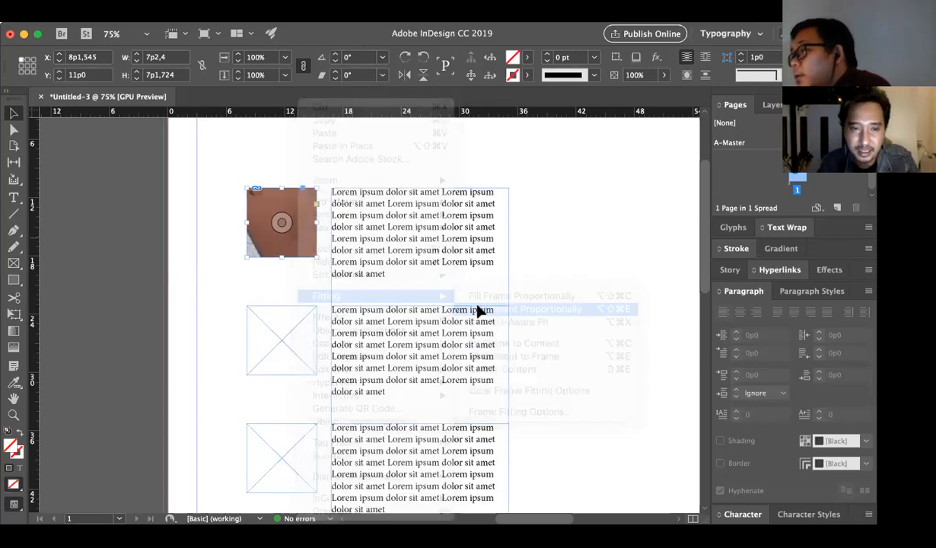
Enlarge the photo inside its frame proportionally to about 20p3 by 15p2, so the frame crops it around the seated person
{"action": "key", "text": "z"}
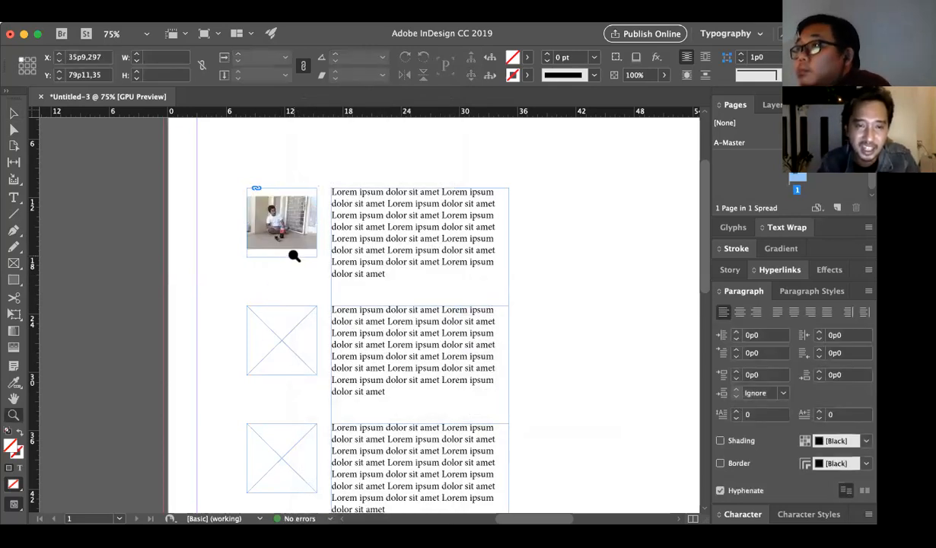
{"action": "left_click", "coordinate": [294, 255]}
{"action": "left_click", "coordinate": [378, 297]}
{"action": "key", "text": "v"}
{"action": "double_click", "coordinate": [377, 307]}
{"action": "left_click_drag", "start_coordinate": [395, 329], "coordinate": [447, 368]}
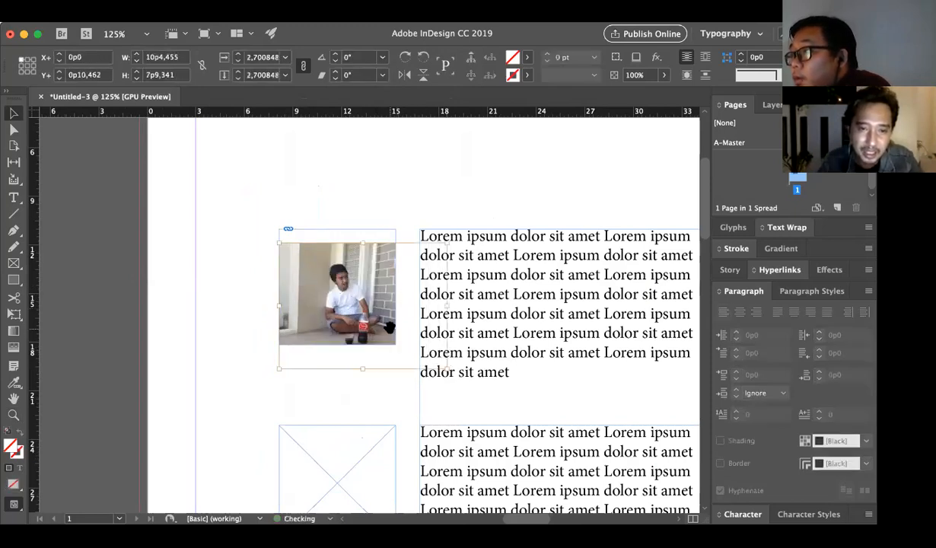
{"action": "left_click_drag", "start_coordinate": [278, 242], "coordinate": [211, 193]}
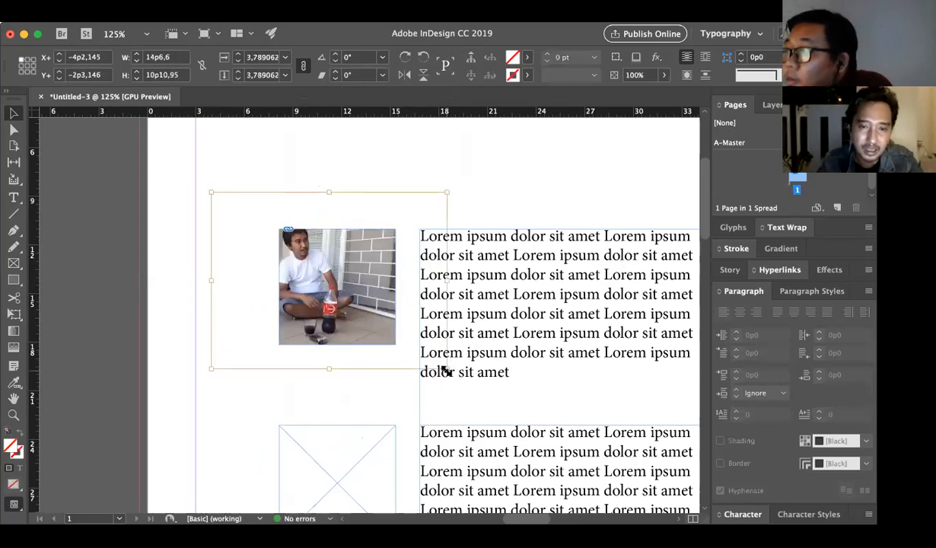
{"action": "left_click_drag", "start_coordinate": [451, 372], "coordinate": [540, 438]}
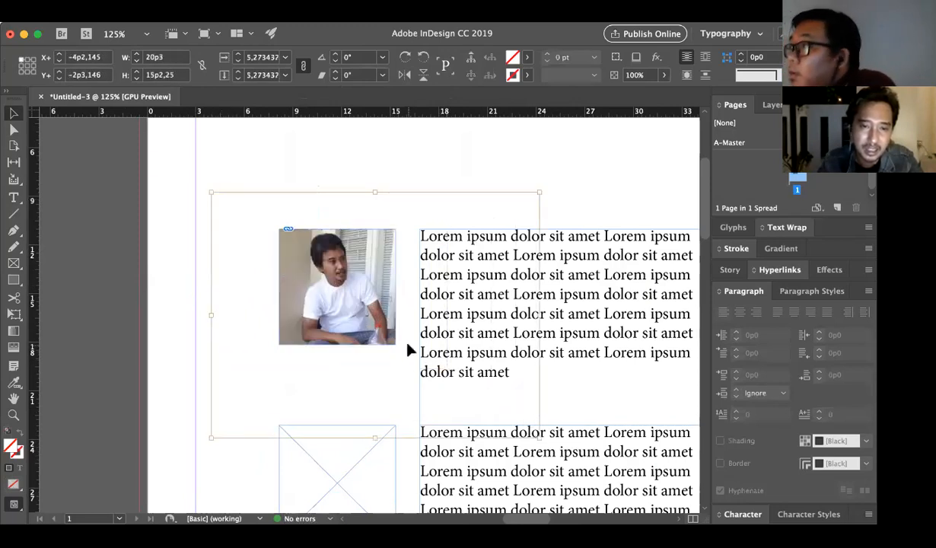
{"action": "left_click", "coordinate": [390, 356]}
{"action": "key", "text": "z"}
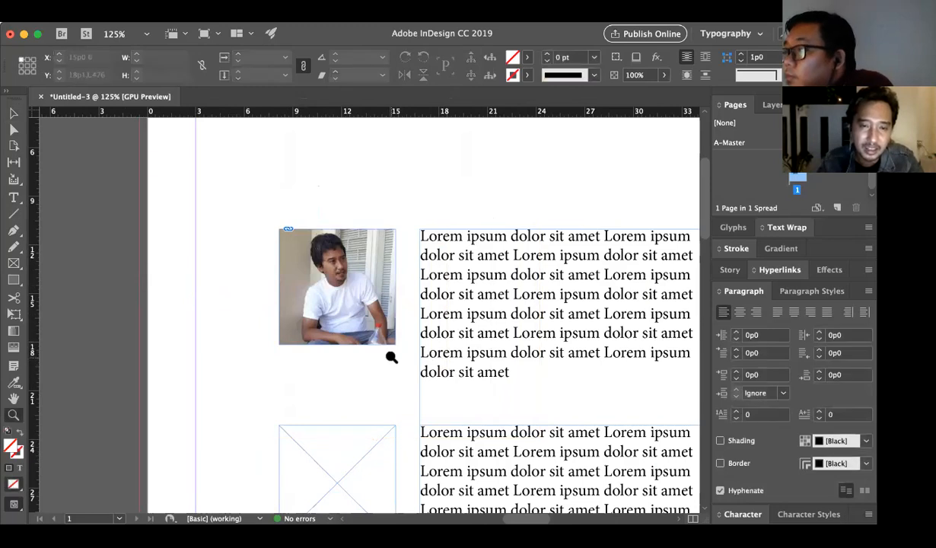
{"action": "left_click", "coordinate": [390, 356], "text": "alt"}
{"action": "left_click", "coordinate": [391, 356], "text": "alt"}
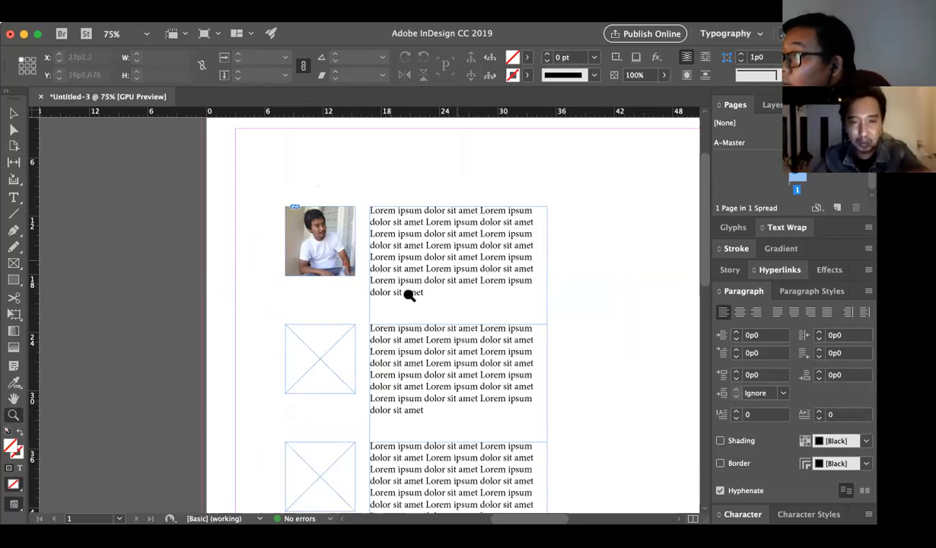
{"action": "scroll", "coordinate": [432, 393], "scroll_direction": "right", "scroll_amount": 4}
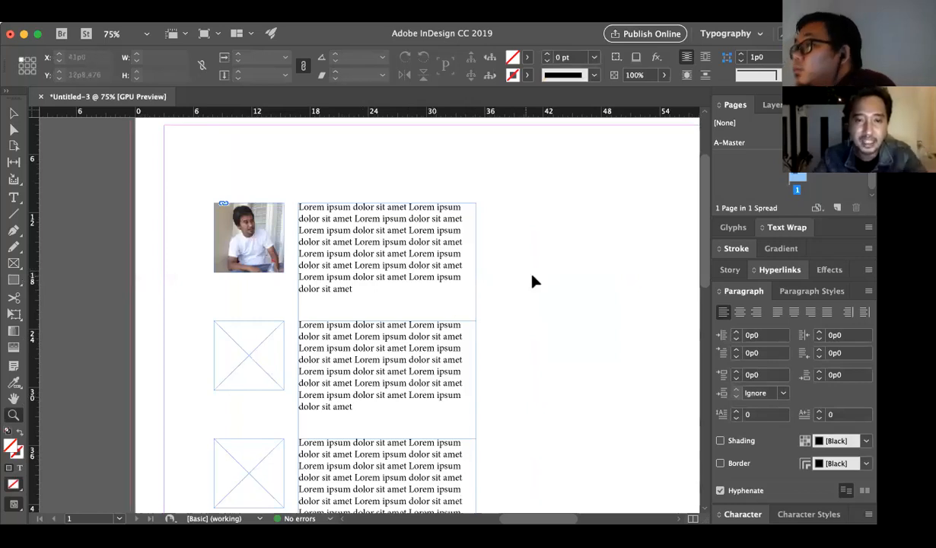
{"action": "key", "text": "v"}
{"action": "key", "text": "z"}
{"action": "left_click", "coordinate": [417, 291], "text": "alt"}
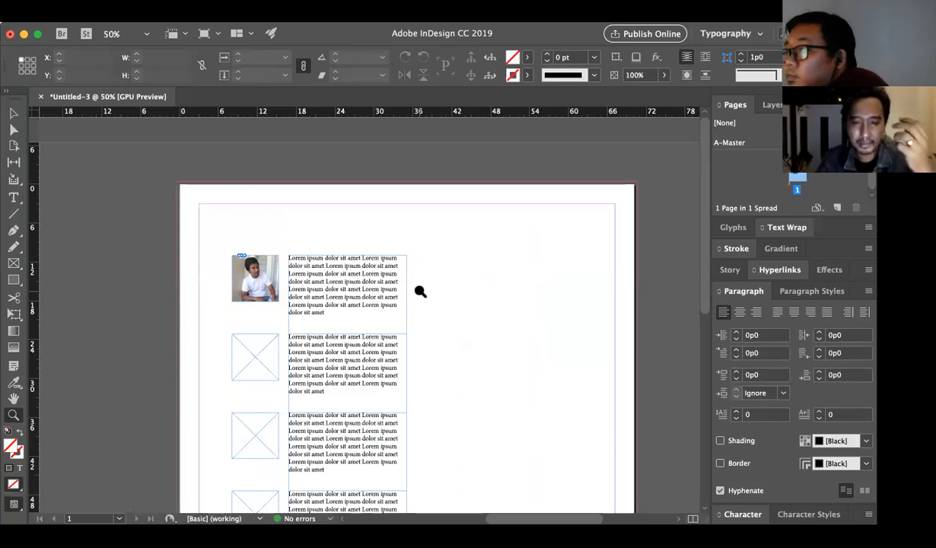
{"action": "scroll", "coordinate": [411, 286], "scroll_direction": "down", "scroll_amount": 2}
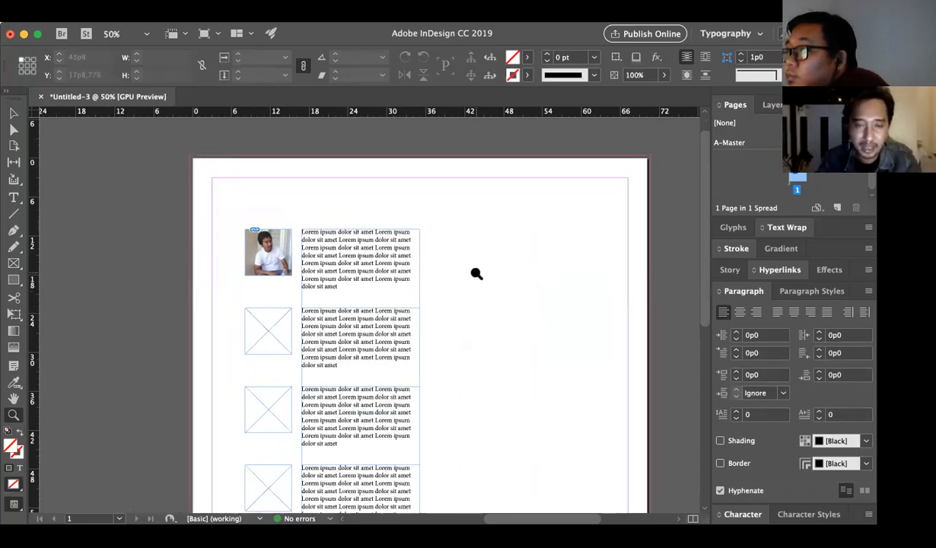
{"action": "scroll", "coordinate": [426, 259], "scroll_direction": "down", "scroll_amount": 2}
{"action": "scroll", "coordinate": [426, 259], "scroll_direction": "left", "scroll_amount": 2}
Enlarge the photo inside its frame slightly more and shift it to centre the person within the crop
{"action": "left_click", "coordinate": [353, 251]}
{"action": "left_click", "coordinate": [355, 253]}
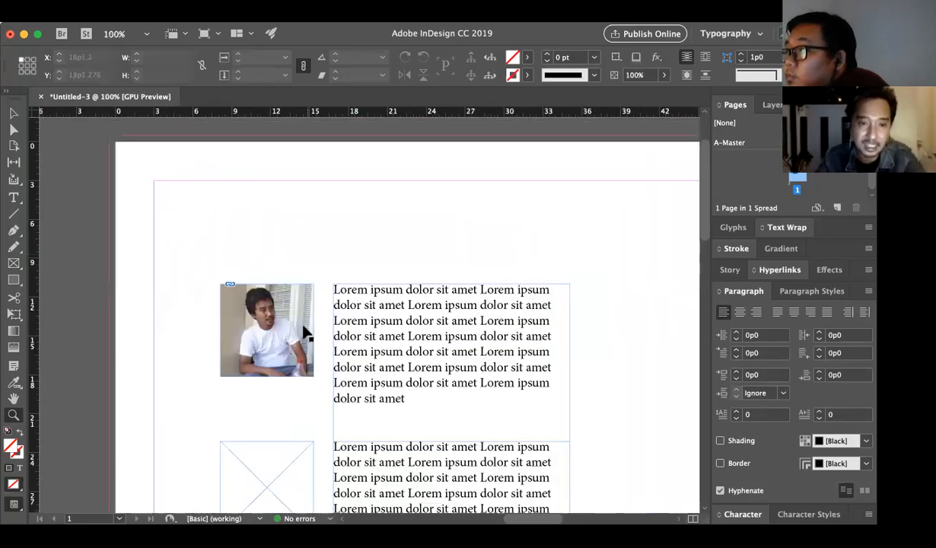
{"action": "key", "text": "v"}
{"action": "left_click", "coordinate": [280, 330]}
{"action": "left_click_drag", "start_coordinate": [428, 450], "coordinate": [464, 474]}
{"action": "left_click", "coordinate": [462, 215]}
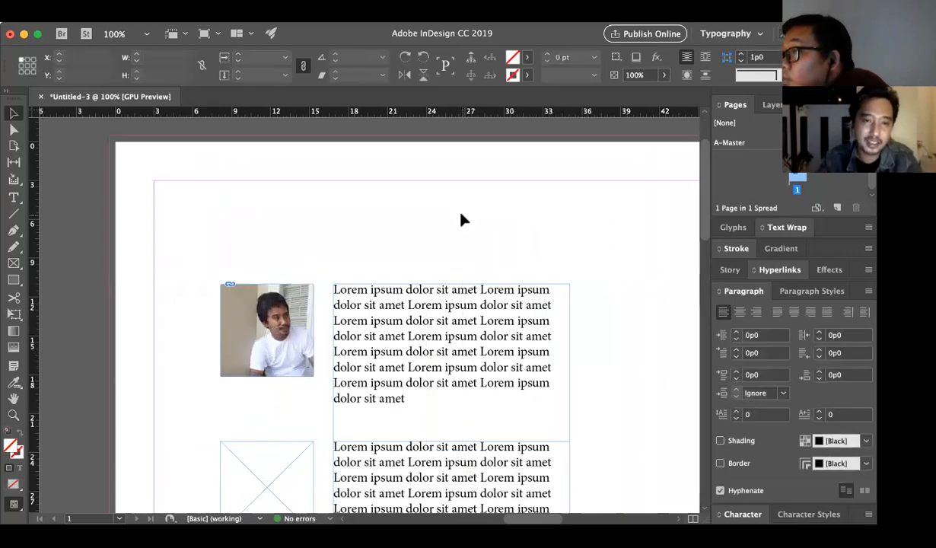
{"action": "double_click", "coordinate": [296, 350]}
{"action": "mouse_move", "coordinate": [296, 351]}
{"action": "left_mouse_down"}
{"action": "mouse_move", "coordinate": [283, 350]}
{"action": "mouse_move", "coordinate": [283, 360]}
{"action": "left_mouse_up"}
{"action": "left_click", "coordinate": [401, 220]}
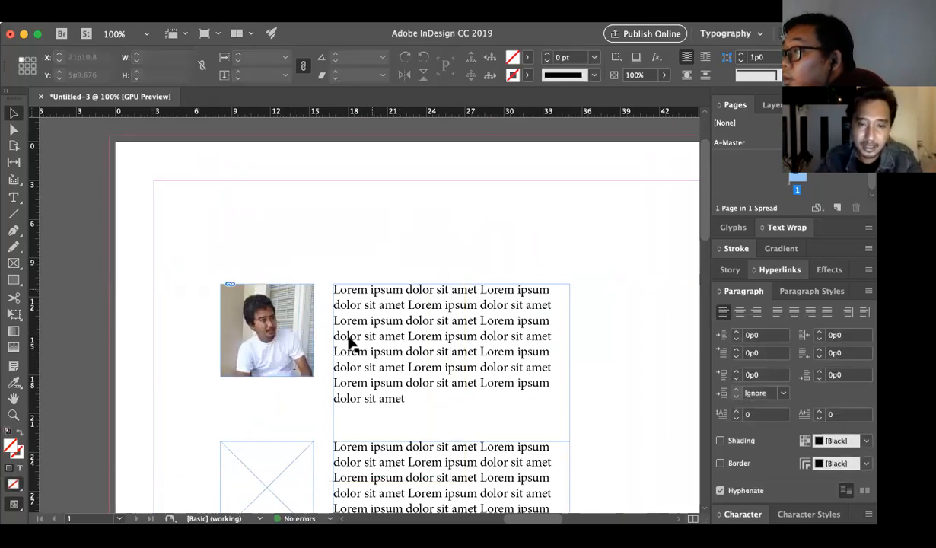
Choose bounding-box text wrap with the first text frame selected, and move the photo frame over the start of that text
{"action": "left_click", "coordinate": [310, 354]}
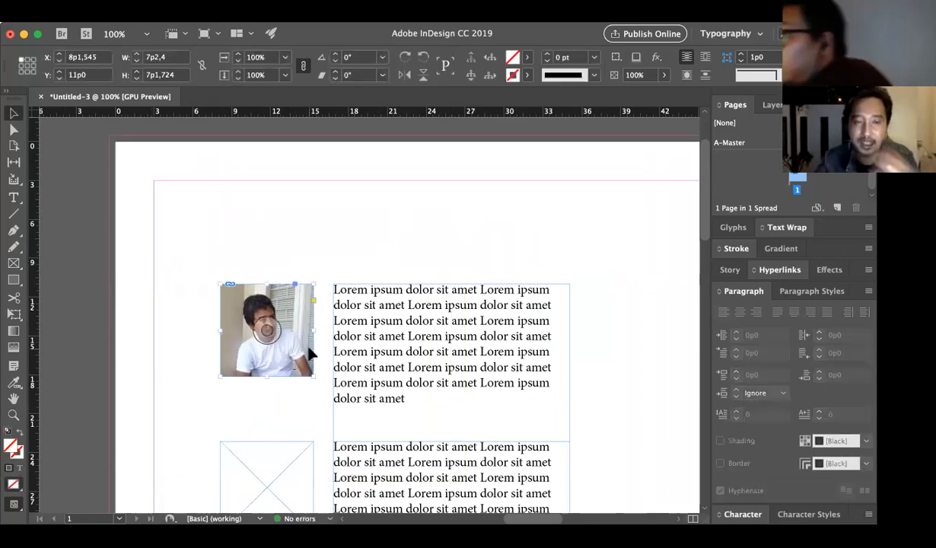
{"action": "left_click", "coordinate": [440, 312]}
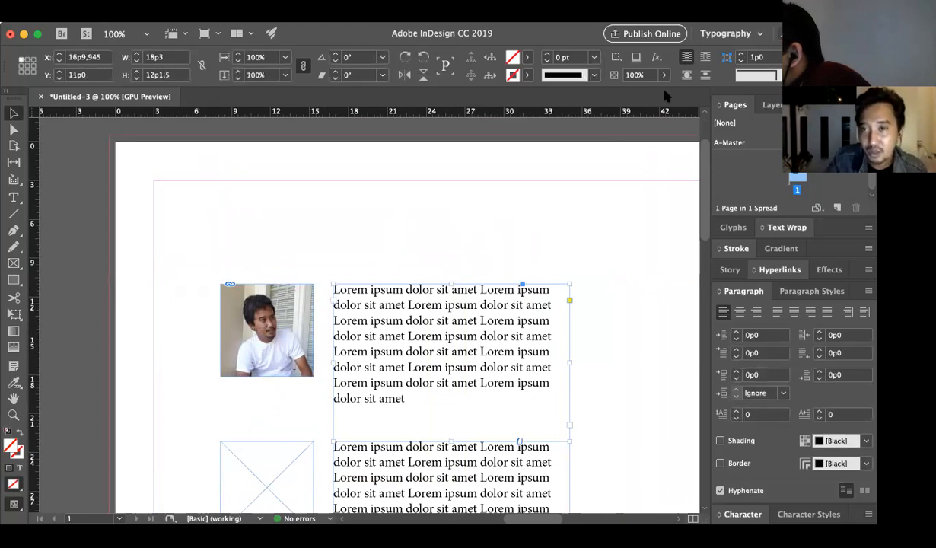
{"action": "left_click", "coordinate": [703, 55]}
{"action": "left_click", "coordinate": [549, 197]}
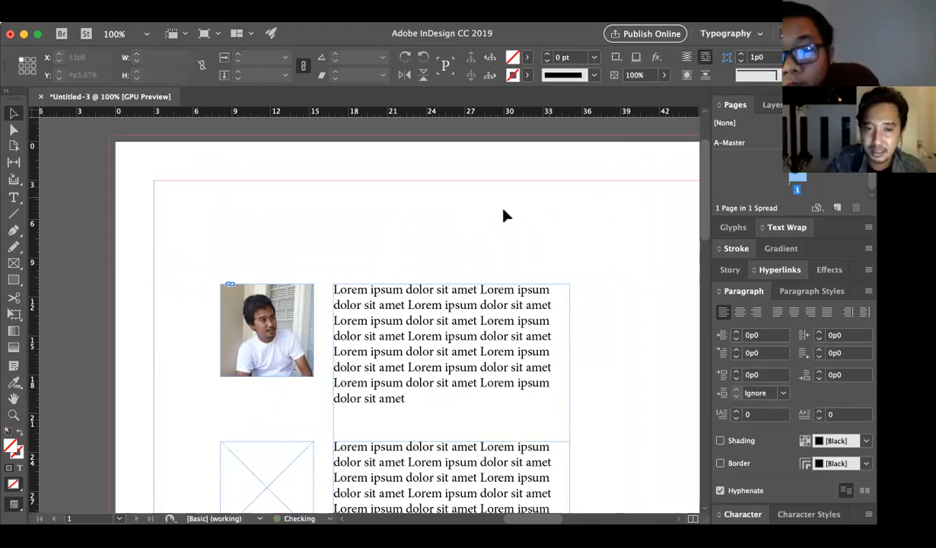
{"action": "left_click", "coordinate": [297, 312]}
{"action": "left_click_drag", "start_coordinate": [299, 308], "coordinate": [405, 302]}
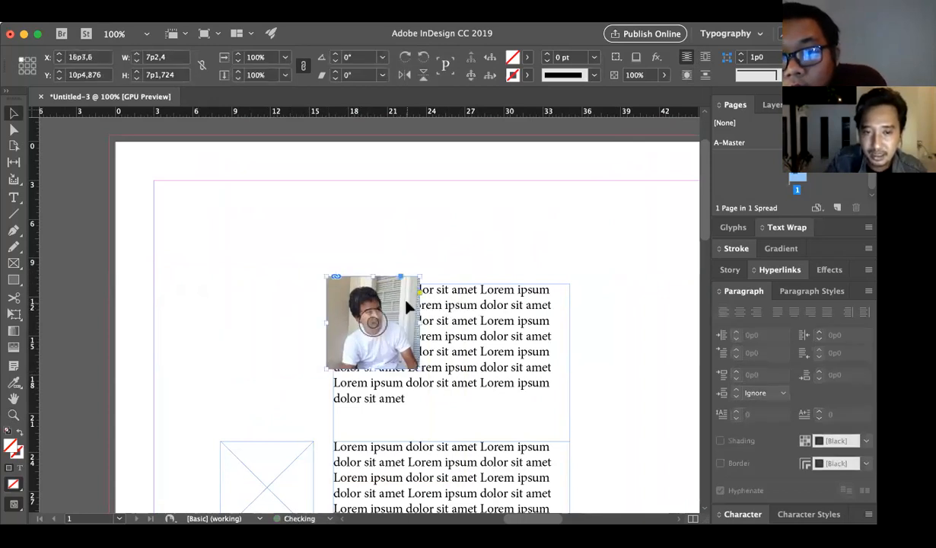
Apply wrap around bounding box to the photo frame and the first text frame together
{"action": "left_click", "coordinate": [390, 253]}
{"action": "left_click", "coordinate": [508, 346]}
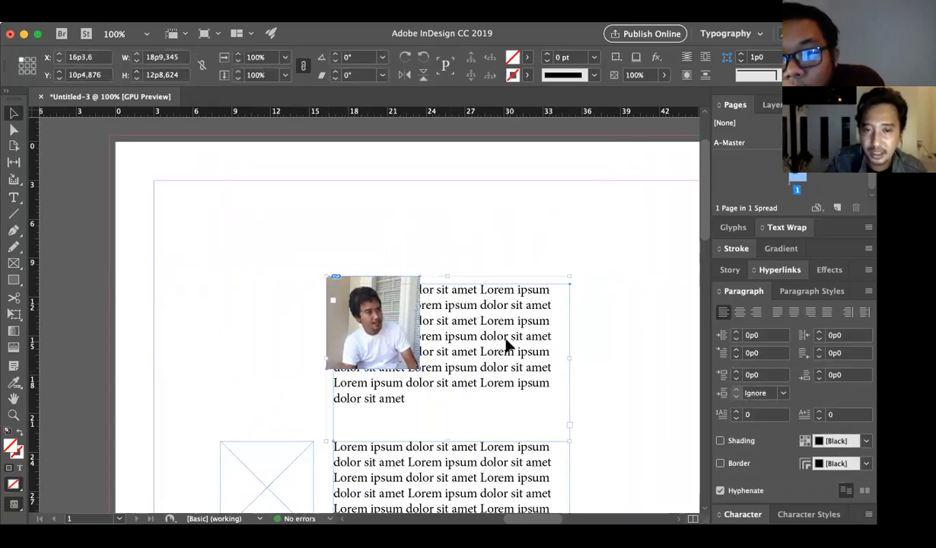
{"action": "left_click", "coordinate": [686, 57]}
{"action": "left_click", "coordinate": [636, 225]}
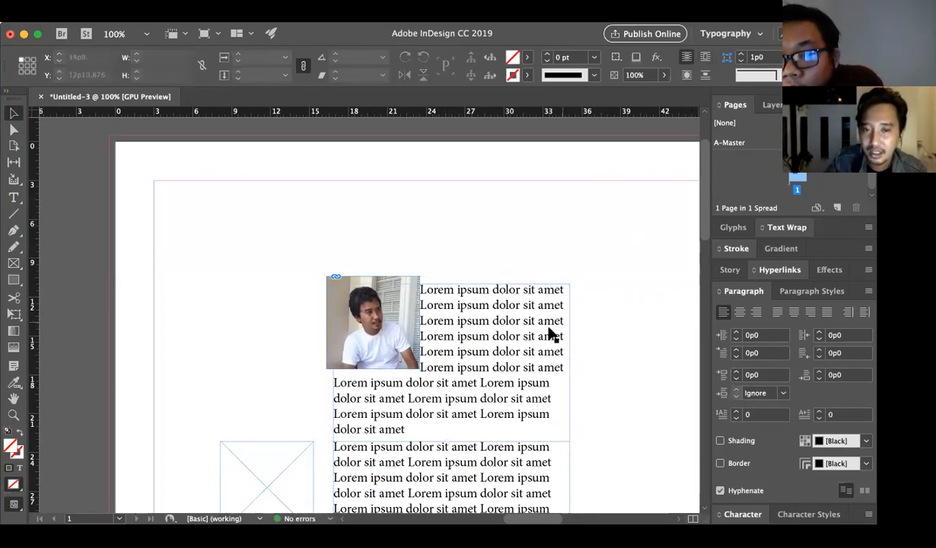
Move the photo frame into the middle of the first text block, and try object-shape text wrap on the image inside it
{"action": "left_click_drag", "start_coordinate": [403, 348], "coordinate": [465, 373]}
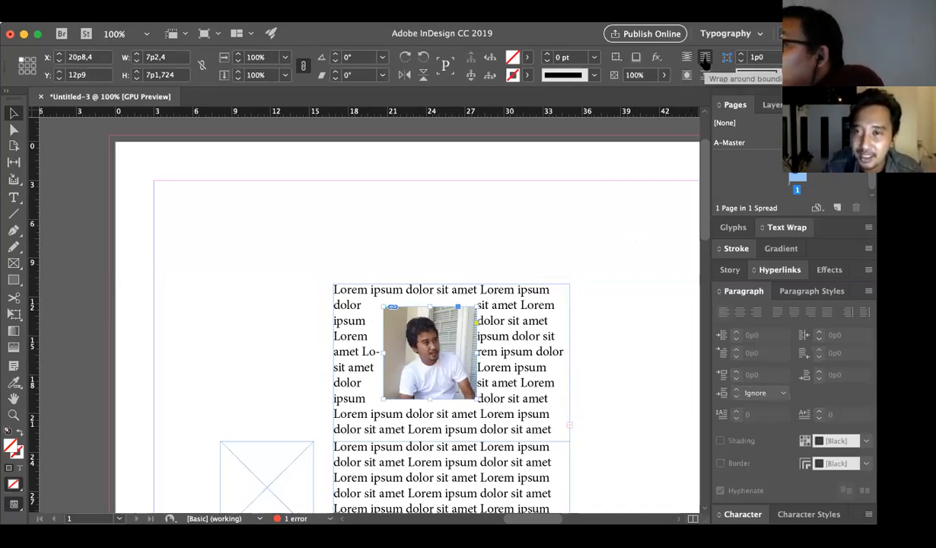
{"action": "left_click", "coordinate": [687, 78]}
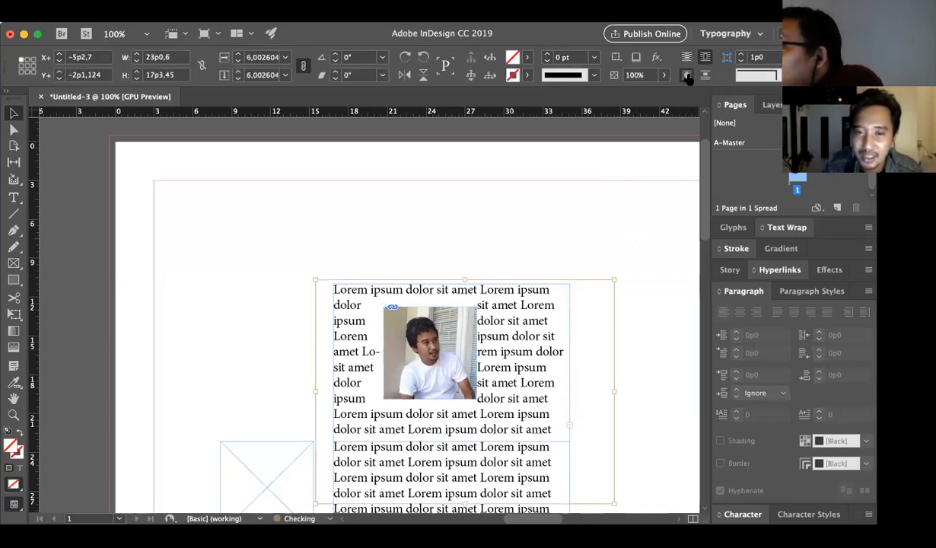
{"action": "left_click", "coordinate": [577, 205]}
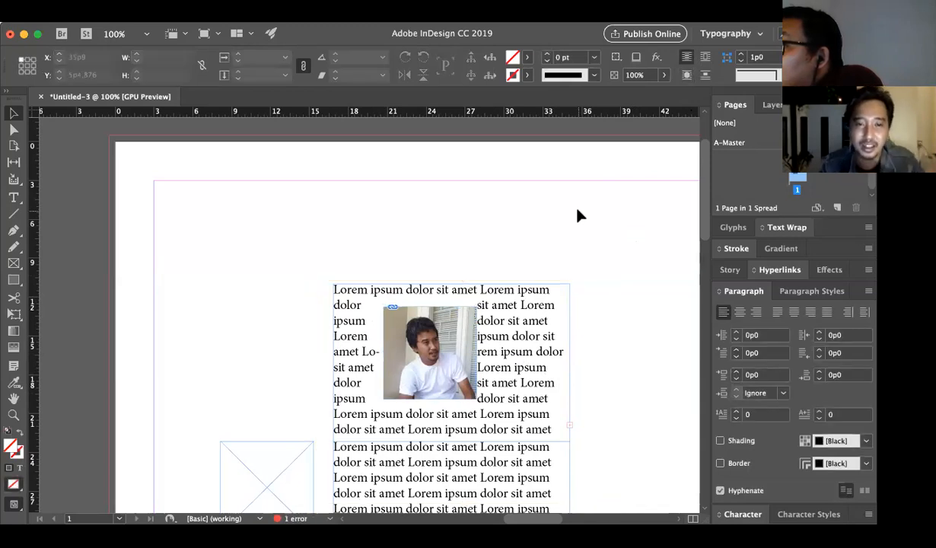
Undo the recent text wrap changes and photo moves, back to before the photo overlapped the first text block
{"action": "key", "text": "super+z"}
{"action": "key", "text": "super+z"}
{"action": "key", "text": "super+z"}
{"action": "key", "text": "super+z"}
{"action": "key", "text": "super+z"}
{"action": "key", "text": "super+z"}
{"action": "key", "text": "super+z"}
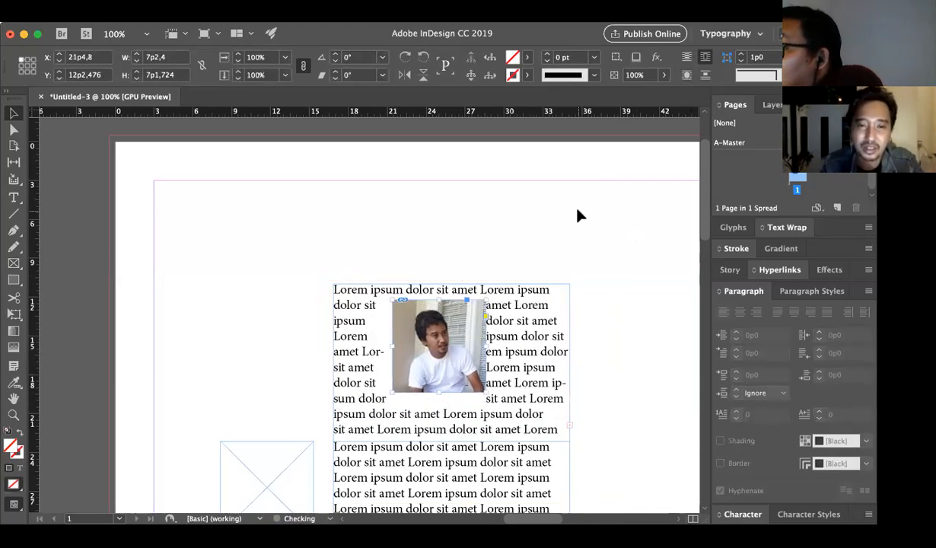
{"action": "key", "text": "super+z"}
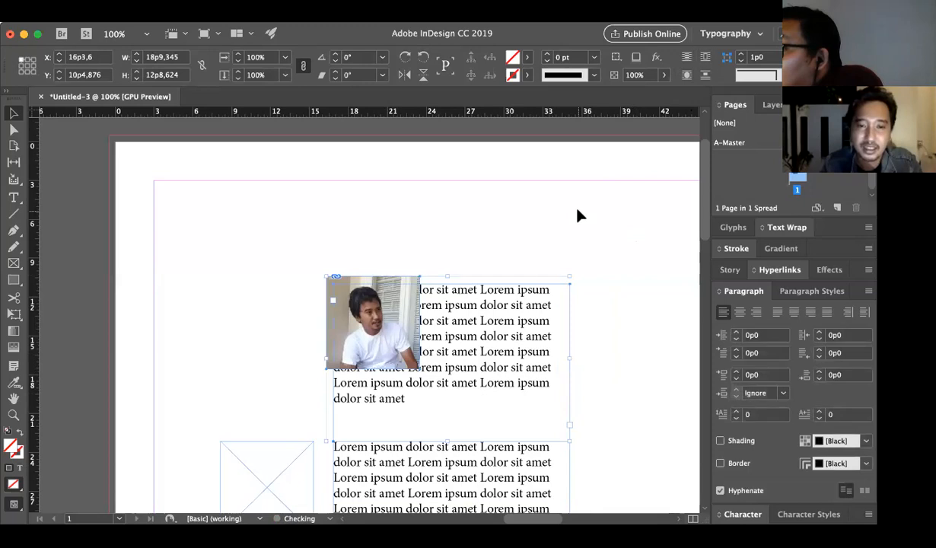
{"action": "key", "text": "super+z"}
Move the photo over the start of the first text block, and apply wrap around object shape to both frames
{"action": "left_click", "coordinate": [577, 216]}
{"action": "left_click_drag", "start_coordinate": [359, 301], "coordinate": [397, 282]}
{"action": "left_click", "coordinate": [418, 227]}
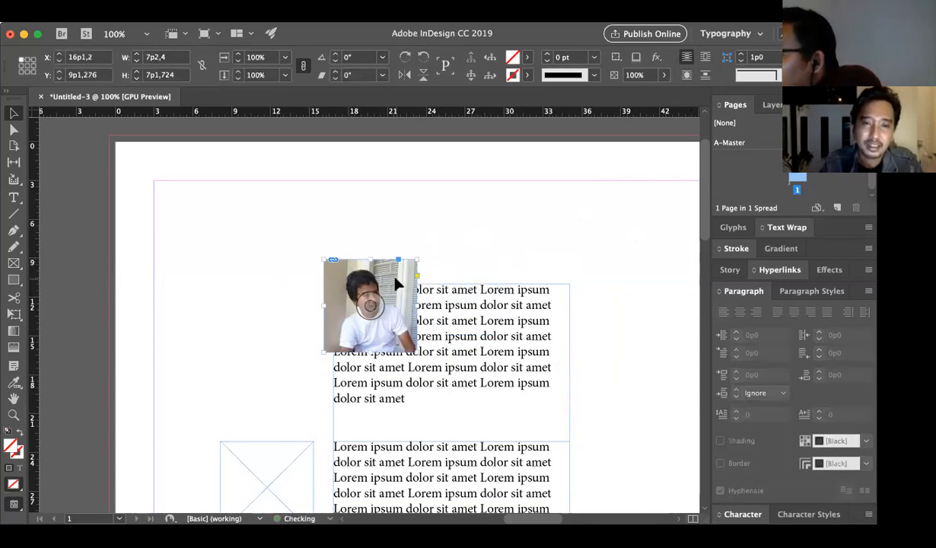
{"action": "left_click", "coordinate": [365, 223]}
{"action": "left_click", "coordinate": [498, 349]}
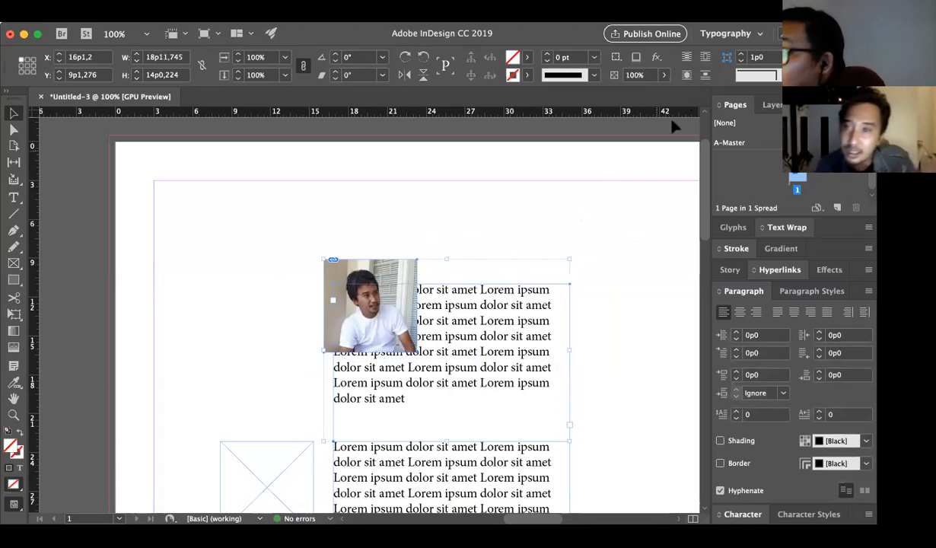
{"action": "left_click", "coordinate": [686, 76]}
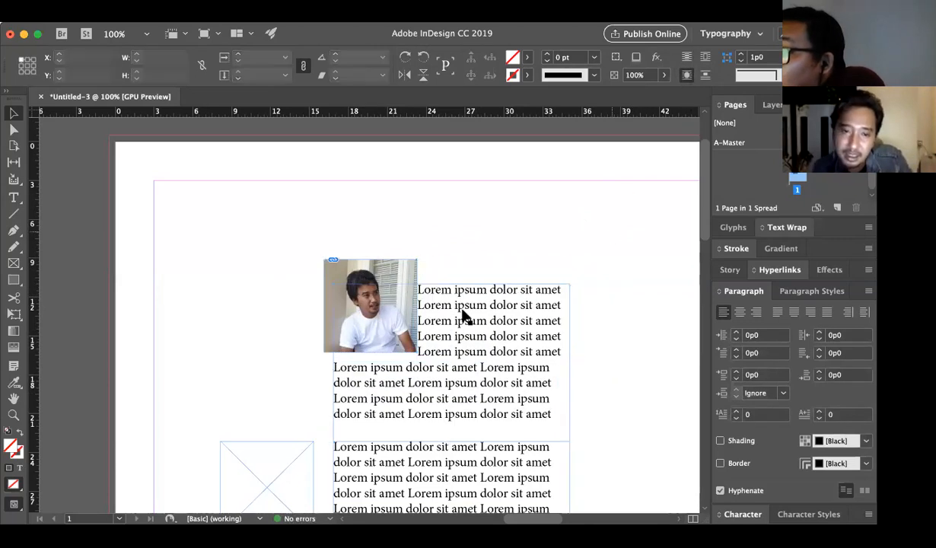
Move the photo frame into the middle of the first text block, to about X 20p1 and Y 12p1
{"action": "left_click", "coordinate": [411, 331]}
{"action": "left_click_drag", "start_coordinate": [410, 323], "coordinate": [461, 361]}
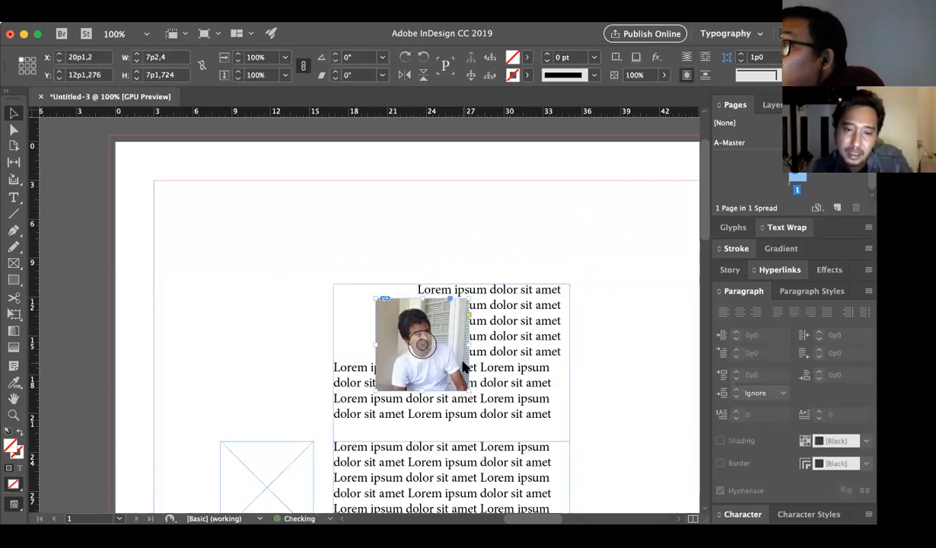
{"action": "left_click", "coordinate": [591, 383]}
Reshape the photo frame by moving only its lower-right corner point inward to about X 25p0, Y 17p5
{"action": "key", "text": "a"}
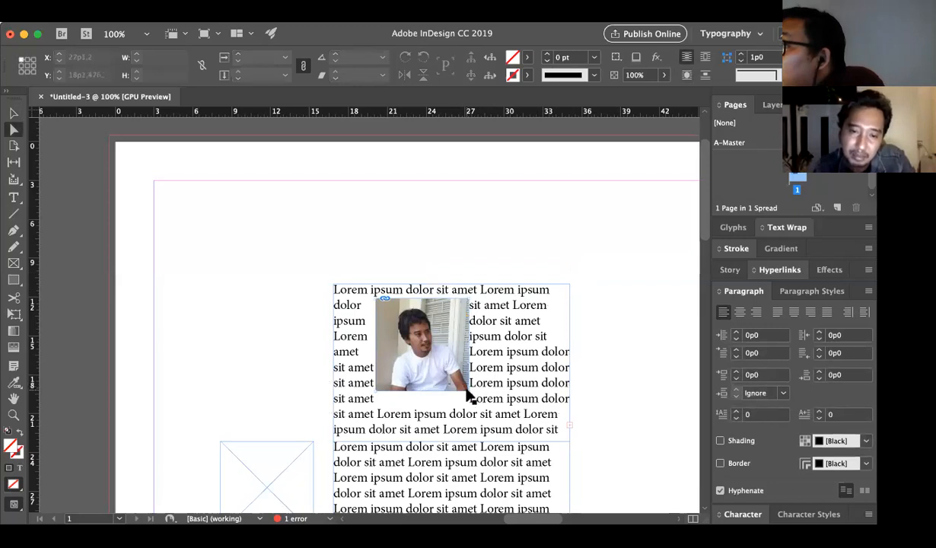
{"action": "left_click", "coordinate": [464, 388]}
{"action": "left_click_drag", "start_coordinate": [464, 387], "coordinate": [440, 372]}
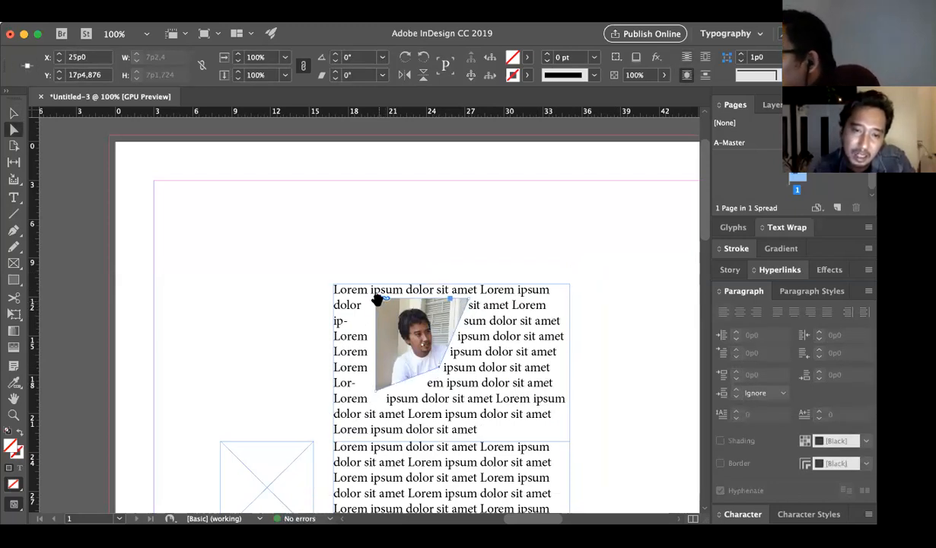
Move the upper-left corner point of the photo frame inward to slant its outline, and deselect it
{"action": "left_click_drag", "start_coordinate": [380, 303], "coordinate": [391, 328]}
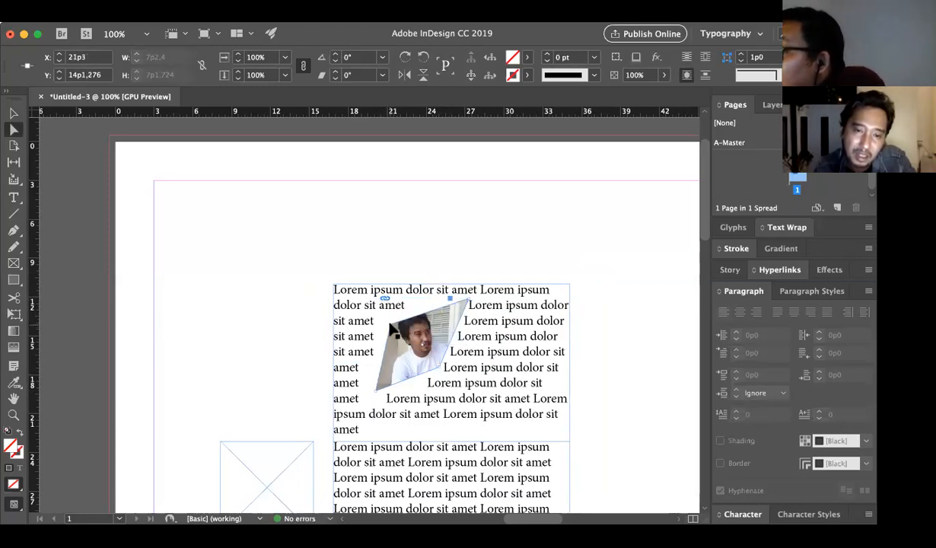
{"action": "left_click", "coordinate": [462, 238]}
{"action": "key", "text": "v"}
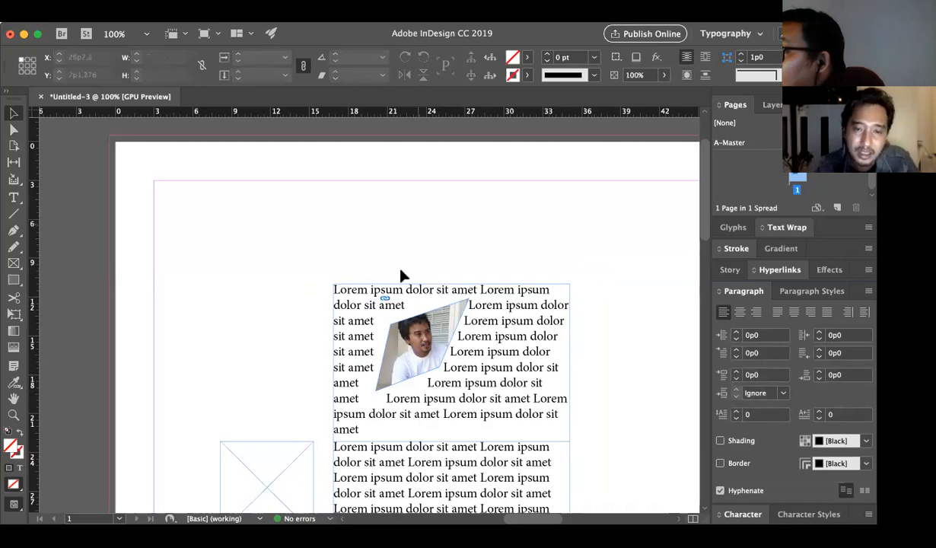
Switch the document display to Overprint Preview
{"action": "scroll", "coordinate": [403, 275], "scroll_direction": "down", "scroll_amount": 5}
{"action": "scroll", "coordinate": [403, 275], "scroll_direction": "right", "scroll_amount": 1}
{"action": "scroll", "coordinate": [543, 253], "scroll_direction": "up", "scroll_amount": 6}
{"action": "scroll", "coordinate": [544, 253], "scroll_direction": "right", "scroll_amount": 1}
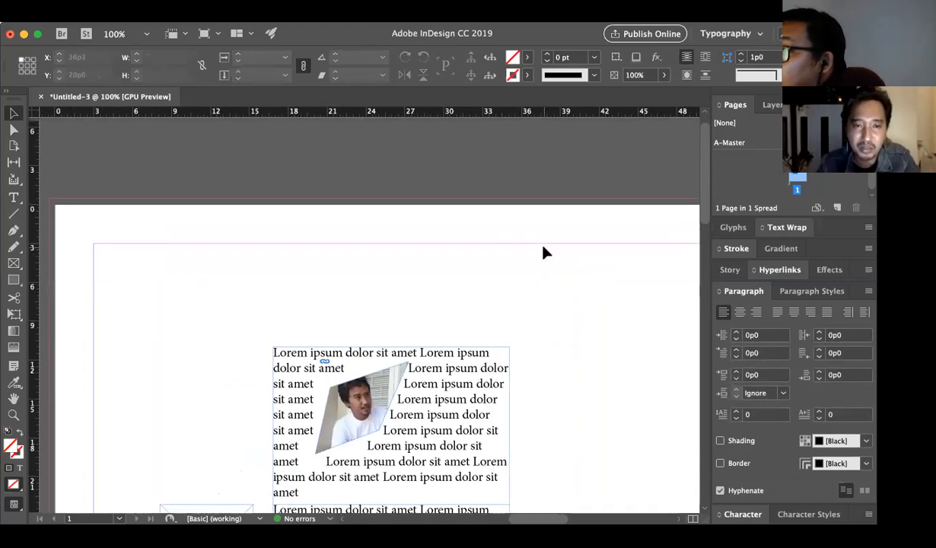
{"action": "scroll", "coordinate": [544, 253], "scroll_direction": "down", "scroll_amount": 1}
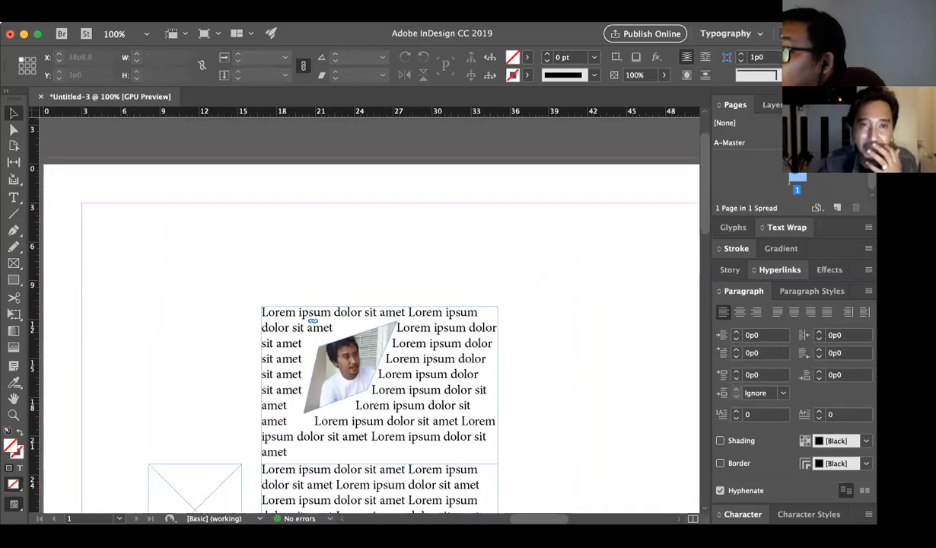
{"action": "left_click", "coordinate": [332, 12]}
{"action": "left_click", "coordinate": [346, 43]}
{"action": "key", "text": "z"}
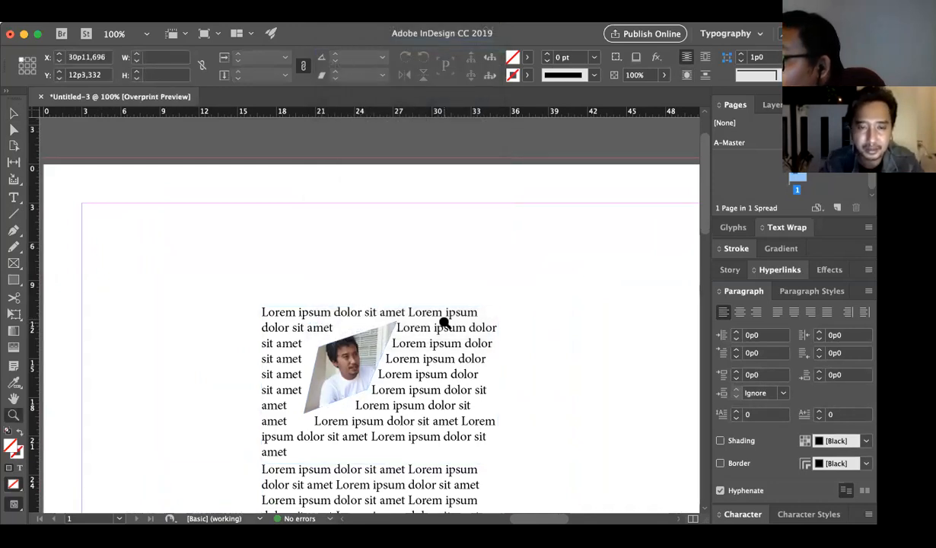
Move the text frame with the photo toward the page's upper-left corner and the text frame below it to the right
{"action": "left_click", "coordinate": [443, 322], "text": "alt"}
{"action": "scroll", "coordinate": [444, 322], "scroll_direction": "down", "scroll_amount": 4}
{"action": "key", "text": "v"}
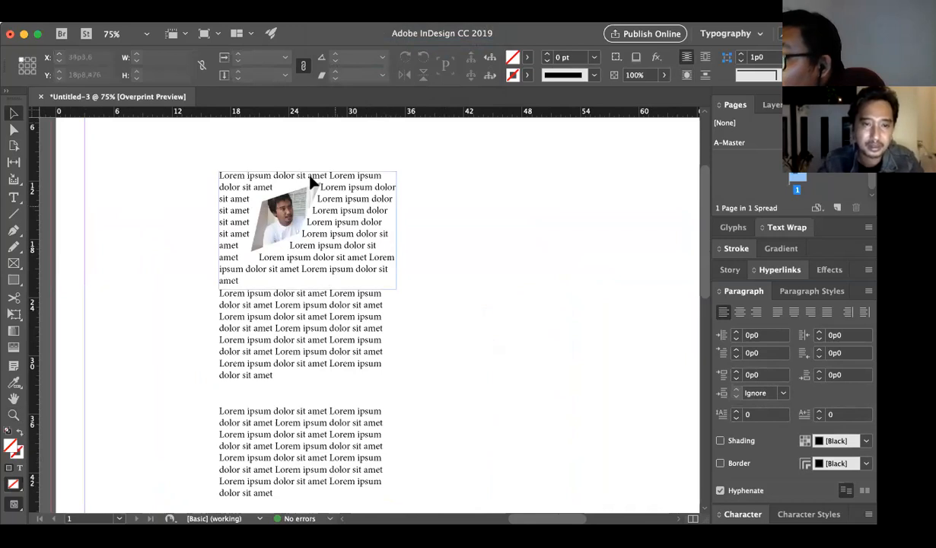
{"action": "left_click_drag", "start_coordinate": [348, 232], "coordinate": [256, 195]}
{"action": "left_click", "coordinate": [341, 313]}
{"action": "left_click_drag", "start_coordinate": [342, 316], "coordinate": [528, 275]}
{"action": "left_click", "coordinate": [464, 392]}
Delete the text frame on the right side of the page and the topmost of the three stacked text frames
{"action": "scroll", "coordinate": [456, 384], "scroll_direction": "down", "scroll_amount": 4}
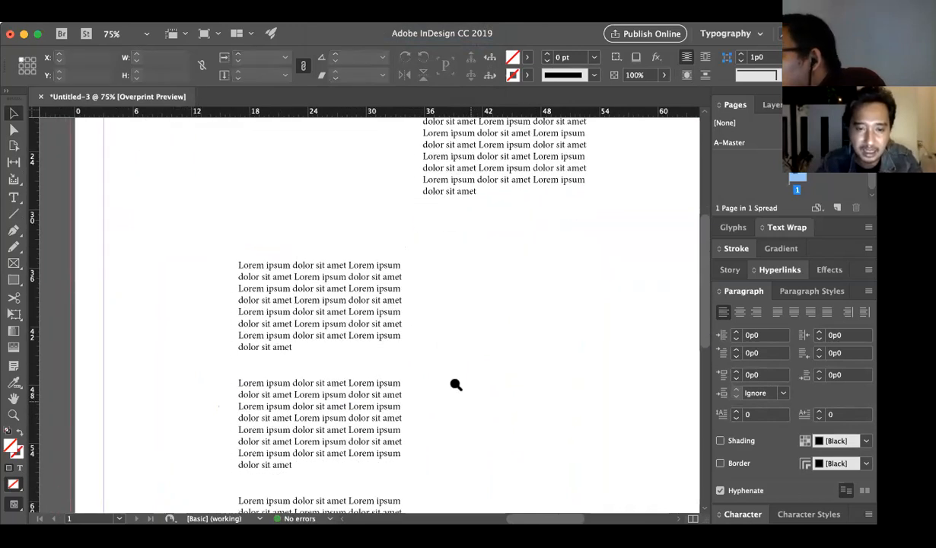
{"action": "left_click", "coordinate": [435, 343], "text": "alt+super"}
{"action": "left_click", "coordinate": [435, 343], "text": "alt+super"}
{"action": "left_click_drag", "start_coordinate": [425, 379], "coordinate": [319, 288]}
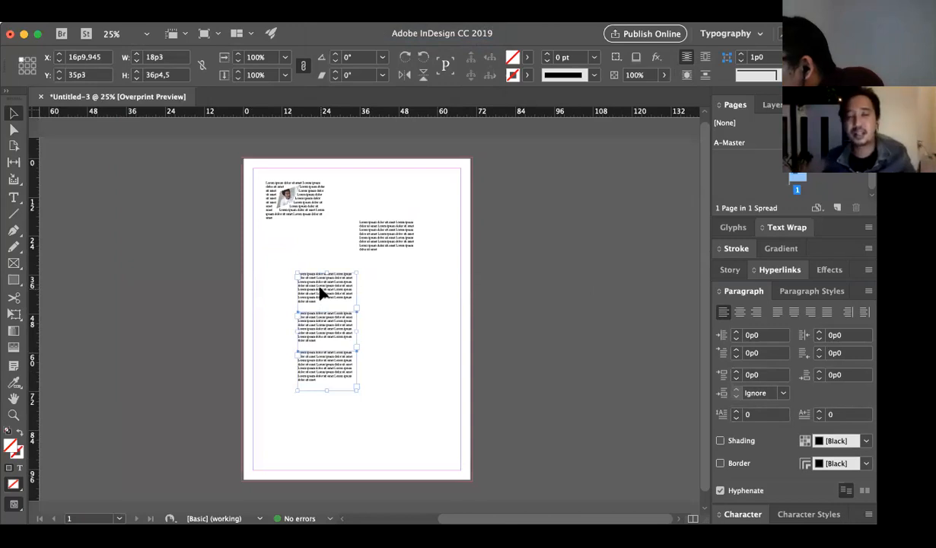
{"action": "left_click", "coordinate": [404, 295]}
{"action": "left_click", "coordinate": [389, 276], "text": "super"}
{"action": "left_click_drag", "start_coordinate": [451, 343], "coordinate": [270, 241]}
{"action": "key", "text": "BackSpace"}
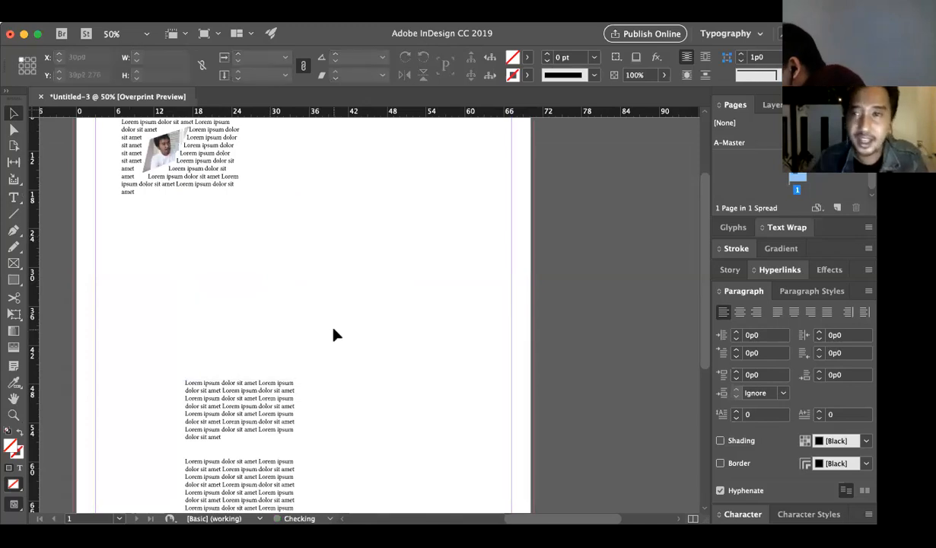
Delete the two remaining stacked text frames, leaving the one that wraps around the photo
{"action": "scroll", "coordinate": [334, 338], "scroll_direction": "down", "scroll_amount": 4}
{"action": "left_click_drag", "start_coordinate": [362, 427], "coordinate": [242, 230]}
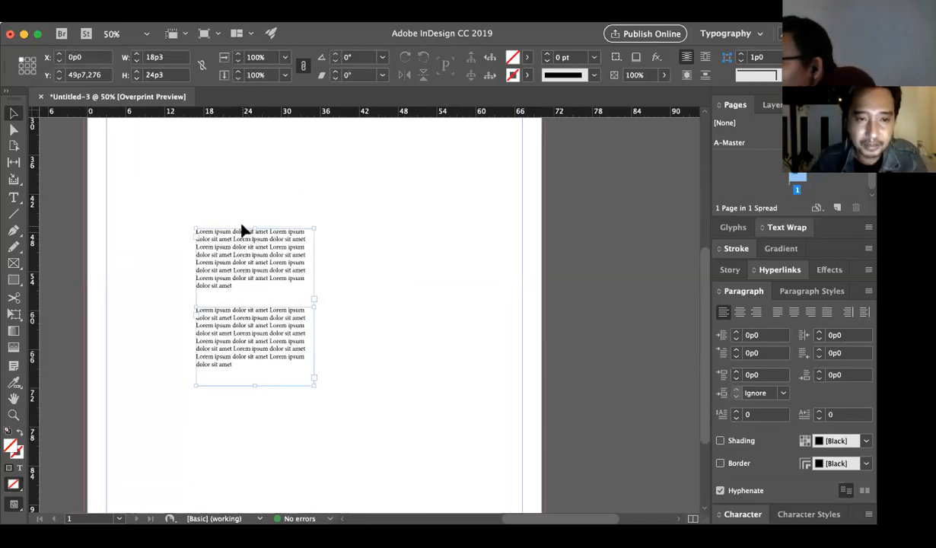
{"action": "key", "text": "BackSpace"}
{"action": "scroll", "coordinate": [303, 194], "scroll_direction": "up", "scroll_amount": 5}
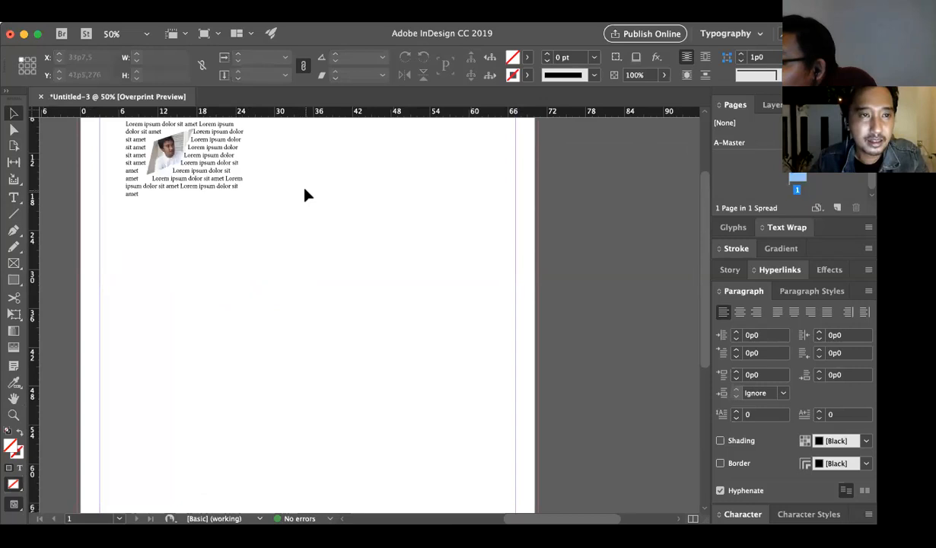
{"action": "scroll", "coordinate": [305, 196], "scroll_direction": "up", "scroll_amount": 2}
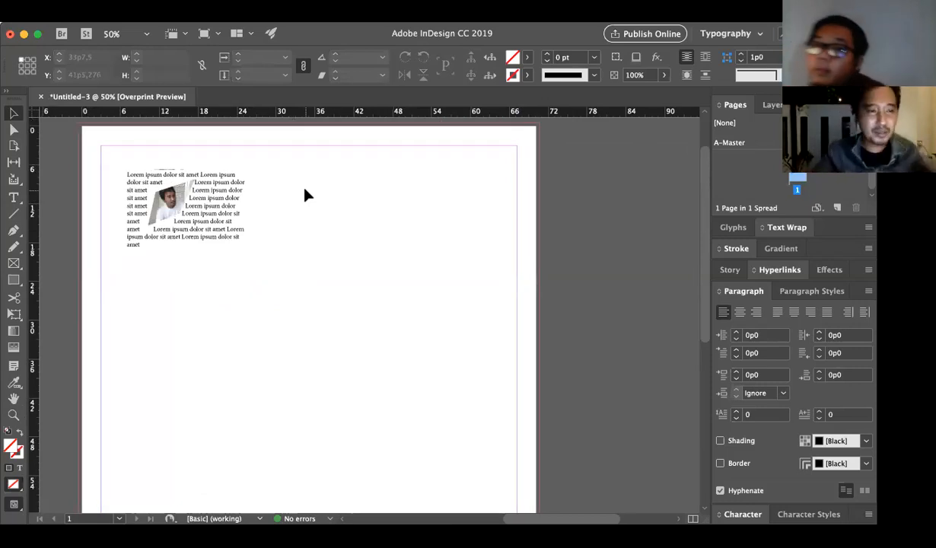
Draw a wide horizontal rectangle about 67p8 by 4p0 below the text frame, starting at the left margin
{"action": "key", "text": "z"}
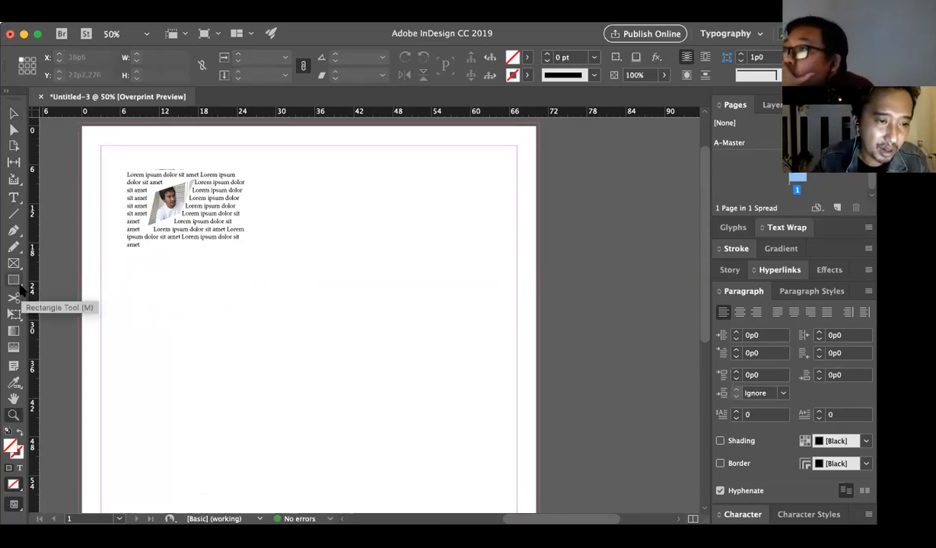
{"action": "key", "text": "l"}
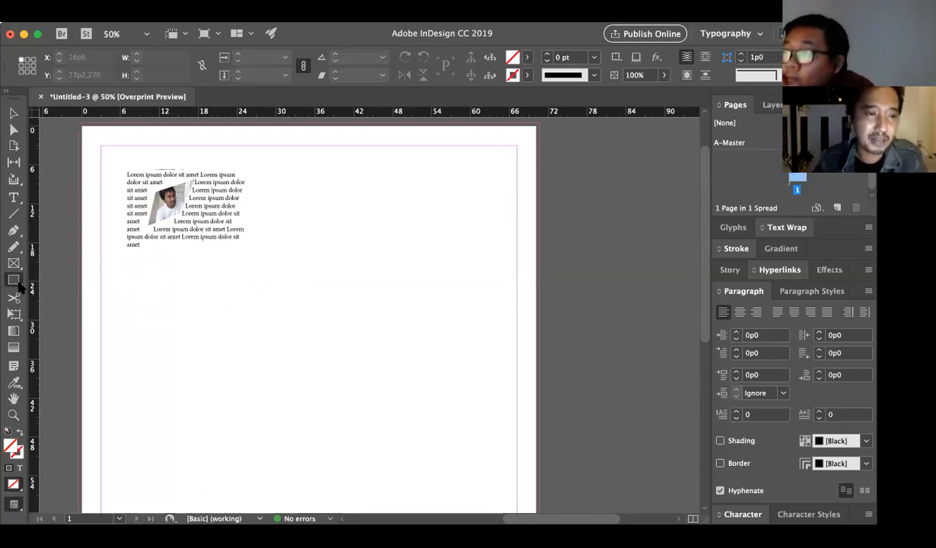
{"action": "left_click_drag", "start_coordinate": [102, 268], "coordinate": [539, 295]}
{"action": "key", "text": "v"}
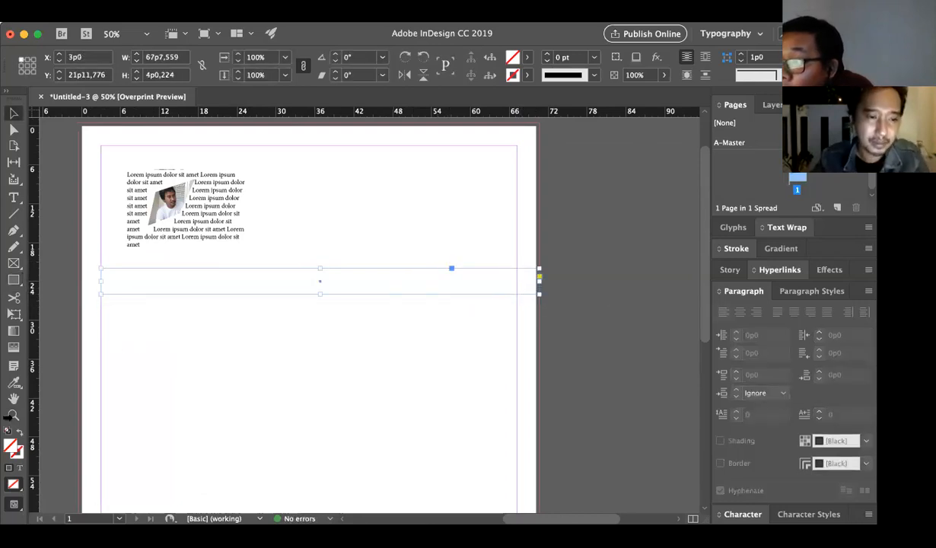
Fill the rectangle with the dark navy colour 001c2f
{"action": "double_click", "coordinate": [14, 447]}
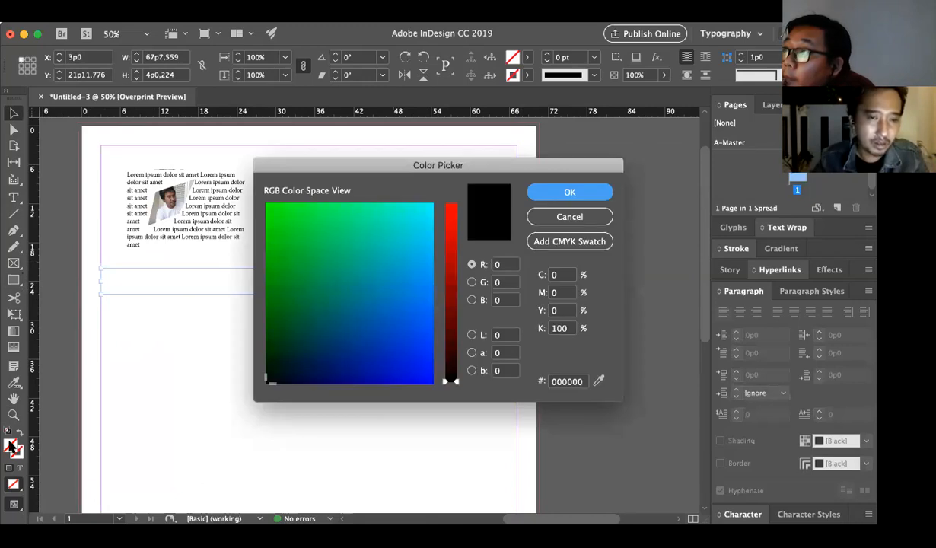
{"action": "left_click_drag", "start_coordinate": [323, 375], "coordinate": [296, 365]}
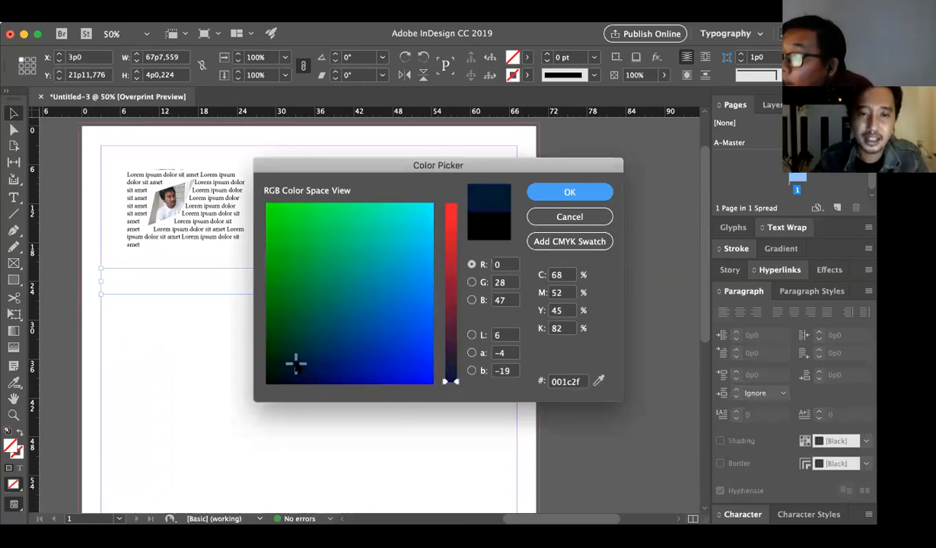
{"action": "left_click", "coordinate": [610, 191]}
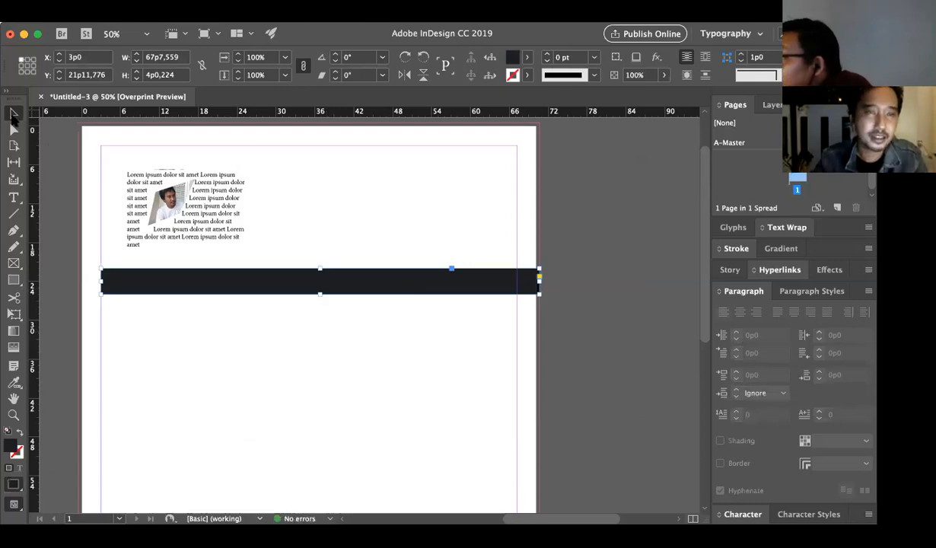
{"action": "left_click", "coordinate": [332, 365]}
Move the dark bar down to the page's bottom edge, with its left end at the page's left edge
{"action": "key", "text": "super+minus"}
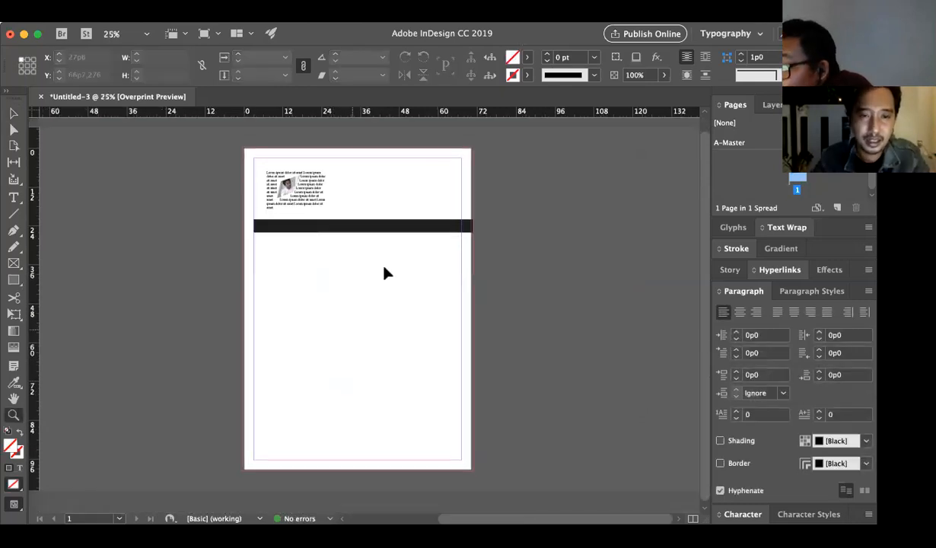
{"action": "left_click_drag", "start_coordinate": [419, 232], "coordinate": [408, 464]}
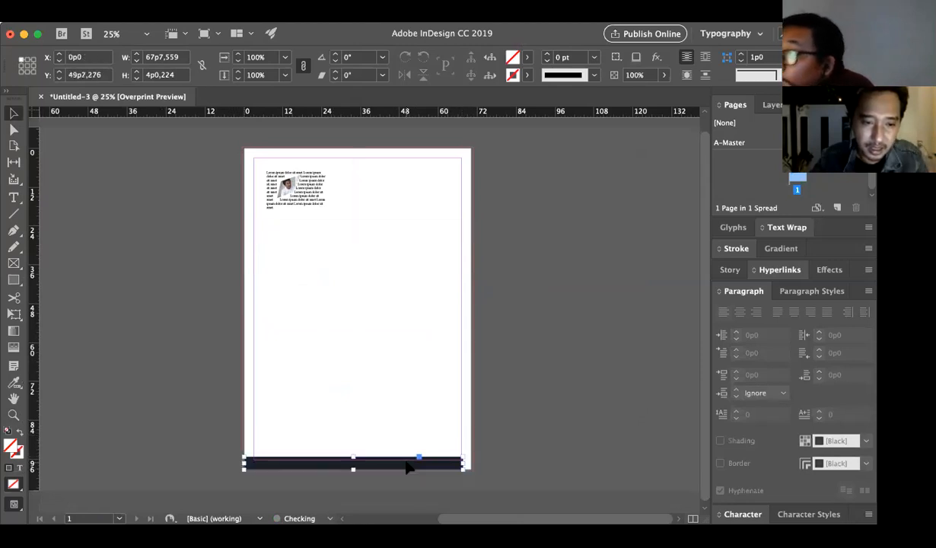
{"action": "left_click", "coordinate": [403, 404]}
Shift the dark bar outward so its lower-left corner meets the corner of the bleed guides
{"action": "key", "text": "z"}
{"action": "left_click", "coordinate": [286, 423]}
{"action": "left_click", "coordinate": [286, 424]}
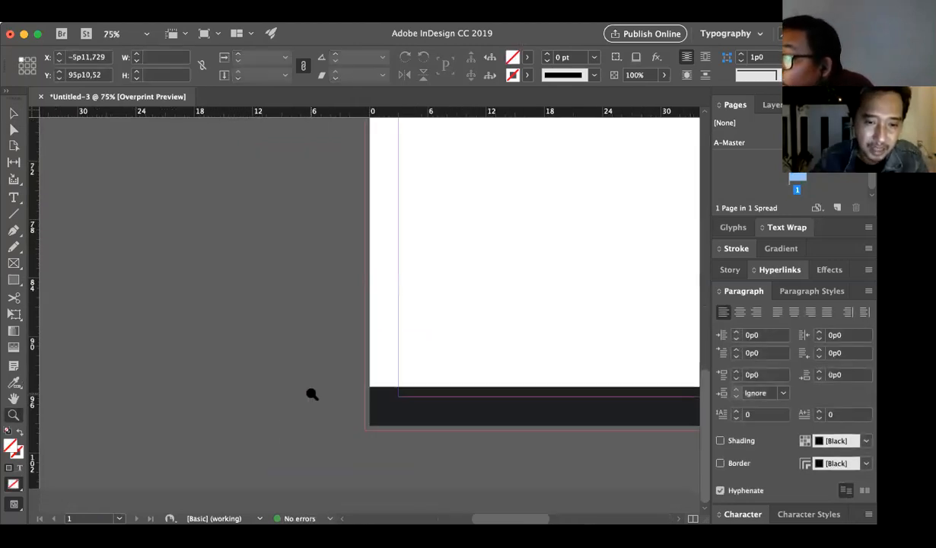
{"action": "left_click", "coordinate": [311, 393]}
{"action": "left_click", "coordinate": [499, 390]}
{"action": "key", "text": "v"}
{"action": "left_click_drag", "start_coordinate": [455, 362], "coordinate": [456, 376]}
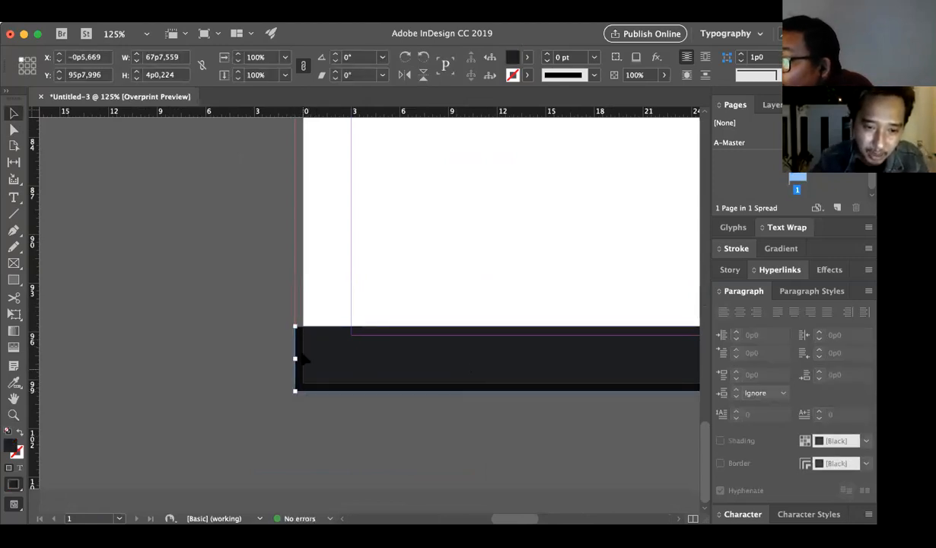
{"action": "left_click", "coordinate": [429, 278]}
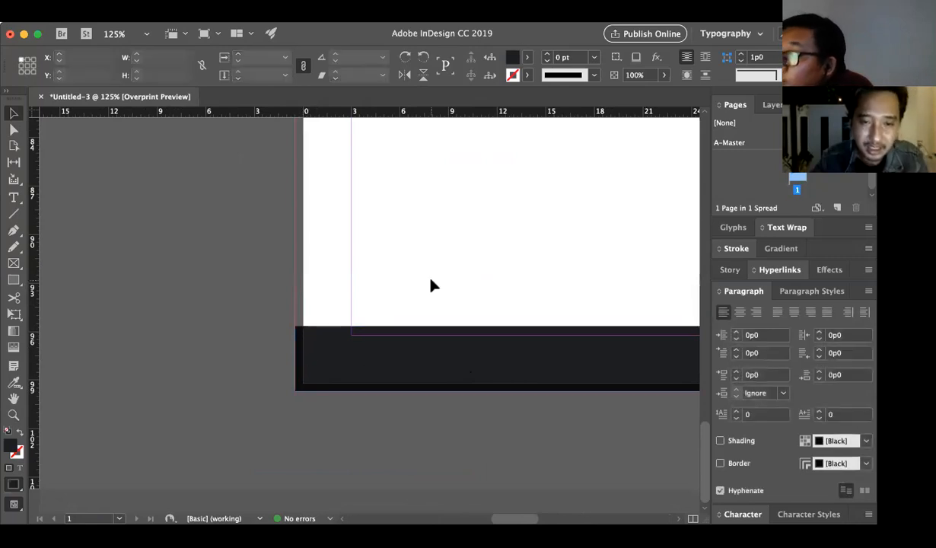
Lower the dark bar's top edge to the bottom margin line, making the bar about 3p6 high
{"action": "key", "text": "z"}
{"action": "left_click", "coordinate": [430, 277], "text": "alt"}
{"action": "key", "text": "v"}
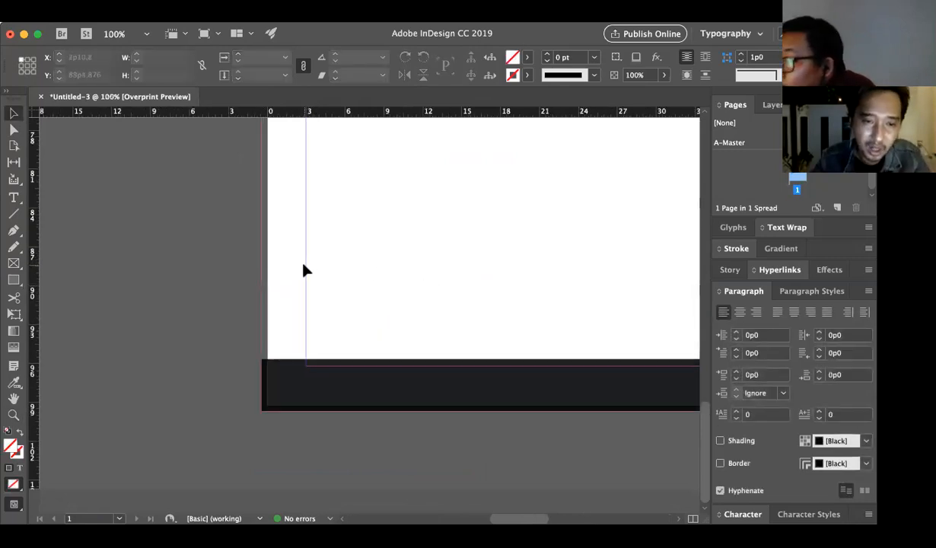
{"action": "left_click", "coordinate": [357, 373]}
{"action": "scroll", "coordinate": [508, 375], "scroll_direction": "left", "scroll_amount": 5}
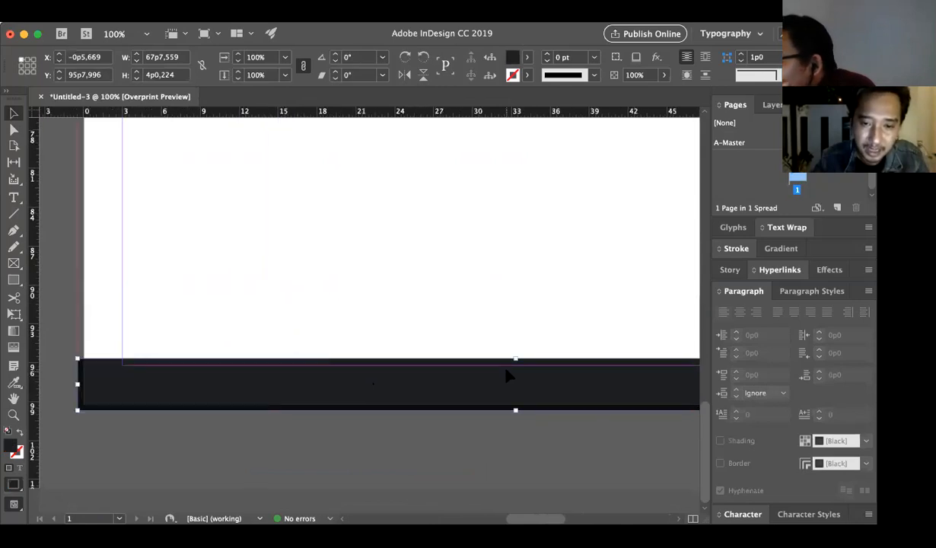
{"action": "left_click_drag", "start_coordinate": [514, 357], "coordinate": [514, 366]}
{"action": "left_click", "coordinate": [516, 330]}
Extend the dark bar's right end to the right bleed guide, making the bar about 71p1 wide
{"action": "key", "text": "z"}
{"action": "left_click", "coordinate": [504, 330], "text": "alt"}
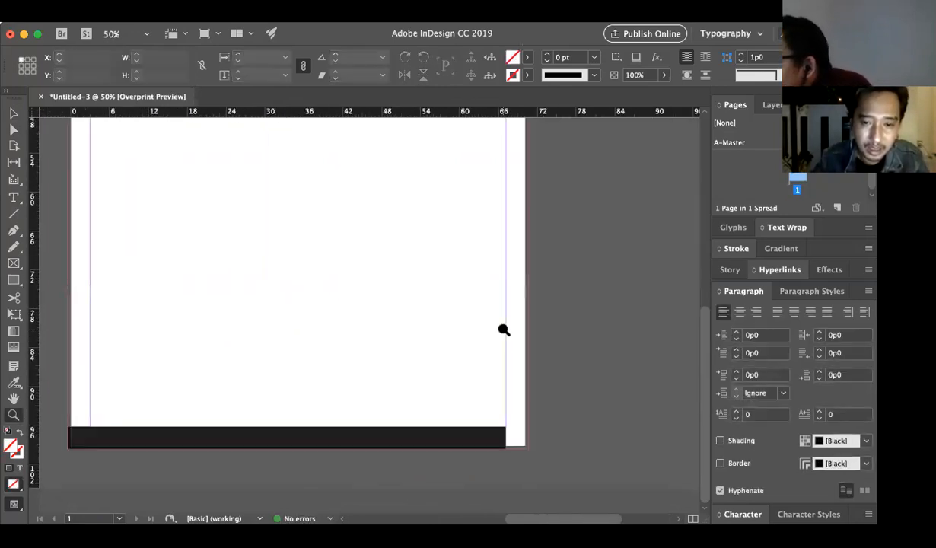
{"action": "scroll", "coordinate": [456, 373], "scroll_direction": "right", "scroll_amount": 3}
{"action": "key", "text": "v"}
{"action": "left_click", "coordinate": [433, 439]}
{"action": "left_click_drag", "start_coordinate": [440, 440], "coordinate": [463, 437]}
{"action": "left_click", "coordinate": [359, 384]}
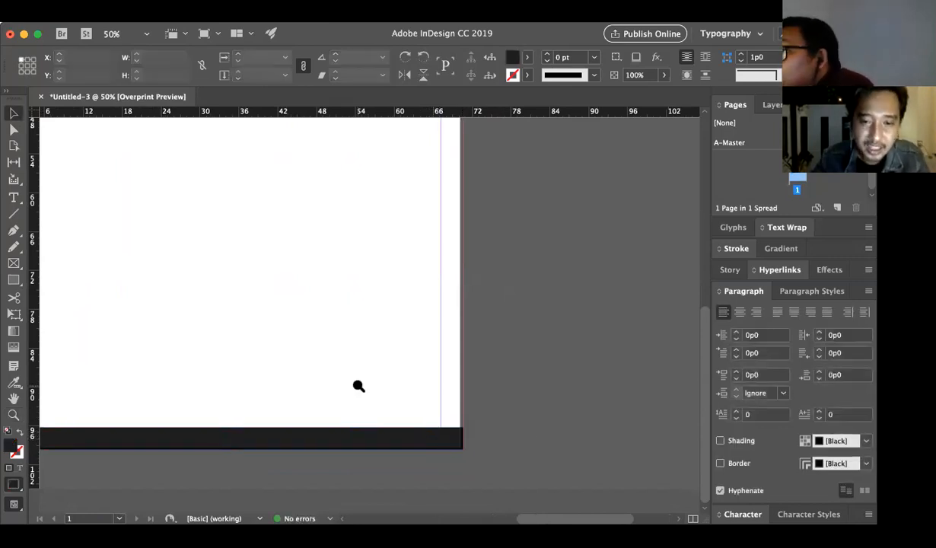
Delete the dark footer bar from page 1
{"action": "key", "text": "z"}
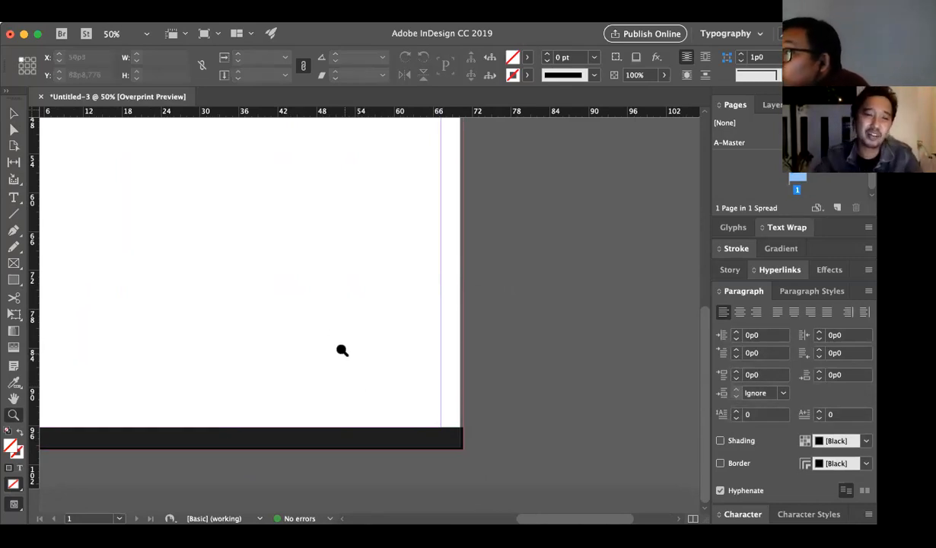
{"action": "left_click", "coordinate": [319, 326], "text": "alt"}
{"action": "left_click", "coordinate": [418, 344]}
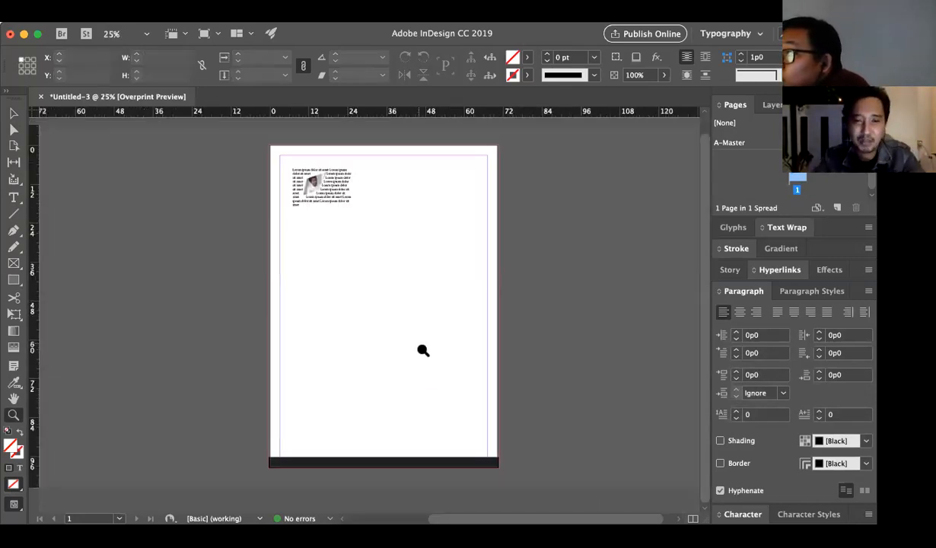
{"action": "key", "text": "v"}
{"action": "left_click", "coordinate": [382, 462]}
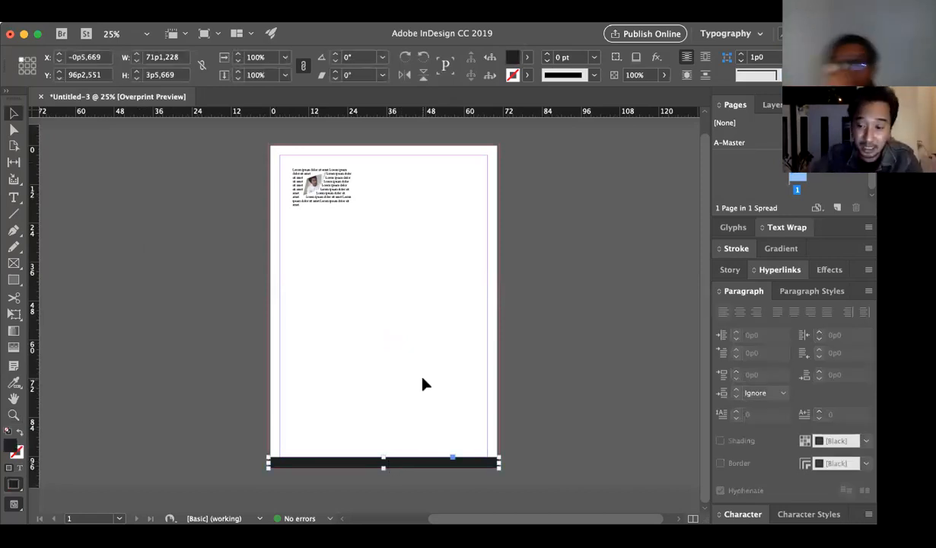
{"action": "key", "text": "Delete"}
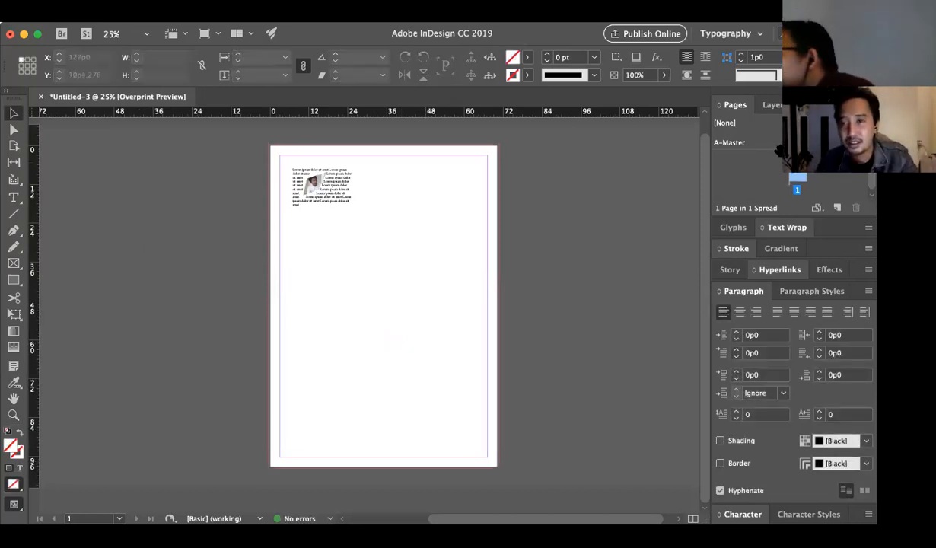
Open the A-Master spread for editing
{"action": "left_click_drag", "start_coordinate": [777, 149], "coordinate": [776, 169]}
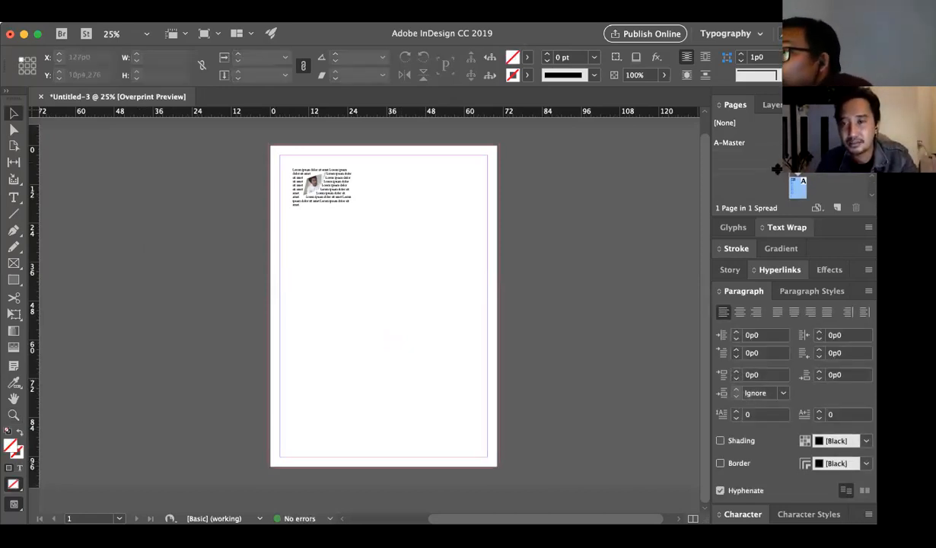
{"action": "left_click", "coordinate": [781, 222]}
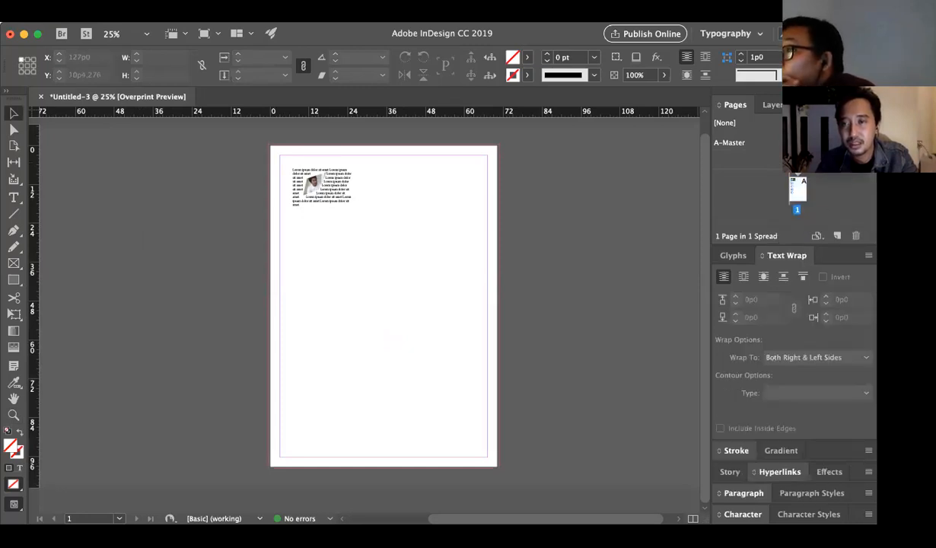
{"action": "double_click", "coordinate": [791, 143]}
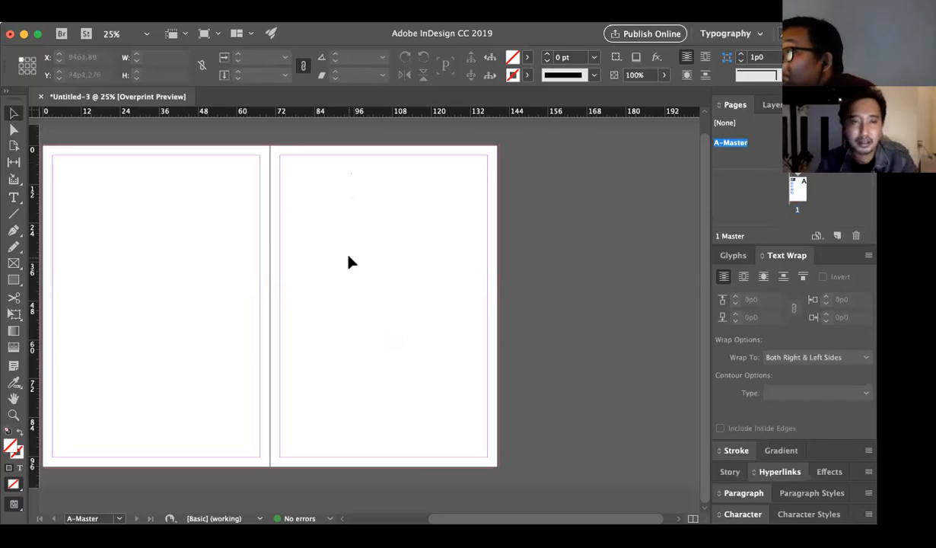
Draw a rectangle about 70p2 by 3p3 across the foot of the right master page and fill it with dark colour 1c1e21
{"action": "left_click", "coordinate": [13, 279]}
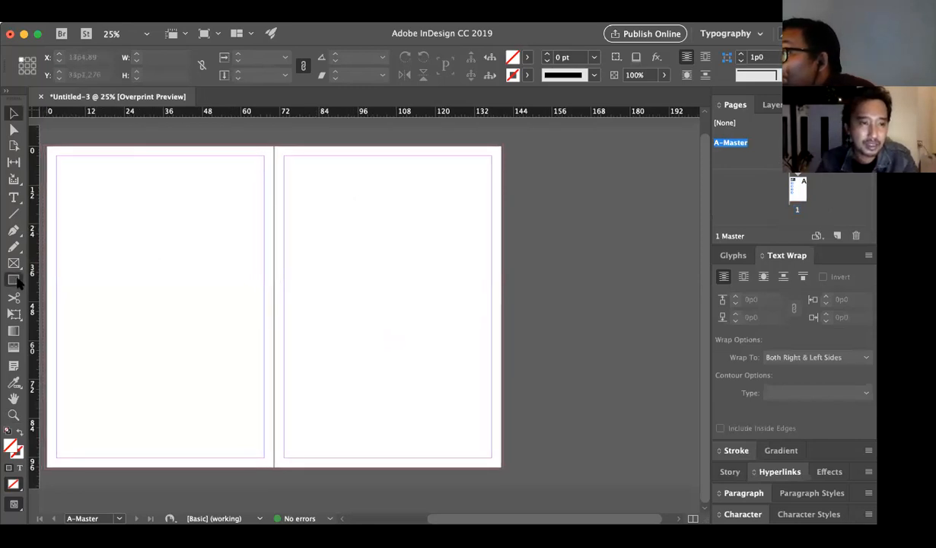
{"action": "left_click_drag", "start_coordinate": [275, 465], "coordinate": [497, 458]}
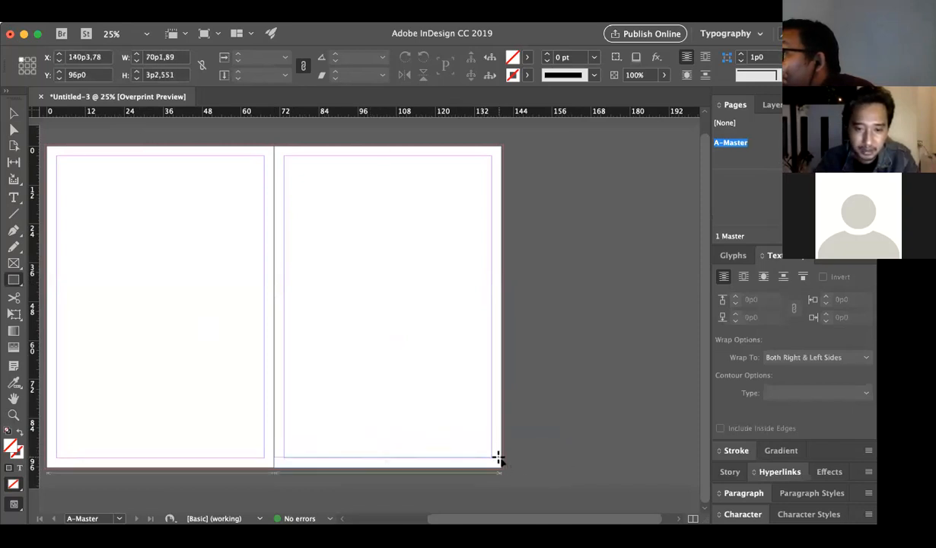
{"action": "double_click", "coordinate": [12, 448]}
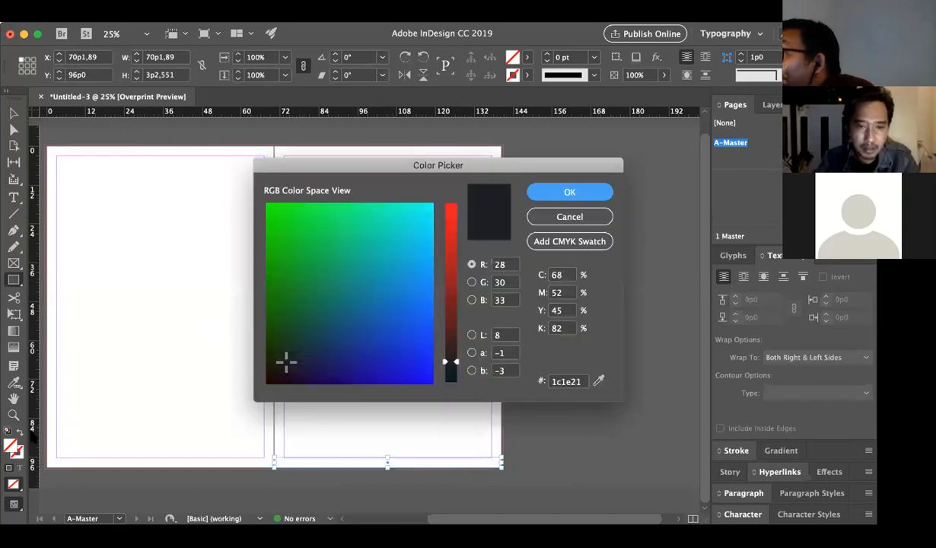
{"action": "left_click", "coordinate": [570, 193]}
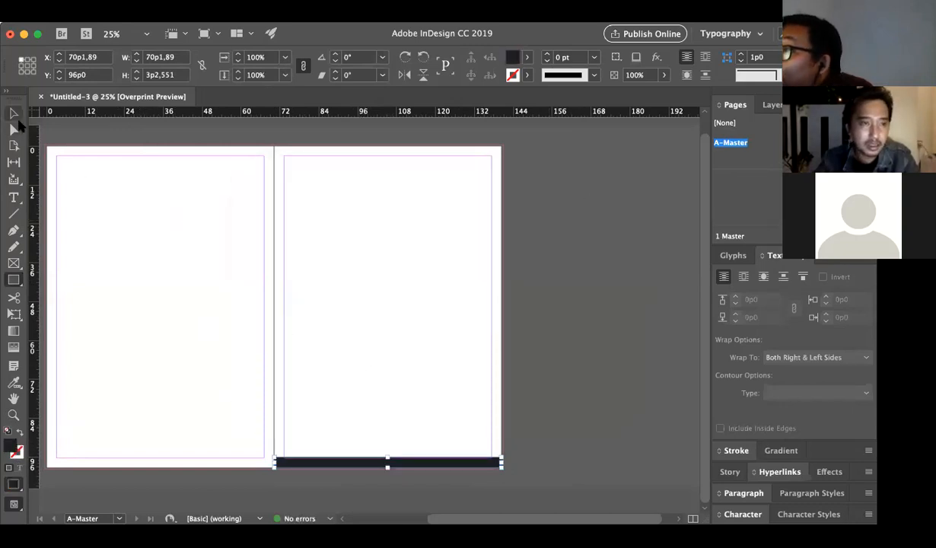
Move the dark bar down so its lower edge meets the bottom bleed guide
{"action": "key", "text": "z"}
{"action": "left_click", "coordinate": [333, 454]}
{"action": "left_click", "coordinate": [308, 417]}
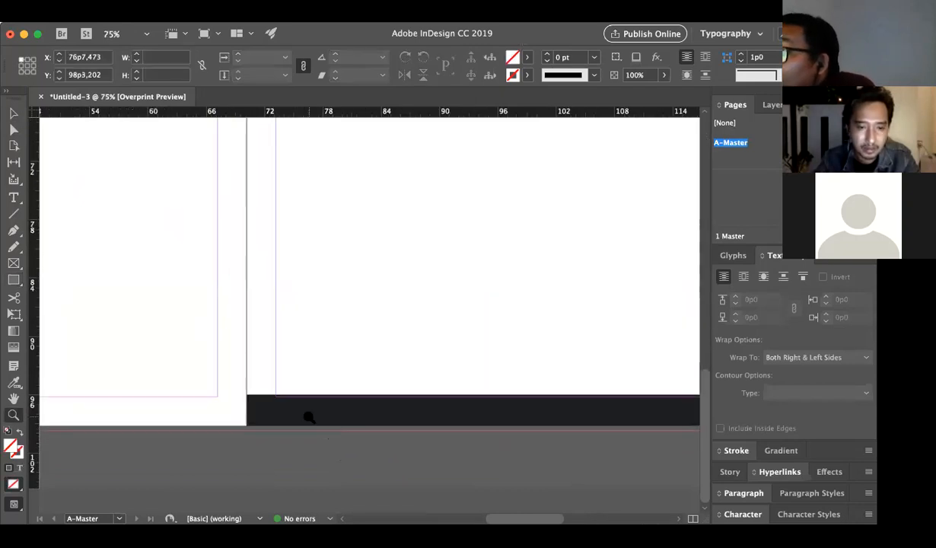
{"action": "left_click", "coordinate": [308, 417]}
{"action": "key", "text": "v"}
{"action": "left_click", "coordinate": [387, 348]}
{"action": "left_click_drag", "start_coordinate": [389, 372], "coordinate": [389, 359]}
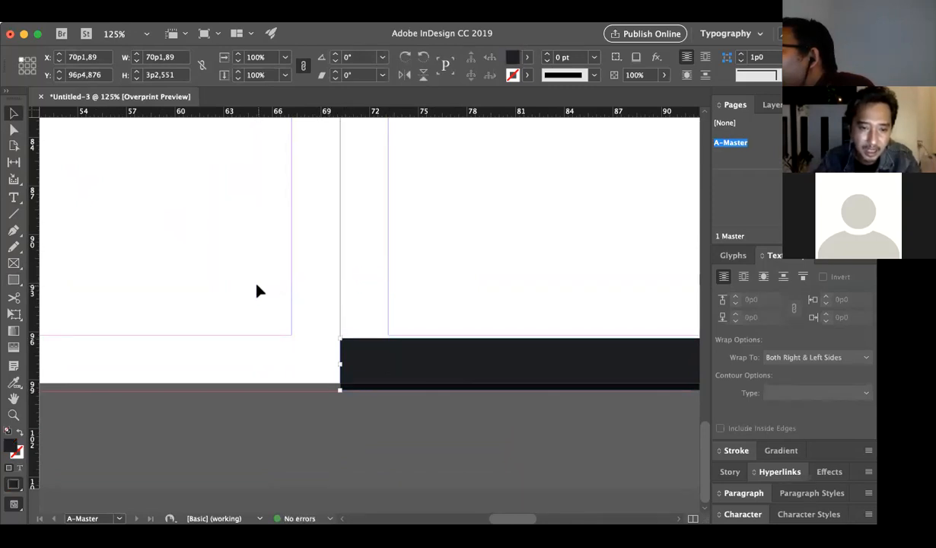
Resize the bar to reach the right and bottom bleed guides and the bottom margin line, about 70p8 wide and 3p6 high
{"action": "scroll", "coordinate": [504, 299], "scroll_direction": "right", "scroll_amount": 15}
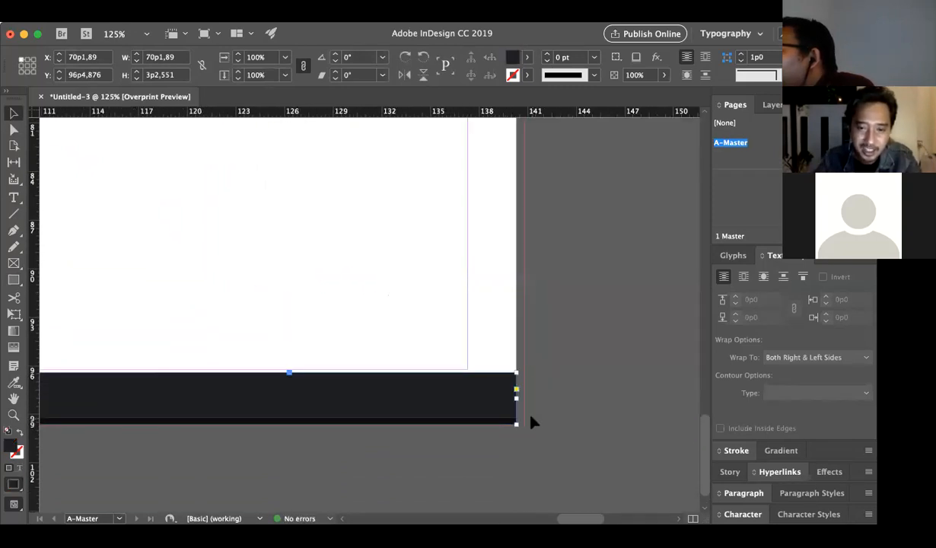
{"action": "left_click_drag", "start_coordinate": [520, 399], "coordinate": [524, 399]}
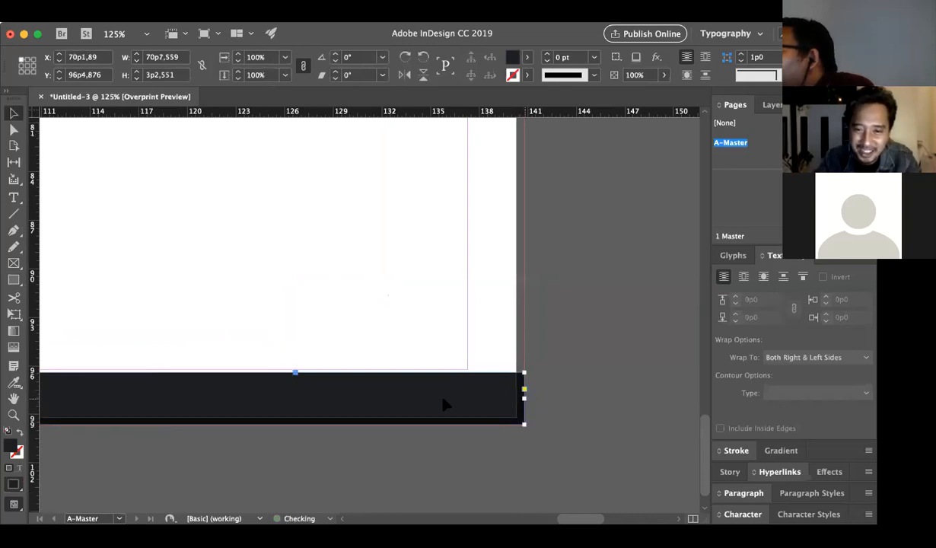
{"action": "scroll", "coordinate": [281, 427], "scroll_direction": "down", "scroll_amount": 2}
{"action": "scroll", "coordinate": [273, 422], "scroll_direction": "left", "scroll_amount": 6}
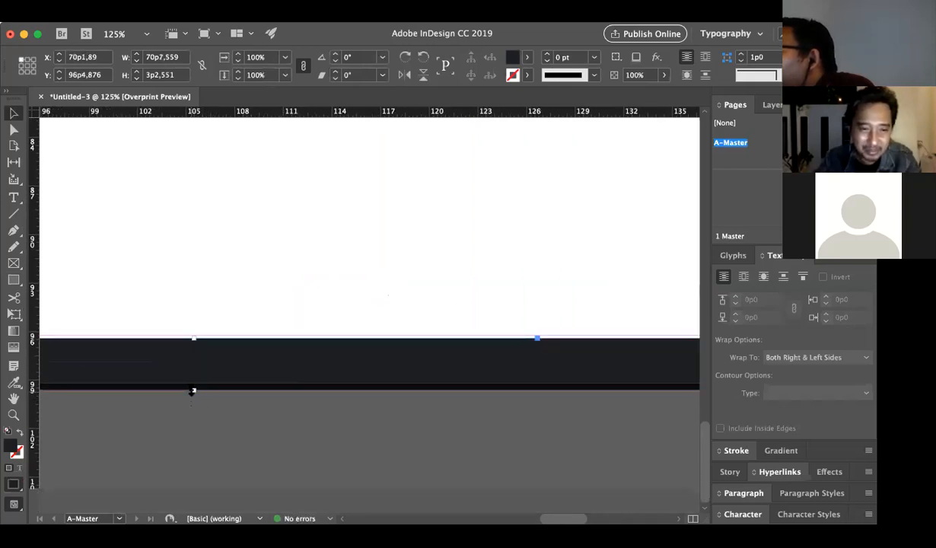
{"action": "left_click_drag", "start_coordinate": [192, 392], "coordinate": [193, 393]}
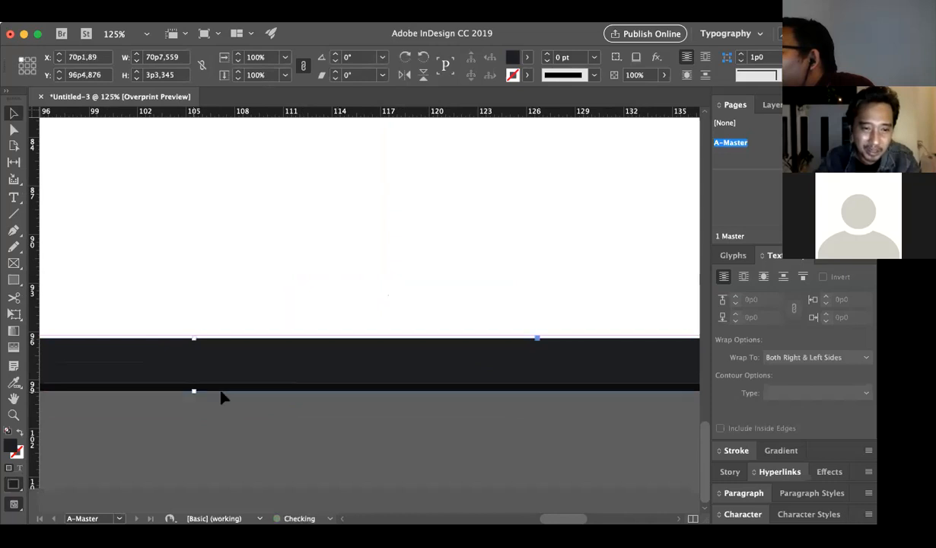
{"action": "left_click_drag", "start_coordinate": [194, 337], "coordinate": [196, 331]}
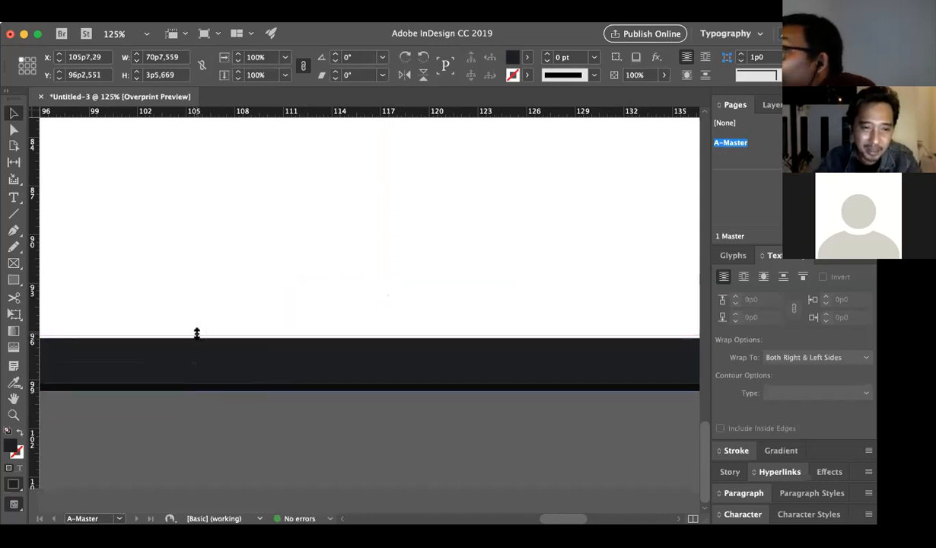
{"action": "left_click", "coordinate": [234, 308]}
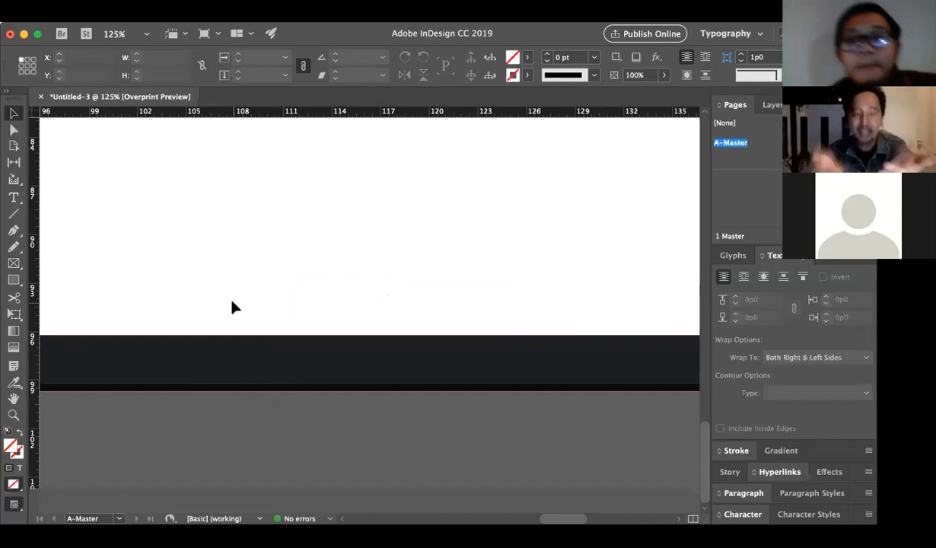
Copy the finished footer bar from the right master page
{"action": "left_click", "coordinate": [332, 286], "text": "alt"}
{"action": "left_click", "coordinate": [341, 296], "text": "alt"}
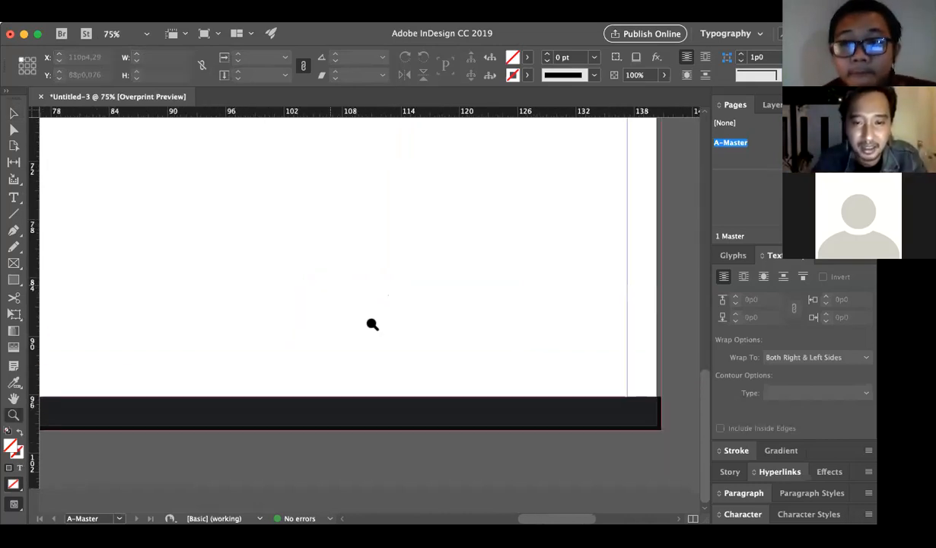
{"action": "left_click", "coordinate": [371, 324], "text": "alt"}
{"action": "left_click", "coordinate": [371, 324], "text": "alt"}
{"action": "scroll", "coordinate": [334, 406], "scroll_direction": "left", "scroll_amount": 5}
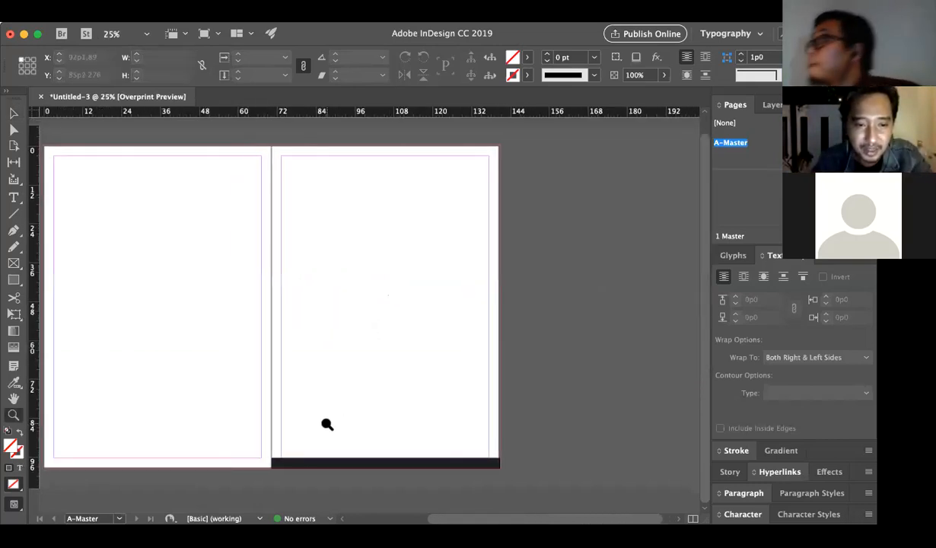
{"action": "key", "text": "v"}
{"action": "left_click", "coordinate": [331, 462]}
{"action": "left_click", "coordinate": [351, 424]}
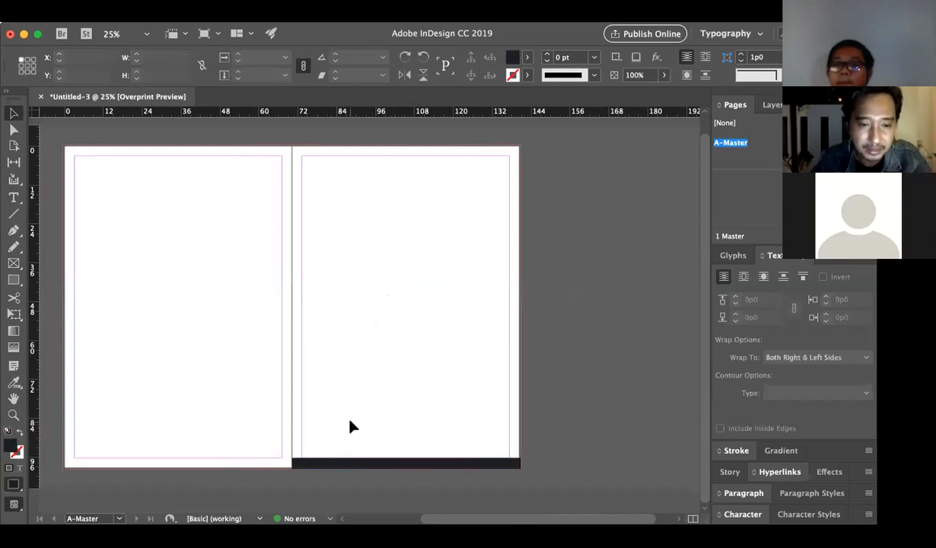
Paste the copied bar onto the left master page and align its lower-left corner with the corner of the bleed guides
{"action": "scroll", "coordinate": [350, 424], "scroll_direction": "left", "scroll_amount": 4}
{"action": "key", "text": "z"}
{"action": "left_click", "coordinate": [250, 427]}
{"action": "left_click", "coordinate": [250, 372]}
{"action": "left_click", "coordinate": [314, 324]}
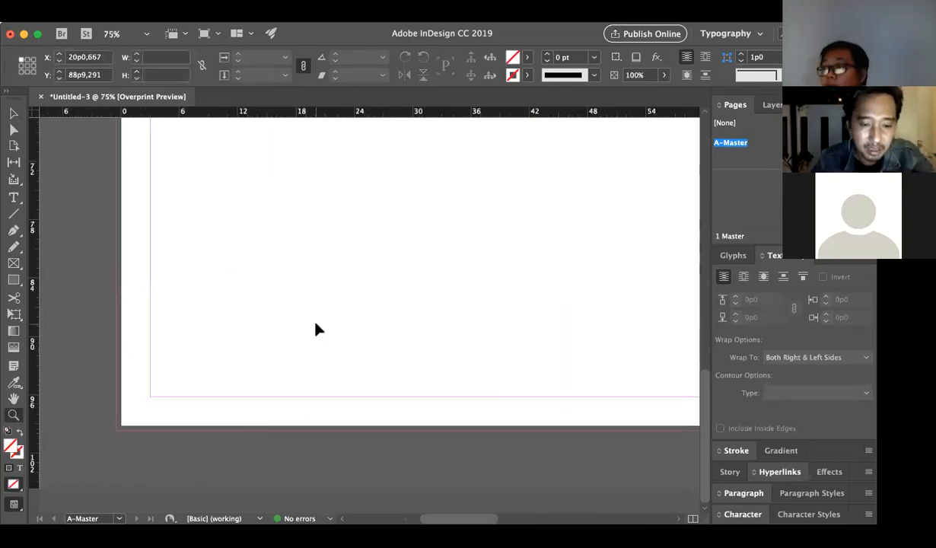
{"action": "key", "text": "super+v"}
{"action": "key", "text": "v"}
{"action": "left_click_drag", "start_coordinate": [230, 324], "coordinate": [236, 439]}
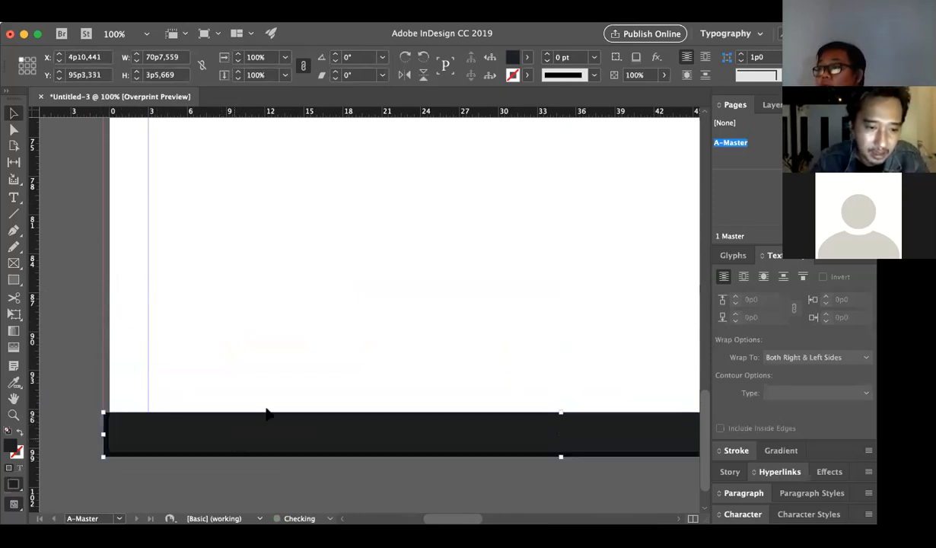
{"action": "left_click", "coordinate": [351, 349]}
{"action": "key", "text": "z"}
{"action": "left_click", "coordinate": [392, 342], "text": "alt"}
{"action": "left_click", "coordinate": [393, 342], "text": "alt"}
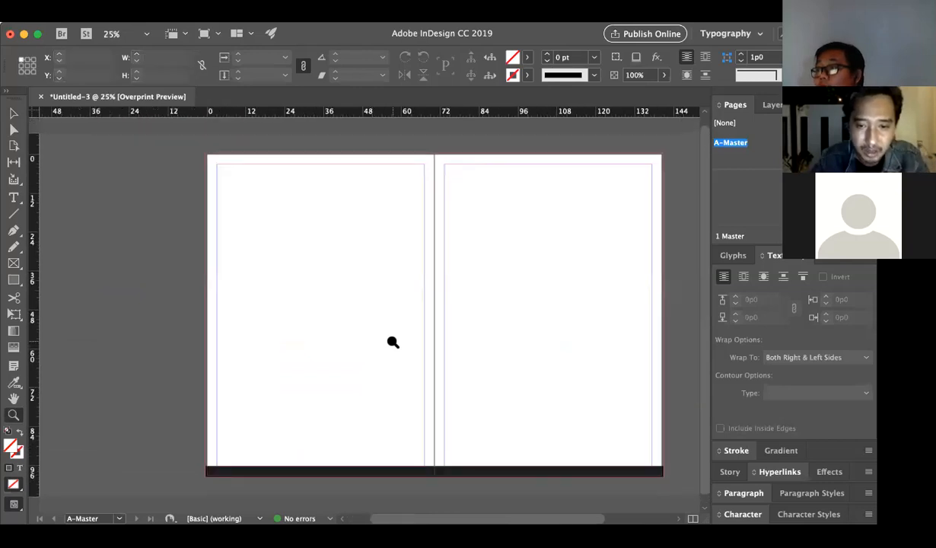
{"action": "scroll", "coordinate": [472, 345], "scroll_direction": "right", "scroll_amount": 1}
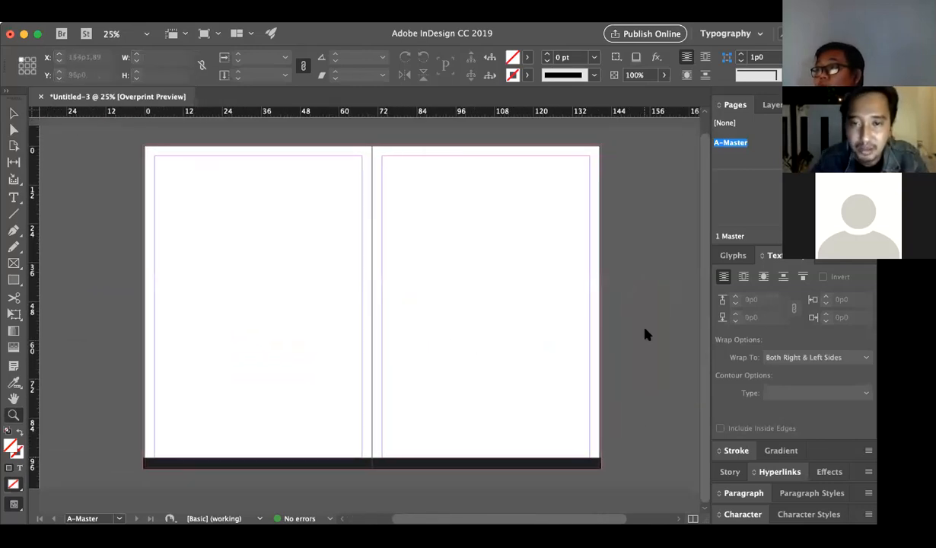
Create a text frame above the footer bar on the right master page and enter "27 May 2020" in it
{"action": "left_click", "coordinate": [466, 414]}
{"action": "left_click", "coordinate": [483, 394]}
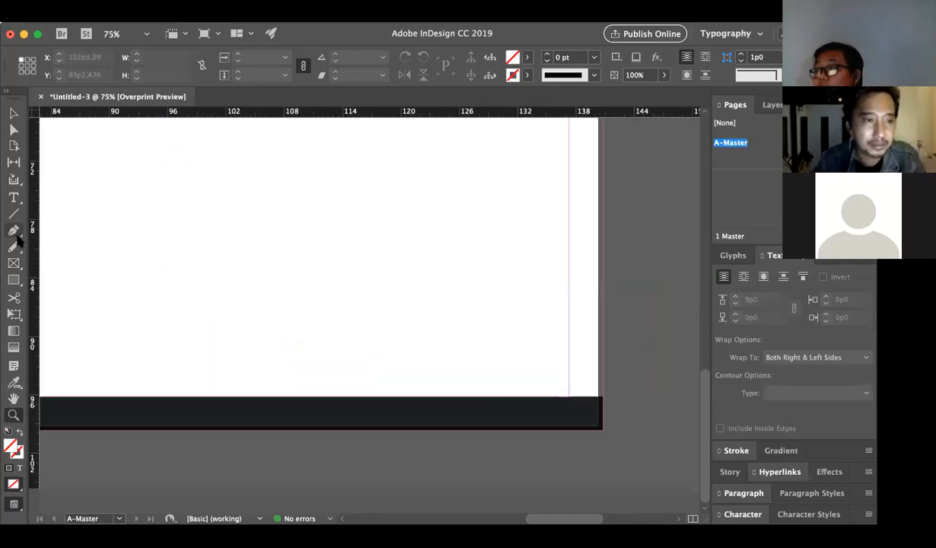
{"action": "left_click", "coordinate": [13, 197]}
{"action": "left_click_drag", "start_coordinate": [324, 331], "coordinate": [444, 341]}
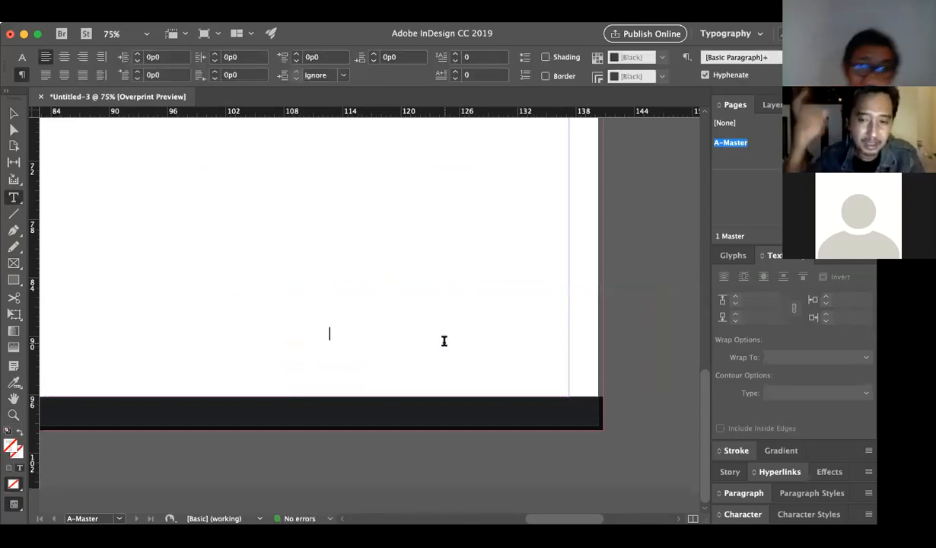
{"action": "type", "text": "27 May 2"}
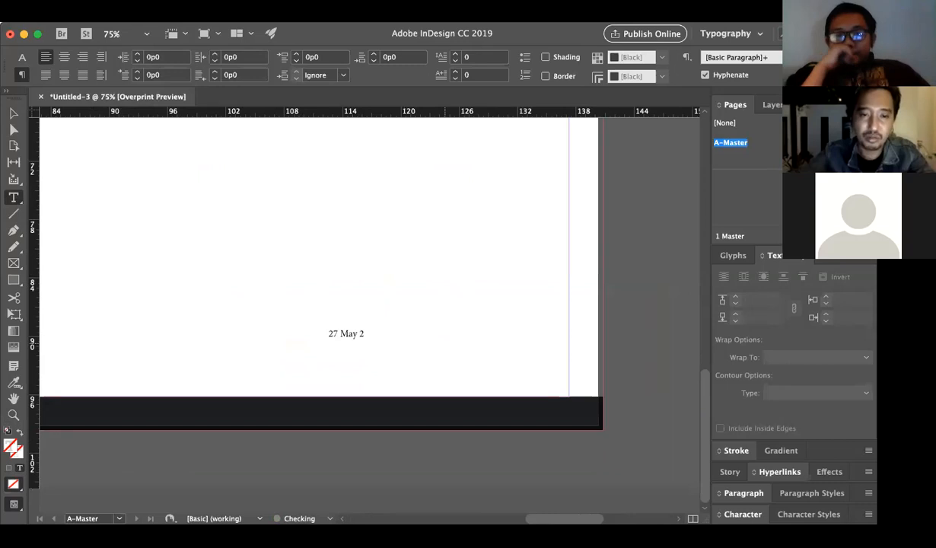
{"action": "type", "text": "20"}
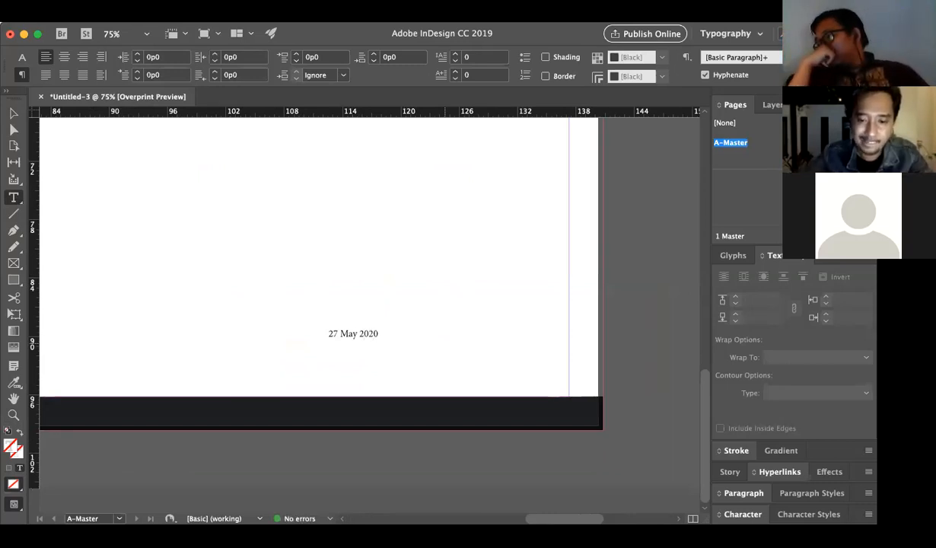
Replace the date in the text frame with "Training Adobe Certified Assoc"
{"action": "key", "text": "super+a"}
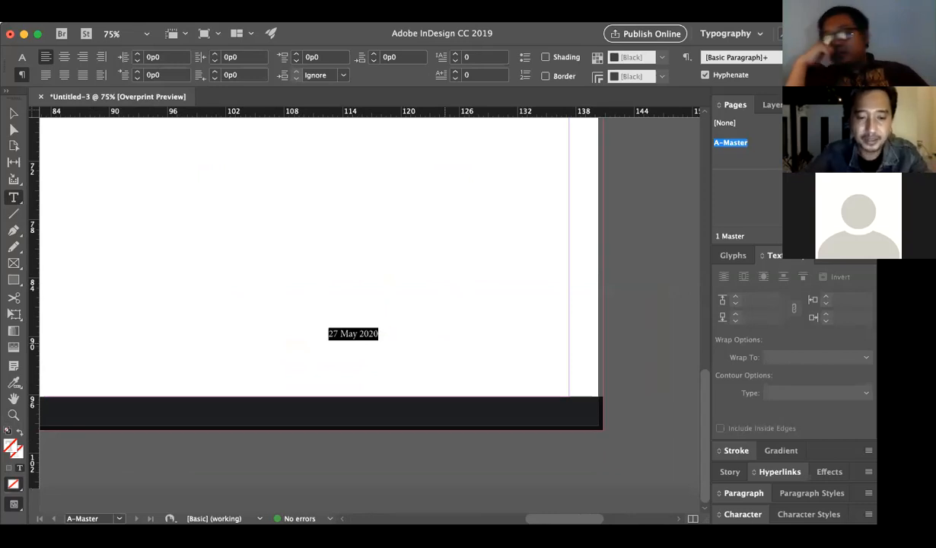
{"action": "type", "text": "Training Ad"}
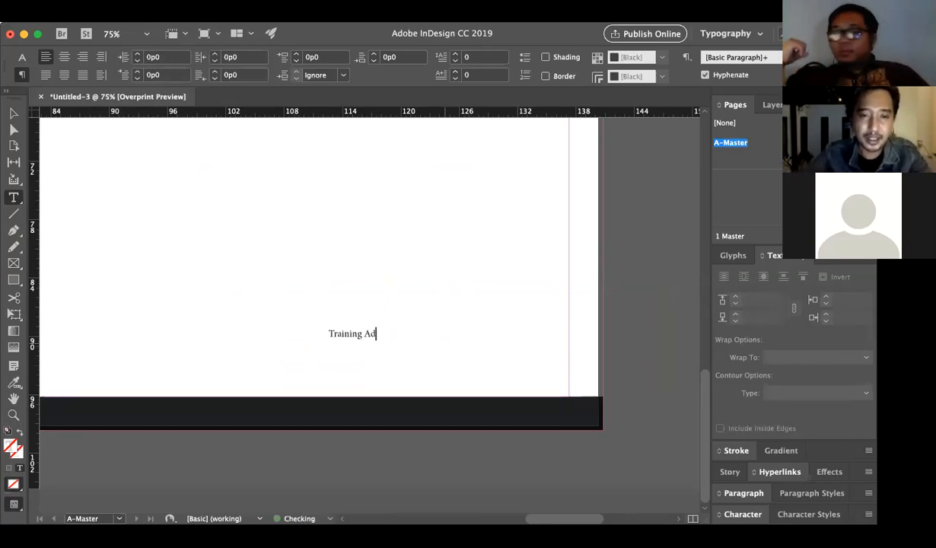
{"action": "type", "text": "ertified"}
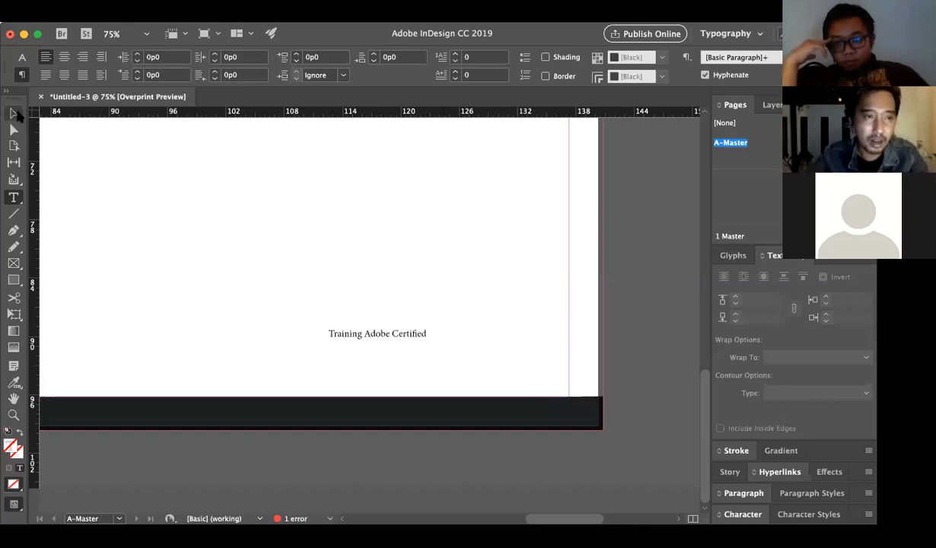
Enlarge the text frame to about 18p4 by 2p8 and shift it left
{"action": "left_click", "coordinate": [14, 113]}
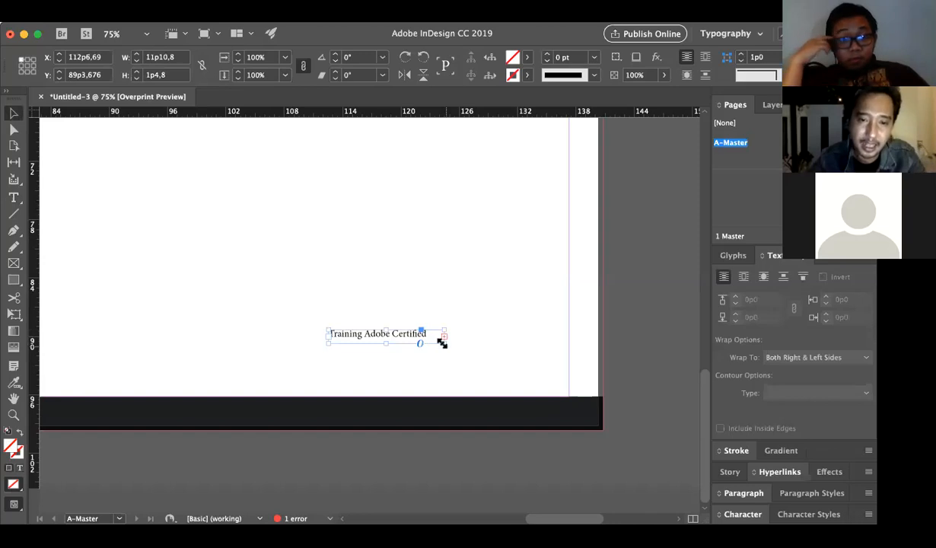
{"action": "left_click_drag", "start_coordinate": [444, 343], "coordinate": [507, 355]}
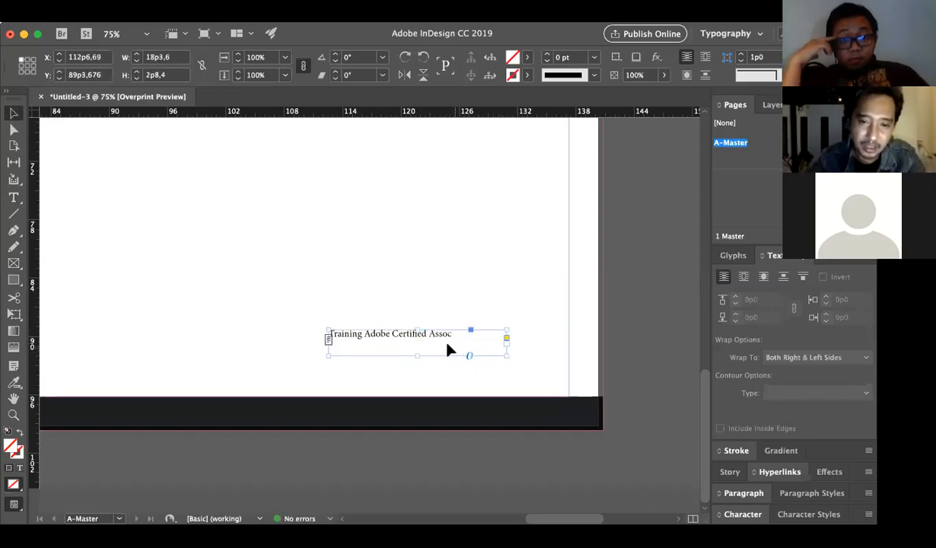
{"action": "left_click_drag", "start_coordinate": [432, 334], "coordinate": [368, 335]}
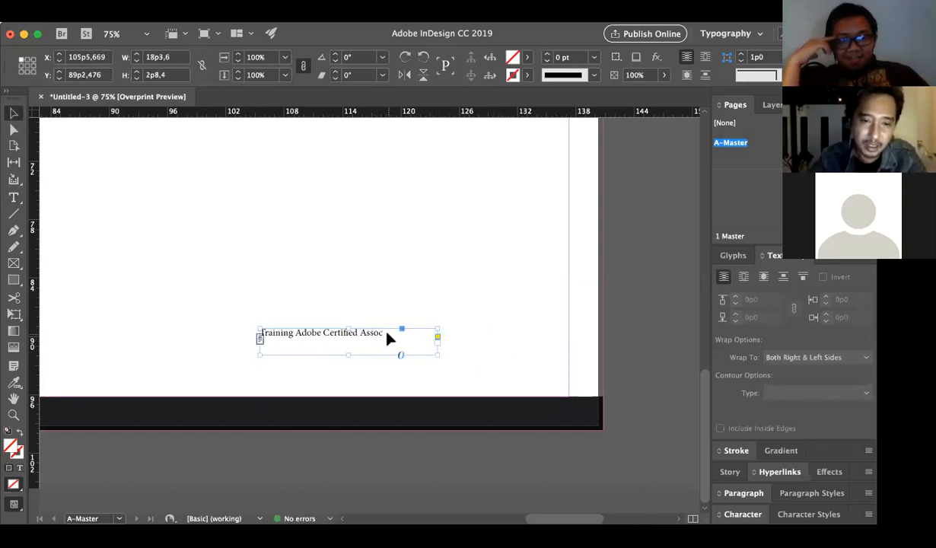
Complete the text as "Training Adobe Certified Associate" and move its frame down and right to rest on the footer bar's top edge
{"action": "double_click", "coordinate": [388, 337]}
{"action": "type", "text": "ia"}
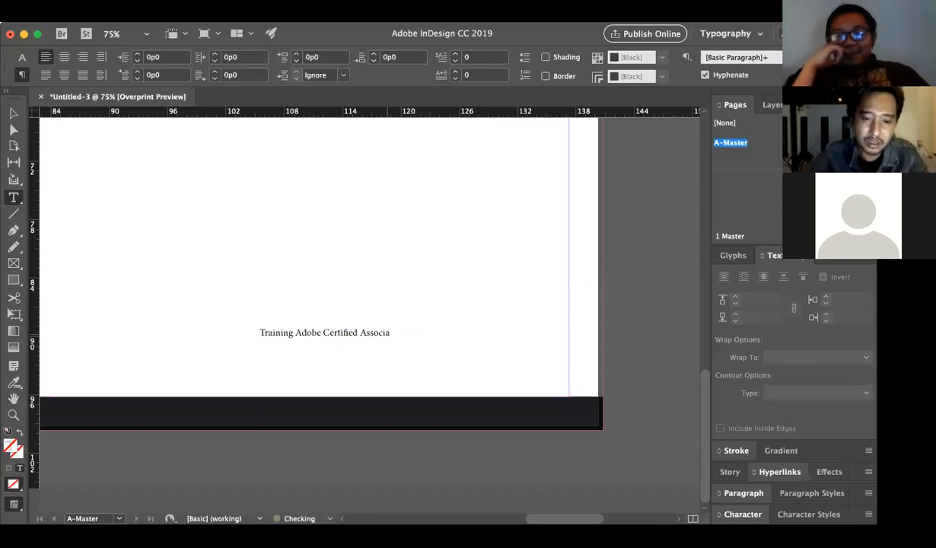
{"action": "type", "text": "te"}
{"action": "key", "text": "Escape"}
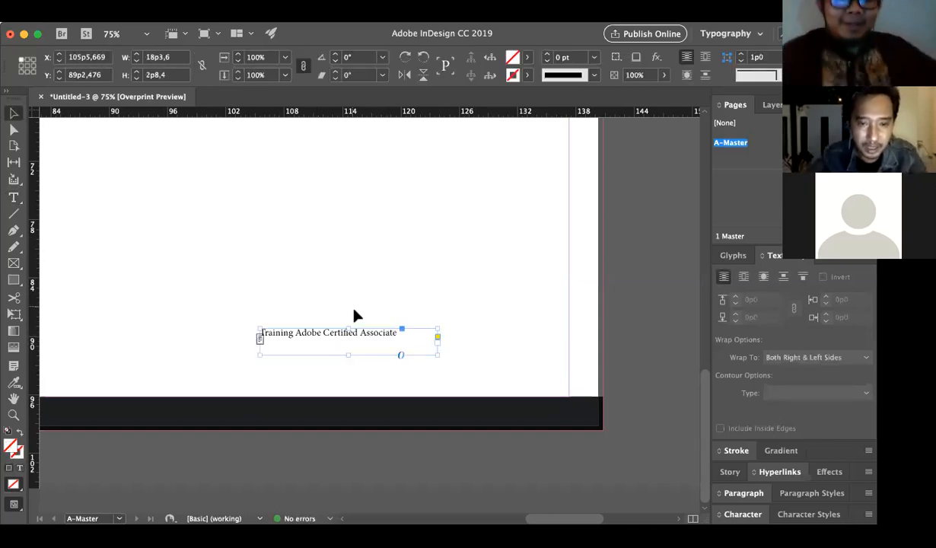
{"action": "left_click_drag", "start_coordinate": [365, 338], "coordinate": [446, 378]}
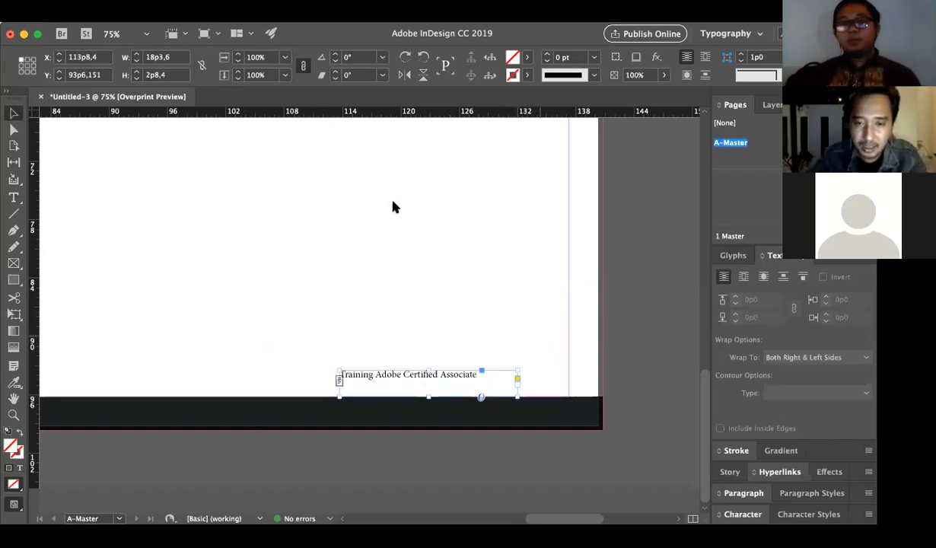
Shorten the footer text frame to about 1p11 high and place it against the right page's outer margin, resting on the footer bar
{"action": "left_click_drag", "start_coordinate": [430, 370], "coordinate": [481, 388]}
{"action": "left_click", "coordinate": [438, 315]}
{"action": "key", "text": "z"}
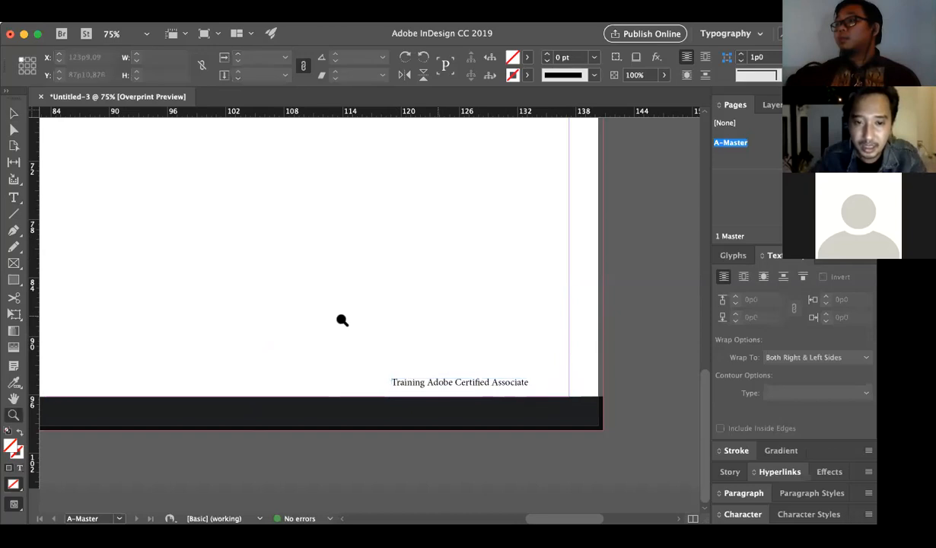
{"action": "left_click", "coordinate": [322, 314], "text": "alt"}
{"action": "left_click", "coordinate": [323, 314], "text": "alt"}
{"action": "left_click", "coordinate": [322, 314], "text": "alt"}
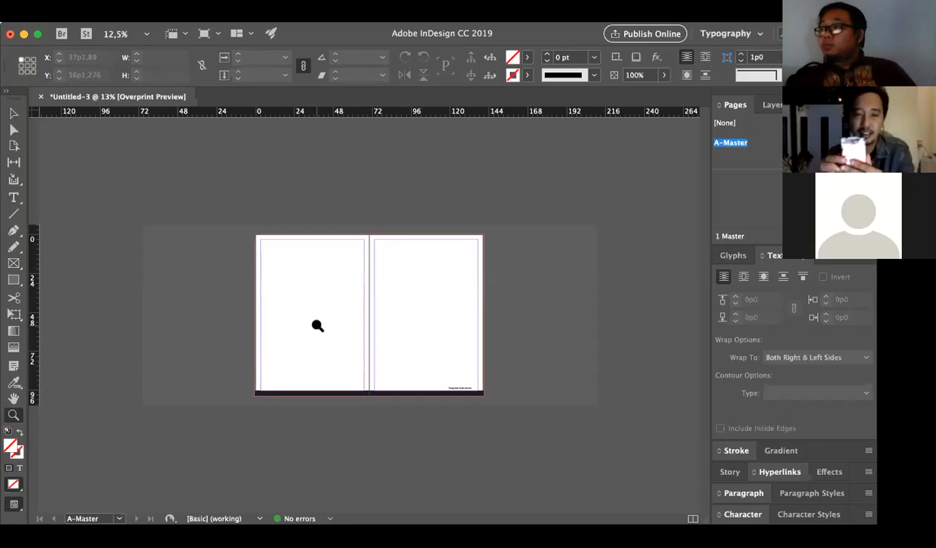
{"action": "left_click", "coordinate": [414, 321]}
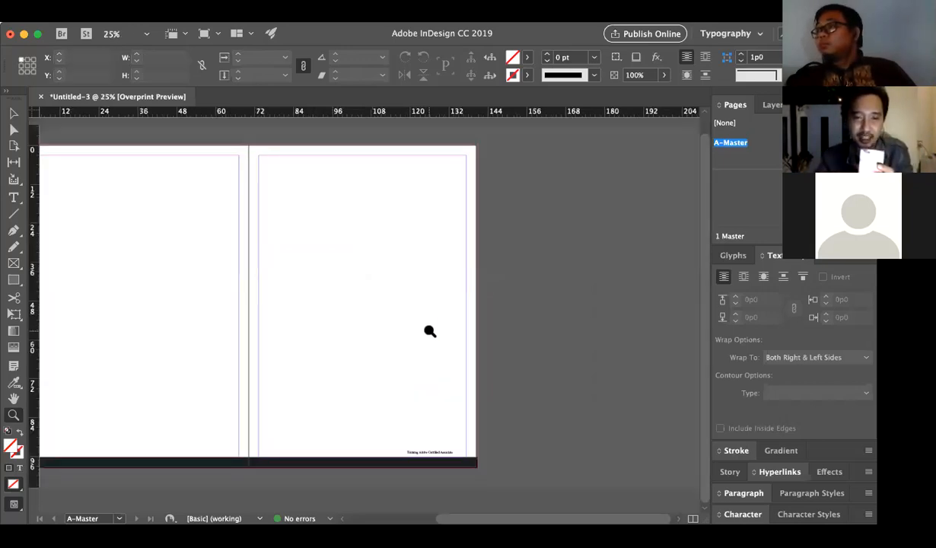
{"action": "left_click", "coordinate": [205, 320], "text": "alt"}
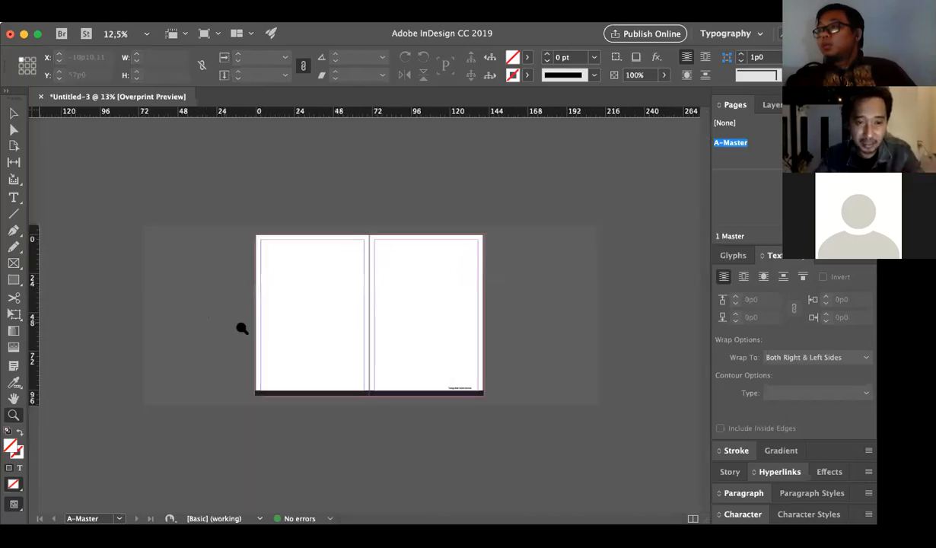
{"action": "left_click", "coordinate": [274, 327], "text": "alt"}
{"action": "left_click", "coordinate": [363, 302]}
{"action": "left_click", "coordinate": [375, 318]}
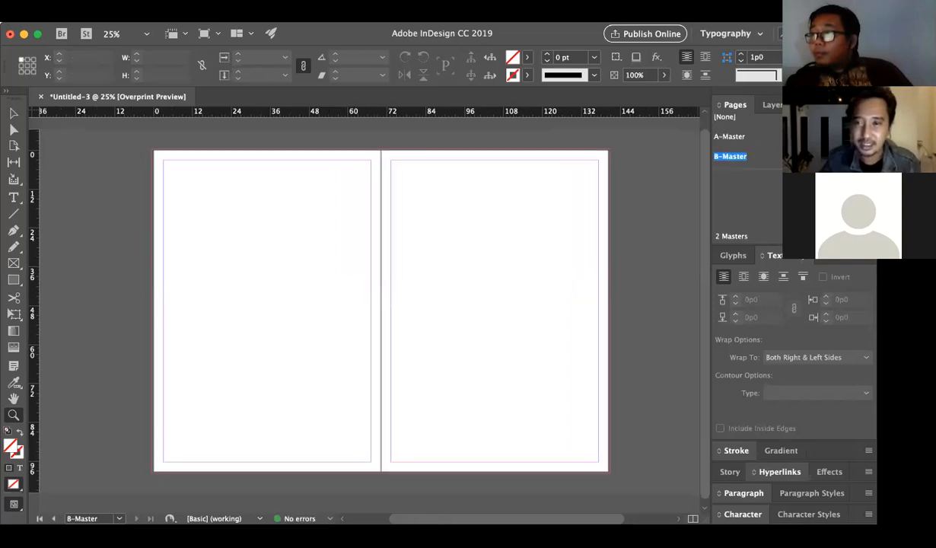
{"action": "left_click", "coordinate": [842, 236]}
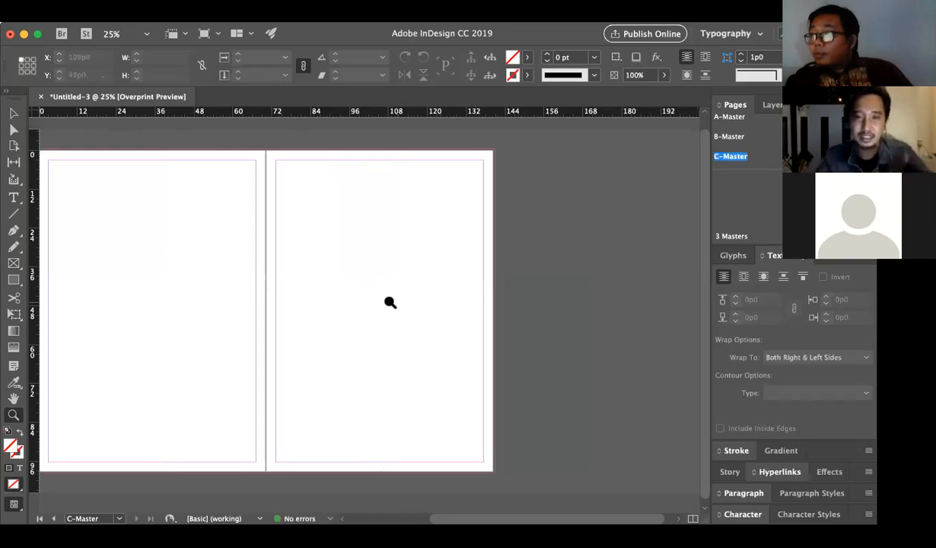
{"action": "key", "text": "super+z"}
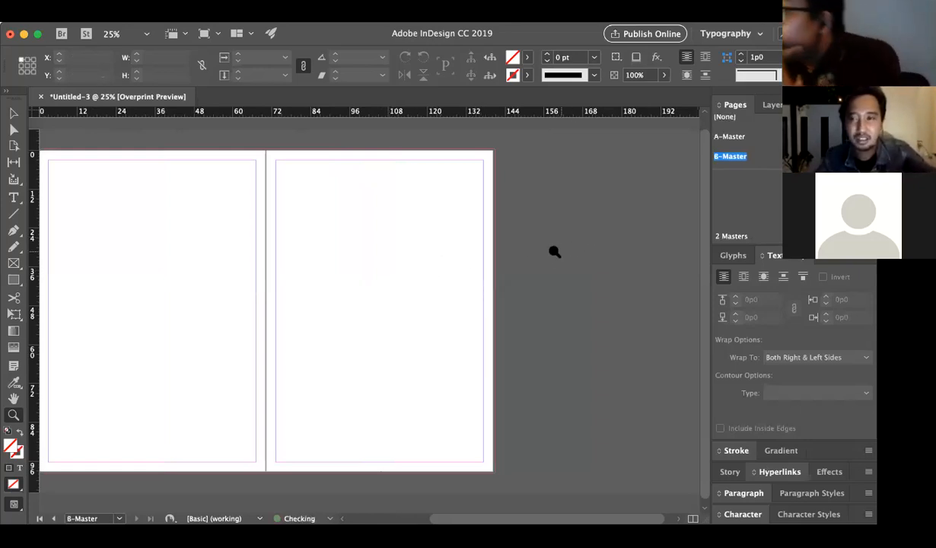
{"action": "key", "text": "super+z"}
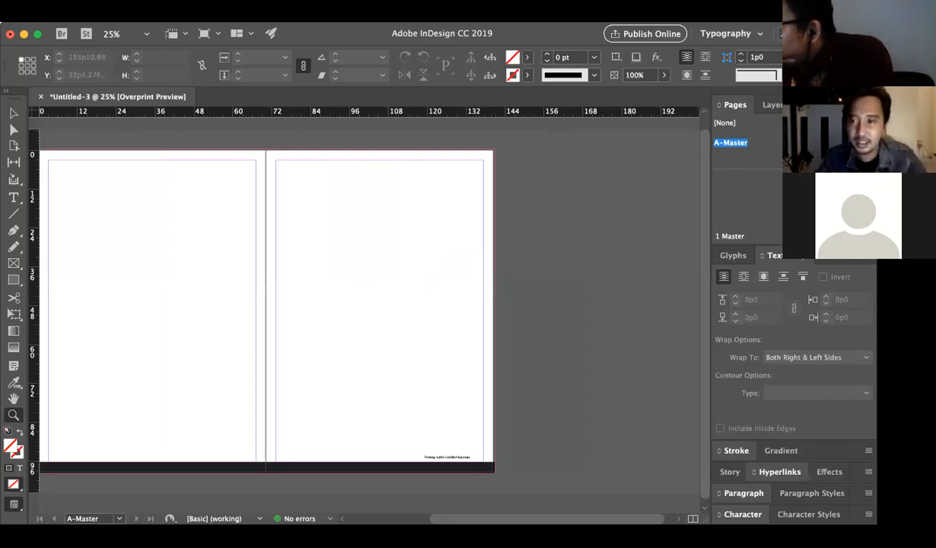
{"action": "key", "text": "super+z"}
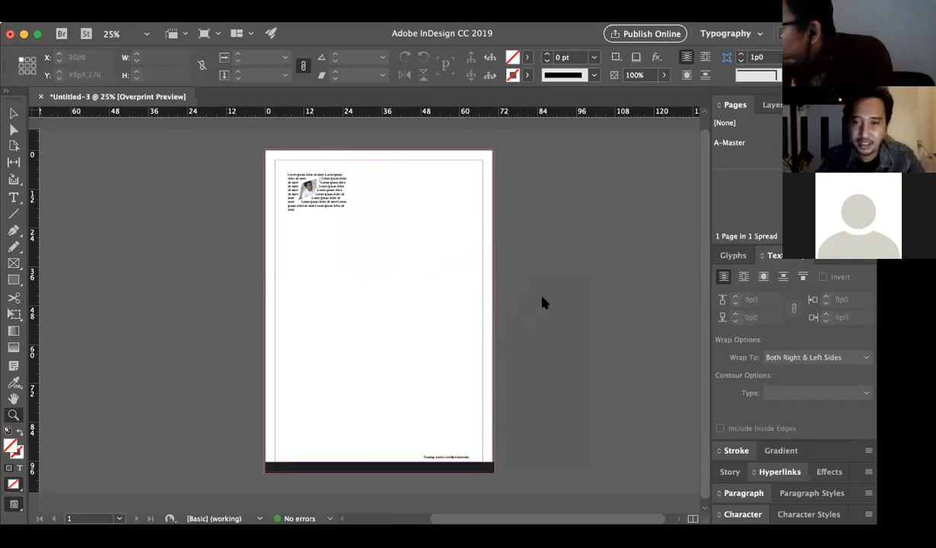
Add page 2 to the document, then detach the Pages panel and make it taller
{"action": "key", "text": "shift+super+p"}
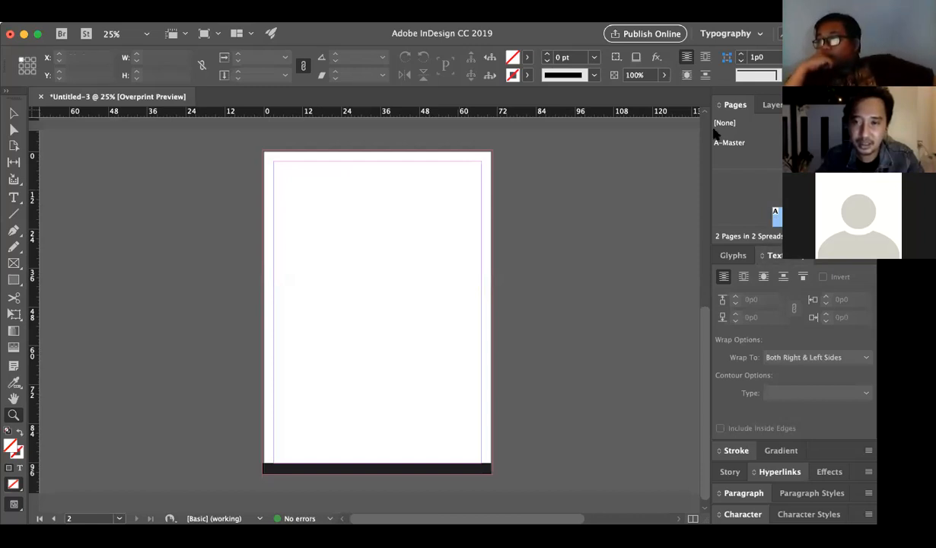
{"action": "left_click", "coordinate": [718, 105]}
{"action": "left_click", "coordinate": [721, 106]}
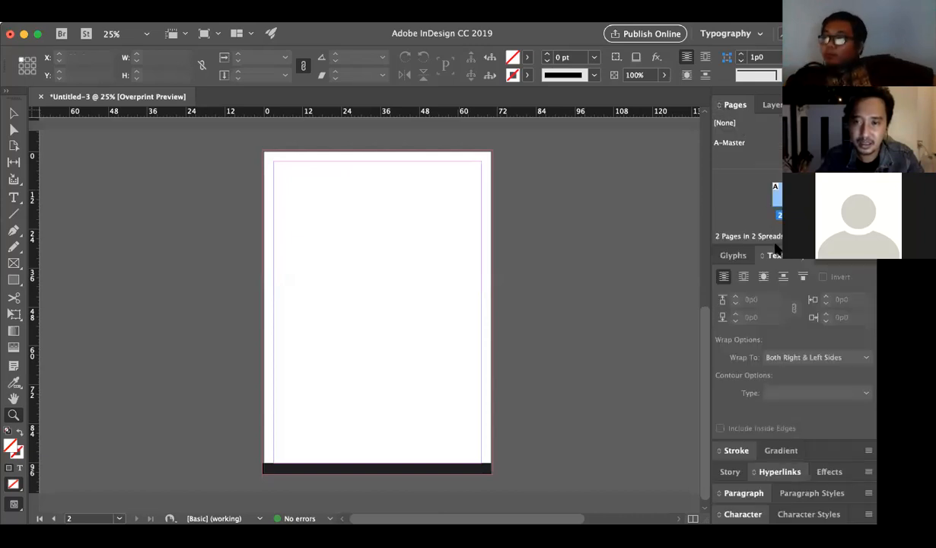
{"action": "left_click_drag", "start_coordinate": [734, 108], "coordinate": [563, 196]}
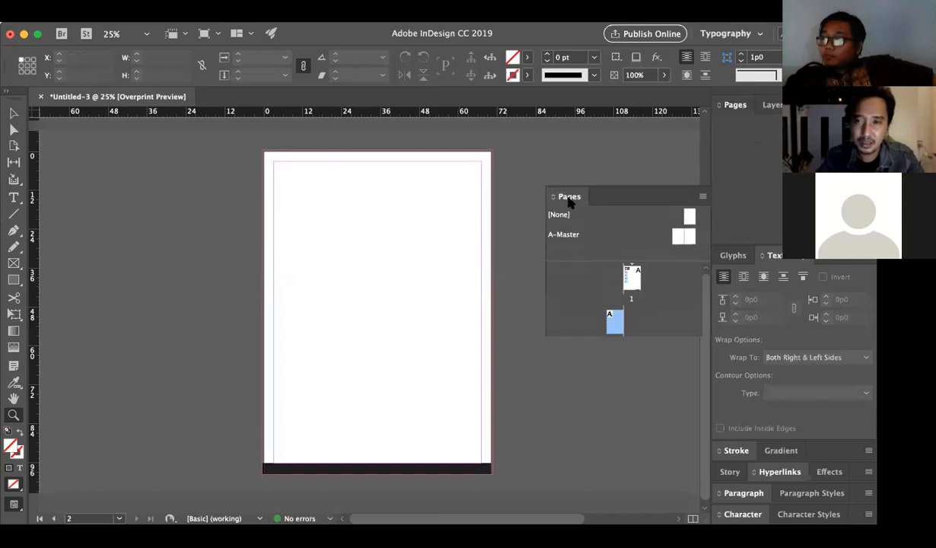
{"action": "left_click_drag", "start_coordinate": [622, 374], "coordinate": [642, 445]}
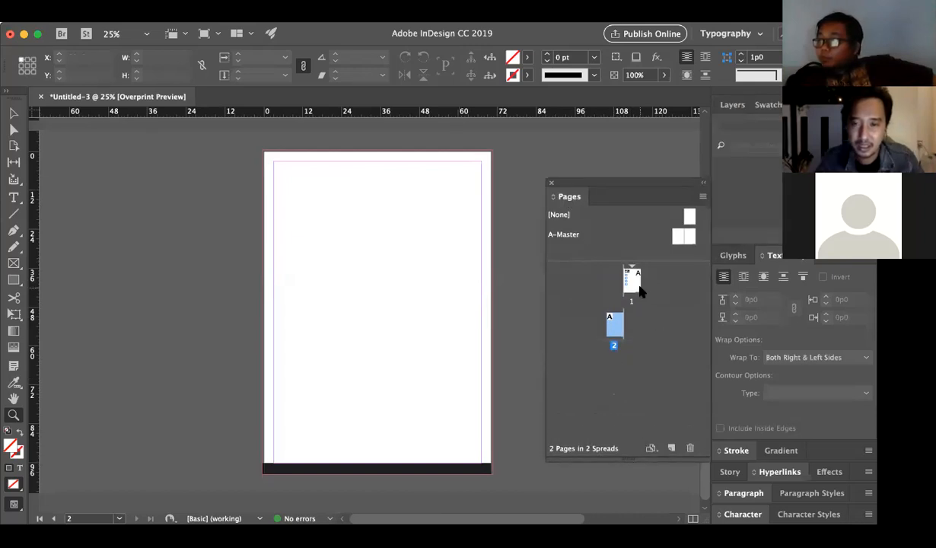
Add pages 3, 4 and 5 to the document, based on A-Master
{"action": "left_click", "coordinate": [630, 280]}
{"action": "left_click", "coordinate": [618, 324]}
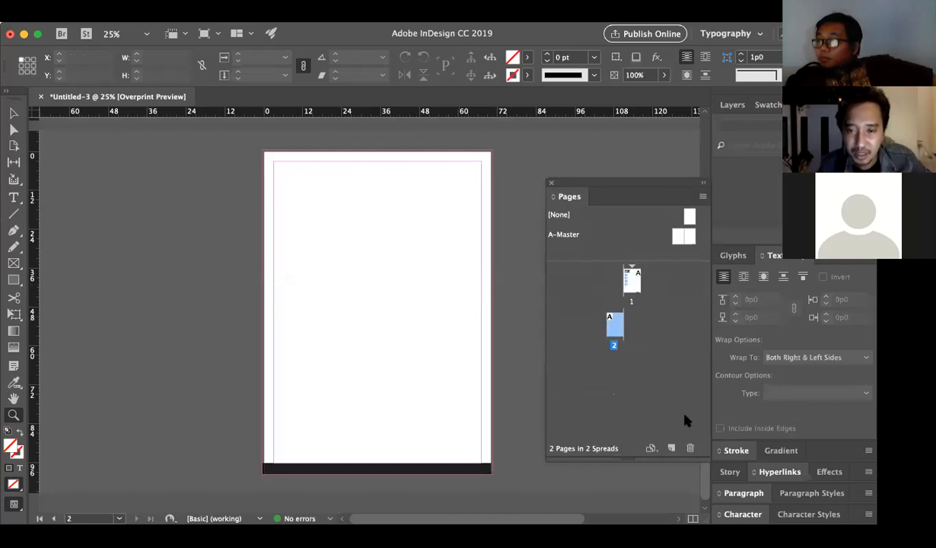
{"action": "left_click", "coordinate": [671, 448]}
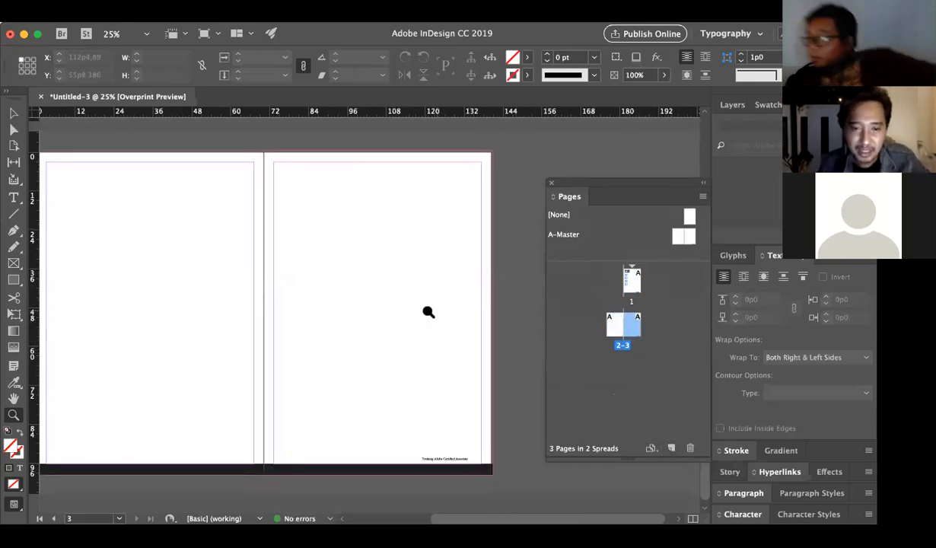
{"action": "key", "text": "super+shift+p"}
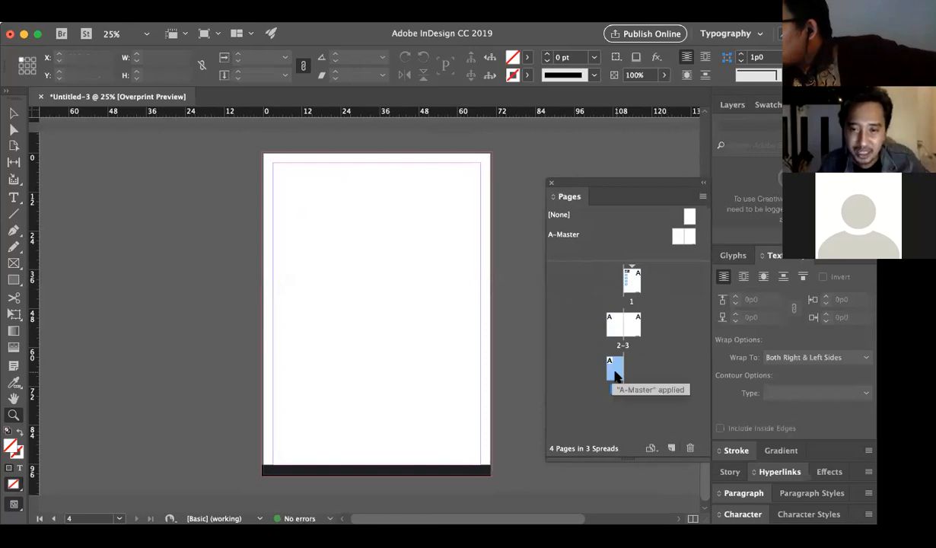
{"action": "left_click", "coordinate": [670, 448]}
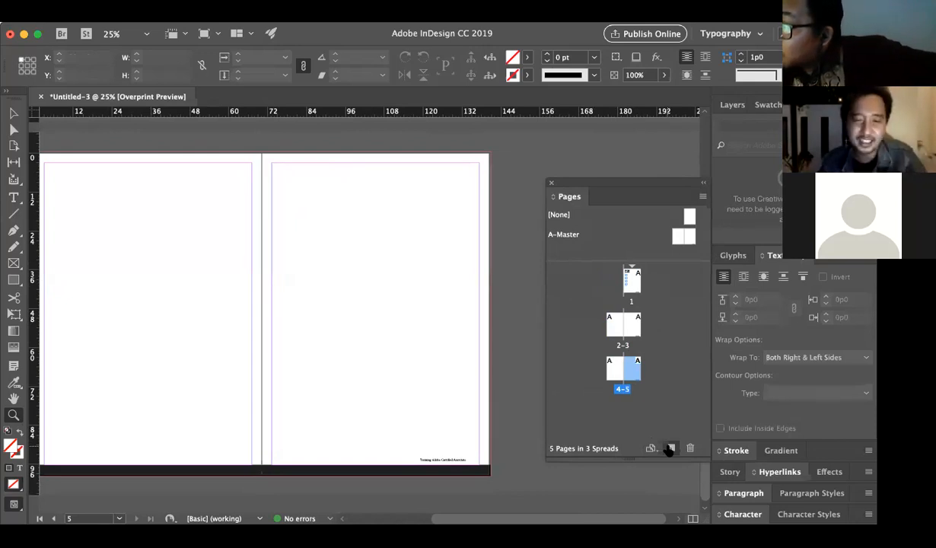
Undo all the page additions and dock the Pages panel back in its original place
{"action": "key", "text": "ctrl+z"}
{"action": "key", "text": "ctrl+z"}
{"action": "key", "text": "ctrl+z"}
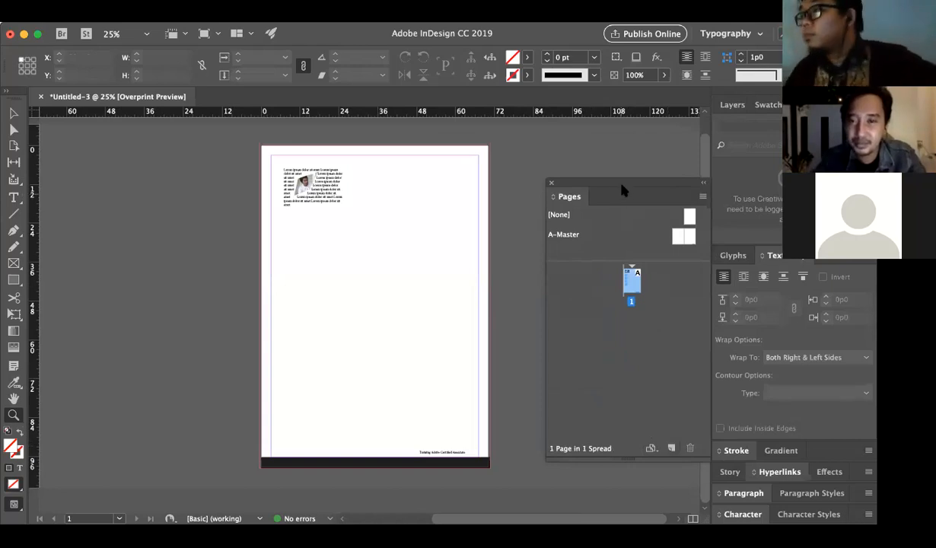
{"action": "left_click_drag", "start_coordinate": [621, 186], "coordinate": [724, 106]}
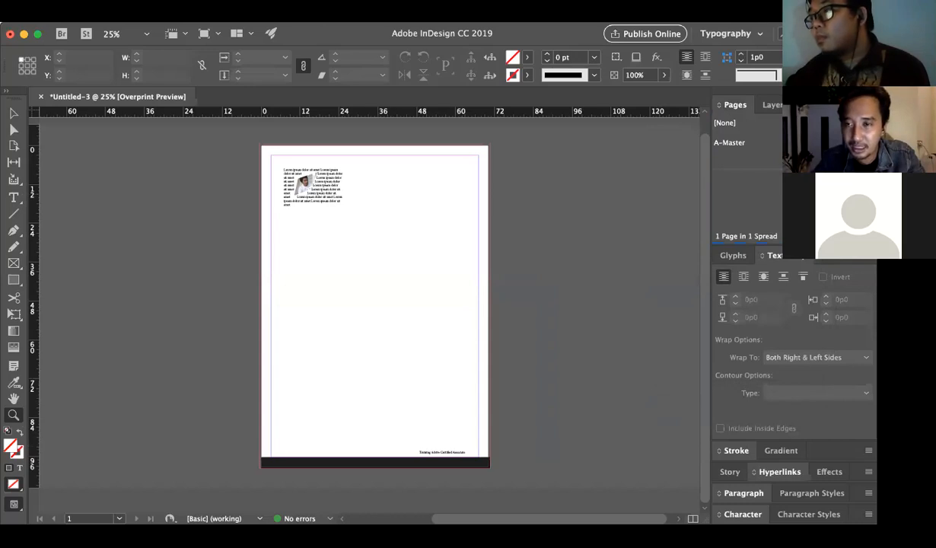
Open the A-Master spread and right-align the "Training Adobe Certified Associate" footer text on the right page
{"action": "double_click", "coordinate": [729, 142]}
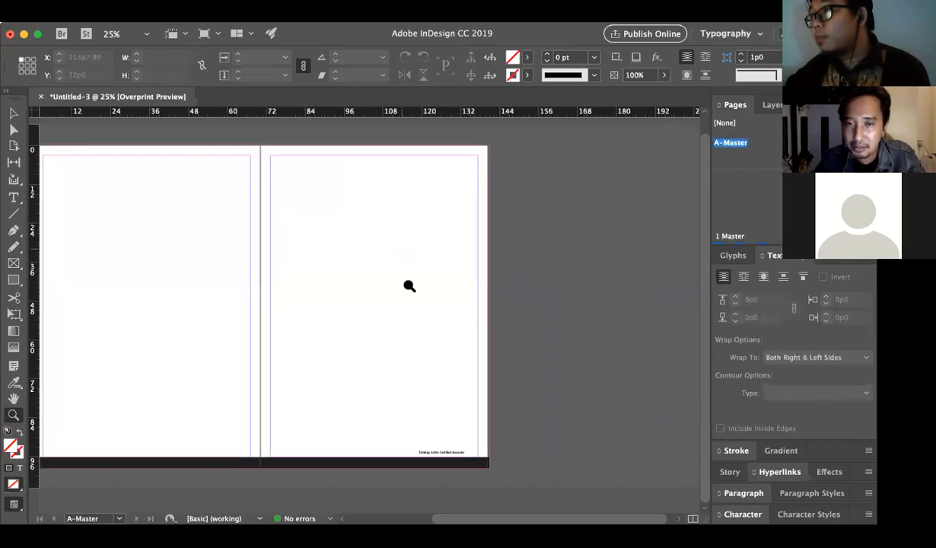
{"action": "left_click", "coordinate": [425, 357]}
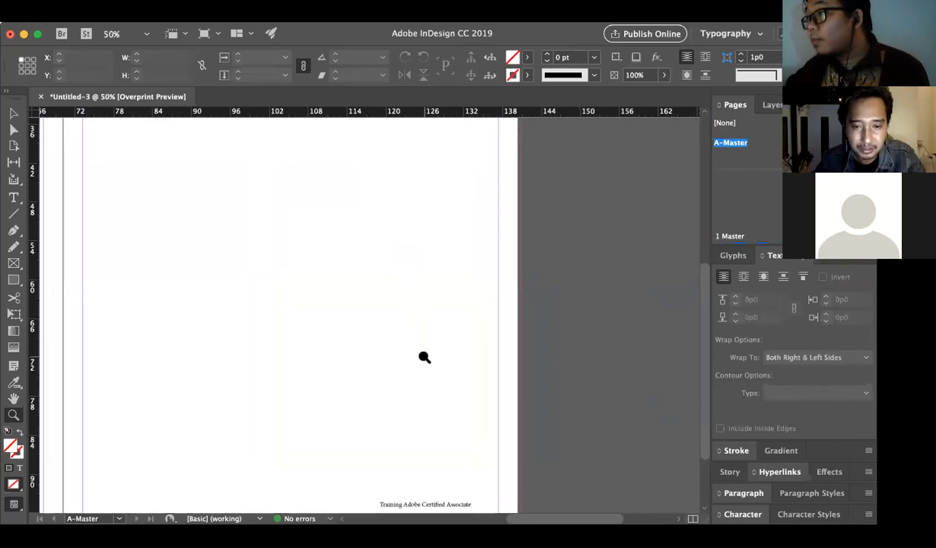
{"action": "scroll", "coordinate": [424, 357], "scroll_direction": "down", "scroll_amount": 1}
{"action": "key", "text": "v"}
{"action": "left_click", "coordinate": [446, 468]}
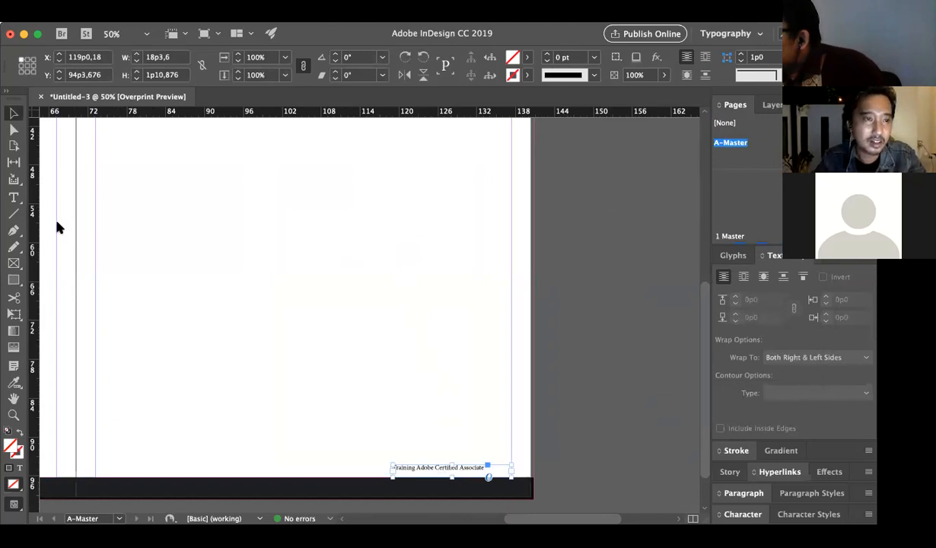
{"action": "left_click", "coordinate": [13, 197]}
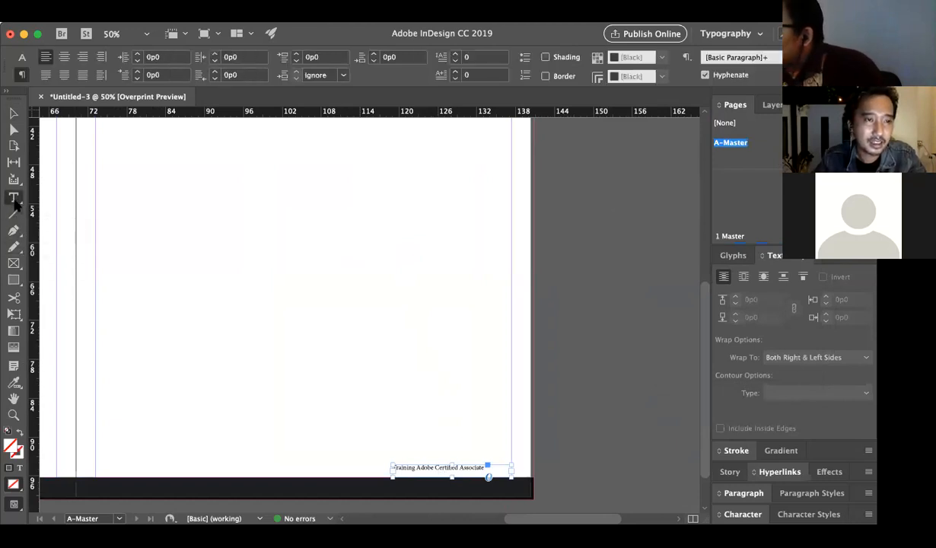
{"action": "left_click", "coordinate": [82, 57]}
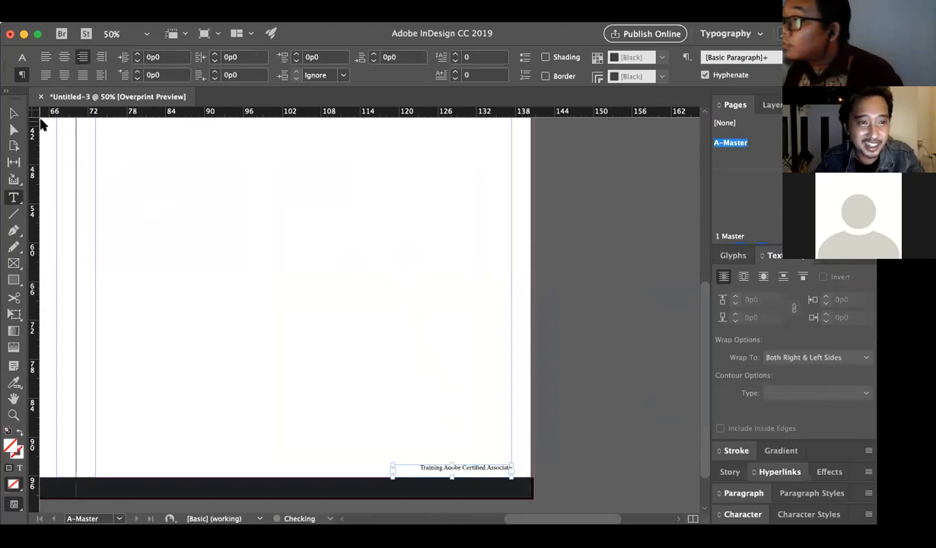
{"action": "left_click", "coordinate": [14, 113]}
{"action": "left_click", "coordinate": [302, 335]}
Copy the footer text frame from the right master page
{"action": "scroll", "coordinate": [302, 334], "scroll_direction": "down", "scroll_amount": 2}
{"action": "scroll", "coordinate": [302, 335], "scroll_direction": "left", "scroll_amount": 1}
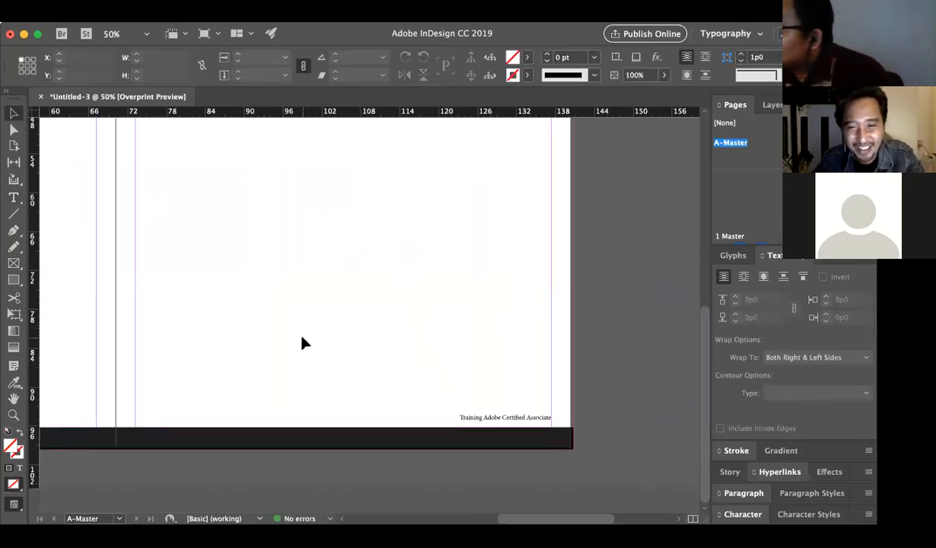
{"action": "key", "text": "z"}
{"action": "left_click", "coordinate": [356, 342], "text": "alt"}
{"action": "scroll", "coordinate": [356, 343], "scroll_direction": "left", "scroll_amount": 3}
{"action": "key", "text": "v"}
{"action": "left_click", "coordinate": [479, 455]}
{"action": "left_click", "coordinate": [406, 428]}
{"action": "scroll", "coordinate": [407, 427], "scroll_direction": "left", "scroll_amount": 3}
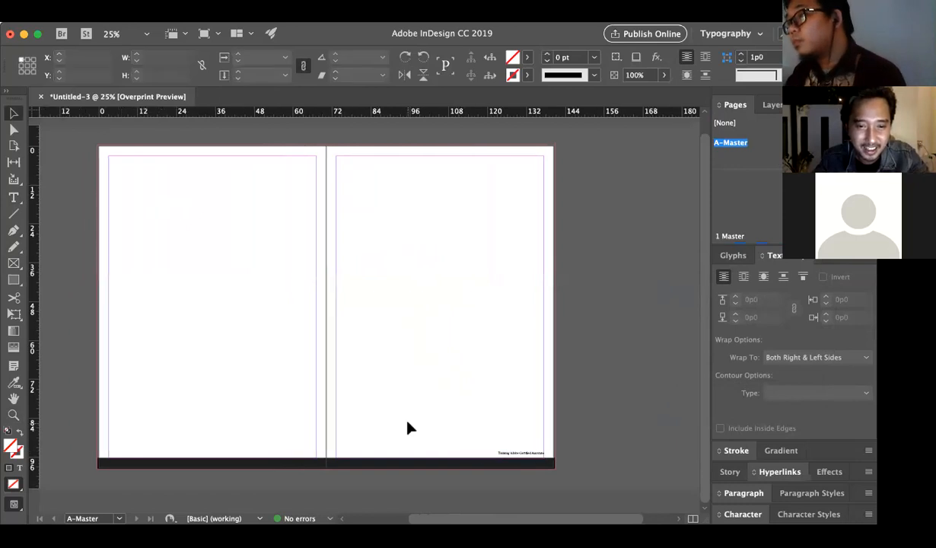
Paste the footer text frame onto the left master page and set it against the outer margin at X 3p0, resting on the footer bar
{"action": "key", "text": "z"}
{"action": "left_click", "coordinate": [168, 422]}
{"action": "left_click", "coordinate": [349, 395]}
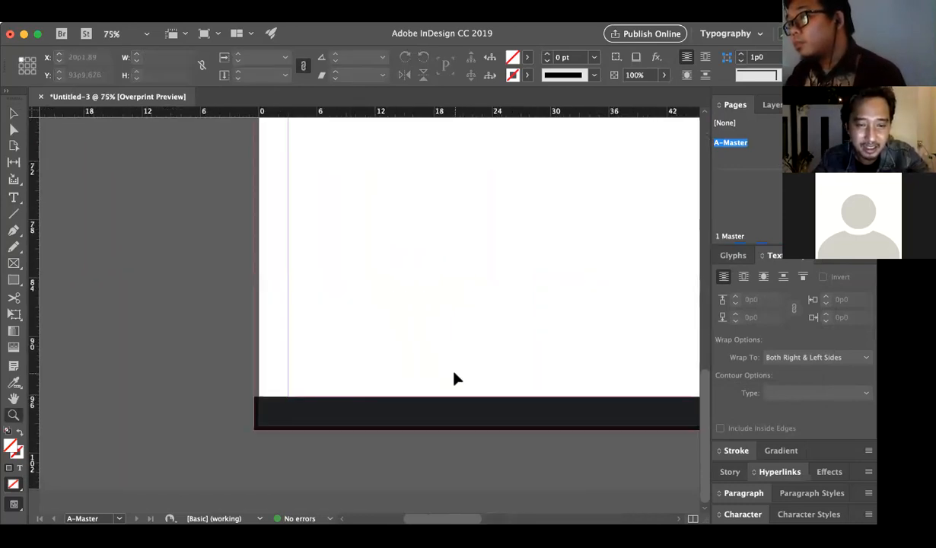
{"action": "key", "text": "super+v"}
{"action": "key", "text": "v"}
{"action": "left_click", "coordinate": [449, 367]}
{"action": "left_click_drag", "start_coordinate": [442, 306], "coordinate": [446, 391]}
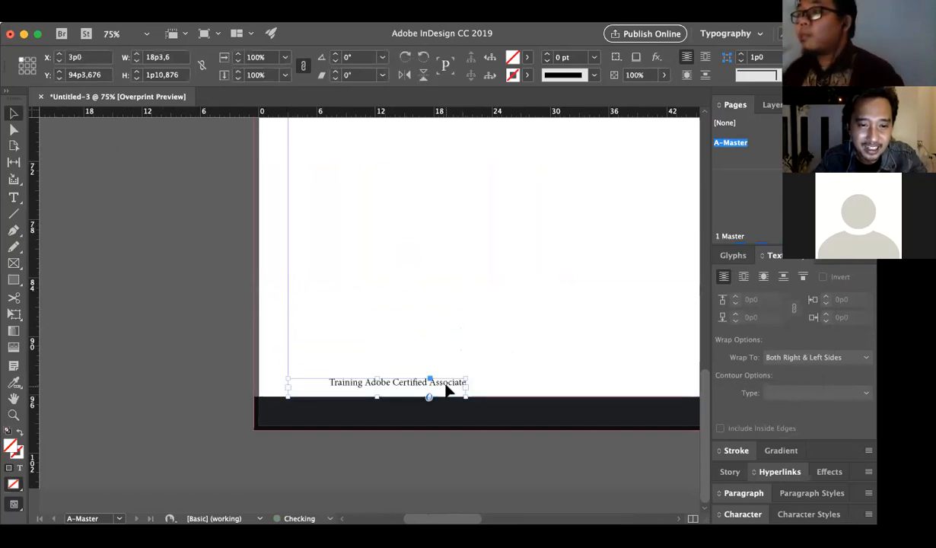
{"action": "left_click", "coordinate": [220, 303]}
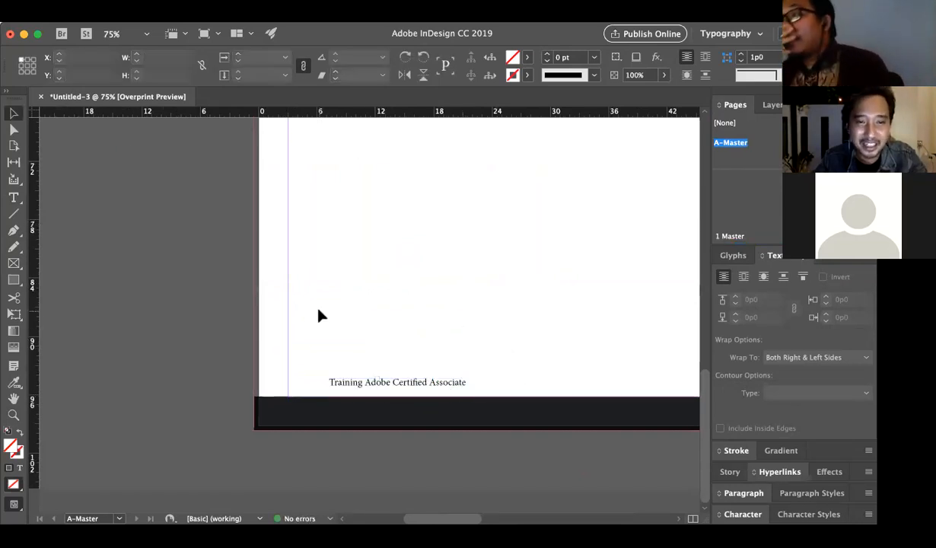
Left-align the footer text in the frame on the left master page
{"action": "key", "text": "z"}
{"action": "left_click", "coordinate": [440, 291], "text": "alt"}
{"action": "left_click", "coordinate": [440, 291], "text": "alt"}
{"action": "left_click", "coordinate": [451, 317], "text": "alt"}
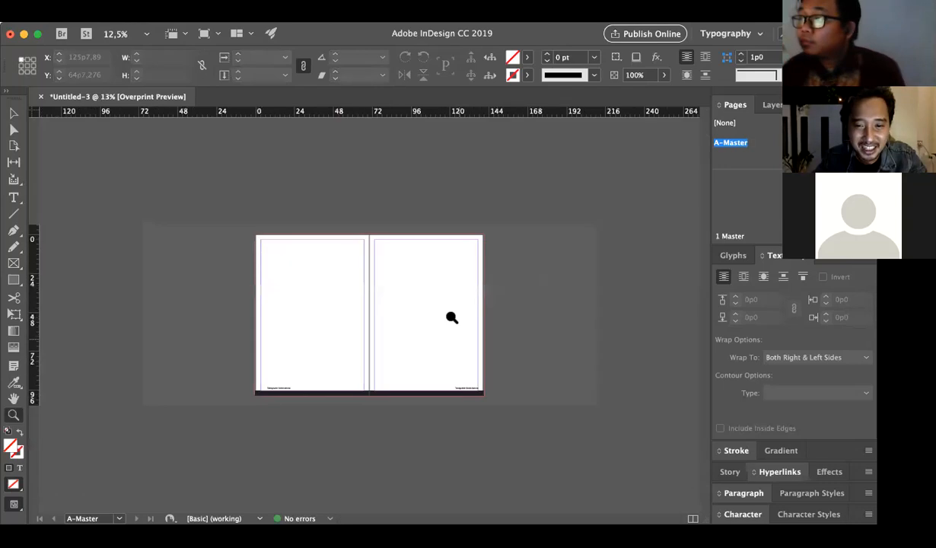
{"action": "left_click", "coordinate": [371, 355]}
{"action": "left_click", "coordinate": [403, 369]}
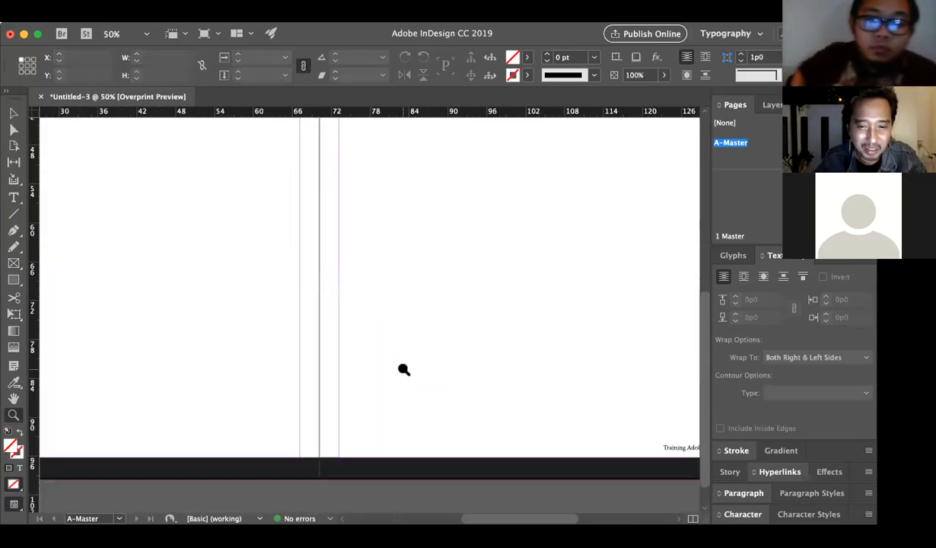
{"action": "left_click", "coordinate": [403, 369], "text": "alt"}
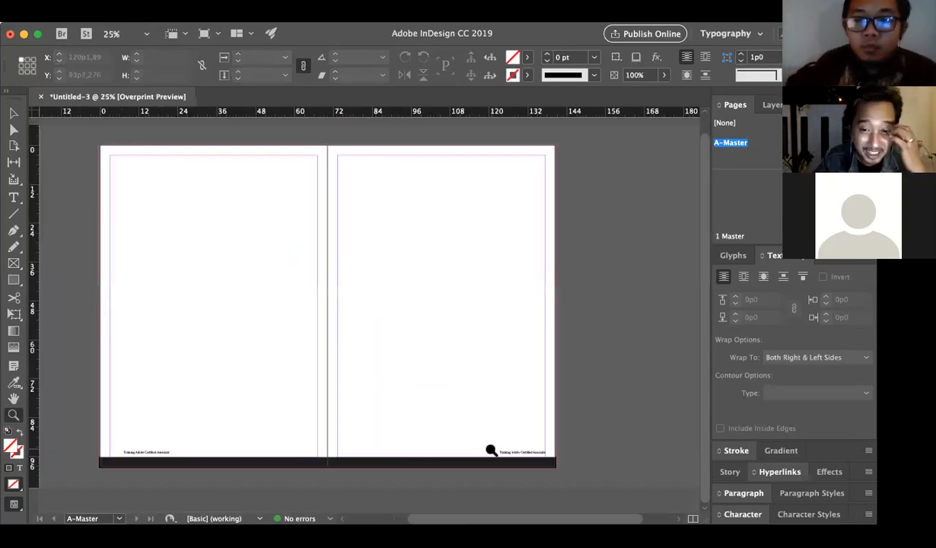
{"action": "key", "text": "v"}
{"action": "left_click", "coordinate": [156, 454]}
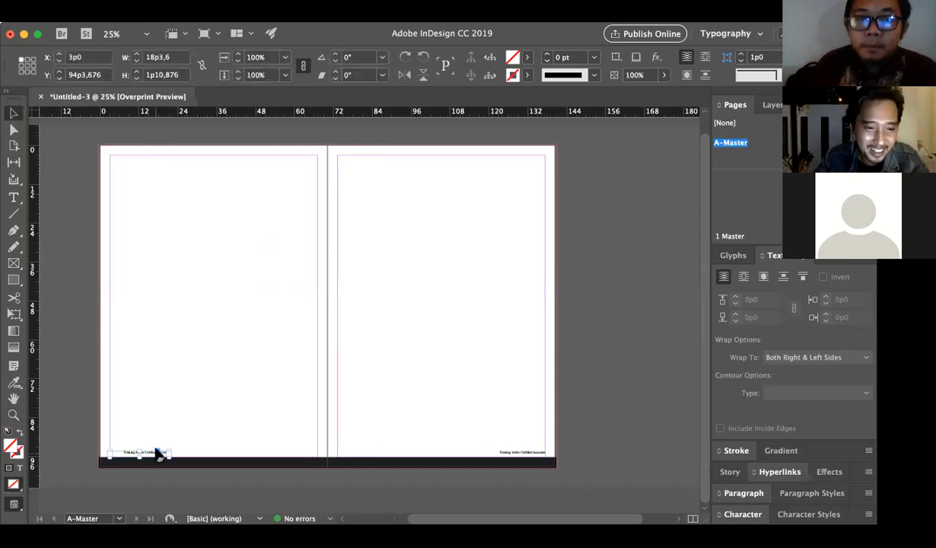
{"action": "left_click", "coordinate": [14, 198]}
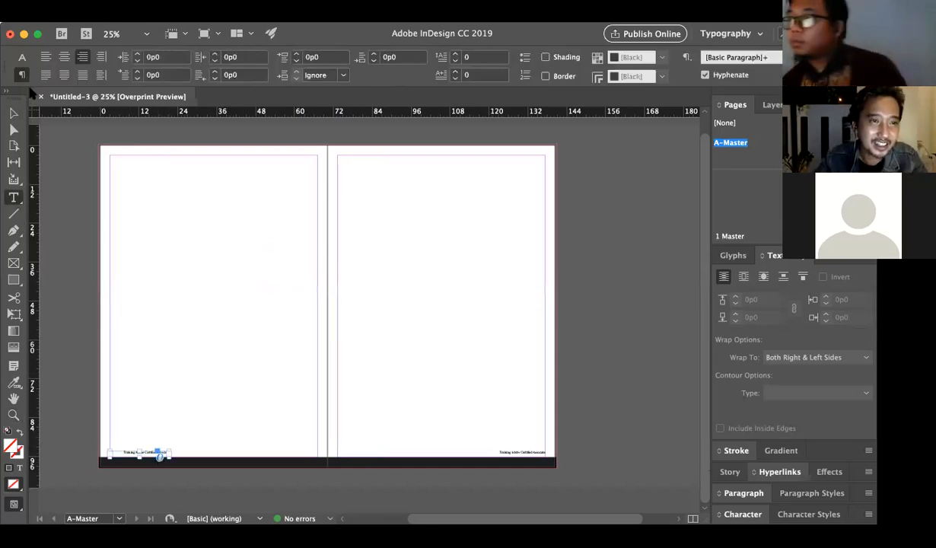
{"action": "left_click", "coordinate": [45, 56]}
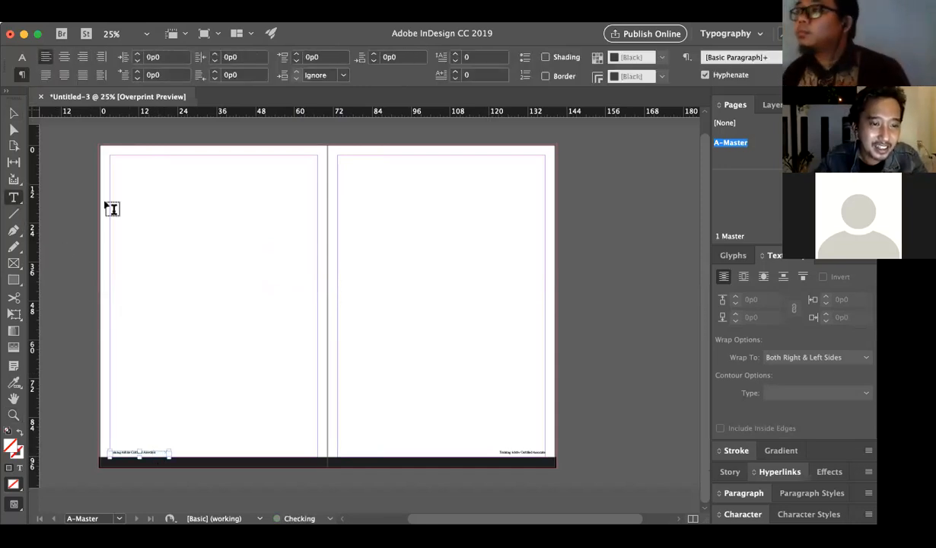
Draw a small text frame about 5p6 wide and 3p7.5 high above the footer text on the left master page
{"action": "left_click", "coordinate": [15, 112]}
{"action": "left_click", "coordinate": [257, 424]}
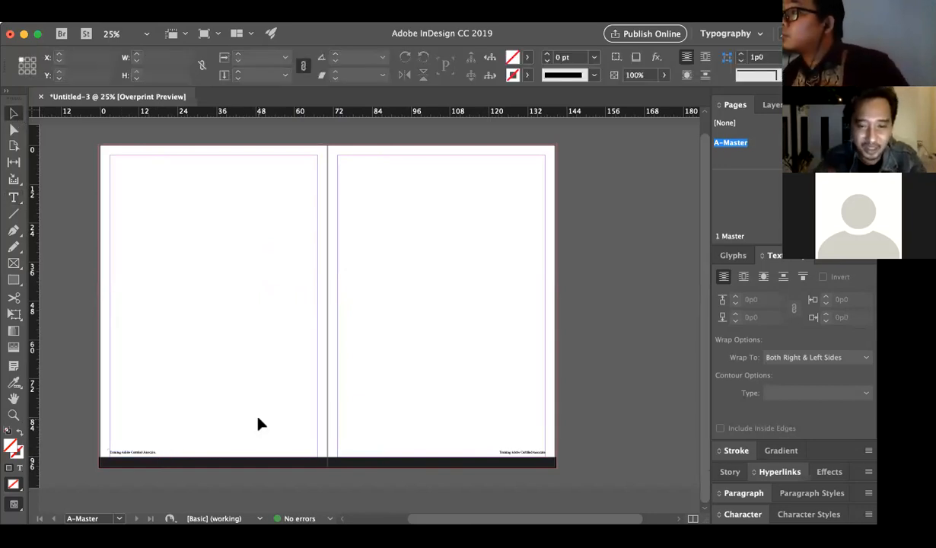
{"action": "key", "text": "z"}
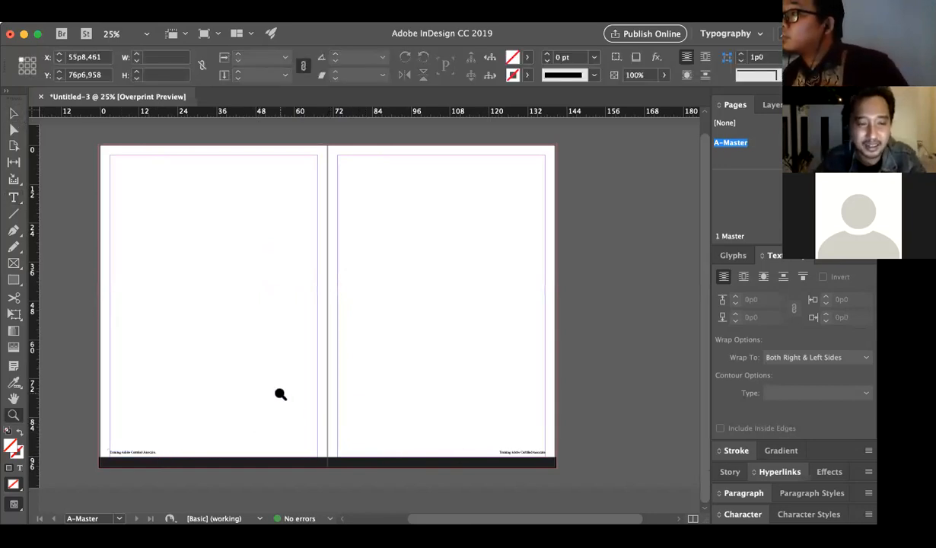
{"action": "left_click", "coordinate": [280, 393]}
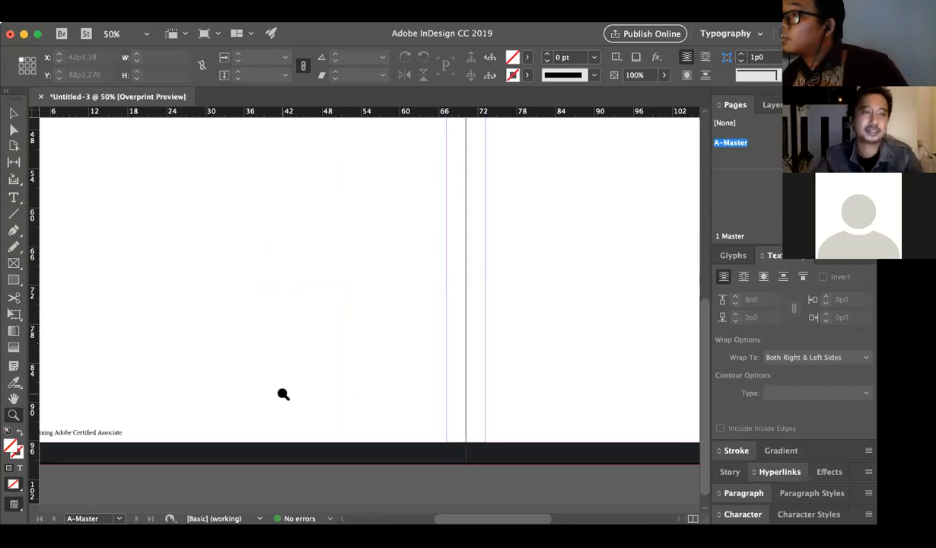
{"action": "scroll", "coordinate": [282, 393], "scroll_direction": "left", "scroll_amount": 2}
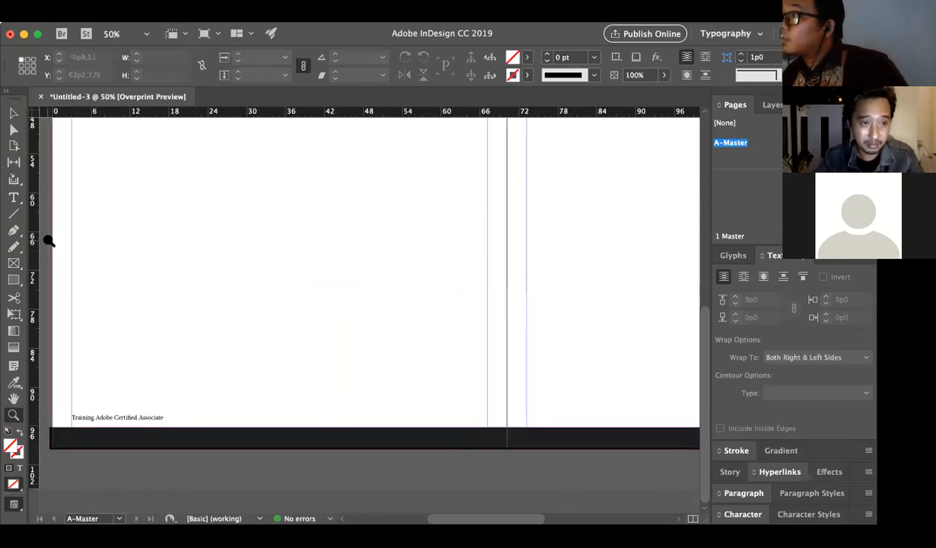
{"action": "left_click", "coordinate": [14, 197]}
{"action": "left_click_drag", "start_coordinate": [254, 342], "coordinate": [288, 363]}
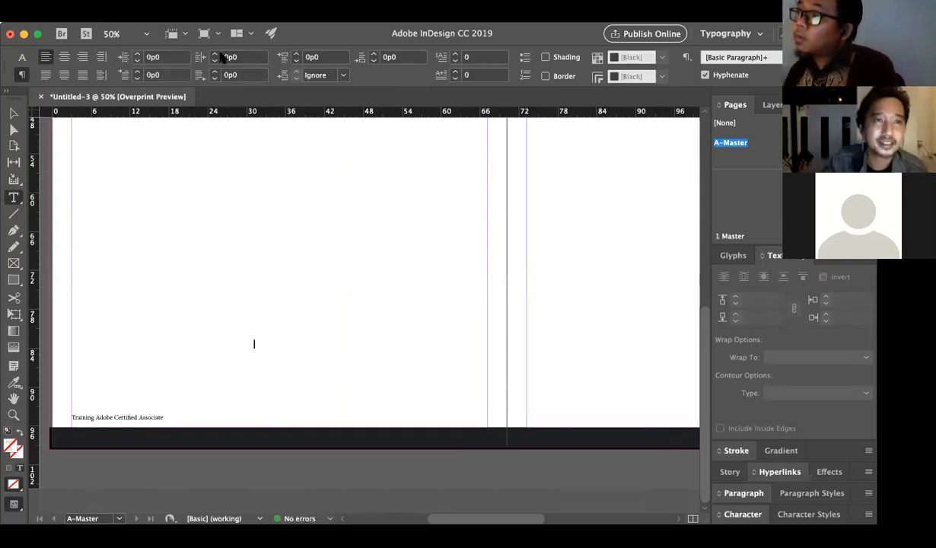
Try automatic list numbering in the small text frame with the sample text "a"
{"action": "left_click", "coordinate": [194, 27]}
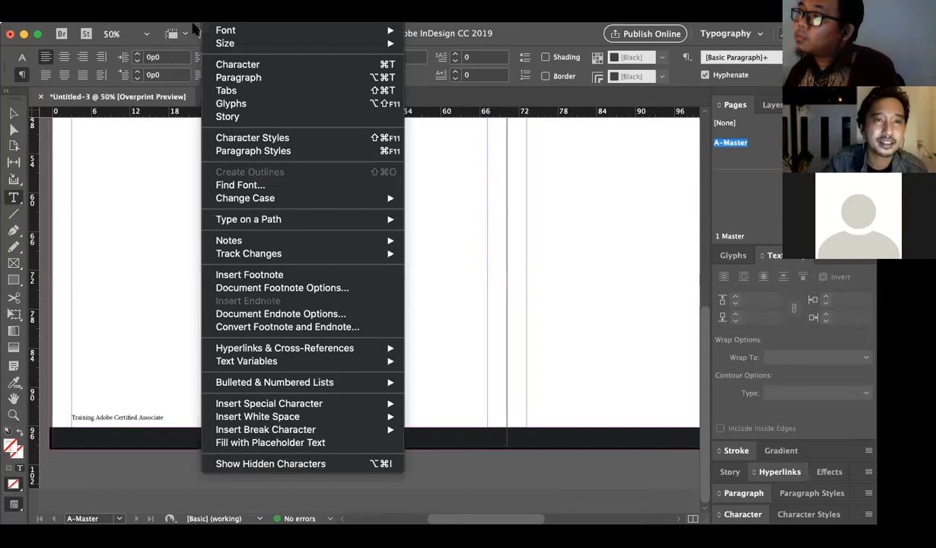
{"action": "mouse_move", "coordinate": [326, 385]}
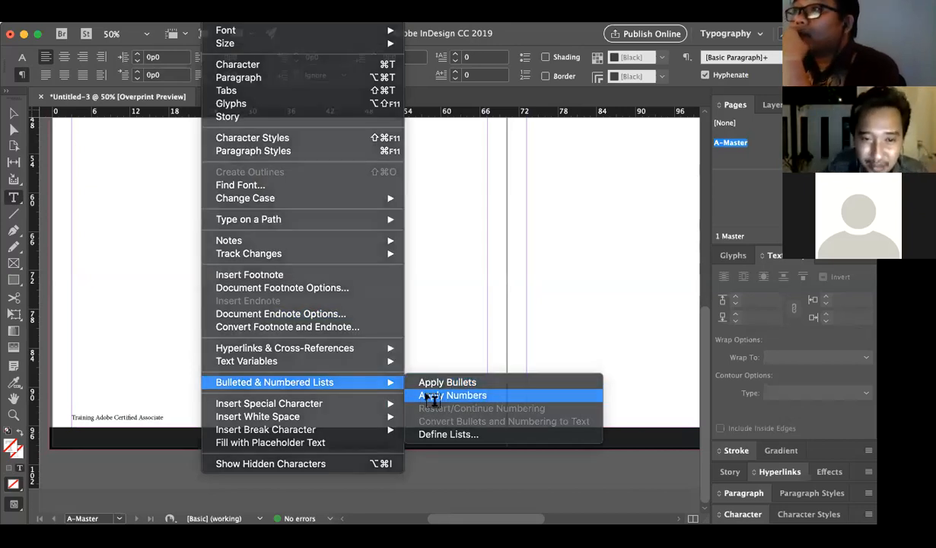
{"action": "left_click", "coordinate": [452, 395]}
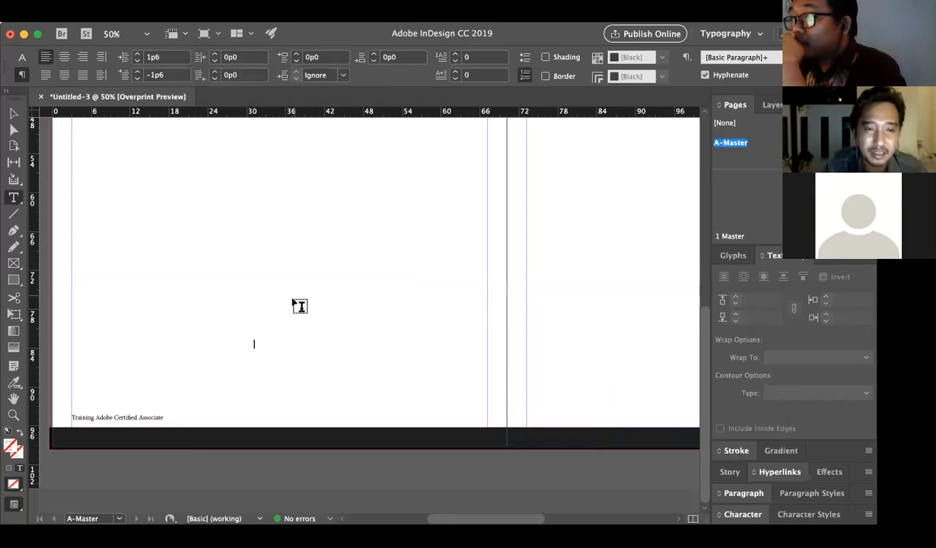
{"action": "type", "text": "a"}
{"action": "key", "text": "shift+Left"}
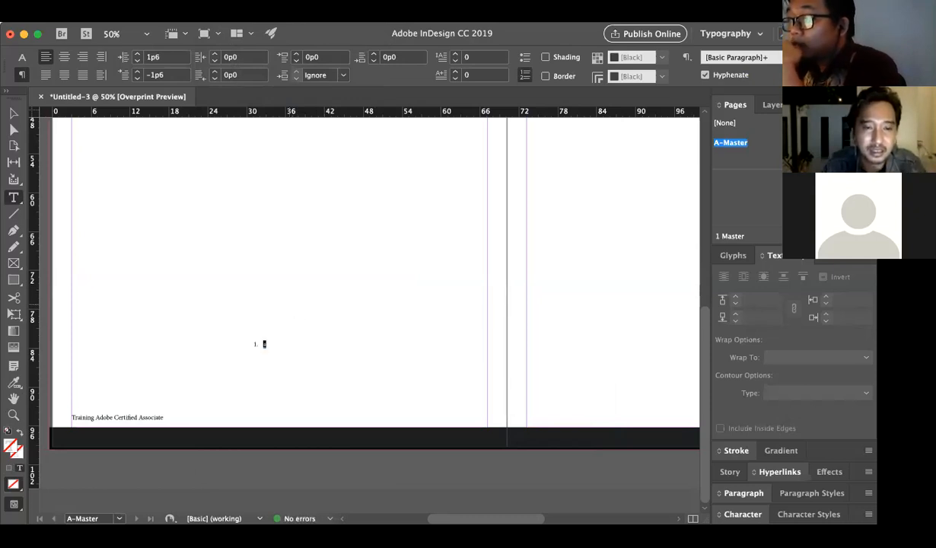
{"action": "key", "text": "Escape"}
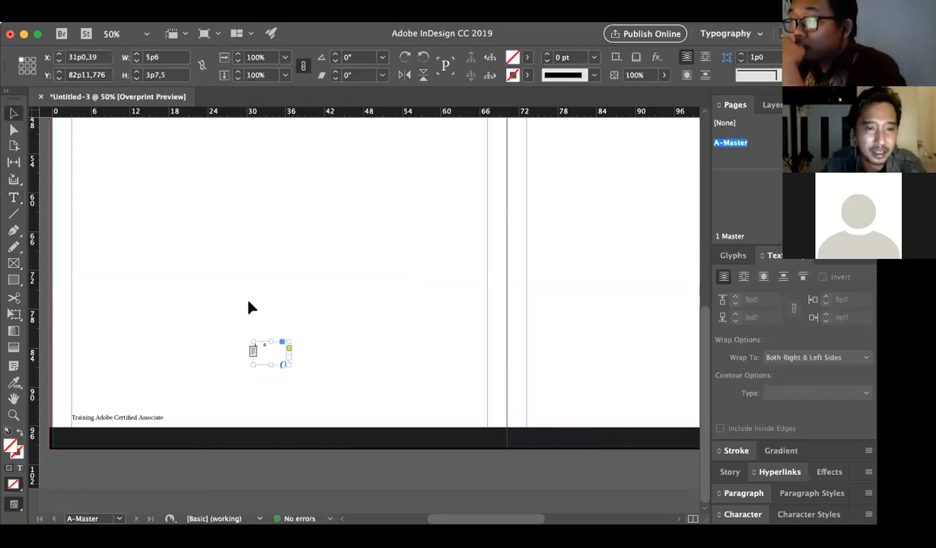
{"action": "left_click", "coordinate": [357, 372]}
Undo the numbered list and its sample text in the small frame
{"action": "key", "text": "super+space"}
{"action": "left_click", "coordinate": [303, 347], "text": "super"}
{"action": "left_click", "coordinate": [302, 347], "text": "super"}
{"action": "left_click", "coordinate": [302, 347], "text": "super"}
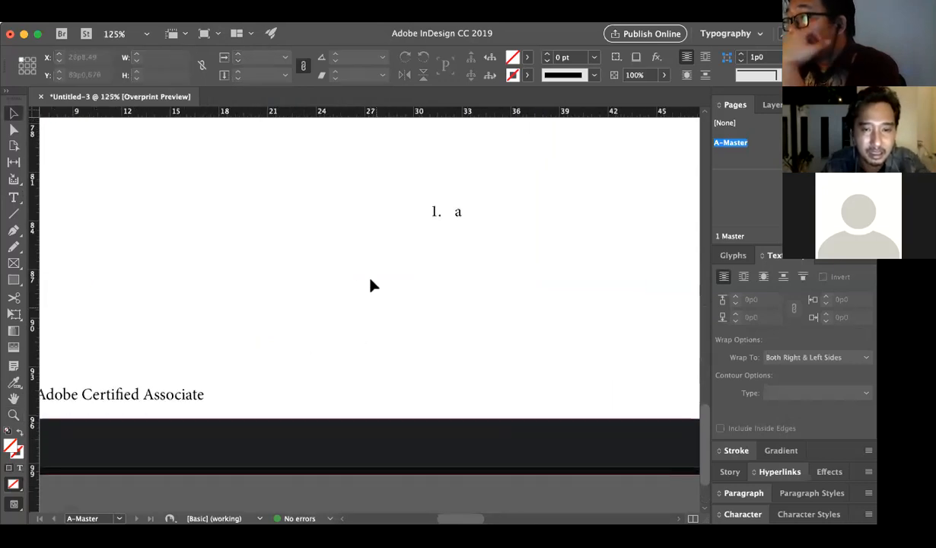
{"action": "left_click", "coordinate": [415, 168], "text": "alt+super"}
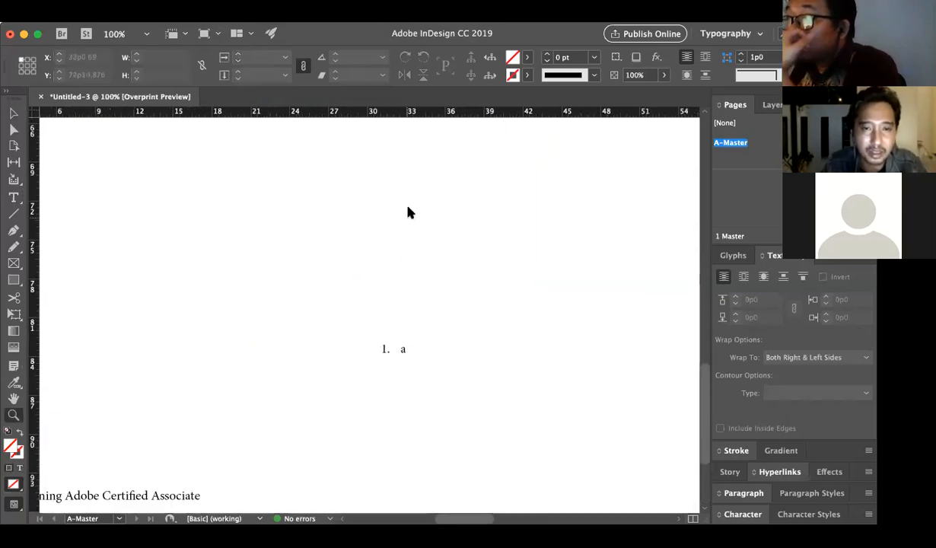
{"action": "left_click", "coordinate": [391, 357]}
{"action": "left_click_drag", "start_coordinate": [450, 388], "coordinate": [501, 395]}
{"action": "key", "text": "super+z"}
{"action": "key", "text": "super+z"}
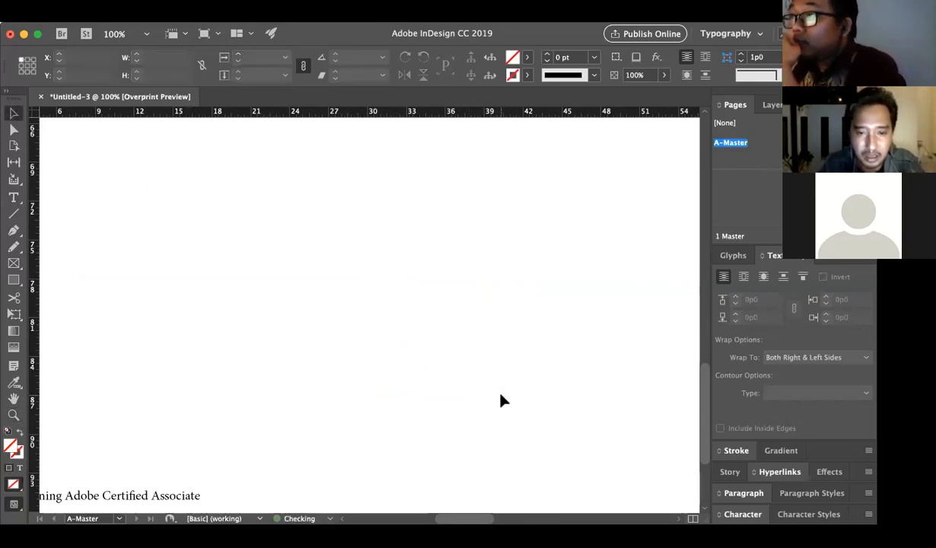
Draw a text frame about 8p1 wide and 3p0 high on the left master page and insert a Current Page Number marker in it
{"action": "left_click", "coordinate": [14, 197]}
{"action": "left_click_drag", "start_coordinate": [249, 328], "coordinate": [471, 353]}
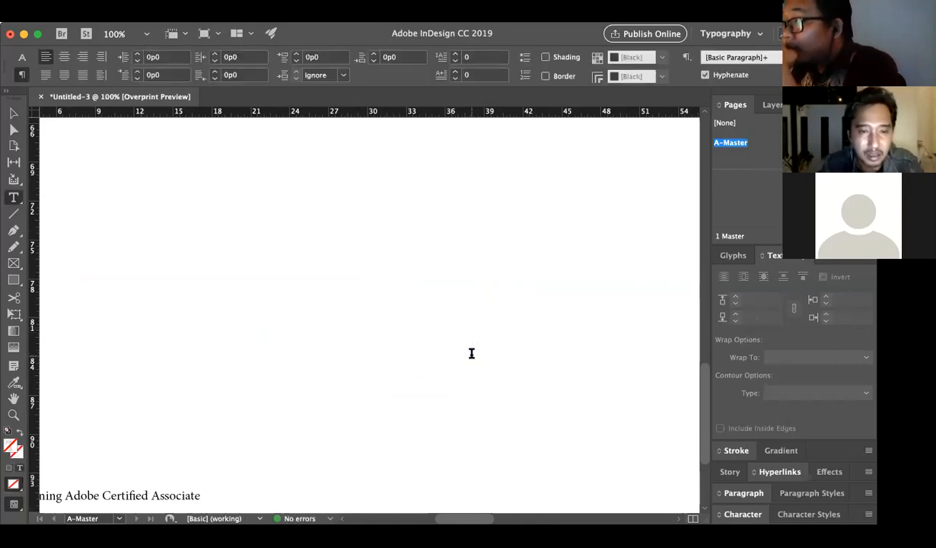
{"action": "left_click_drag", "start_coordinate": [348, 331], "coordinate": [453, 367]}
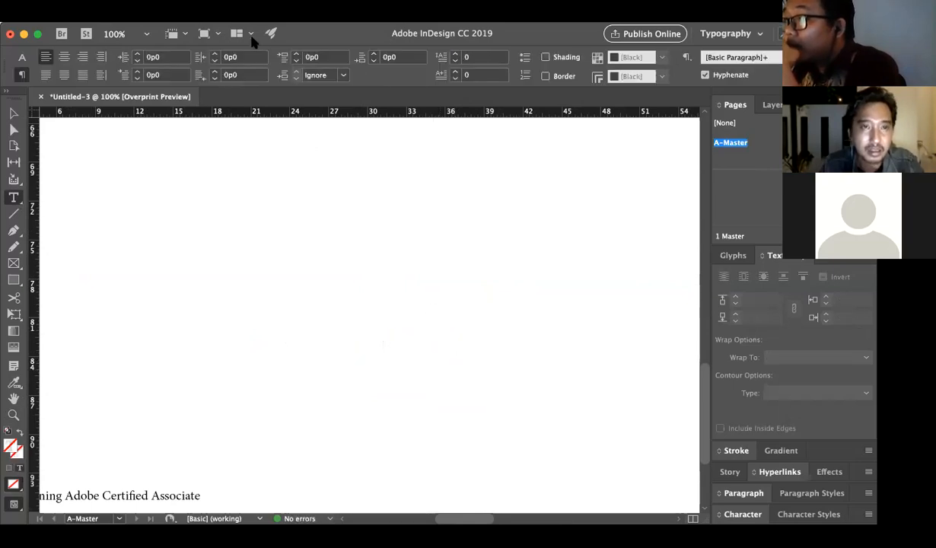
{"action": "left_click", "coordinate": [220, 28]}
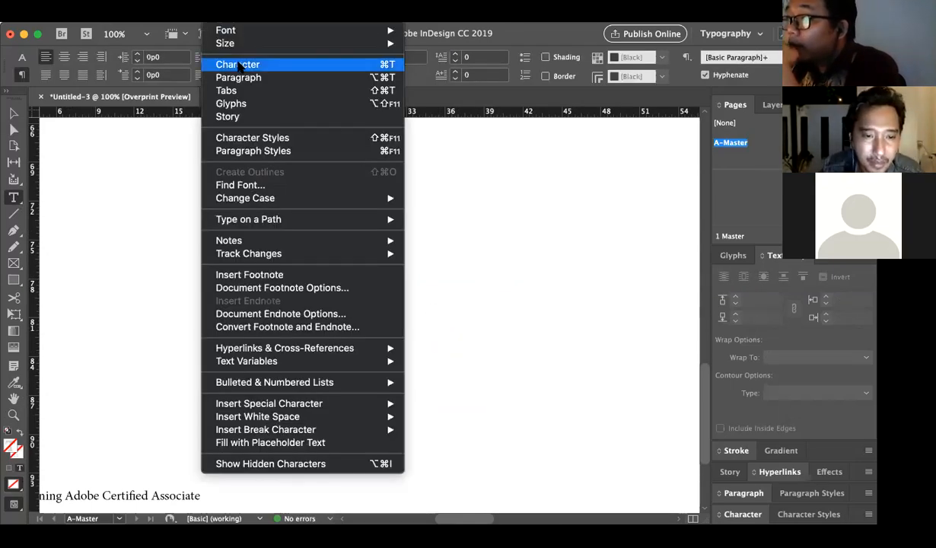
{"action": "mouse_move", "coordinate": [317, 407]}
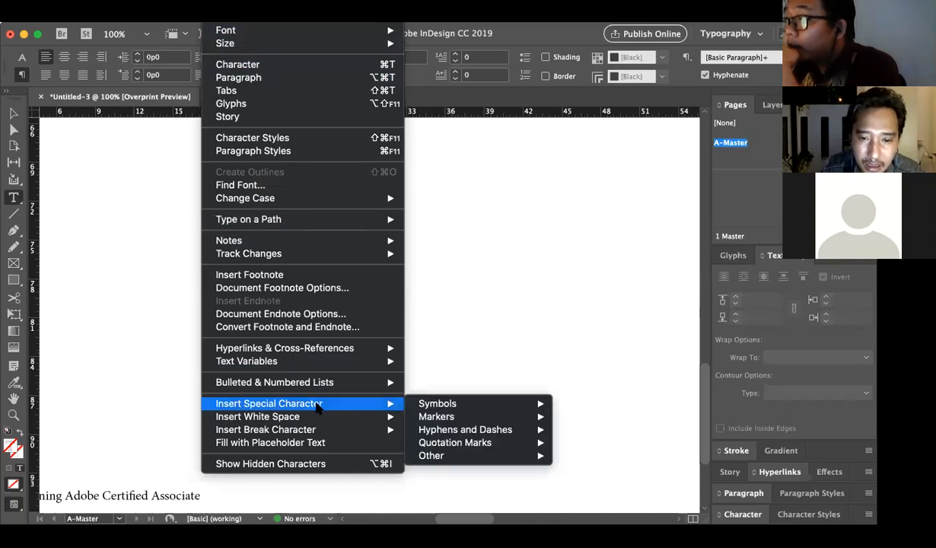
{"action": "mouse_move", "coordinate": [421, 406]}
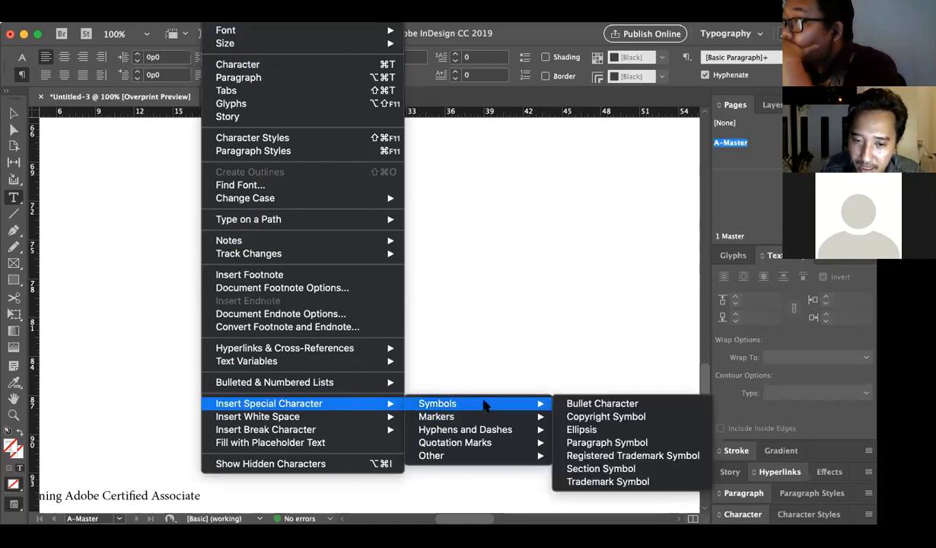
{"action": "mouse_move", "coordinate": [490, 419]}
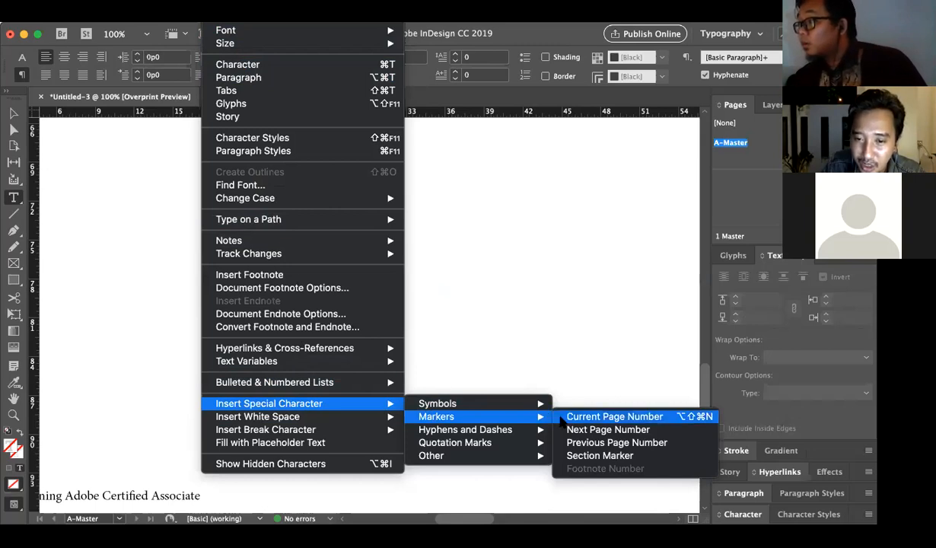
{"action": "left_click", "coordinate": [561, 418]}
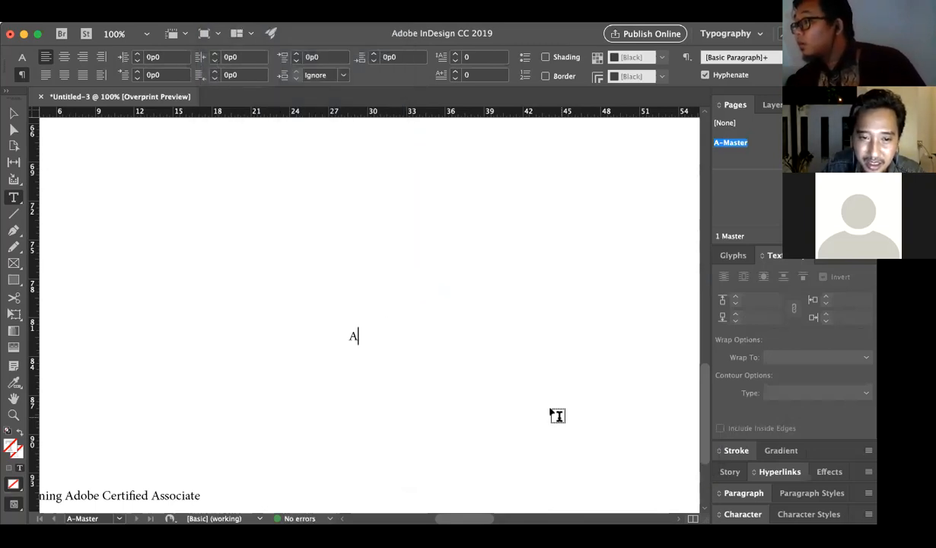
Shrink the page number frame to about 3p0 wide and 1p10.9 high
{"action": "left_click", "coordinate": [14, 112]}
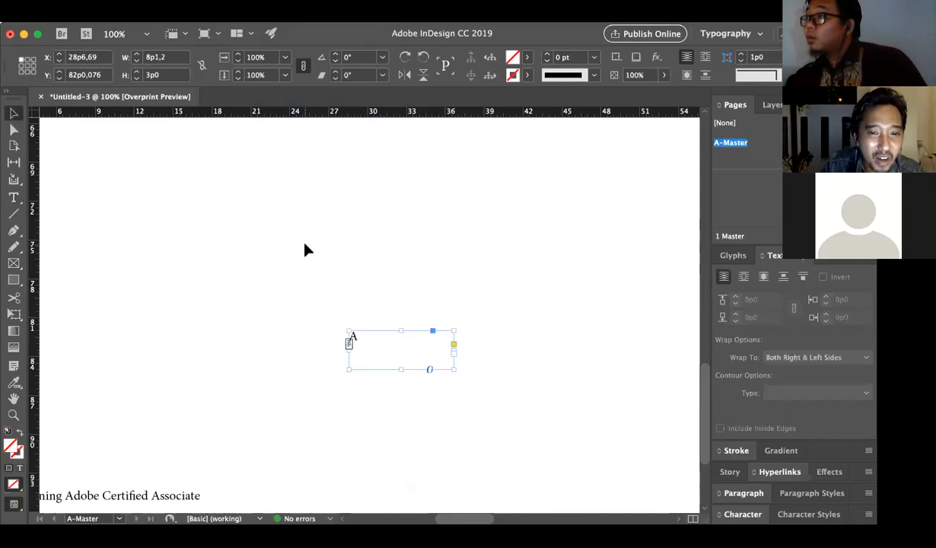
{"action": "left_click", "coordinate": [372, 279]}
{"action": "left_click", "coordinate": [437, 361]}
{"action": "left_click_drag", "start_coordinate": [454, 368], "coordinate": [391, 350]}
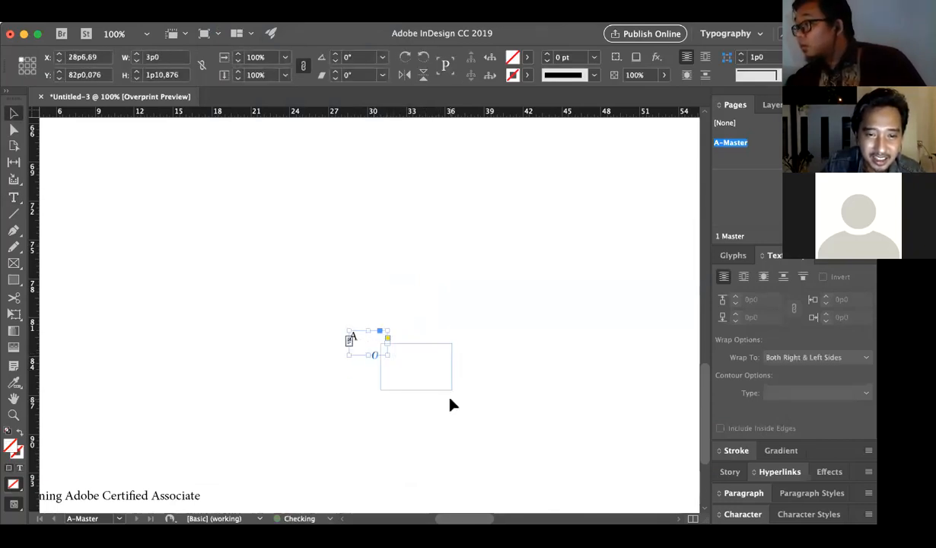
Delete the empty leftover text frame beside the page number
{"action": "left_click", "coordinate": [453, 402]}
{"action": "left_click_drag", "start_coordinate": [477, 421], "coordinate": [400, 360]}
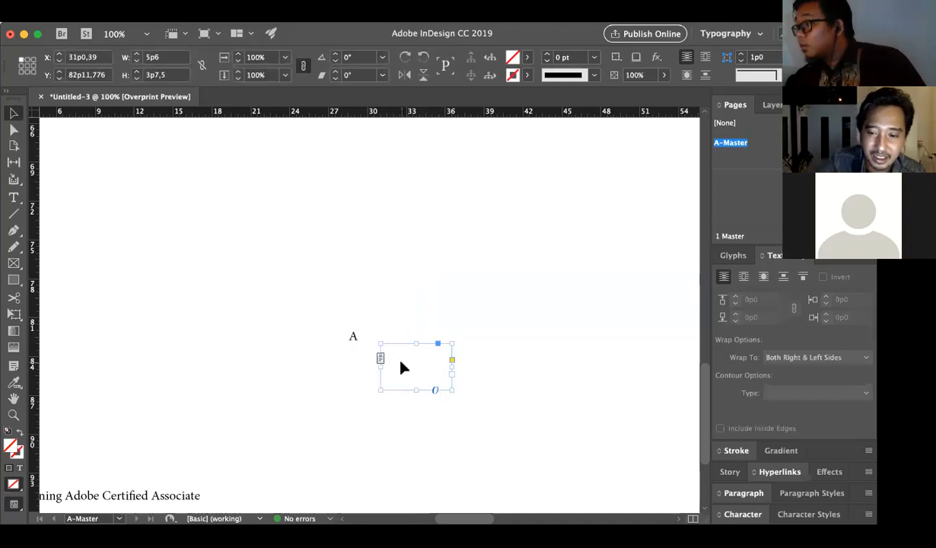
{"action": "key", "text": "Delete"}
Move the page number frame to the left page's outer margin at X 3p0, Y 92p4.8, just above the footer text
{"action": "key", "text": "super+minus"}
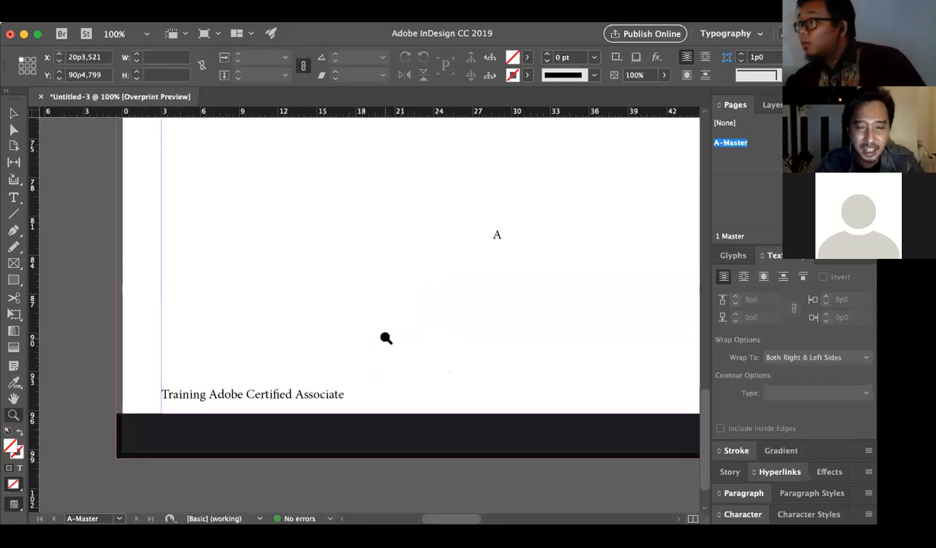
{"action": "left_click_drag", "start_coordinate": [467, 267], "coordinate": [214, 359]}
{"action": "left_click", "coordinate": [284, 343]}
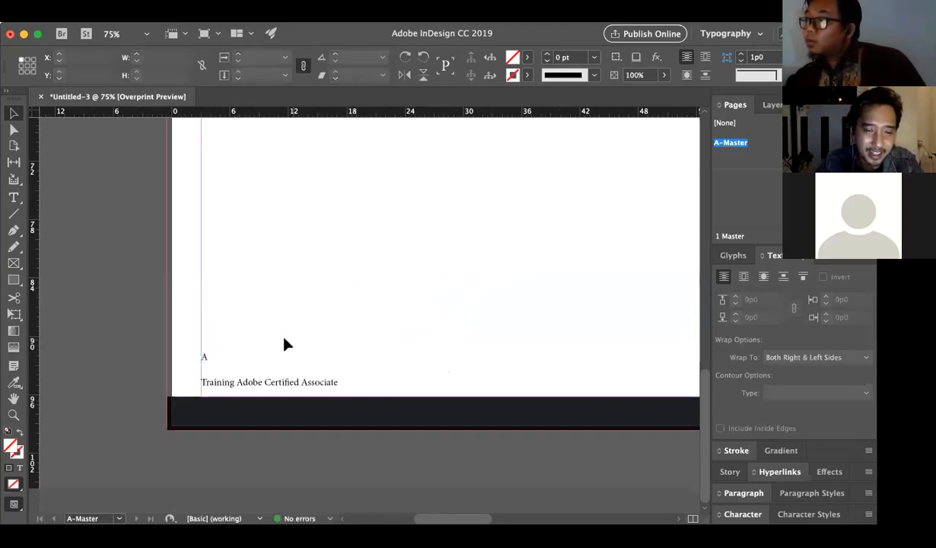
{"action": "left_click", "coordinate": [216, 356]}
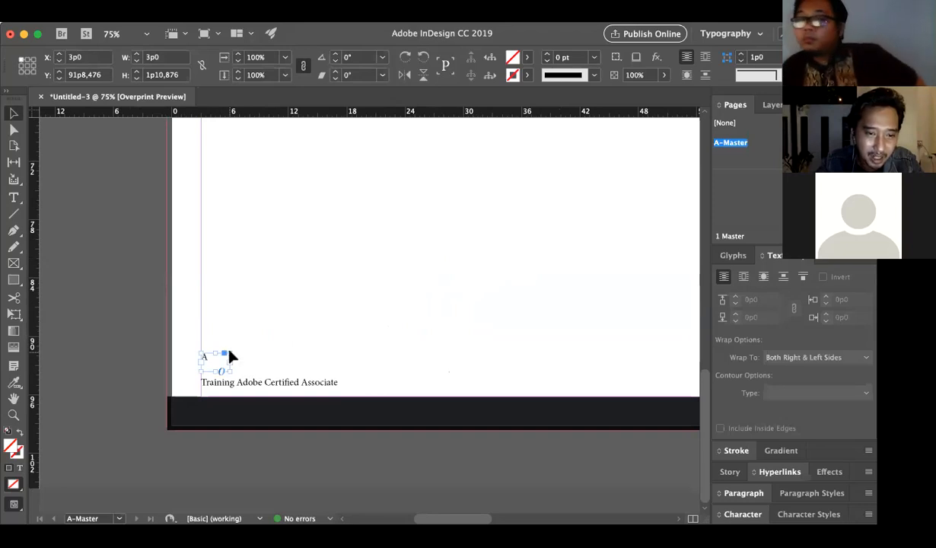
{"action": "left_click_drag", "start_coordinate": [212, 356], "coordinate": [214, 363]}
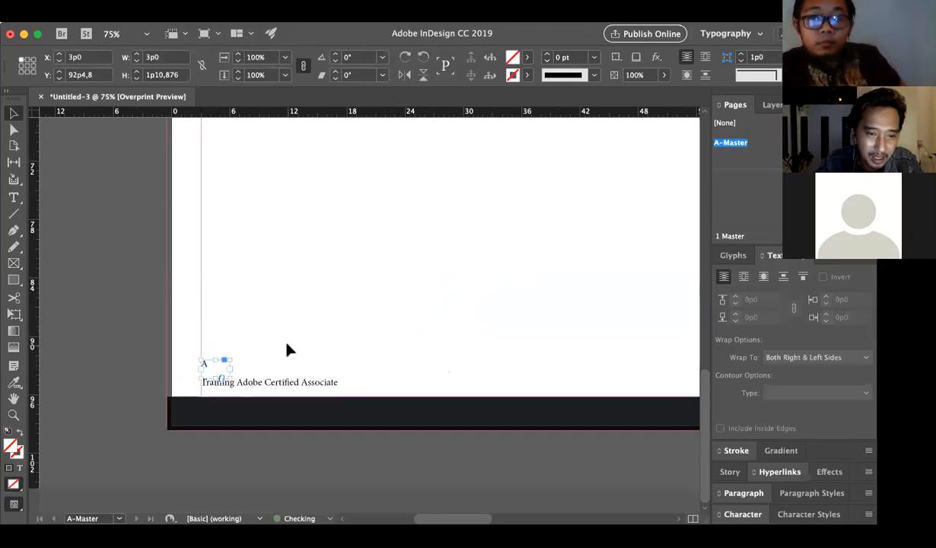
{"action": "left_click", "coordinate": [287, 349]}
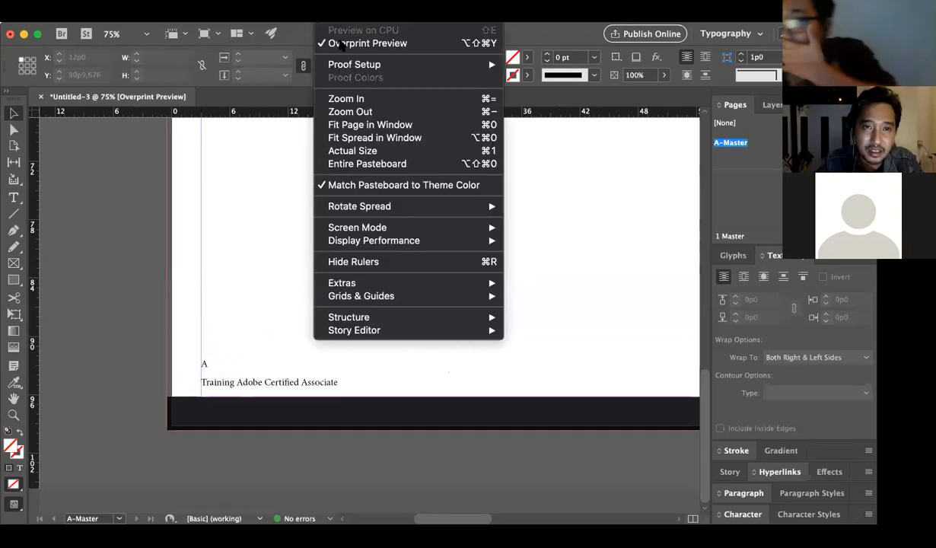
Turn off Overprint Preview and inspect the left page's footer up close
{"action": "left_click", "coordinate": [365, 39]}
{"action": "left_click", "coordinate": [270, 355], "text": "super"}
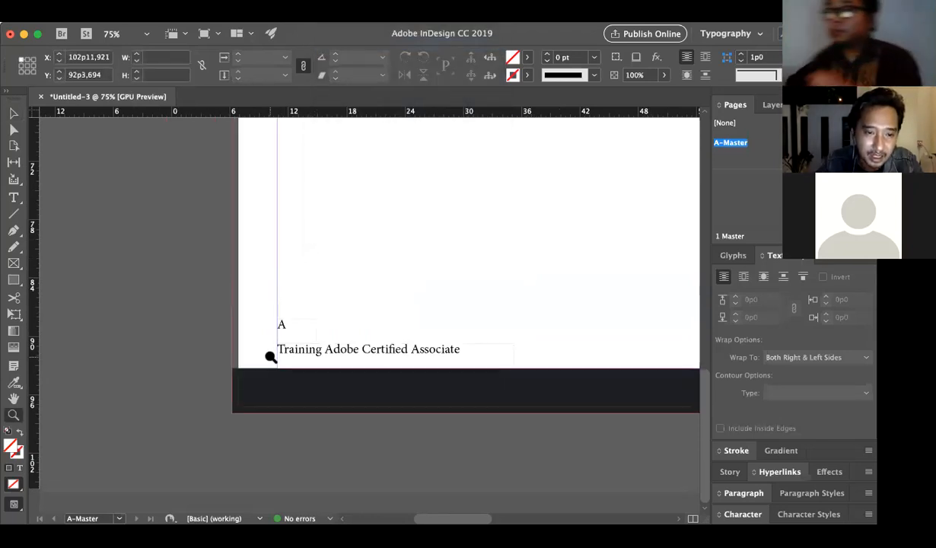
{"action": "left_click", "coordinate": [270, 355], "text": "super"}
{"action": "scroll", "coordinate": [430, 293], "scroll_direction": "right", "scroll_amount": 3}
{"action": "scroll", "coordinate": [430, 293], "scroll_direction": "up", "scroll_amount": 2}
Copy the page number frame onto the right master page, against its outer margin at about X 134p3.8, Y 92p4.8, above the footer text
{"action": "left_click", "coordinate": [257, 355]}
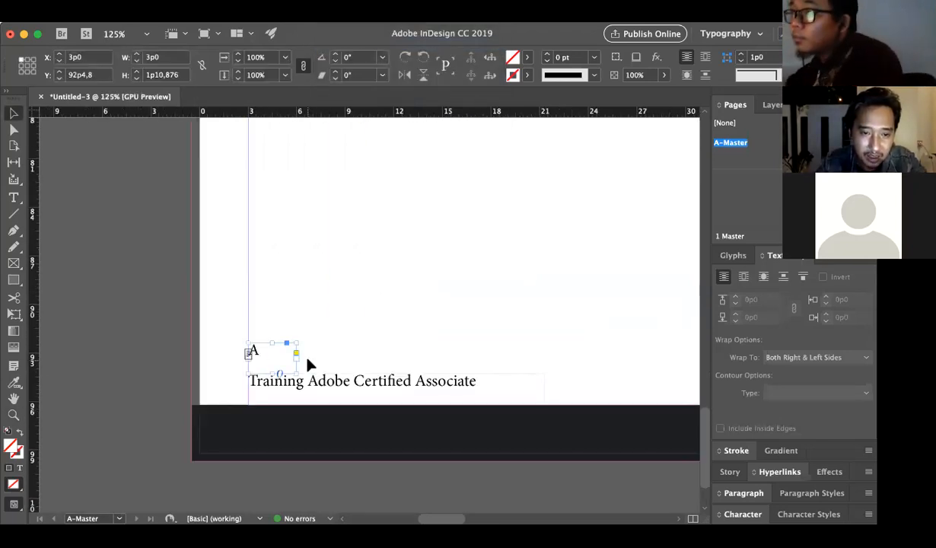
{"action": "left_click", "coordinate": [373, 323]}
{"action": "key", "text": "z"}
{"action": "left_click", "coordinate": [401, 314], "text": "alt"}
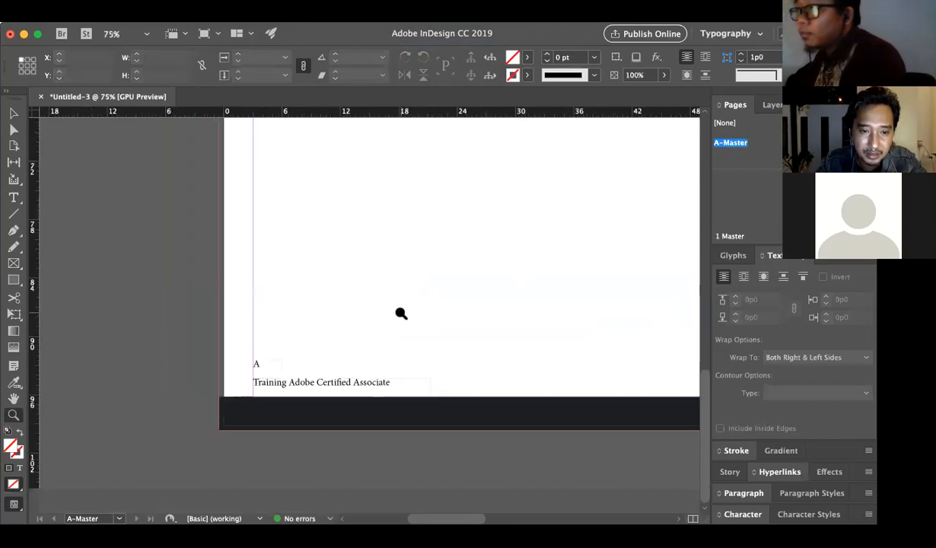
{"action": "scroll", "coordinate": [398, 313], "scroll_direction": "right", "scroll_amount": 10}
{"action": "left_click", "coordinate": [478, 363]}
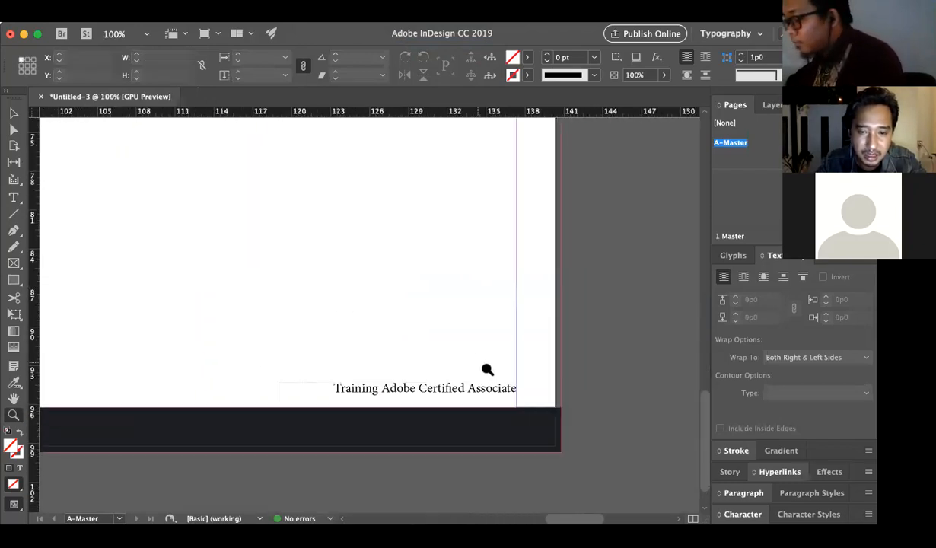
{"action": "left_click", "coordinate": [438, 337]}
{"action": "left_click", "coordinate": [385, 315]}
{"action": "left_click", "coordinate": [387, 313], "text": "super"}
{"action": "key", "text": "v"}
{"action": "left_click_drag", "start_coordinate": [375, 314], "coordinate": [416, 349]}
Right-align the page number marker in its frame on the right master page
{"action": "left_click", "coordinate": [14, 198]}
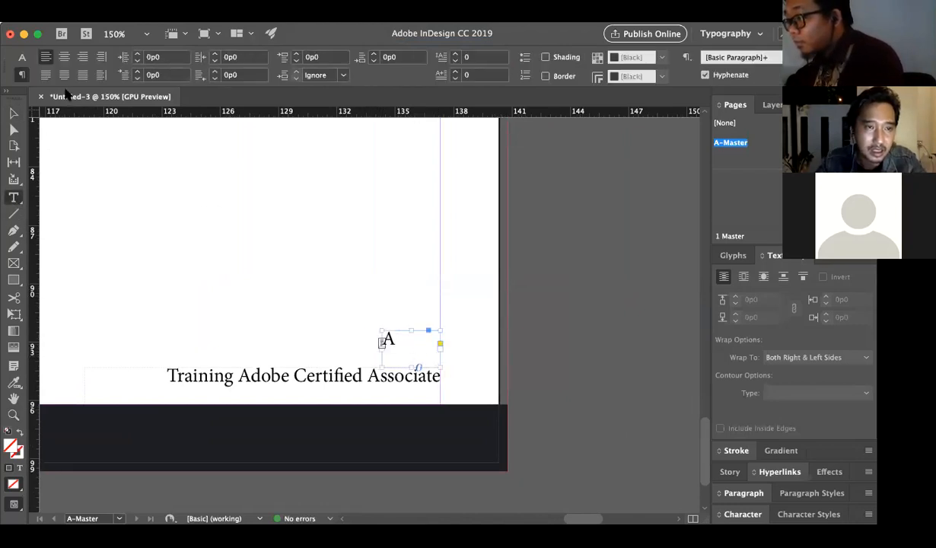
{"action": "left_click", "coordinate": [82, 57]}
{"action": "left_click", "coordinate": [19, 113]}
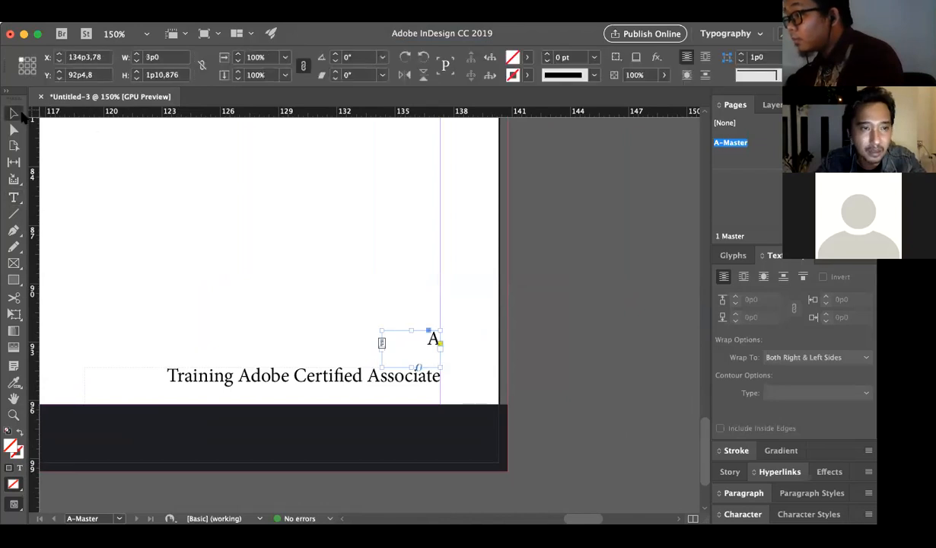
{"action": "left_click", "coordinate": [192, 204]}
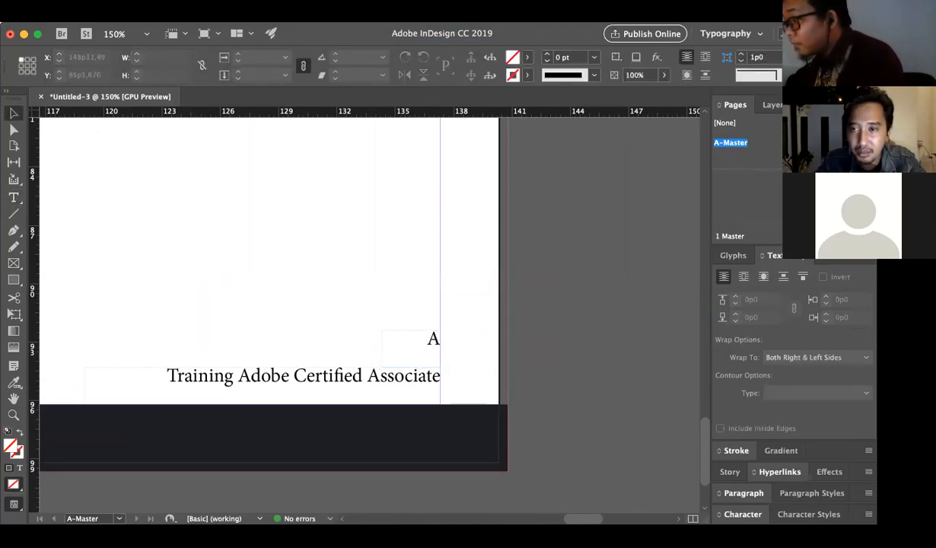
Open page 1 and examine the footer and automatic page number it takes from A-Master
{"action": "double_click", "coordinate": [802, 190]}
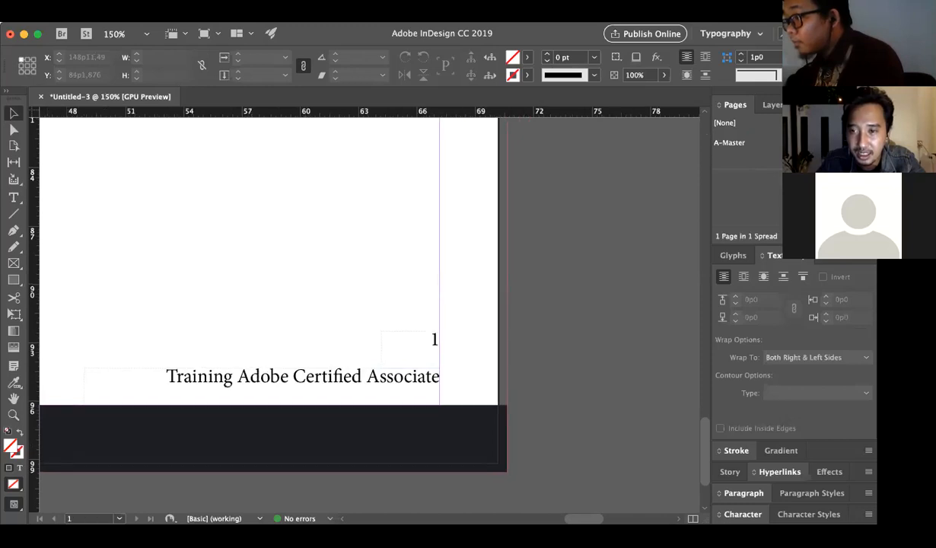
{"action": "key", "text": "z"}
{"action": "left_click", "coordinate": [353, 263], "text": "alt"}
{"action": "left_click", "coordinate": [353, 263], "text": "alt"}
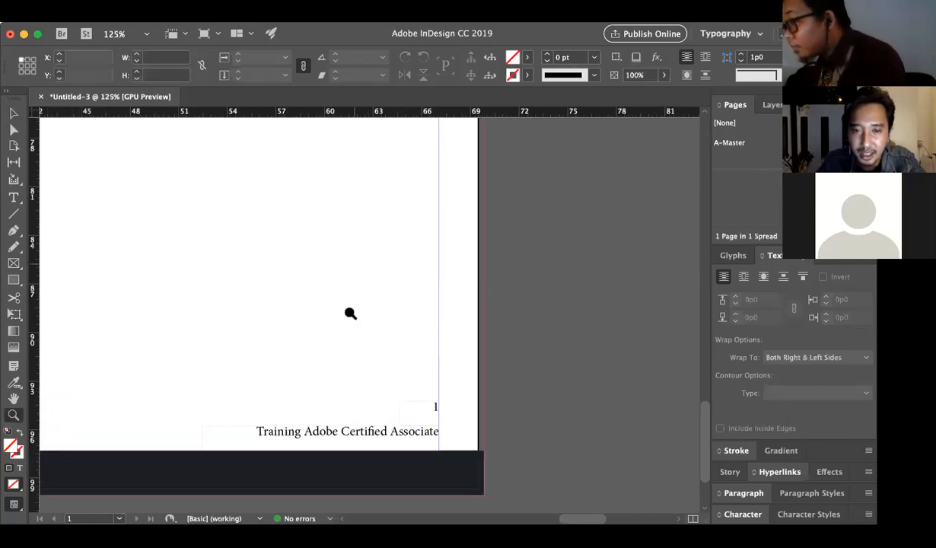
{"action": "left_click", "coordinate": [348, 311], "text": "alt"}
{"action": "left_click", "coordinate": [347, 316], "text": "alt"}
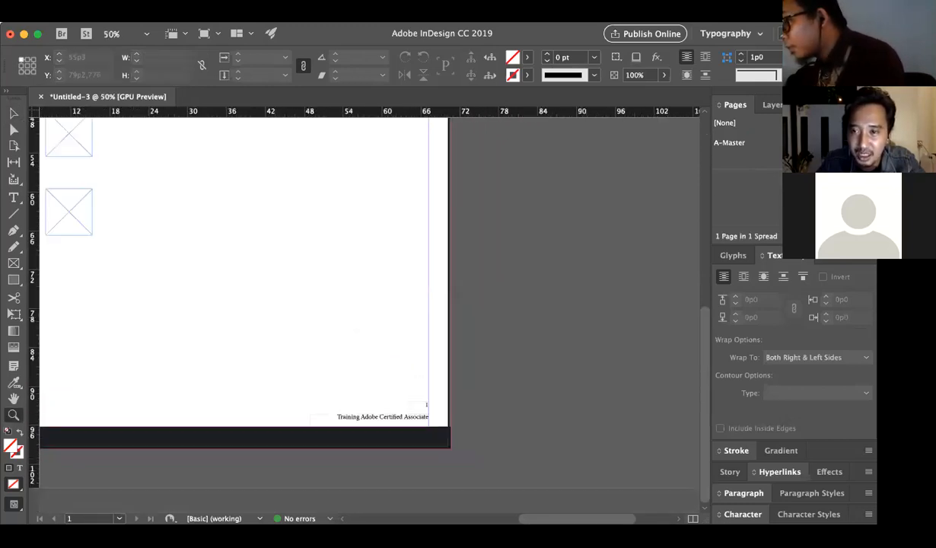
{"action": "left_click", "coordinate": [355, 299], "text": "alt"}
{"action": "left_click", "coordinate": [418, 299], "text": "alt"}
{"action": "left_click", "coordinate": [427, 300]}
{"action": "left_click", "coordinate": [427, 299]}
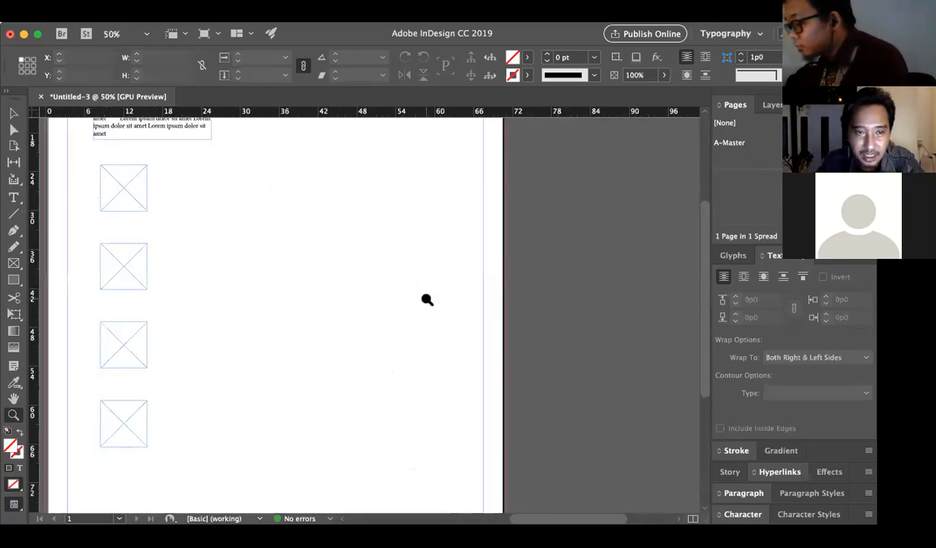
Delete the empty frames on page 1 and move the text frame with its wrapped photo to the middle of the page
{"action": "left_click", "coordinate": [375, 301], "text": "alt"}
{"action": "key", "text": "v"}
{"action": "left_click_drag", "start_coordinate": [346, 377], "coordinate": [274, 254]}
{"action": "key", "text": "Delete"}
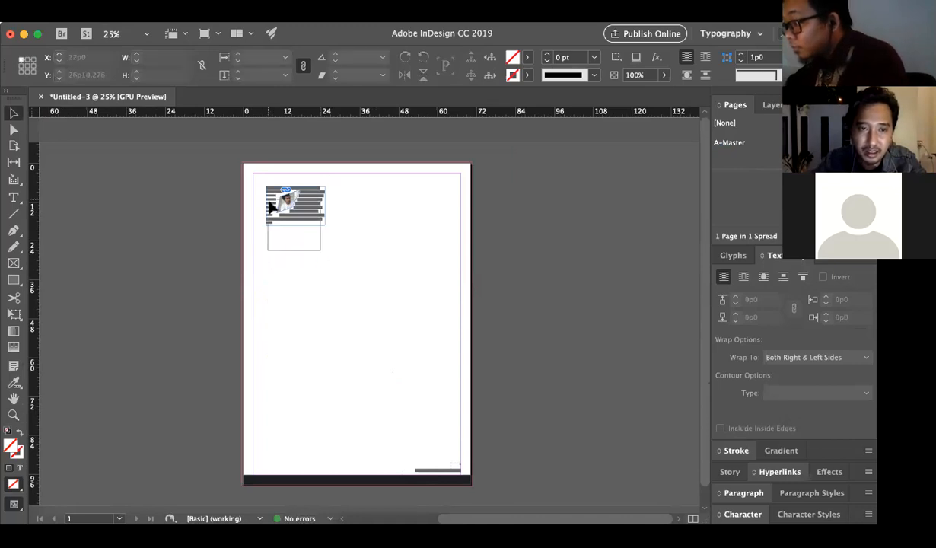
{"action": "left_click_drag", "start_coordinate": [303, 207], "coordinate": [365, 314]}
{"action": "left_click", "coordinate": [392, 403]}
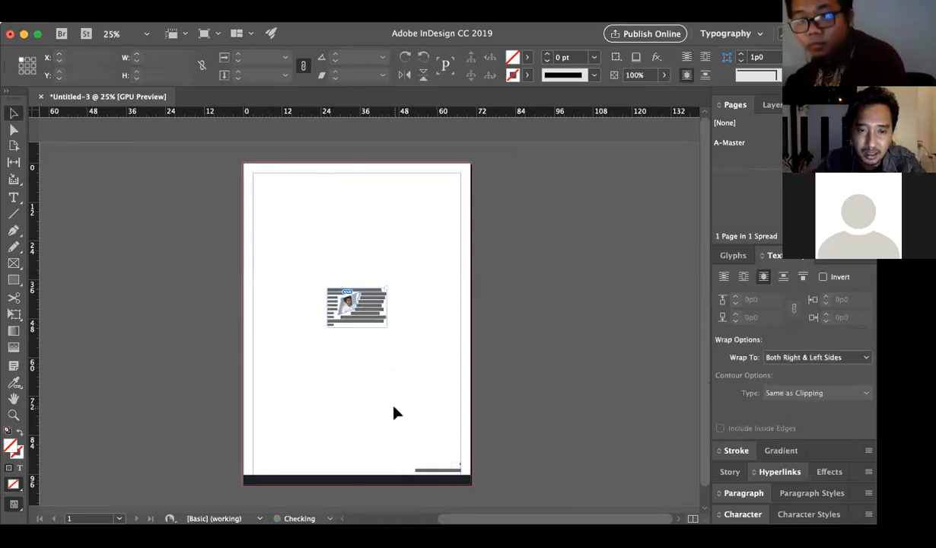
Add a second page to the document and check its page number and footer text
{"action": "scroll", "coordinate": [403, 415], "scroll_direction": "down", "scroll_amount": 1}
{"action": "key", "text": "z"}
{"action": "left_click", "coordinate": [434, 437]}
{"action": "left_click", "coordinate": [392, 394]}
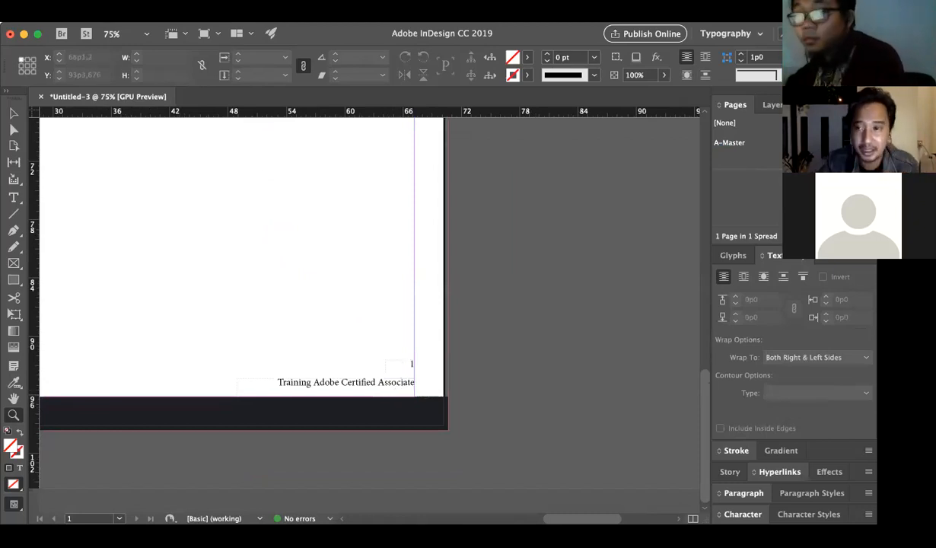
{"action": "key", "text": "shift+super+p"}
{"action": "scroll", "coordinate": [318, 378], "scroll_direction": "left", "scroll_amount": 10}
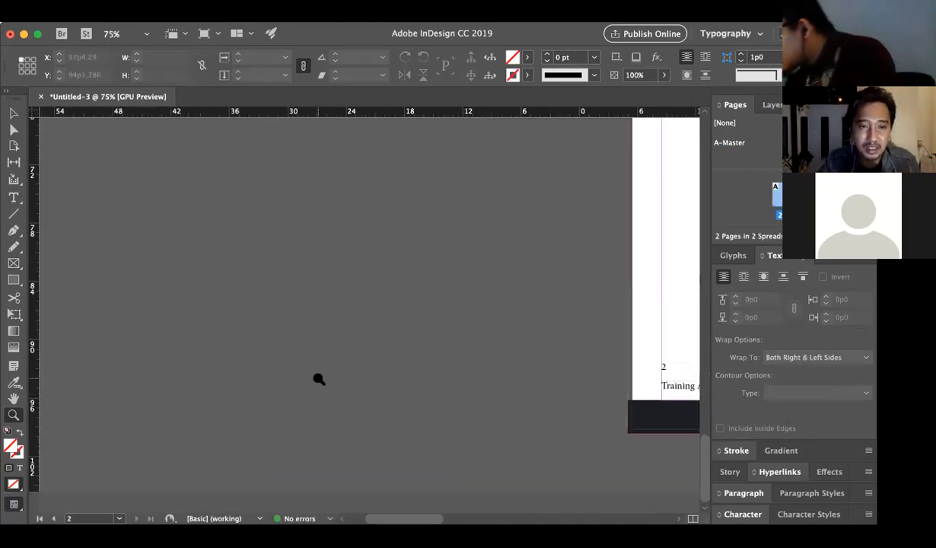
{"action": "scroll", "coordinate": [318, 378], "scroll_direction": "right", "scroll_amount": 3}
{"action": "scroll", "coordinate": [318, 378], "scroll_direction": "right", "scroll_amount": 3}
{"action": "left_click", "coordinate": [373, 377], "text": "alt"}
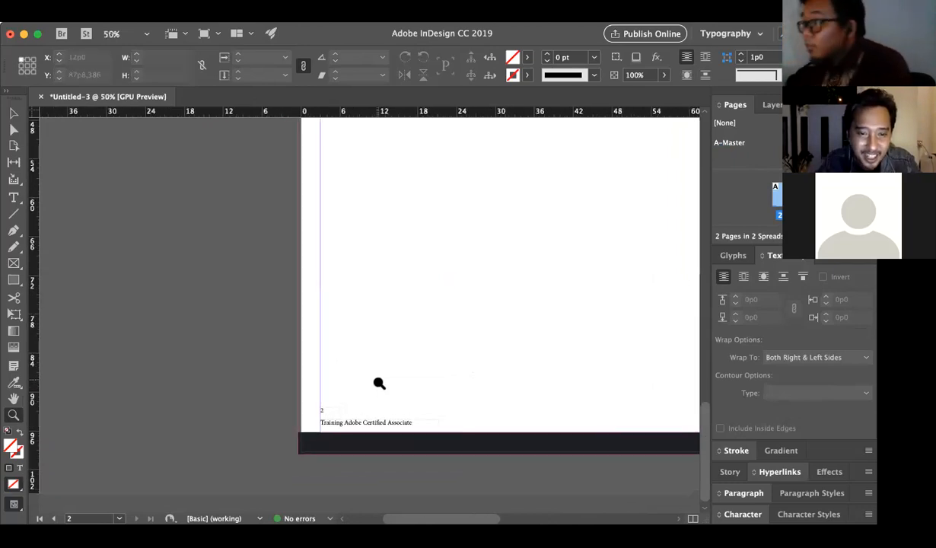
{"action": "left_click", "coordinate": [379, 382]}
{"action": "left_click", "coordinate": [380, 369], "text": "alt"}
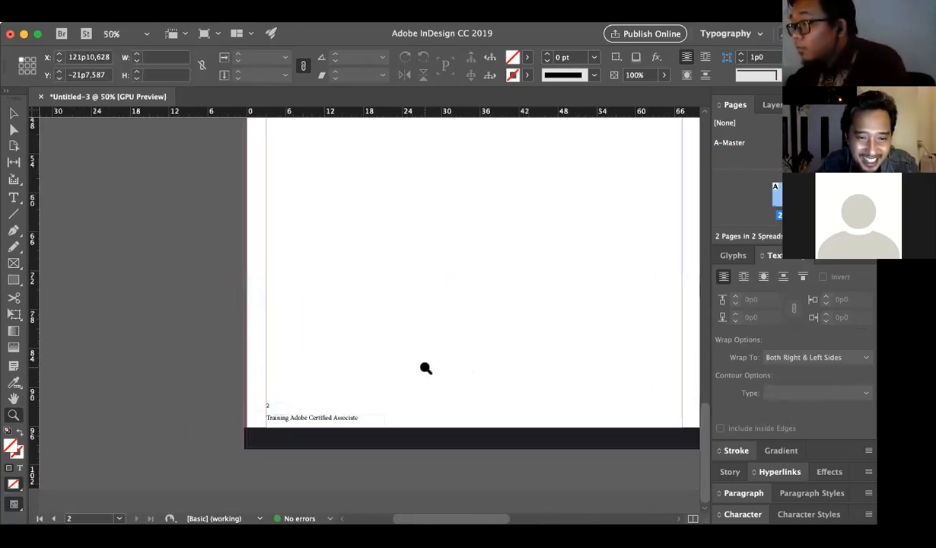
Add more pages until the document has six, and check the footer on page 6
{"action": "left_click", "coordinate": [426, 368], "text": "alt"}
{"action": "key", "text": "super+shift+p"}
{"action": "key", "text": "super+shift+p"}
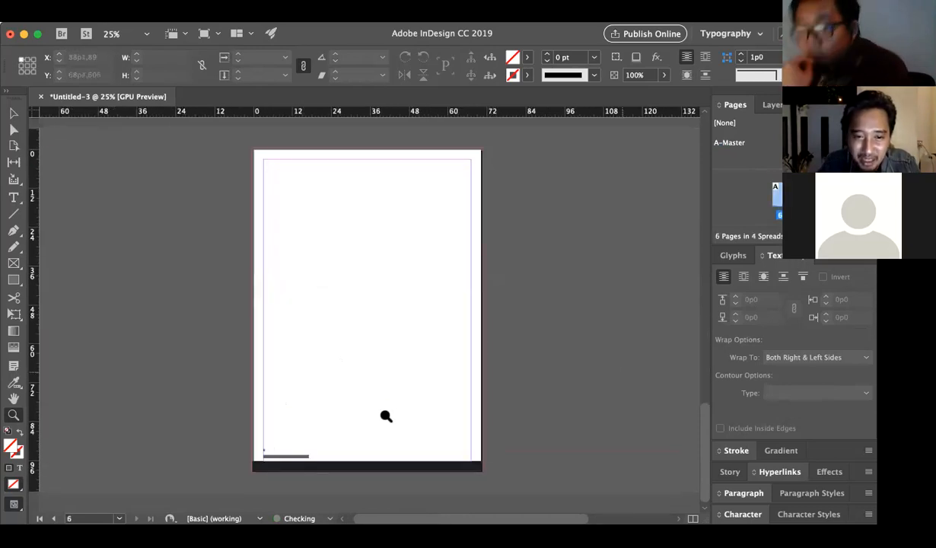
{"action": "left_click", "coordinate": [299, 424]}
{"action": "left_click", "coordinate": [326, 403]}
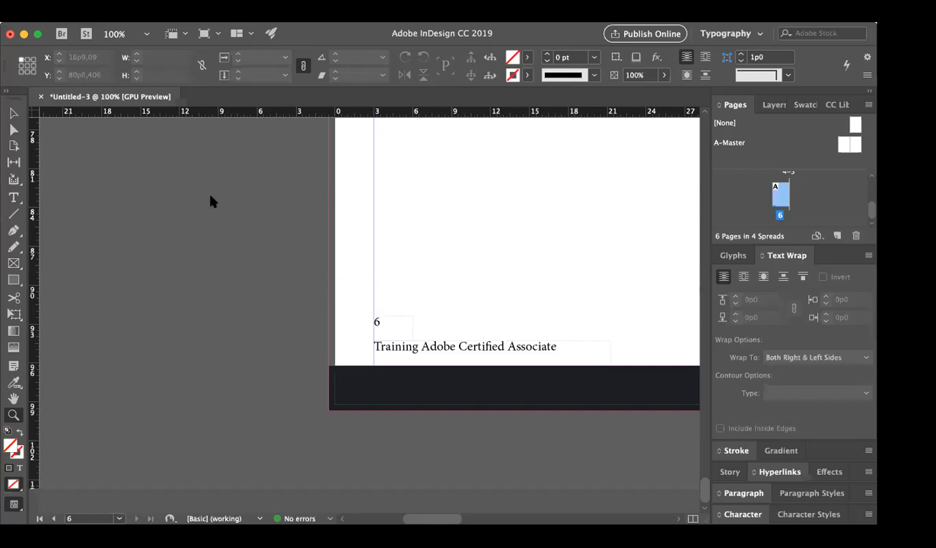
{"action": "left_click", "coordinate": [399, 264]}
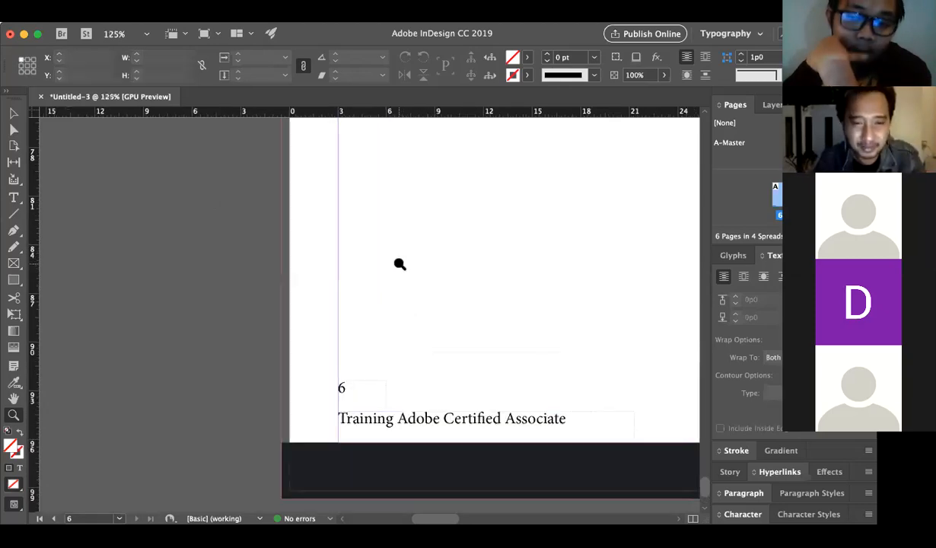
Go back through the spreads to page 1 and examine the text wrapped around the photo
{"action": "left_click", "coordinate": [438, 282], "text": "alt"}
{"action": "left_click", "coordinate": [438, 282], "text": "alt"}
{"action": "scroll", "coordinate": [439, 282], "scroll_direction": "up", "scroll_amount": 12}
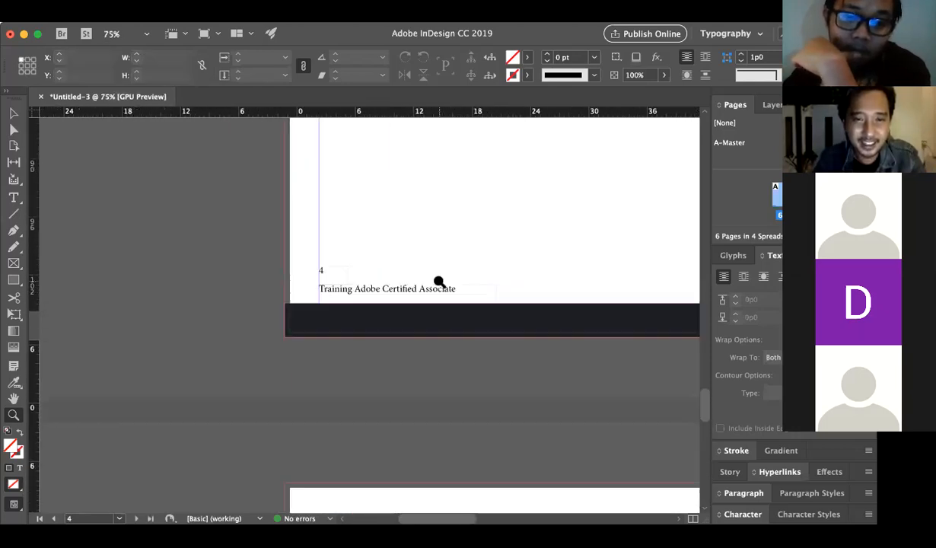
{"action": "scroll", "coordinate": [438, 281], "scroll_direction": "up", "scroll_amount": 15}
{"action": "left_click", "coordinate": [438, 281], "text": "alt"}
{"action": "left_click", "coordinate": [438, 282], "text": "alt"}
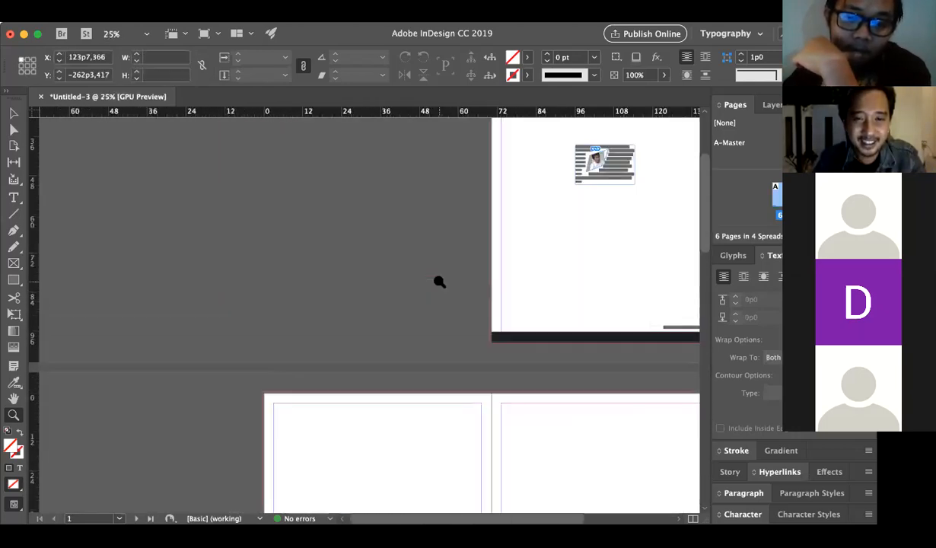
{"action": "left_click", "coordinate": [439, 282], "text": "alt"}
{"action": "left_click", "coordinate": [434, 254]}
{"action": "left_click", "coordinate": [386, 252]}
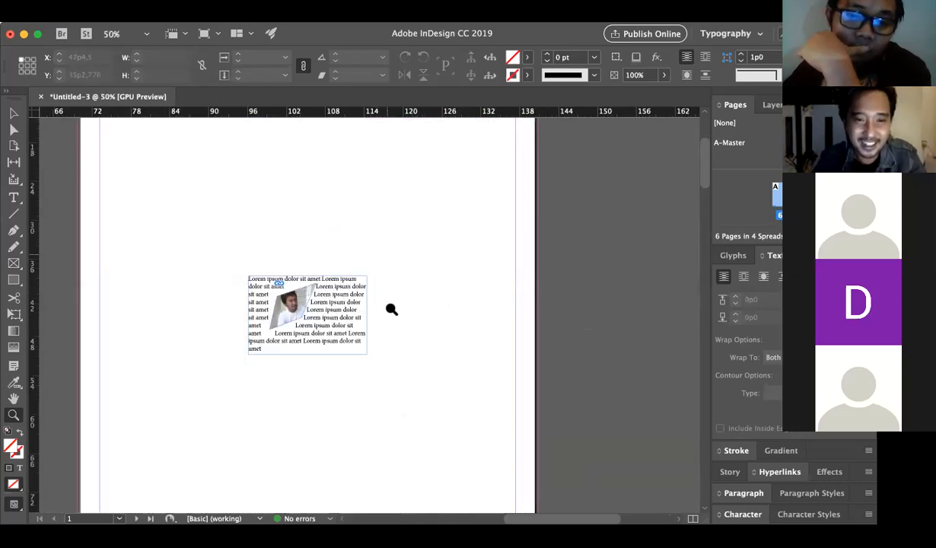
{"action": "left_click", "coordinate": [391, 309]}
{"action": "scroll", "coordinate": [391, 331], "scroll_direction": "left", "scroll_amount": 5}
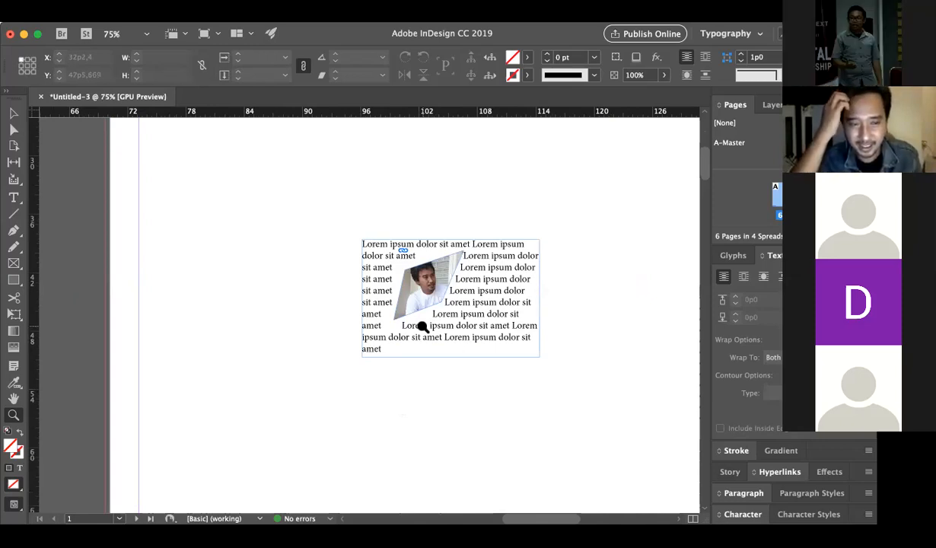
Draw a closed, curvy Pen path below the text frame on page 1, about 22p6 wide and 24p11 high
{"action": "left_click", "coordinate": [13, 231]}
{"action": "scroll", "coordinate": [382, 393], "scroll_direction": "down", "scroll_amount": 3}
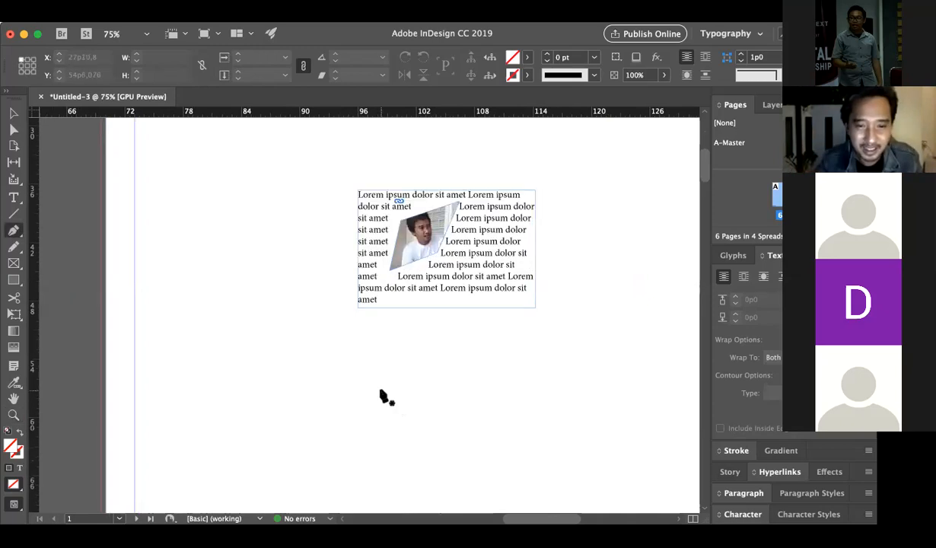
{"action": "left_click", "coordinate": [403, 308]}
{"action": "left_click_drag", "start_coordinate": [417, 391], "coordinate": [463, 430]}
{"action": "left_click", "coordinate": [419, 476]}
{"action": "scroll", "coordinate": [526, 501], "scroll_direction": "down", "scroll_amount": 2}
{"action": "left_click_drag", "start_coordinate": [523, 481], "coordinate": [622, 431]}
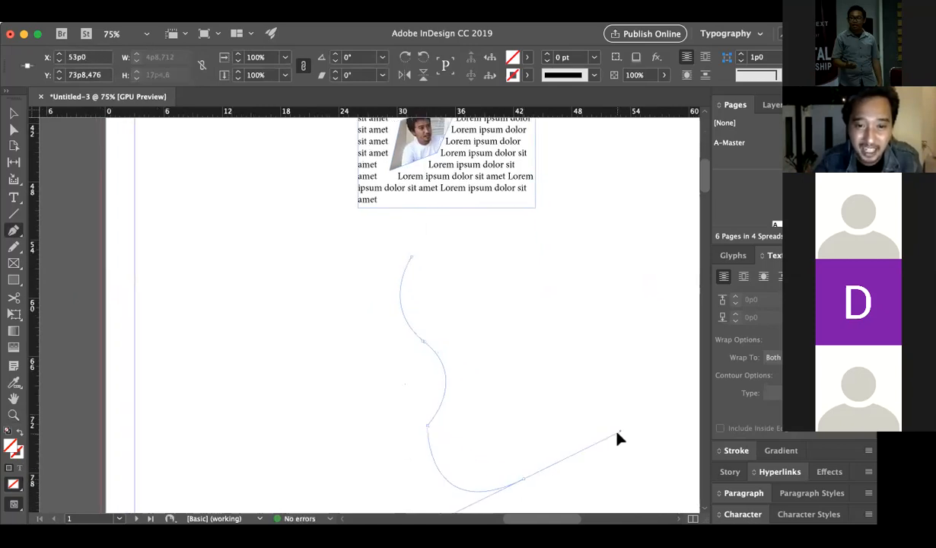
{"action": "left_click_drag", "start_coordinate": [586, 365], "coordinate": [524, 314]}
{"action": "left_click_drag", "start_coordinate": [524, 260], "coordinate": [554, 232]}
{"action": "left_click", "coordinate": [411, 259]}
{"action": "left_click_drag", "start_coordinate": [411, 261], "coordinate": [459, 213]}
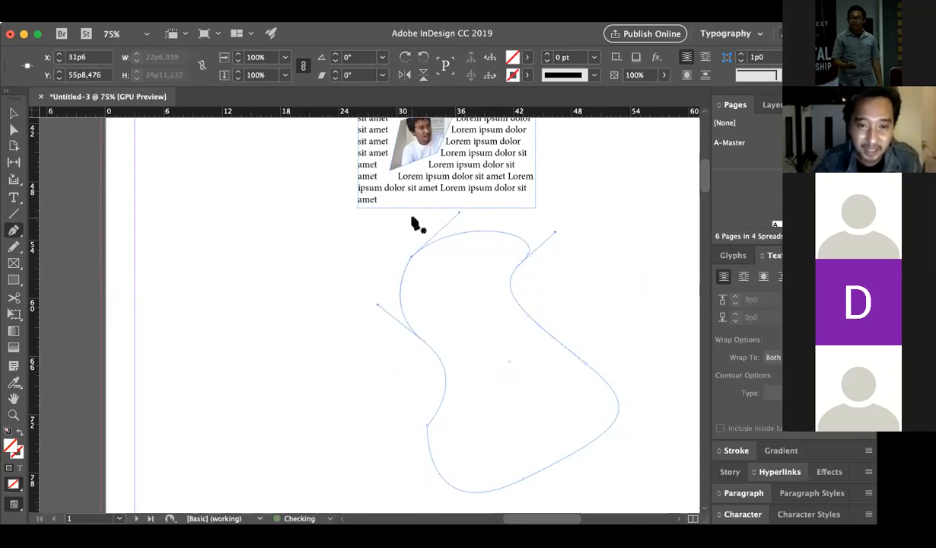
{"action": "key", "text": "a"}
{"action": "left_click", "coordinate": [376, 226]}
Turn the curvy shape into a text frame and fill it with the sample text "xaxASXASCSCSDCSCDSDCDCACASCASCASCASCASCASCA"
{"action": "key", "text": "t"}
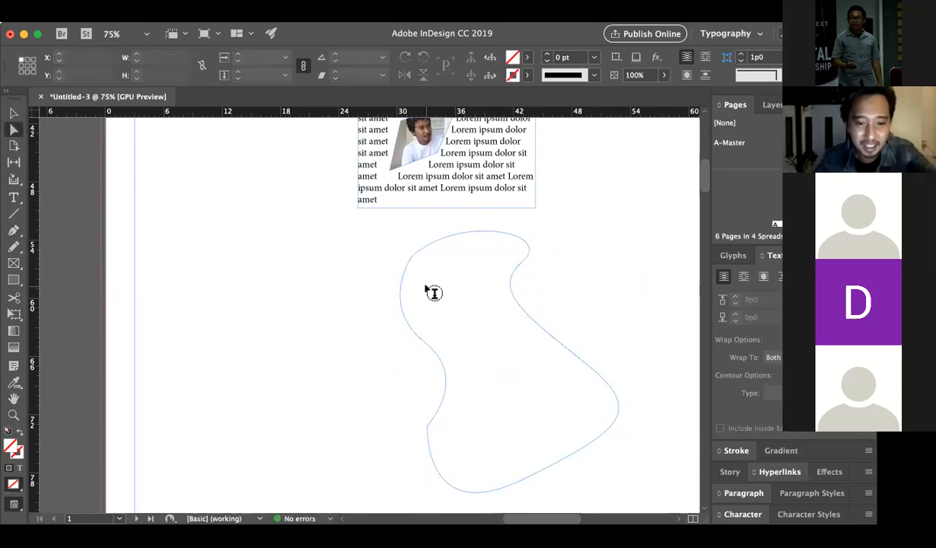
{"action": "left_click", "coordinate": [432, 292]}
{"action": "type", "text": "xaxASXASCSCSDCSCDSDCDCAC"}
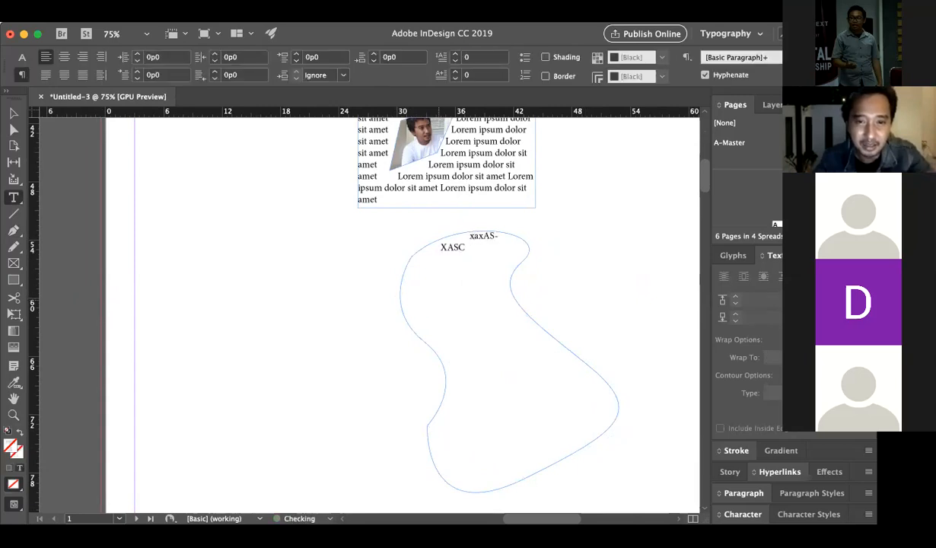
{"action": "type", "text": "ASCASCASCASCASCASCA"}
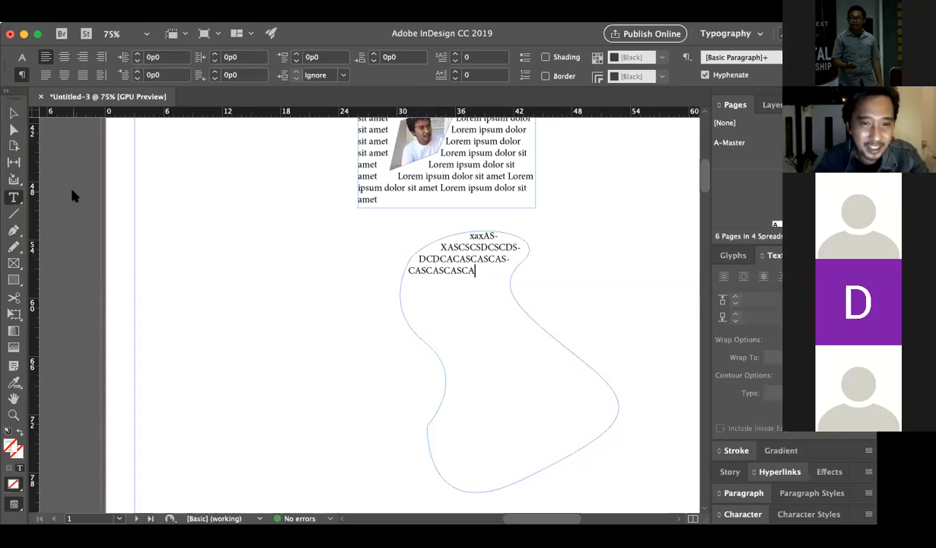
{"action": "scroll", "coordinate": [309, 255], "scroll_direction": "up", "scroll_amount": 5}
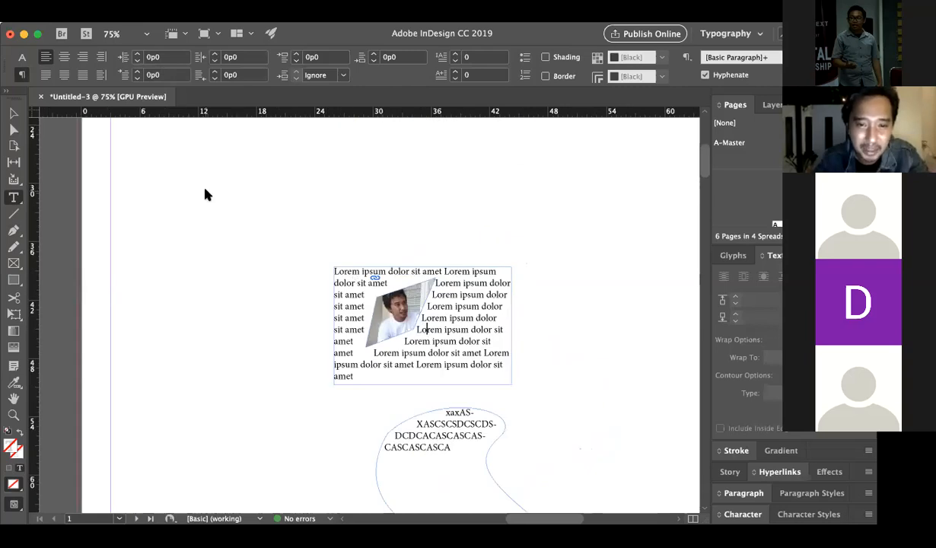
{"action": "left_click", "coordinate": [139, 250]}
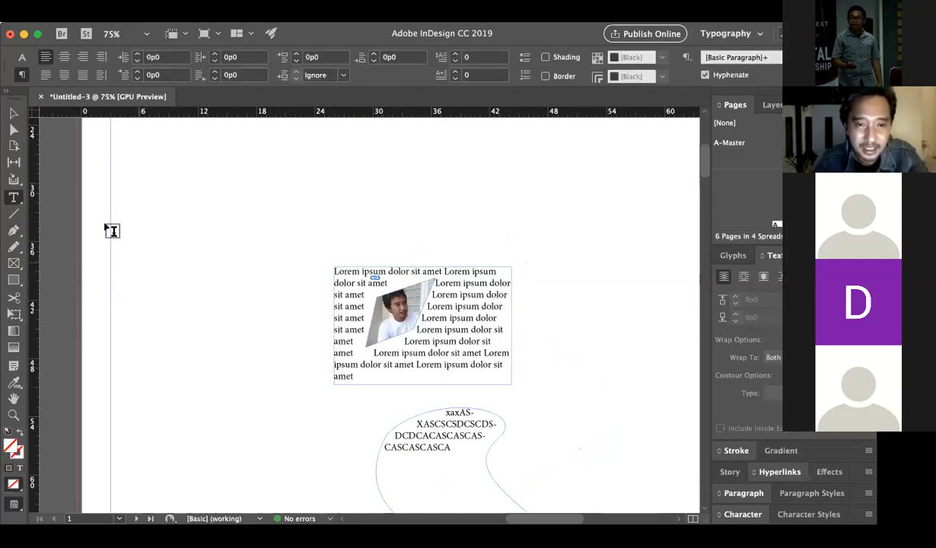
Shift the wrapped photo to the right inside the Lorem ipsum text frame and delete it
{"action": "left_click", "coordinate": [13, 112]}
{"action": "left_click", "coordinate": [408, 329]}
{"action": "left_click_drag", "start_coordinate": [439, 350], "coordinate": [457, 350]}
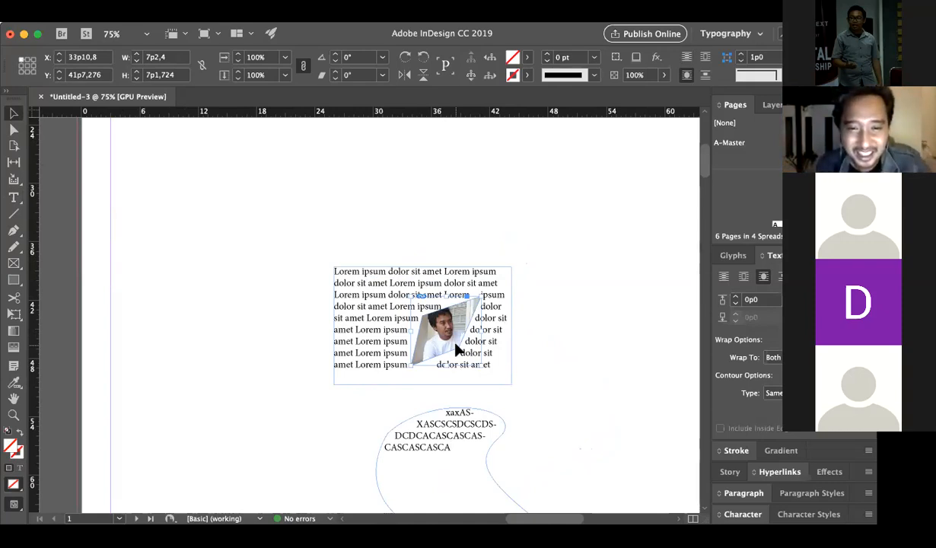
{"action": "key", "text": "Delete"}
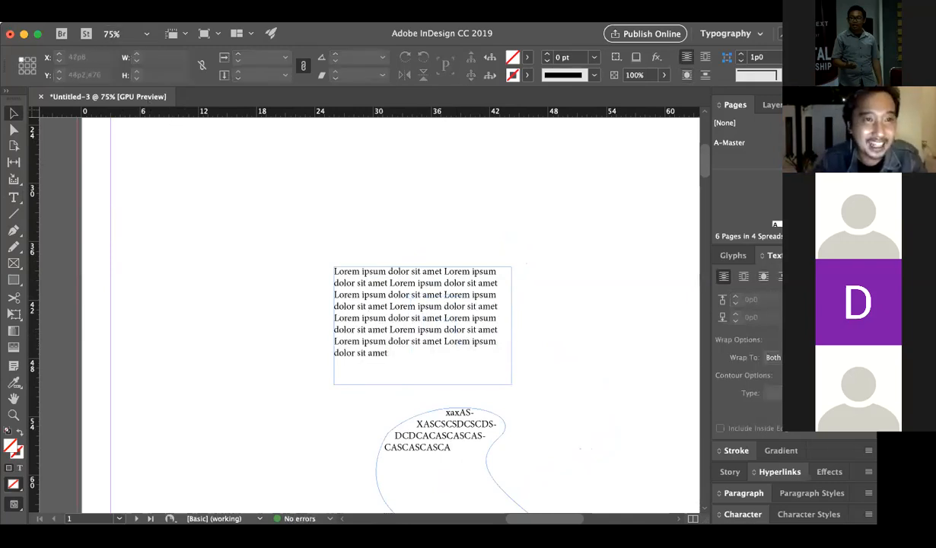
{"action": "left_click", "coordinate": [116, 22]}
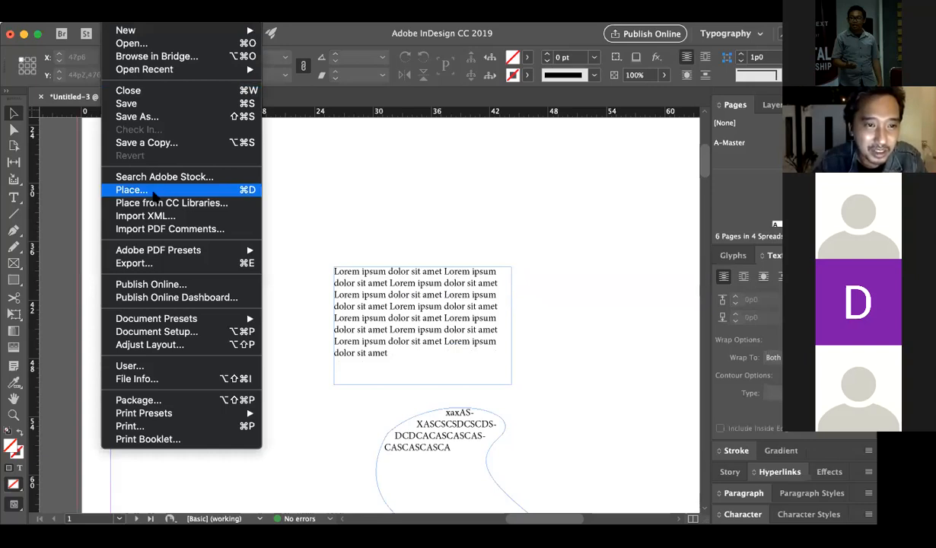
{"action": "left_click", "coordinate": [143, 190]}
{"action": "left_click", "coordinate": [643, 145]}
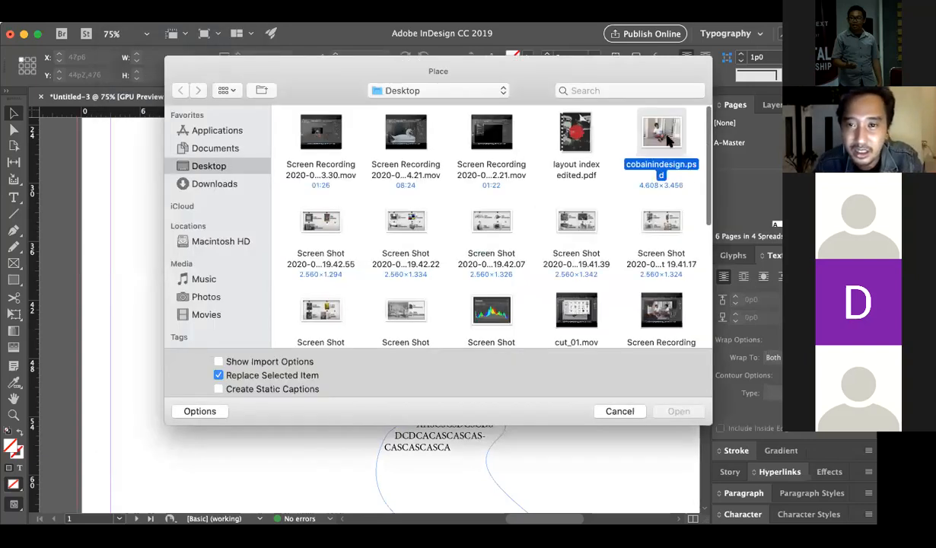
{"action": "left_click", "coordinate": [604, 411]}
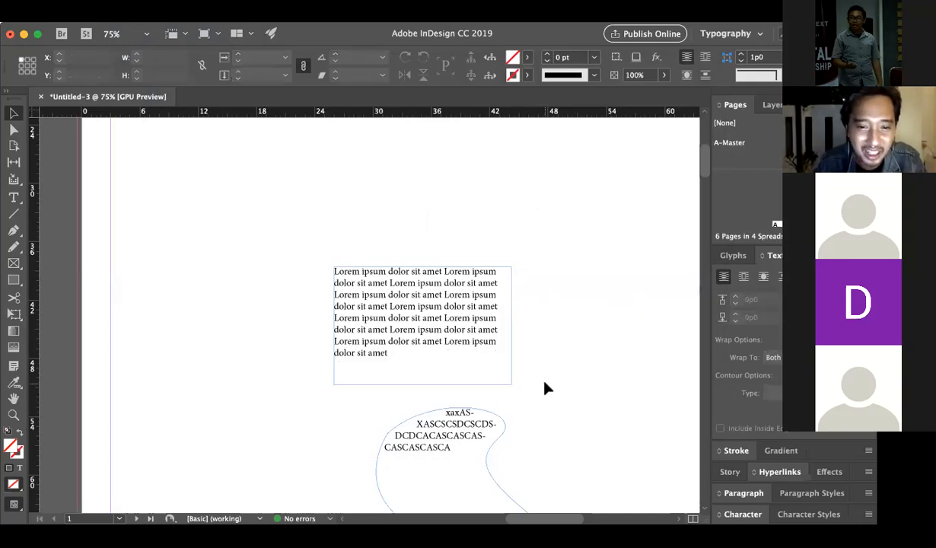
{"action": "scroll", "coordinate": [546, 388], "scroll_direction": "down", "scroll_amount": 3}
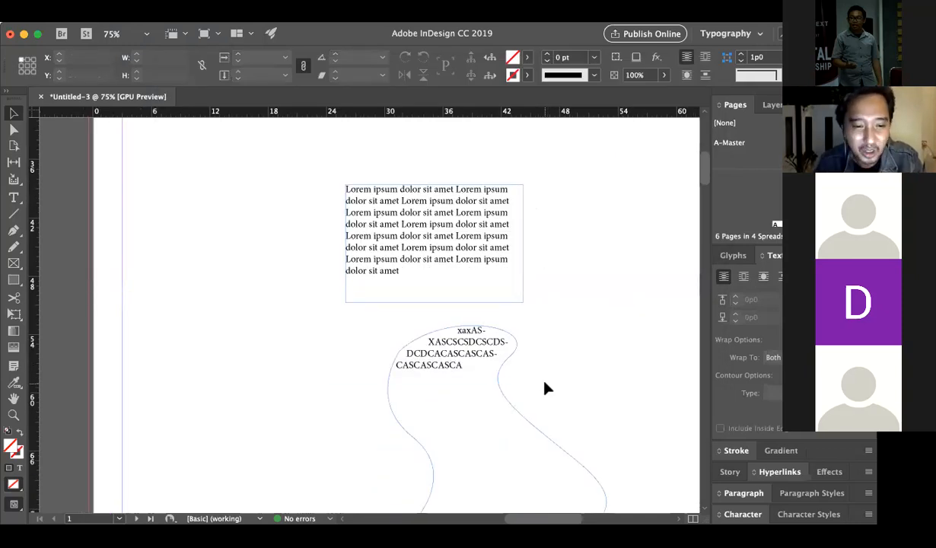
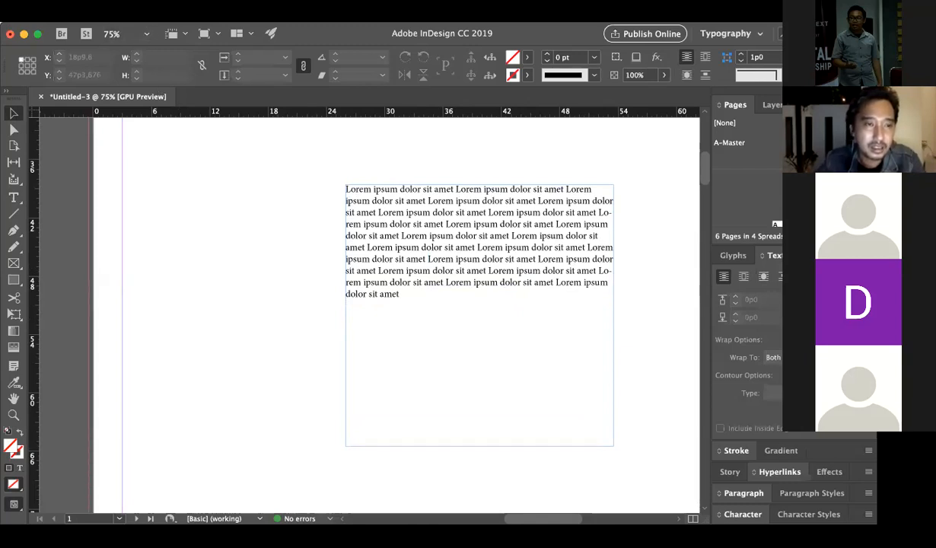
{"action": "left_click", "coordinate": [16, 264], "text": "alt"}
{"action": "left_click", "coordinate": [19, 265], "text": "alt"}
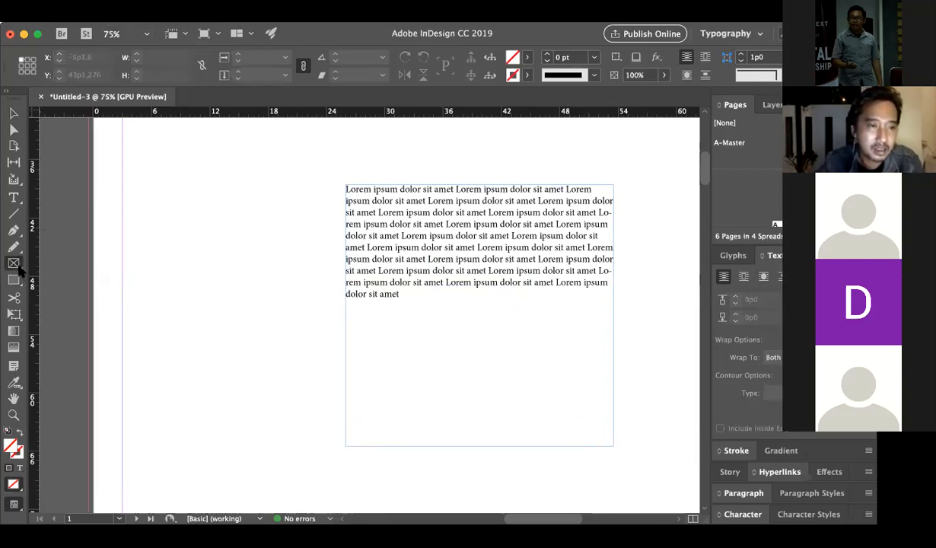
{"action": "left_click", "coordinate": [17, 231]}
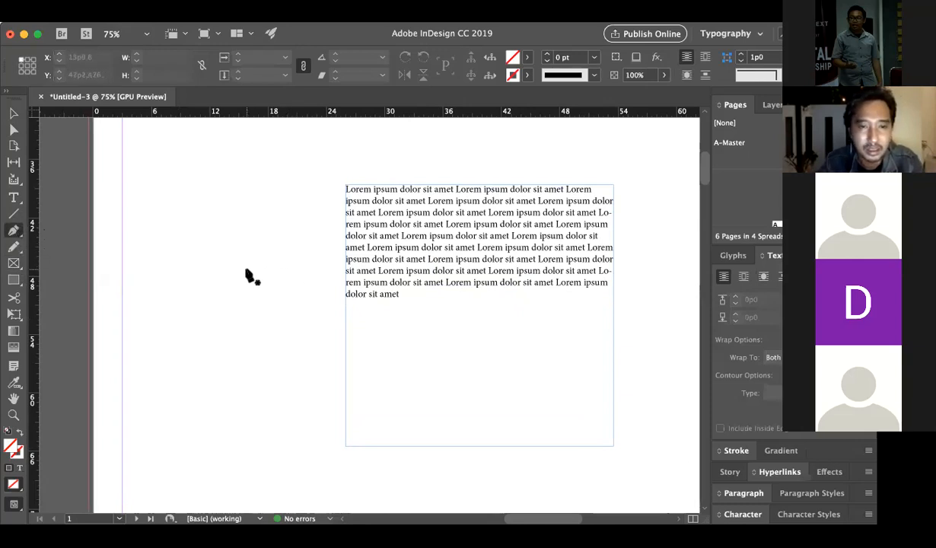
{"action": "left_click", "coordinate": [195, 291]}
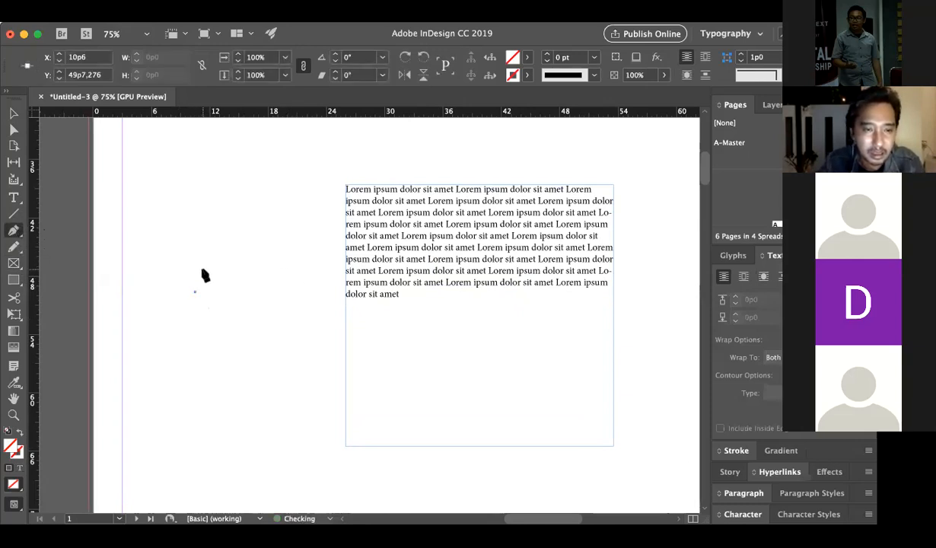
{"action": "key", "text": "super+z"}
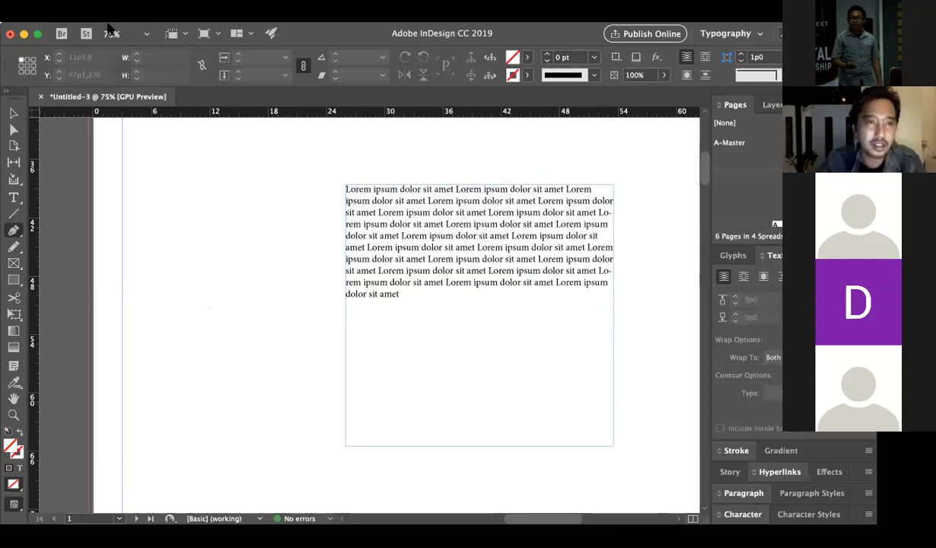
Place a photo file at full size on page 1, with its corner at about X 6p5, Y 42p4
{"action": "left_click", "coordinate": [111, 12]}
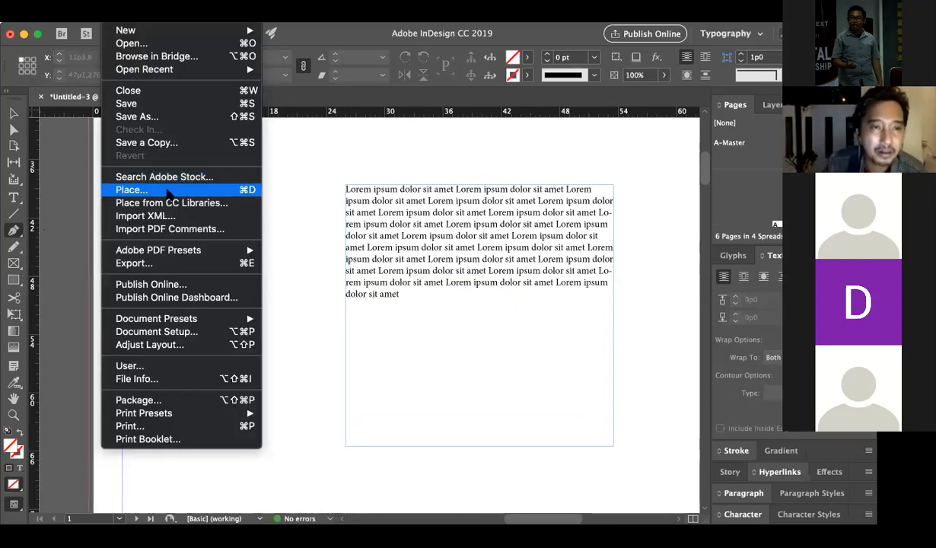
{"action": "left_click", "coordinate": [168, 192]}
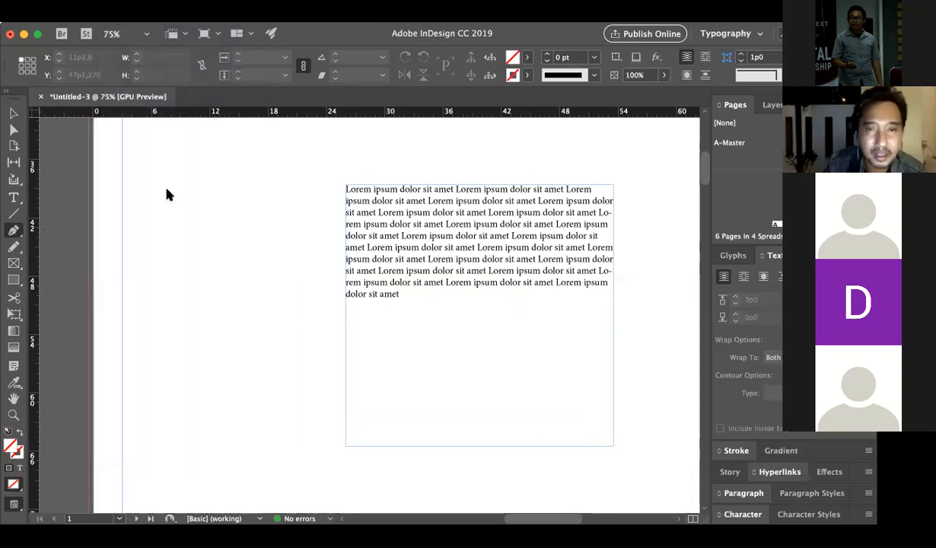
{"action": "left_click", "coordinate": [645, 141]}
{"action": "left_click", "coordinate": [675, 411]}
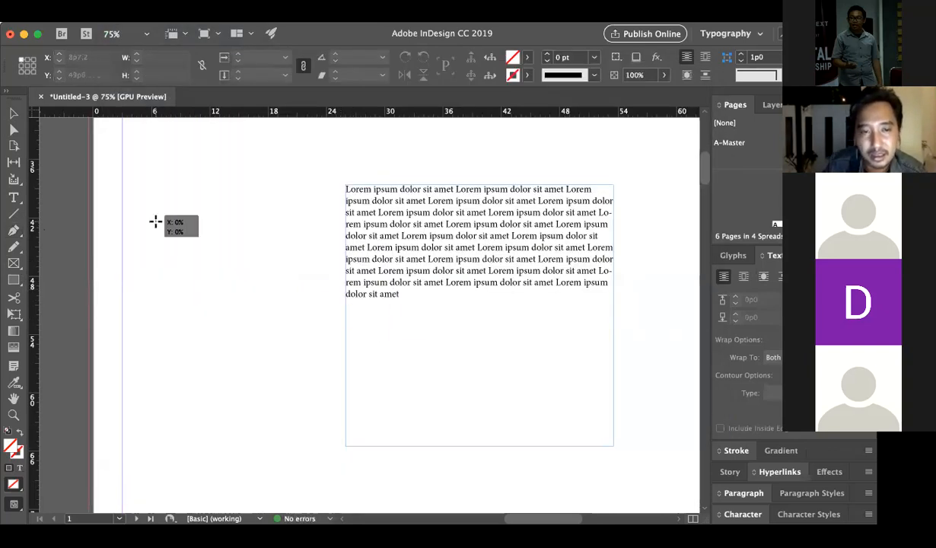
{"action": "left_click", "coordinate": [157, 222]}
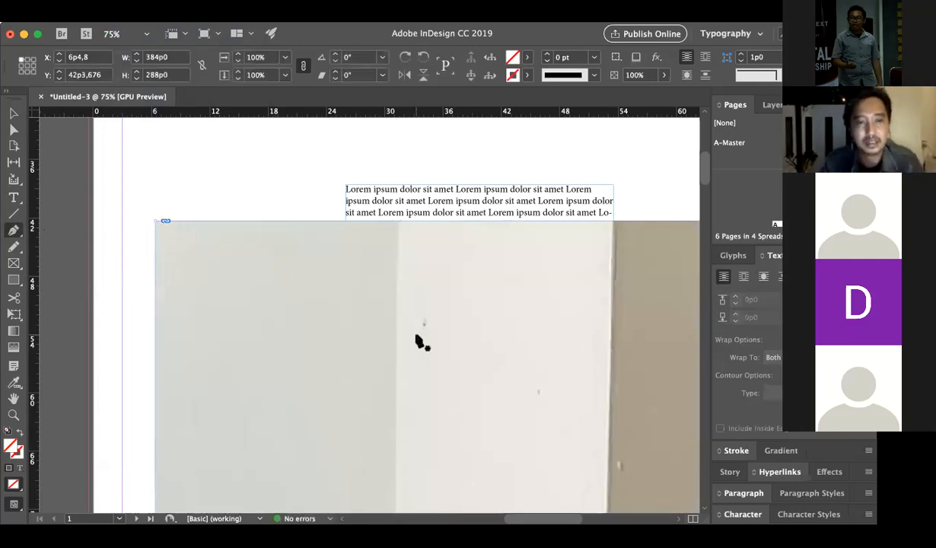
Shift the oversized photo and shrink its frame to about 52p2 wide and 39p1 high on page 1
{"action": "key", "text": "z"}
{"action": "left_click", "coordinate": [416, 334], "text": "alt"}
{"action": "left_click", "coordinate": [416, 334], "text": "alt"}
{"action": "left_click", "coordinate": [459, 346]}
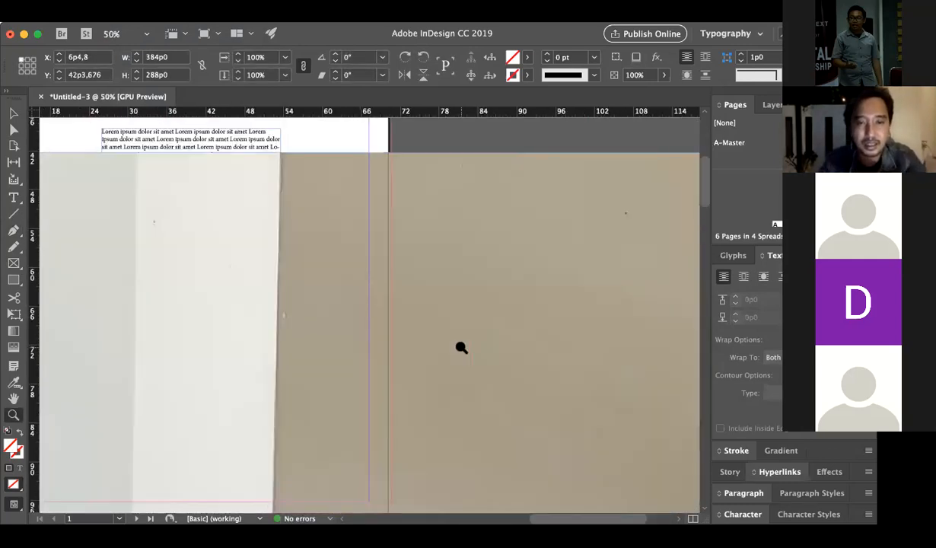
{"action": "left_click", "coordinate": [406, 319], "text": "alt"}
{"action": "left_click", "coordinate": [406, 318], "text": "alt"}
{"action": "key", "text": "v"}
{"action": "mouse_move", "coordinate": [483, 298]}
{"action": "left_mouse_down"}
{"action": "mouse_move", "coordinate": [334, 200]}
{"action": "mouse_move", "coordinate": [342, 213]}
{"action": "left_mouse_up"}
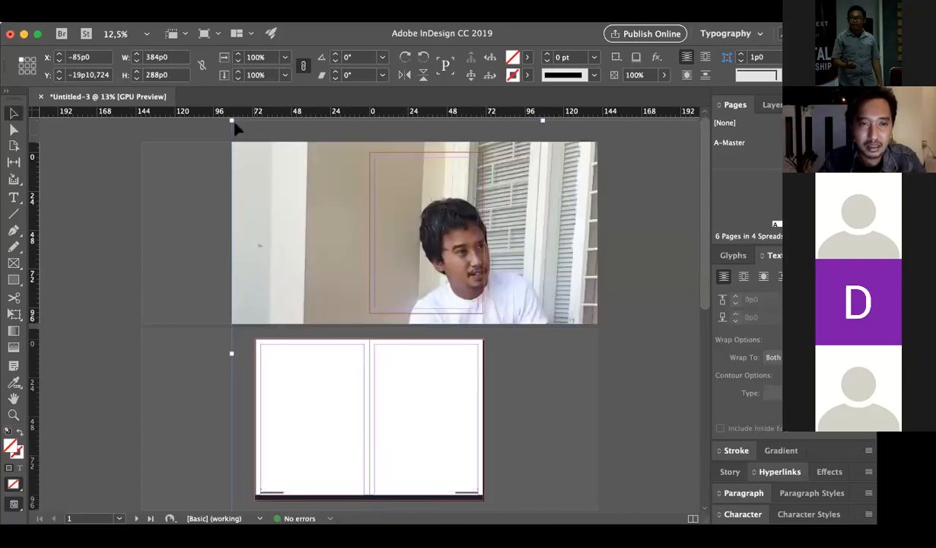
{"action": "left_click_drag", "start_coordinate": [230, 119], "coordinate": [321, 197]}
{"action": "left_click_drag", "start_coordinate": [324, 478], "coordinate": [508, 337]}
{"action": "left_click_drag", "start_coordinate": [546, 290], "coordinate": [435, 284]}
{"action": "left_click_drag", "start_coordinate": [579, 326], "coordinate": [456, 251]}
Fit the photo proportionally inside its frame and move it below the text, to about X 9p3, Y 49p7
{"action": "right_click", "coordinate": [453, 243]}
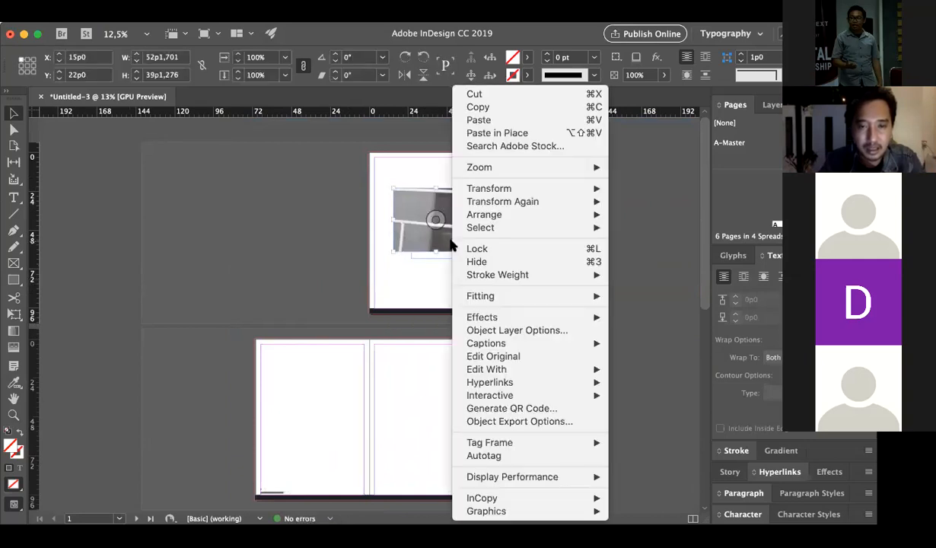
{"action": "mouse_move", "coordinate": [546, 297]}
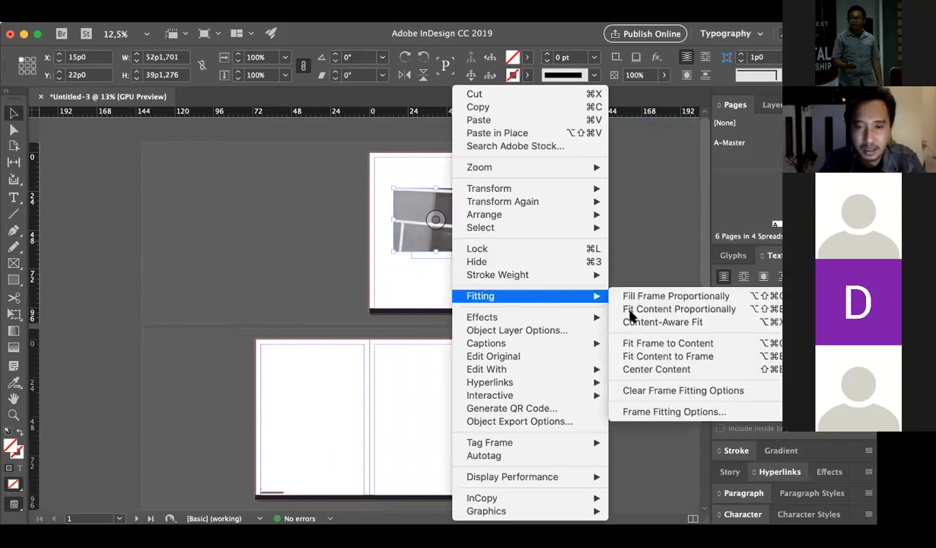
{"action": "left_click", "coordinate": [631, 310]}
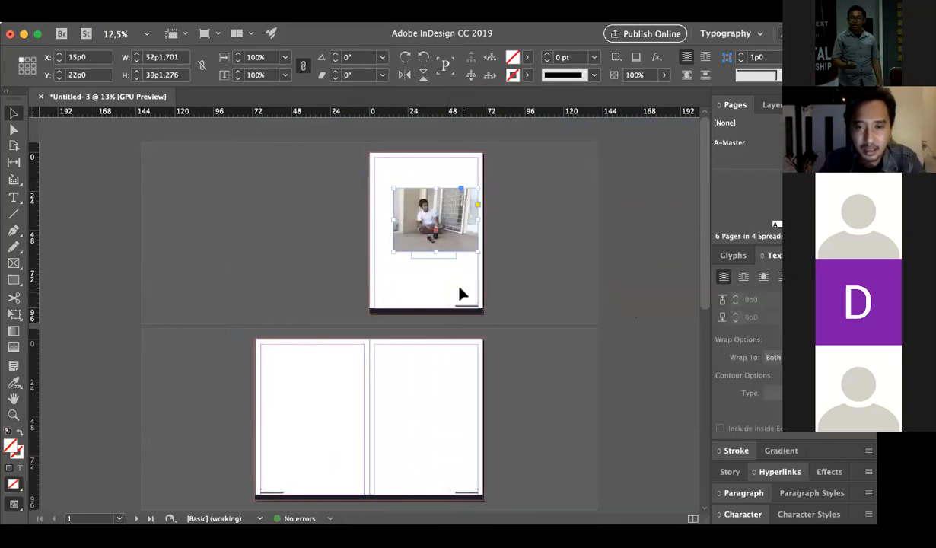
{"action": "left_click_drag", "start_coordinate": [455, 286], "coordinate": [456, 295]}
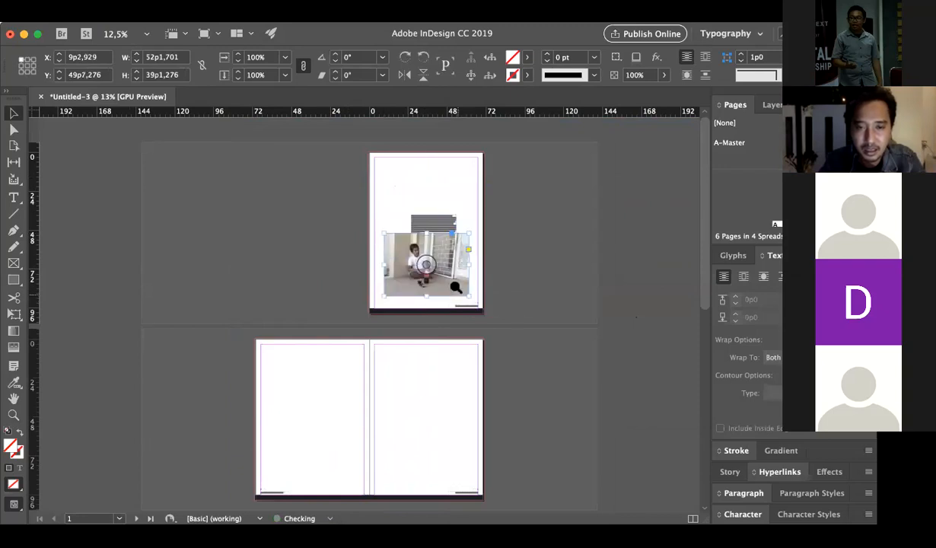
Examine the fitted photo and its position relative to the text and footer on page 1
{"action": "key", "text": "z"}
{"action": "left_click", "coordinate": [432, 259]}
{"action": "left_click", "coordinate": [441, 259]}
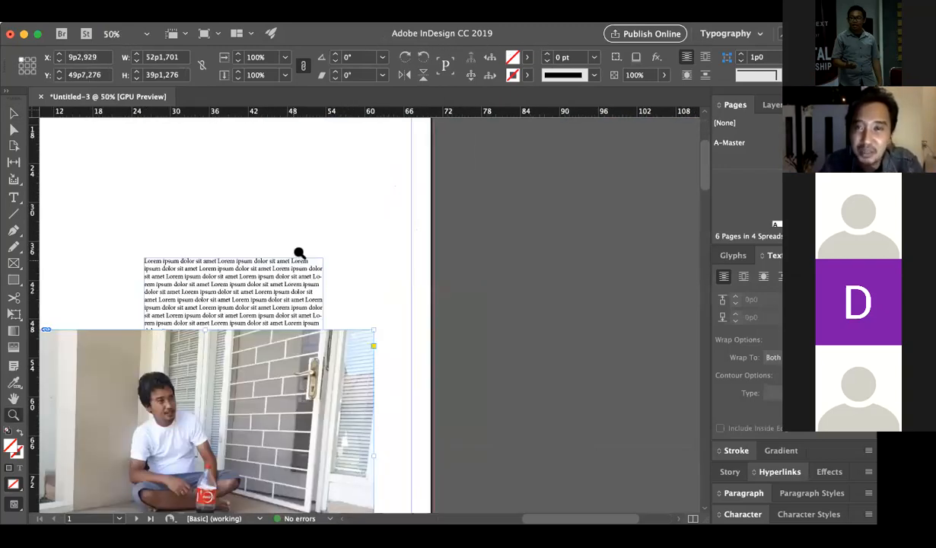
{"action": "scroll", "coordinate": [293, 259], "scroll_direction": "down", "scroll_amount": 4}
{"action": "scroll", "coordinate": [293, 258], "scroll_direction": "left", "scroll_amount": 2}
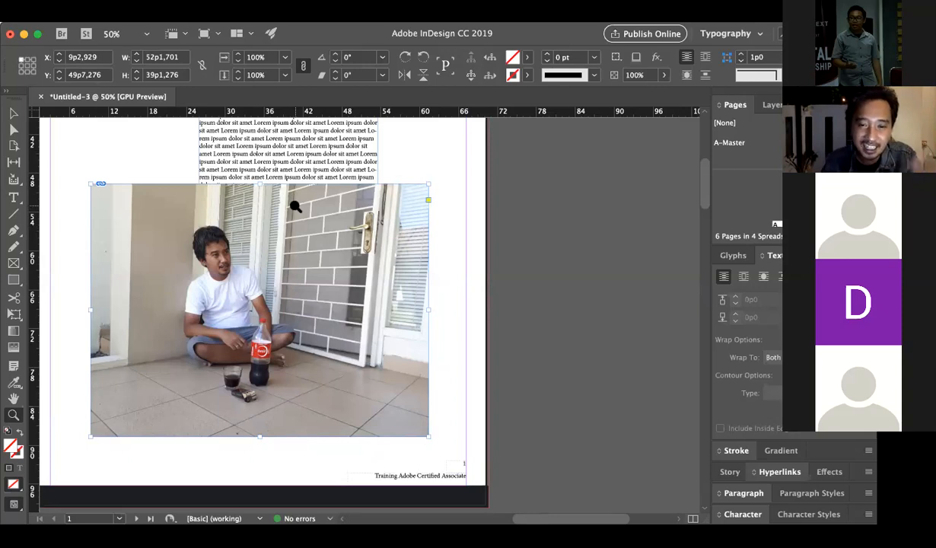
{"action": "scroll", "coordinate": [295, 206], "scroll_direction": "left", "scroll_amount": 1}
Move the photo above the text frame and reduce its frame to about 28p7 wide and 21p5 high
{"action": "left_click", "coordinate": [358, 271], "text": "alt"}
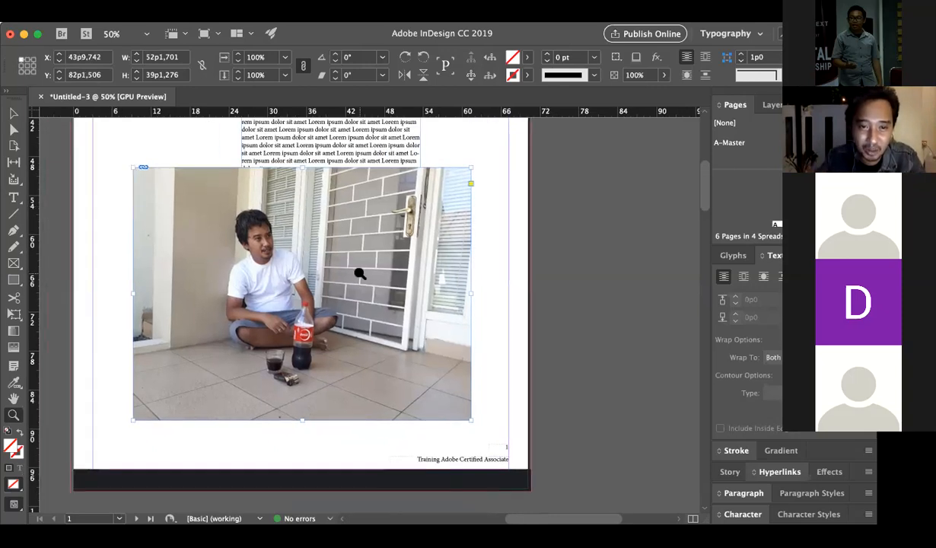
{"action": "key", "text": "v"}
{"action": "left_click_drag", "start_coordinate": [419, 304], "coordinate": [384, 205]}
{"action": "left_click_drag", "start_coordinate": [407, 289], "coordinate": [354, 251]}
{"action": "left_click_drag", "start_coordinate": [318, 198], "coordinate": [344, 174]}
{"action": "left_click_drag", "start_coordinate": [379, 220], "coordinate": [357, 207]}
{"action": "left_click", "coordinate": [403, 198]}
{"action": "left_click", "coordinate": [350, 194]}
Fit the photo proportionally inside its reduced frame above the text and deselect it
{"action": "right_click", "coordinate": [347, 190]}
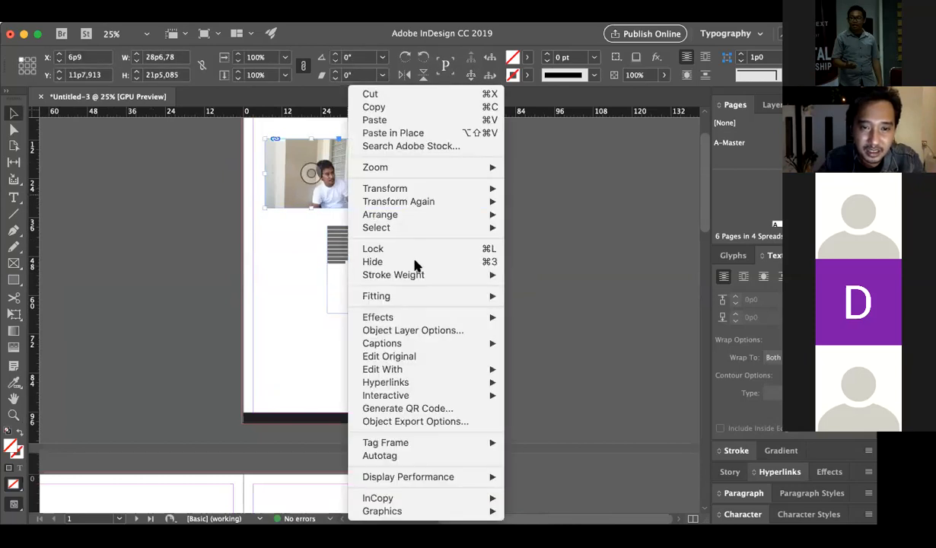
{"action": "mouse_move", "coordinate": [418, 296]}
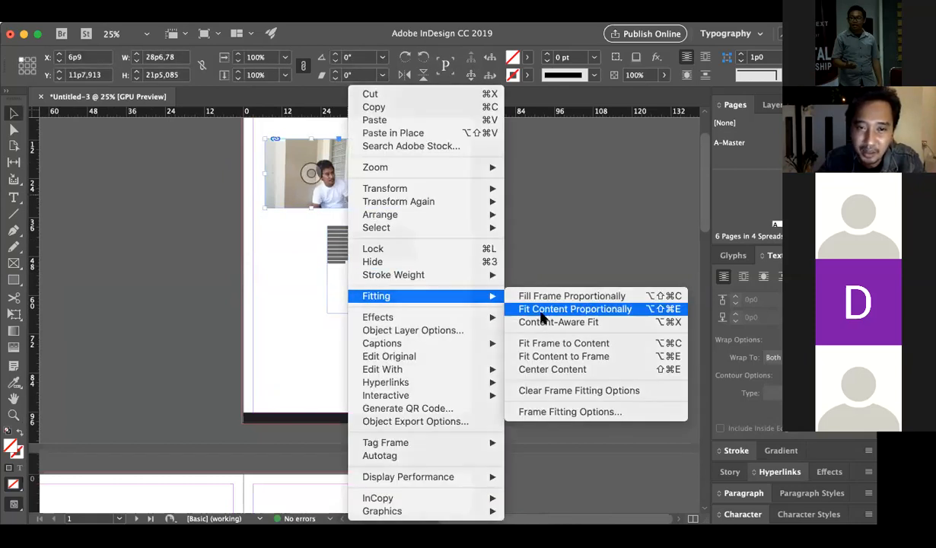
{"action": "left_click", "coordinate": [541, 309]}
{"action": "left_click", "coordinate": [477, 305]}
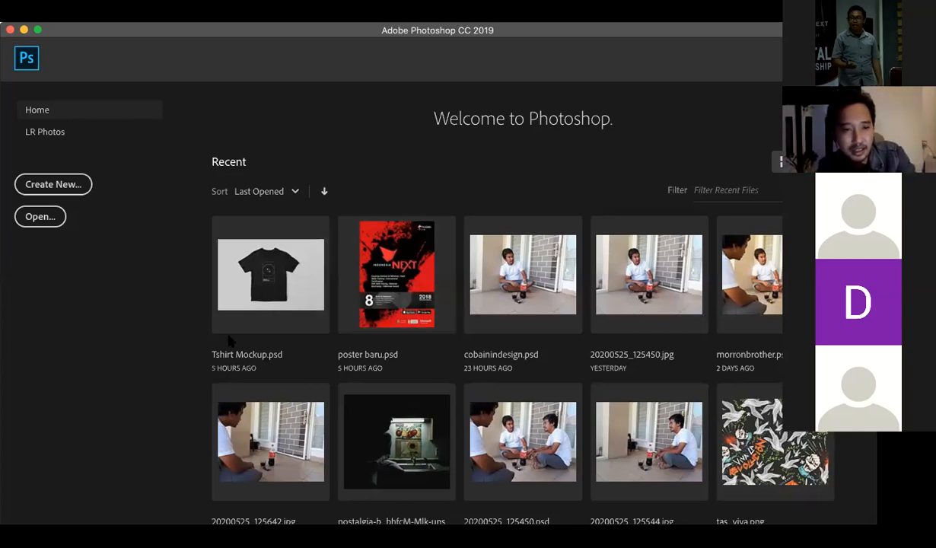
Switch to Photoshop and open the recent file Tshirt Mockup.psd, converting its colors to the working space
{"action": "left_click", "coordinate": [303, 300]}
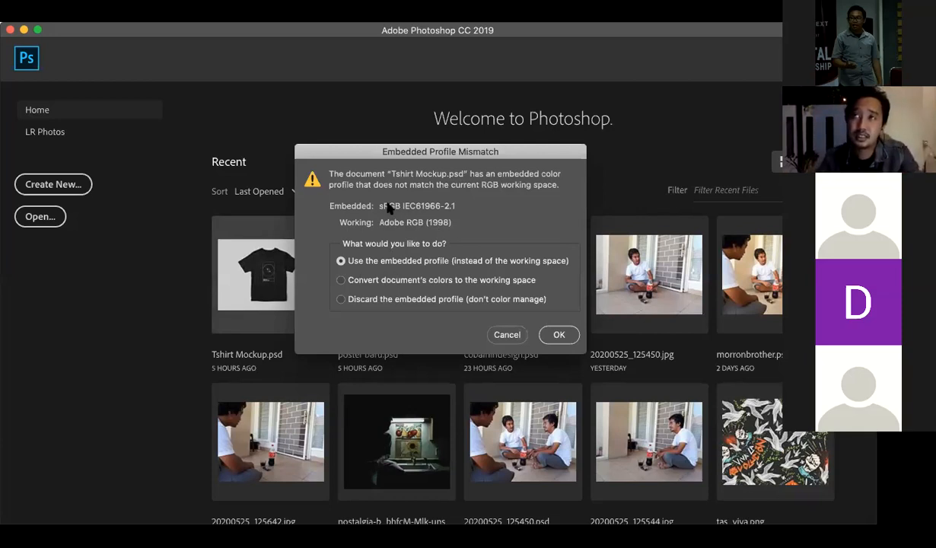
{"action": "left_click", "coordinate": [344, 280]}
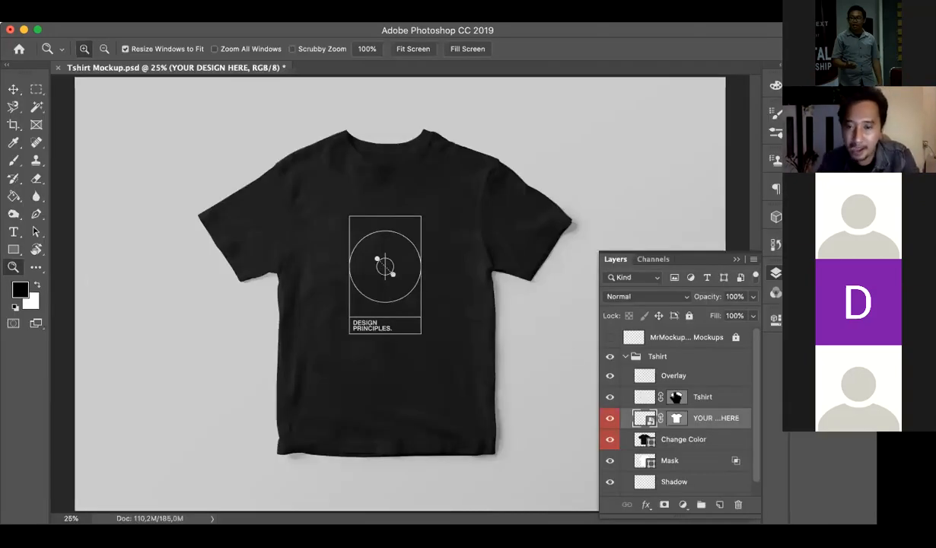
Hide the BG group and the Shadow layer so the T-shirt stands on a transparent background
{"action": "scroll", "coordinate": [652, 390], "scroll_direction": "down", "scroll_amount": 1}
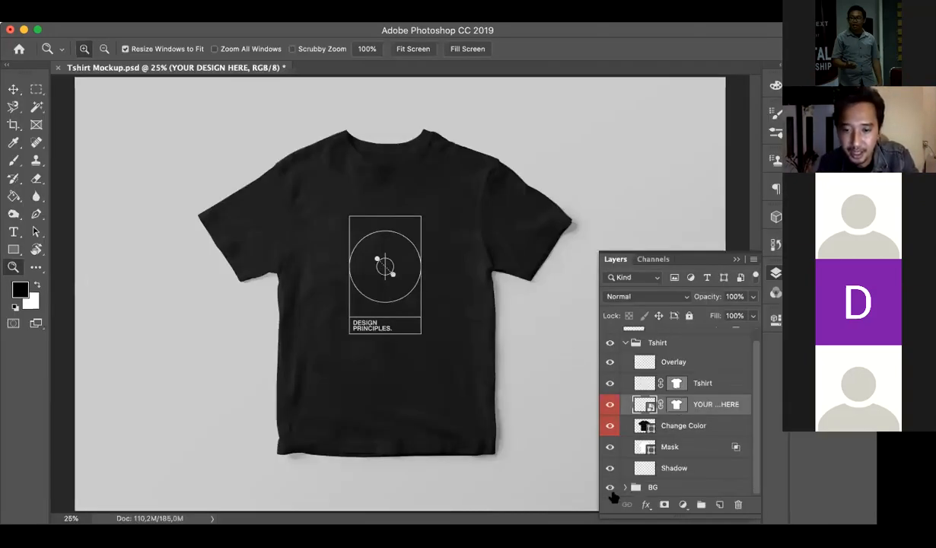
{"action": "left_click", "coordinate": [609, 488]}
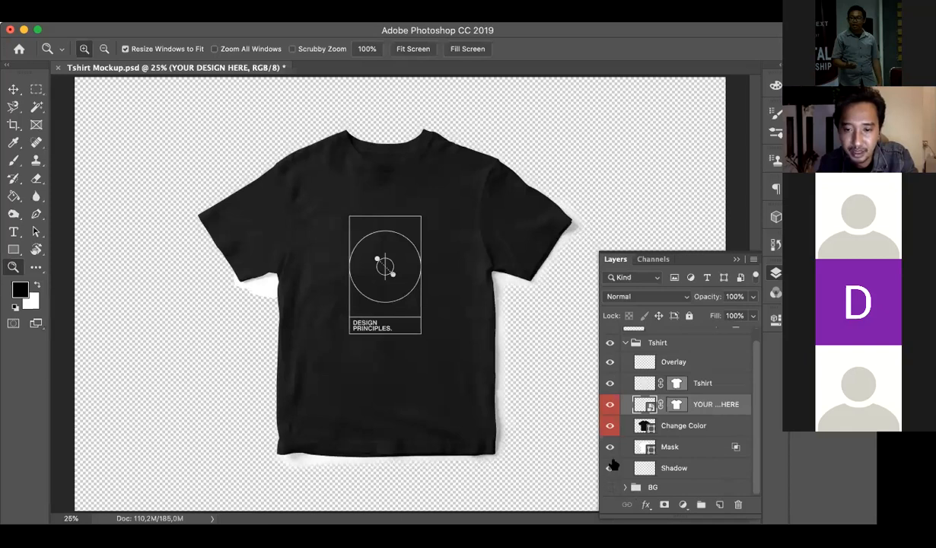
{"action": "left_click", "coordinate": [610, 467]}
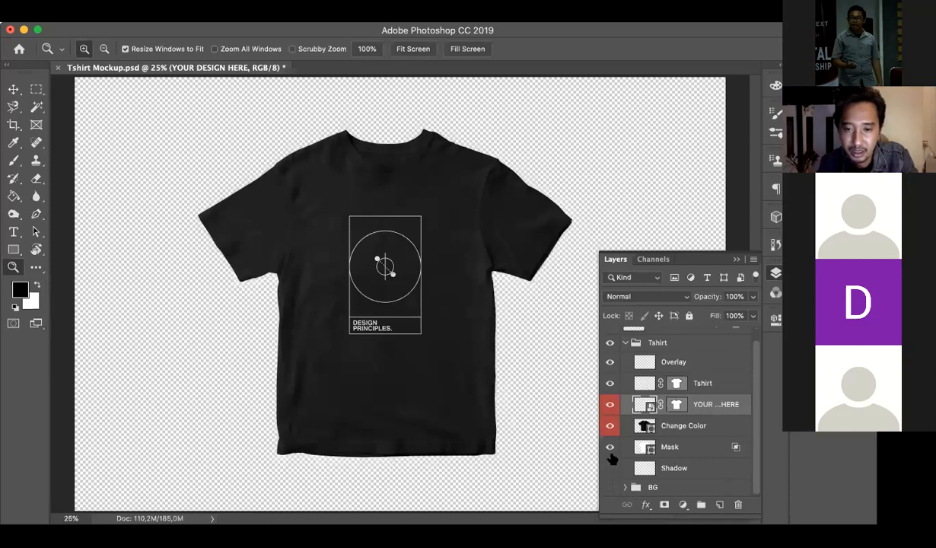
{"action": "scroll", "coordinate": [640, 394], "scroll_direction": "up", "scroll_amount": 1}
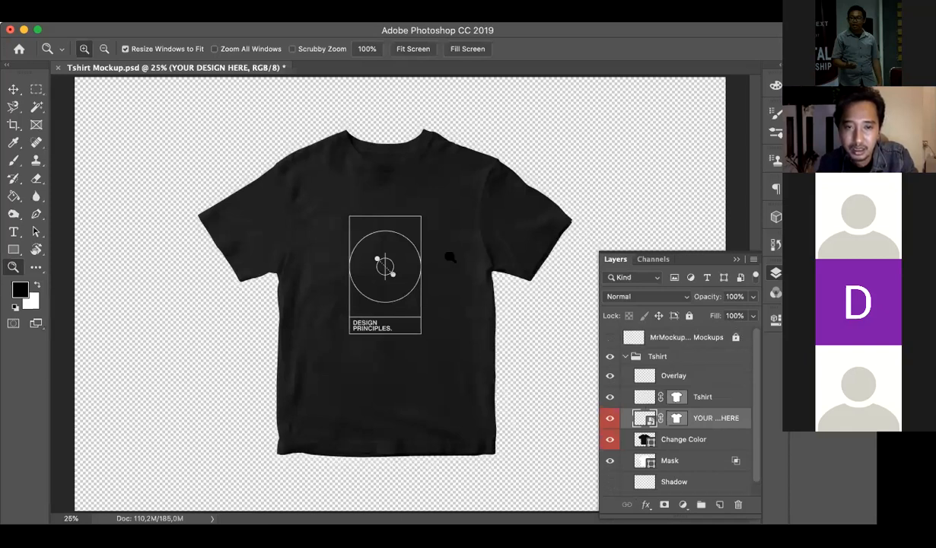
Crop the empty areas at both sides of the T-shirt, leaving a nearly square canvas
{"action": "left_click", "coordinate": [420, 251], "text": "alt"}
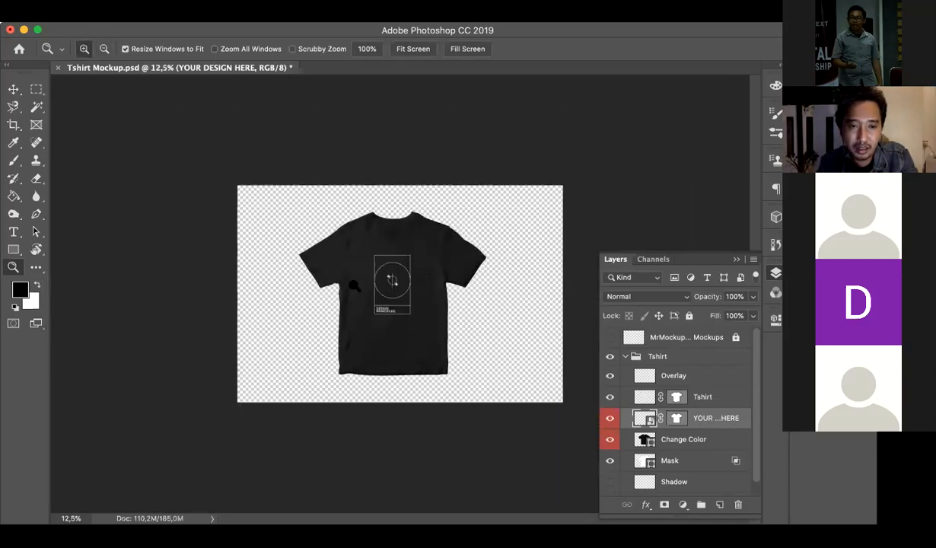
{"action": "key", "text": "c"}
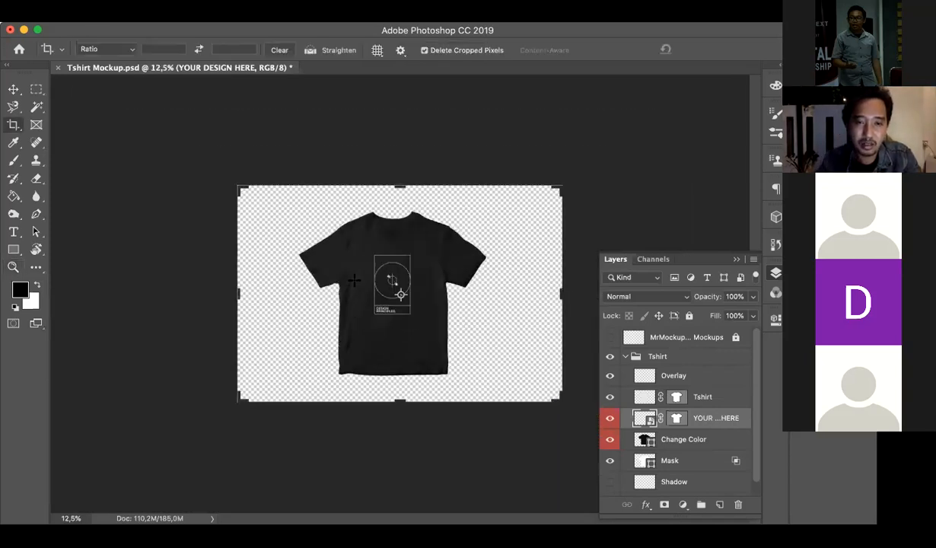
{"action": "left_click_drag", "start_coordinate": [559, 294], "coordinate": [532, 293]}
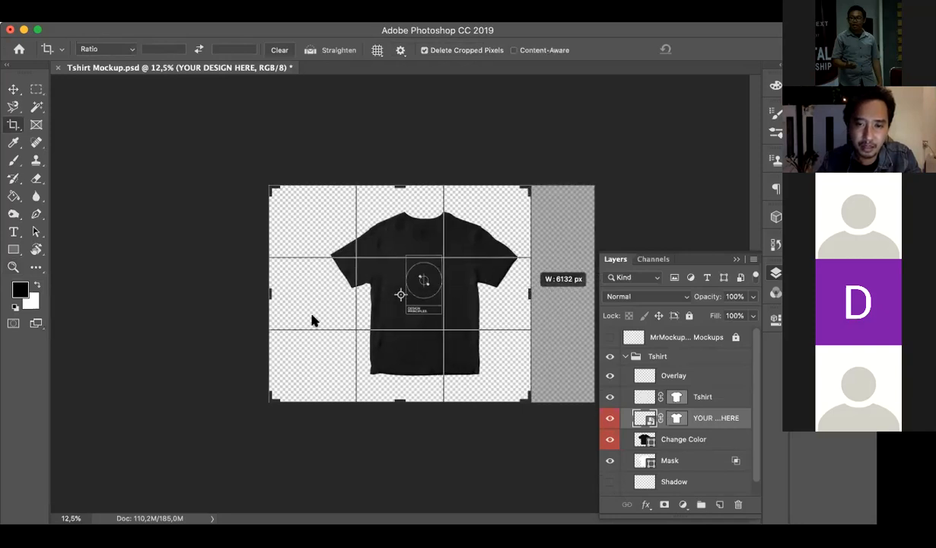
{"action": "left_click_drag", "start_coordinate": [268, 294], "coordinate": [292, 295]}
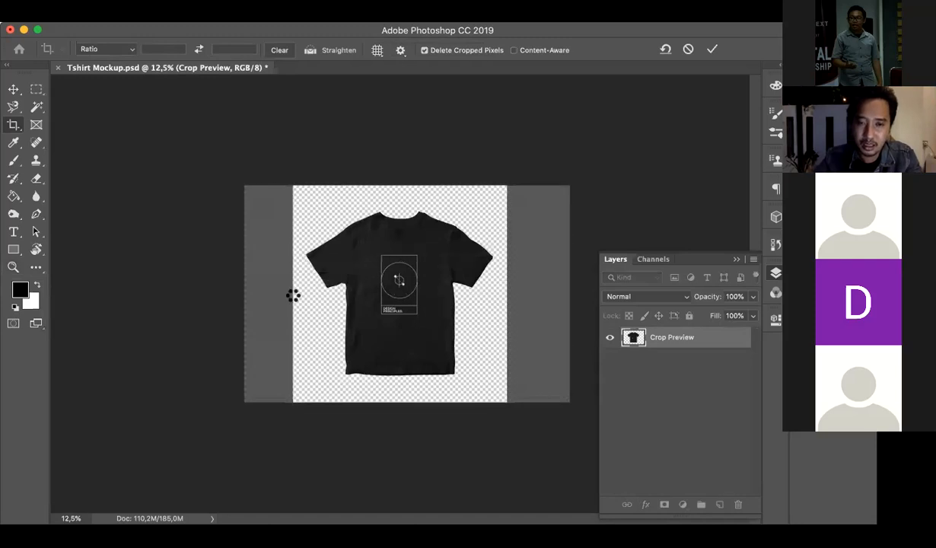
{"action": "key", "text": "z"}
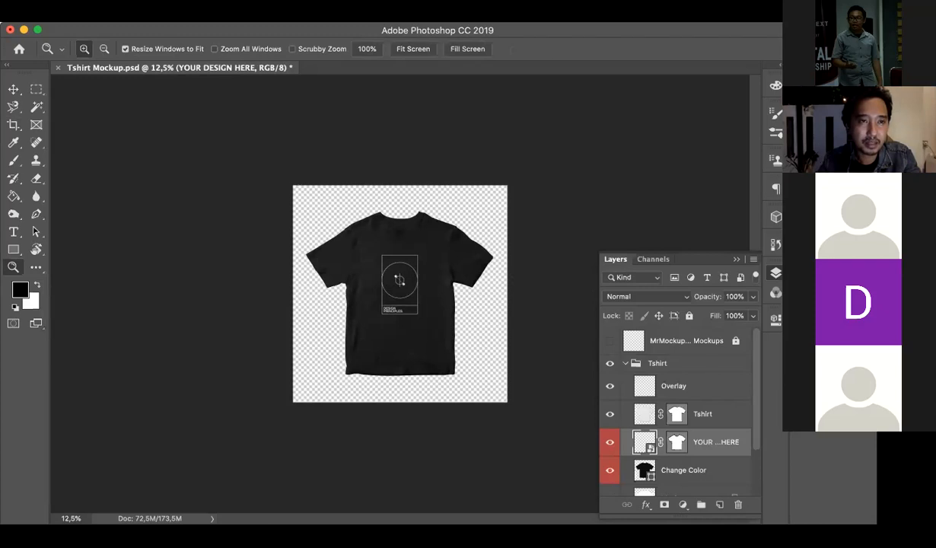
Save the cropped T-shirt document as COBAKAOS.psd in the Downloads folder, in Photoshop format with layers
{"action": "left_click", "coordinate": [152, 155]}
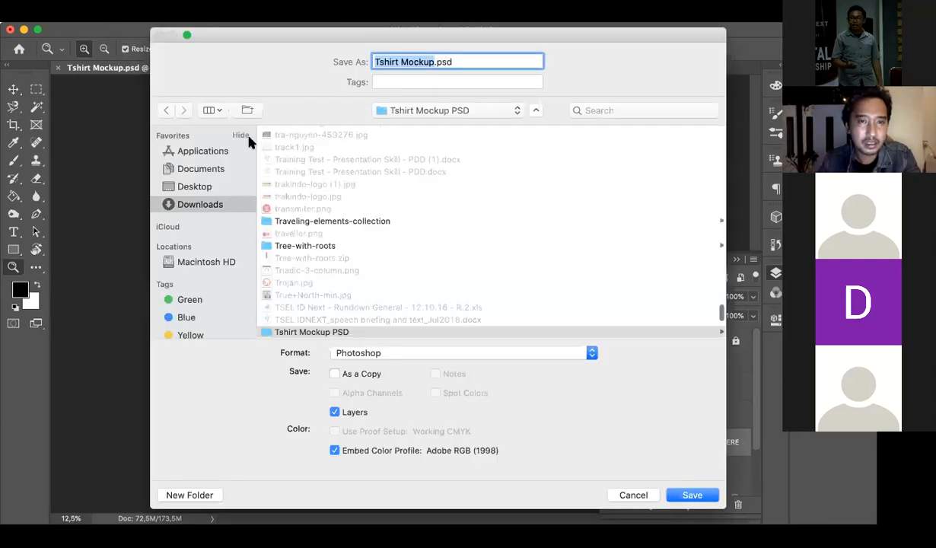
{"action": "left_click", "coordinate": [210, 182]}
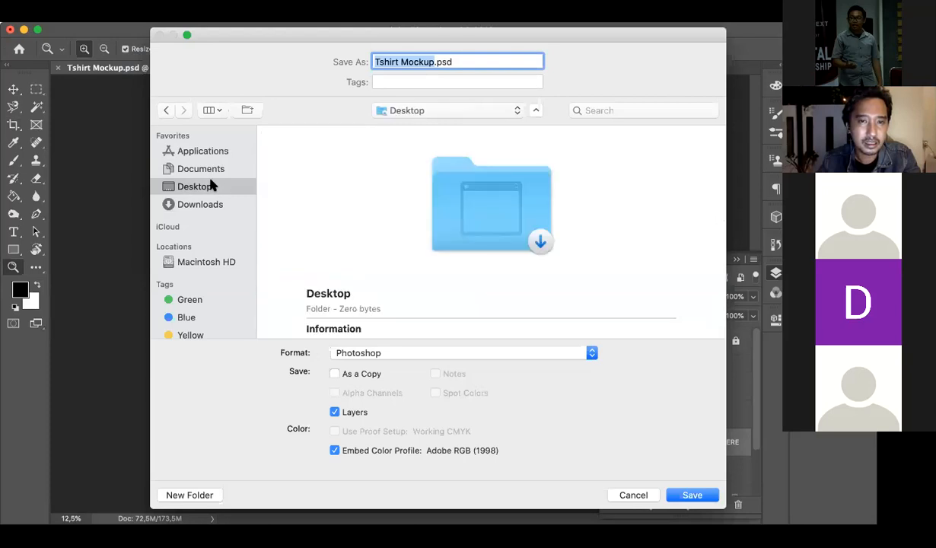
{"action": "left_click", "coordinate": [199, 204]}
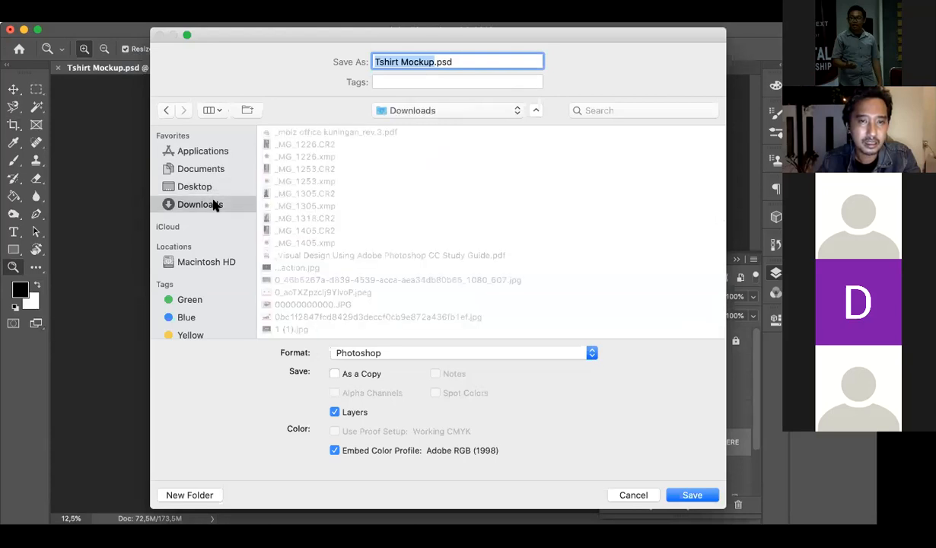
{"action": "type", "text": "COBAKAOS"}
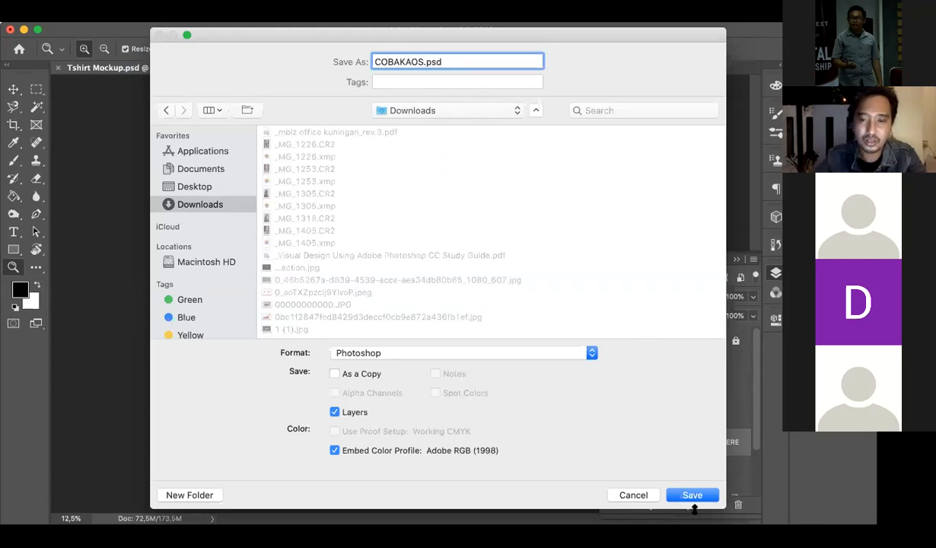
{"action": "left_click", "coordinate": [693, 496]}
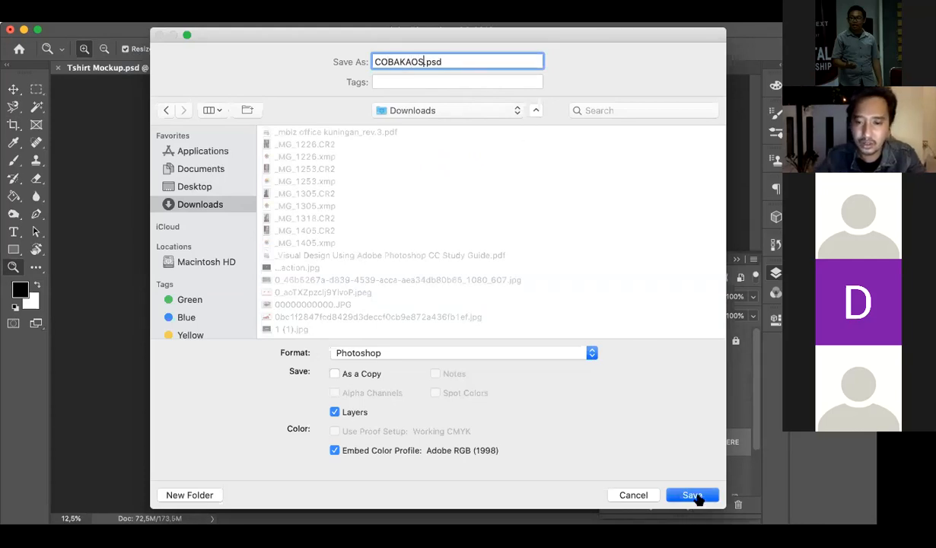
{"action": "left_click", "coordinate": [605, 215]}
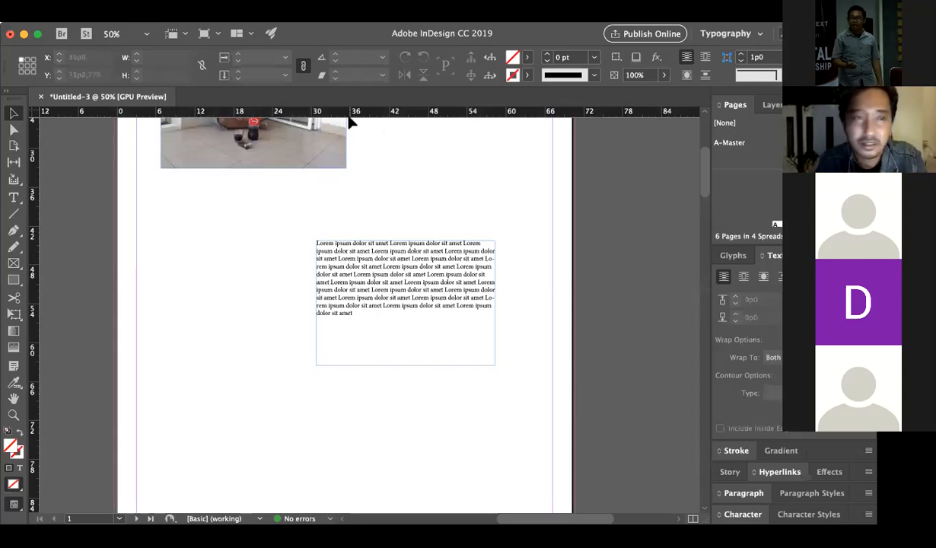
Switch to InDesign and place COBAKAOS.psd from Downloads at full size on the blank area beside the text
{"action": "left_click", "coordinate": [118, 14]}
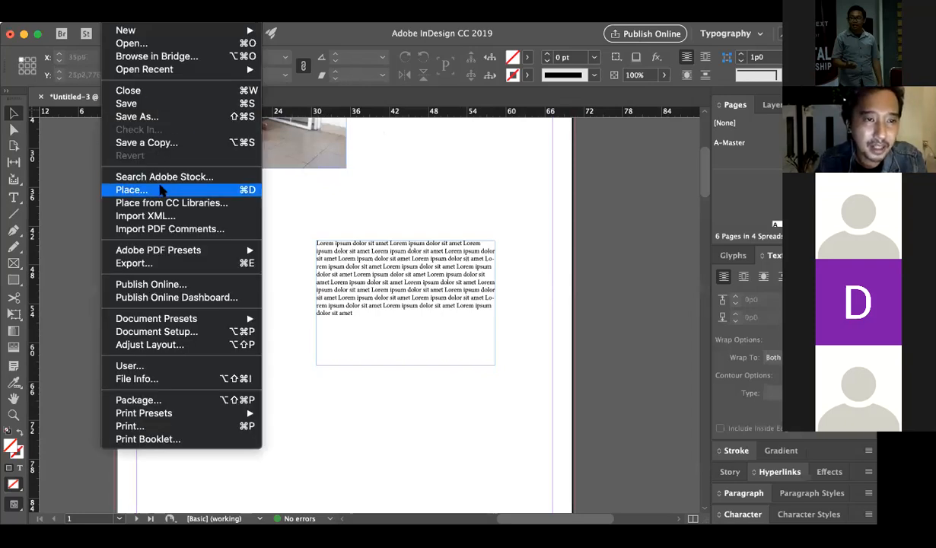
{"action": "left_click", "coordinate": [161, 190]}
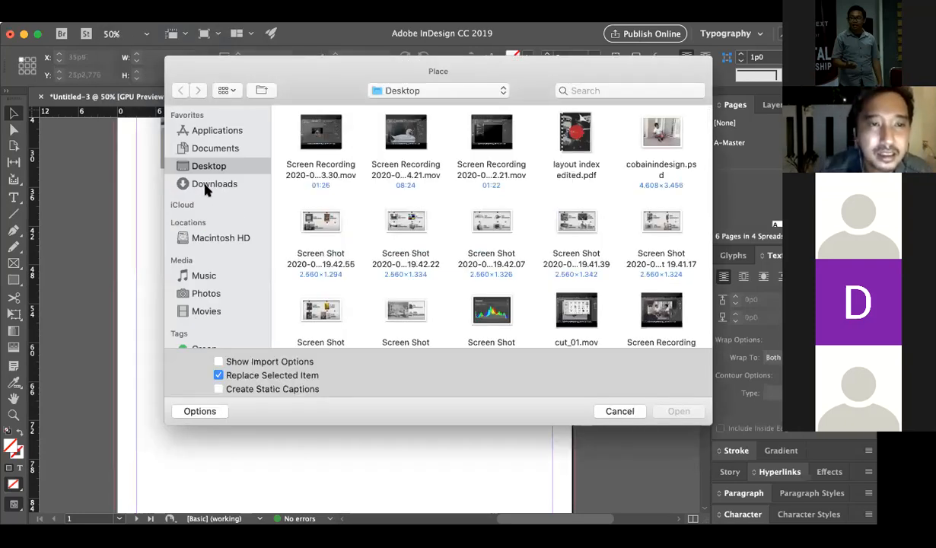
{"action": "left_click", "coordinate": [205, 190]}
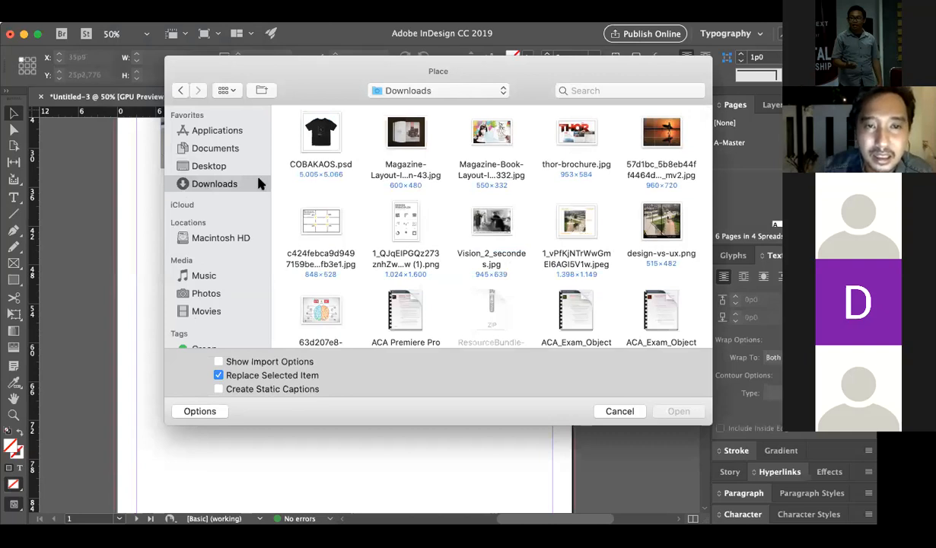
{"action": "left_click", "coordinate": [331, 147]}
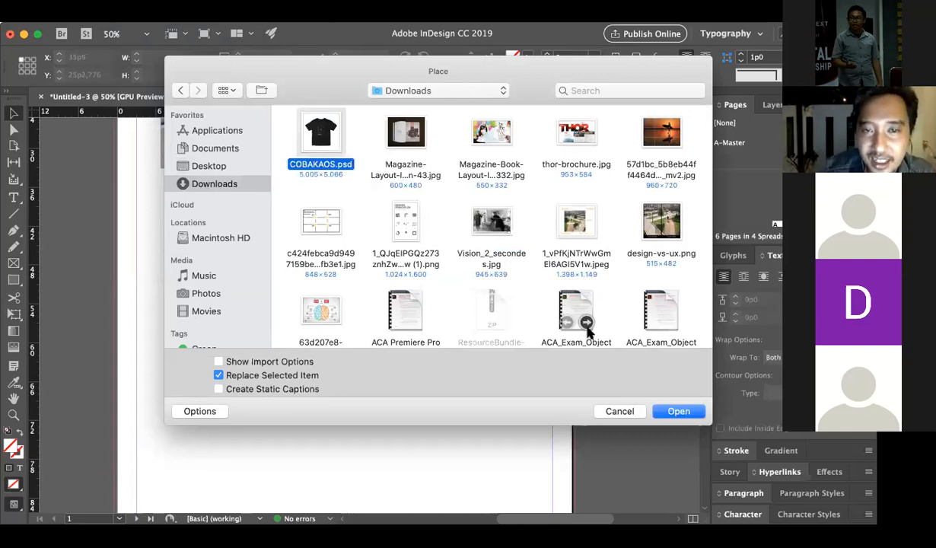
{"action": "left_click", "coordinate": [669, 411]}
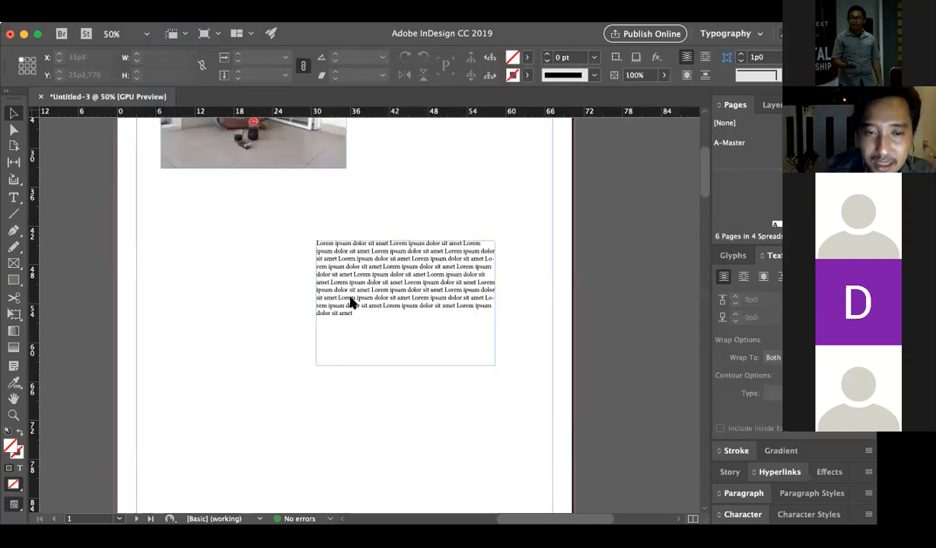
{"action": "mouse_move", "coordinate": [191, 282]}
{"action": "left_mouse_down"}
{"action": "mouse_move", "coordinate": [200, 265]}
{"action": "mouse_move", "coordinate": [193, 274]}
{"action": "left_mouse_up"}
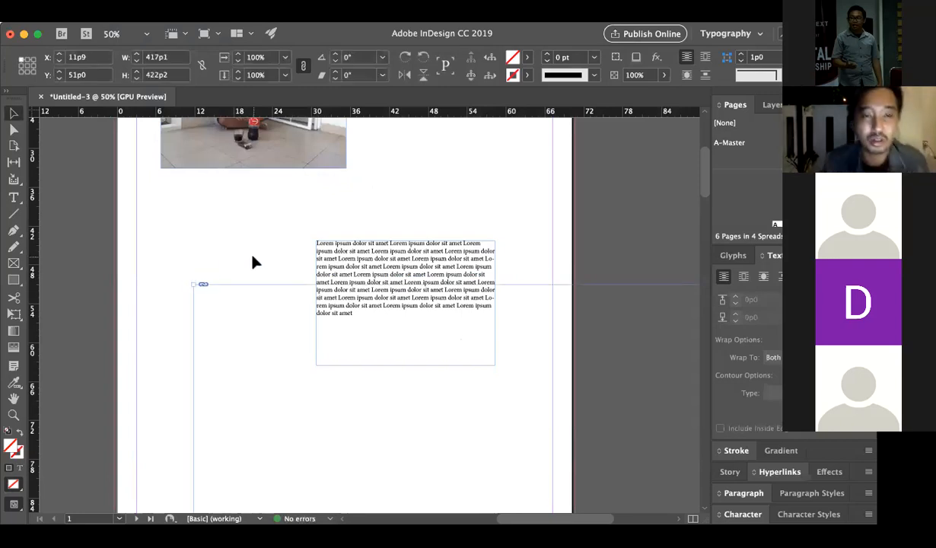
Try repositioning the oversized T-shirt image on the page and delete it
{"action": "key", "text": "z"}
{"action": "left_click", "coordinate": [273, 269], "text": "alt"}
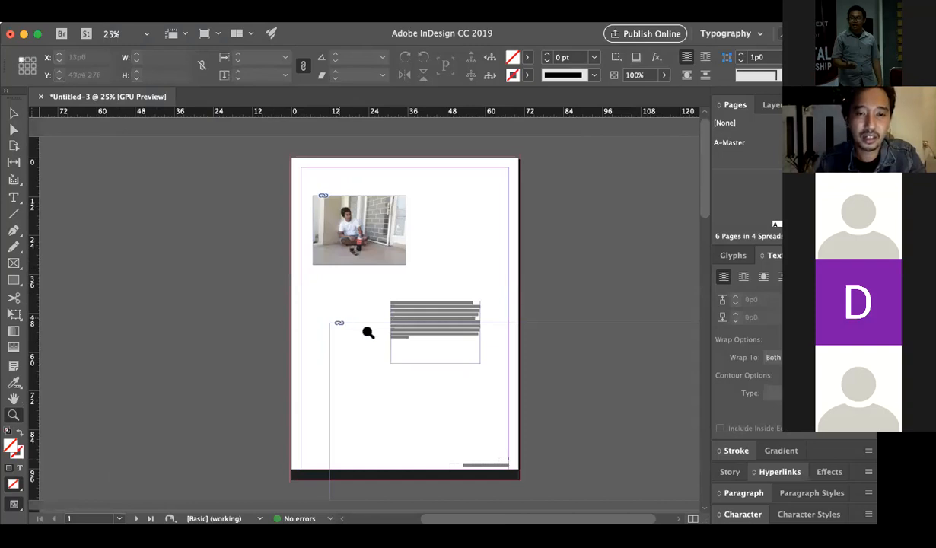
{"action": "key", "text": "v"}
{"action": "key", "text": "super+z"}
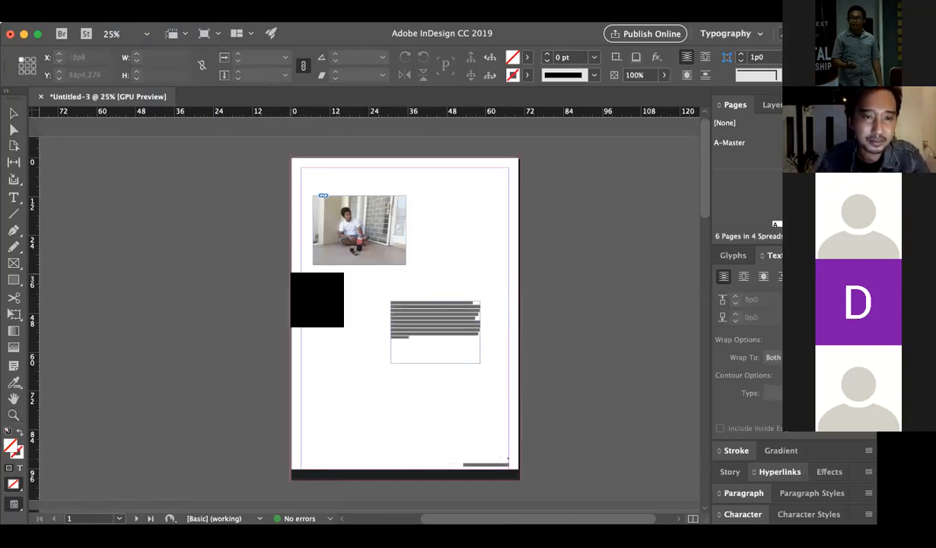
{"action": "left_click_drag", "start_coordinate": [325, 299], "coordinate": [351, 325]}
{"action": "key", "text": "z"}
{"action": "key", "text": "v"}
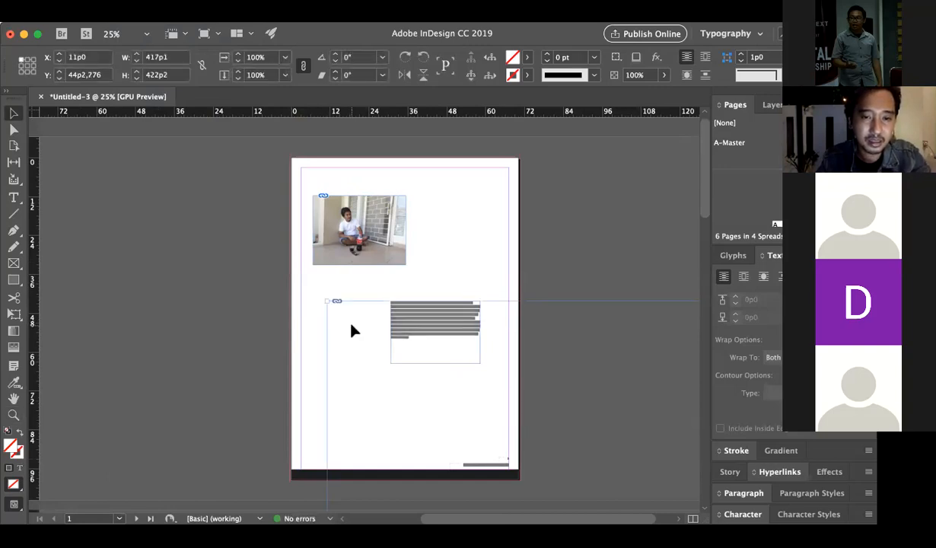
{"action": "key", "text": "BackSpace"}
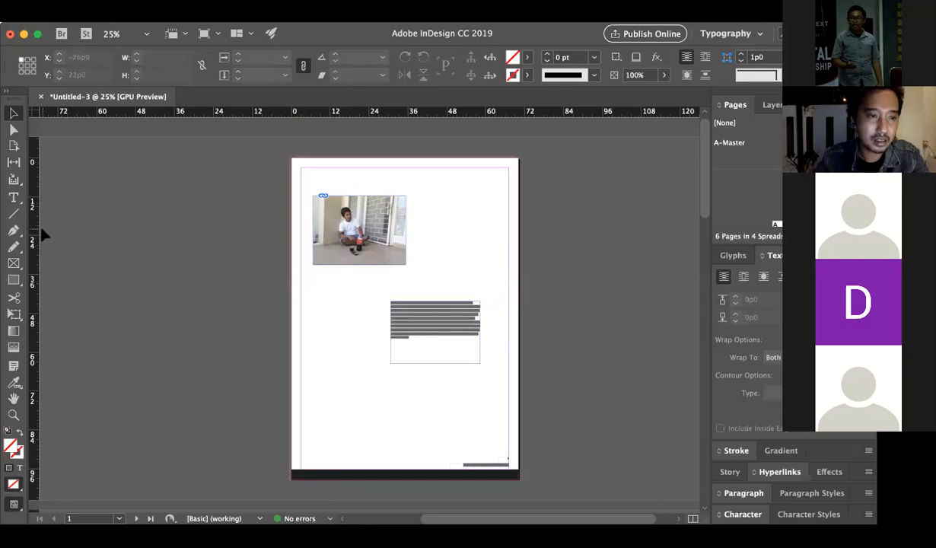
Draw an empty square graphic frame, about 19p0 by 19p0, beside the text block and deselect it
{"action": "left_click", "coordinate": [13, 261]}
{"action": "left_click_drag", "start_coordinate": [317, 308], "coordinate": [378, 384]}
{"action": "key", "text": "v"}
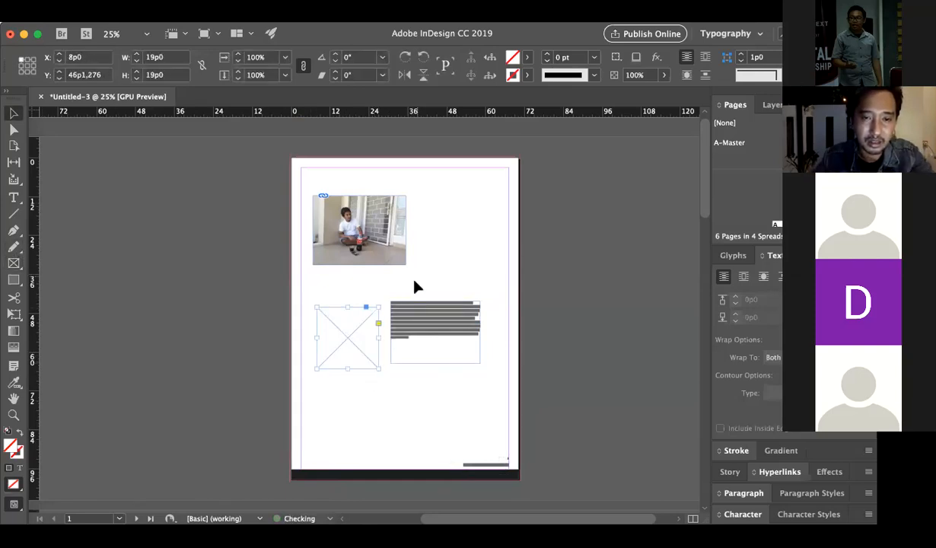
{"action": "left_click", "coordinate": [414, 286]}
Place COBAKAOS.psd into the empty square frame and fit the content to the frame
{"action": "key", "text": "super+d"}
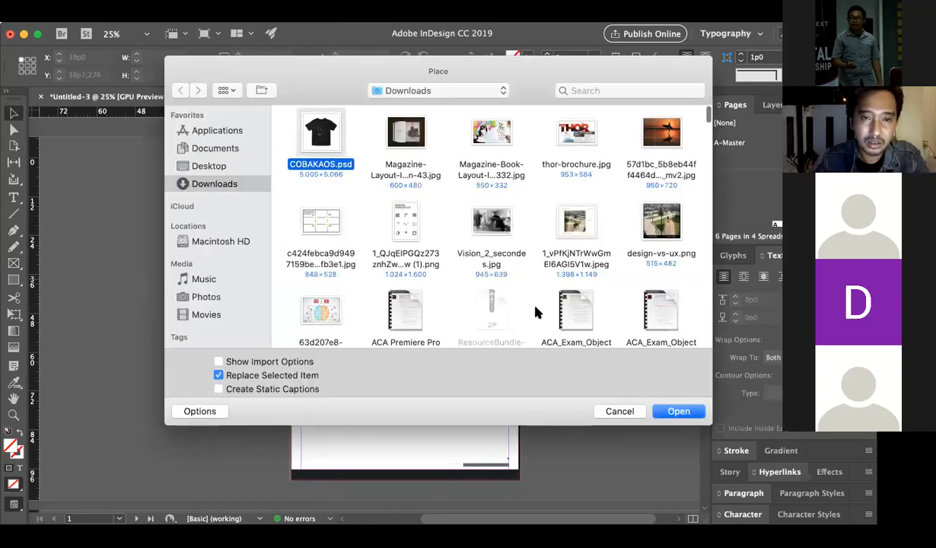
{"action": "left_click", "coordinate": [676, 411]}
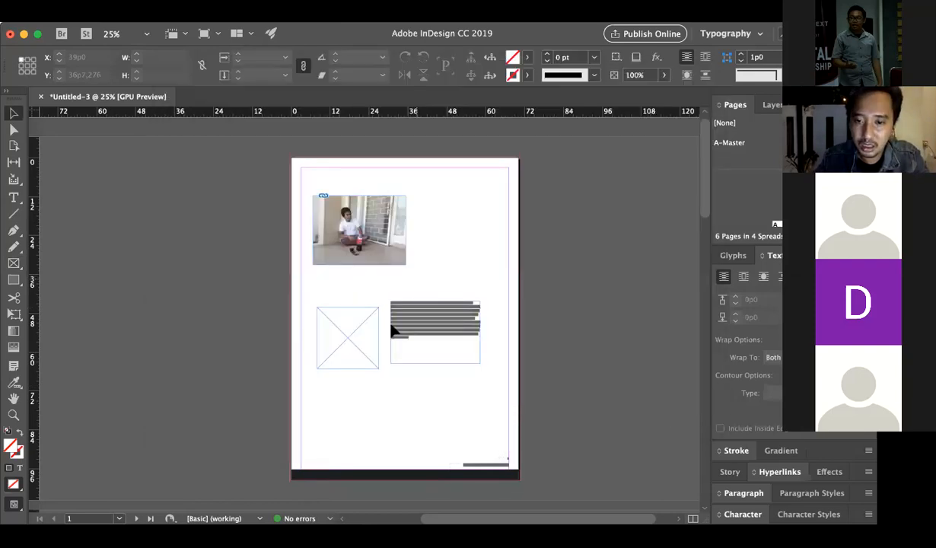
{"action": "left_click", "coordinate": [349, 329]}
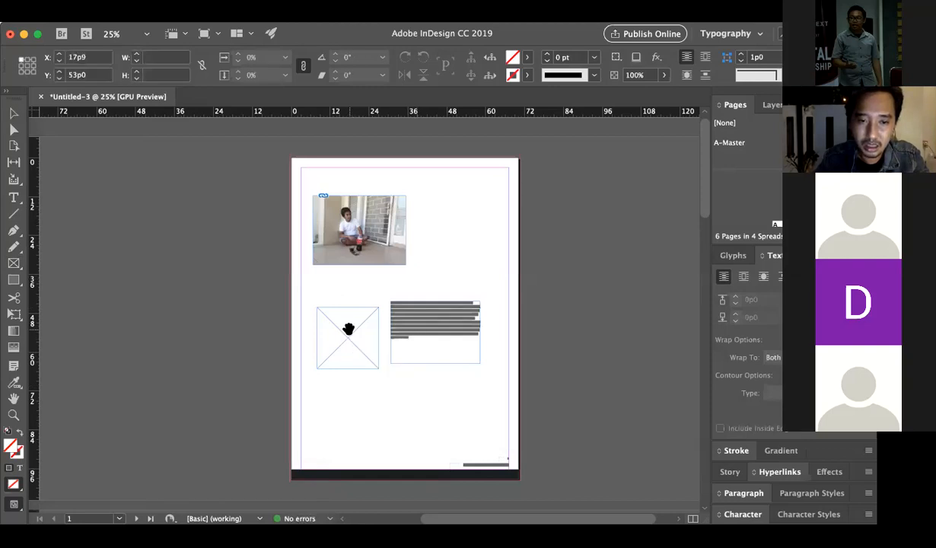
{"action": "right_click", "coordinate": [362, 354]}
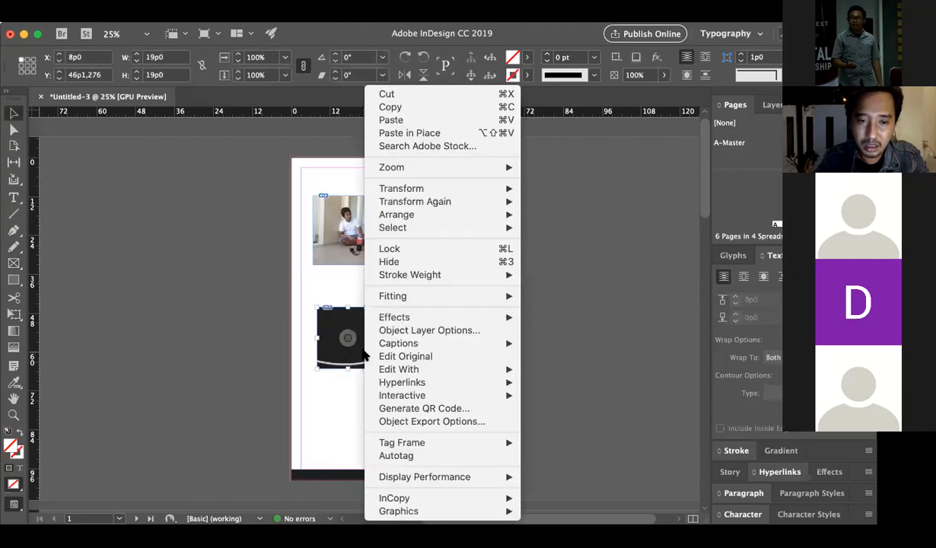
{"action": "mouse_move", "coordinate": [433, 301]}
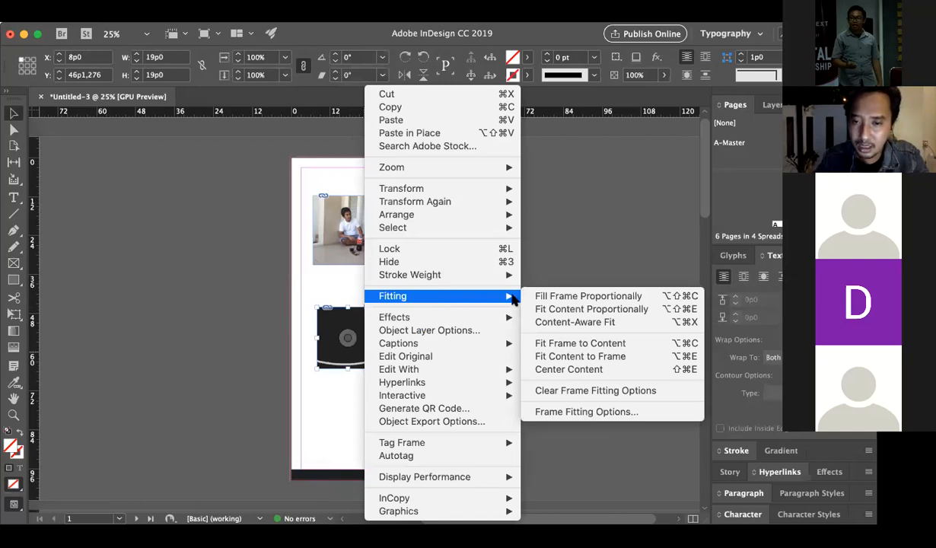
{"action": "left_click", "coordinate": [547, 362]}
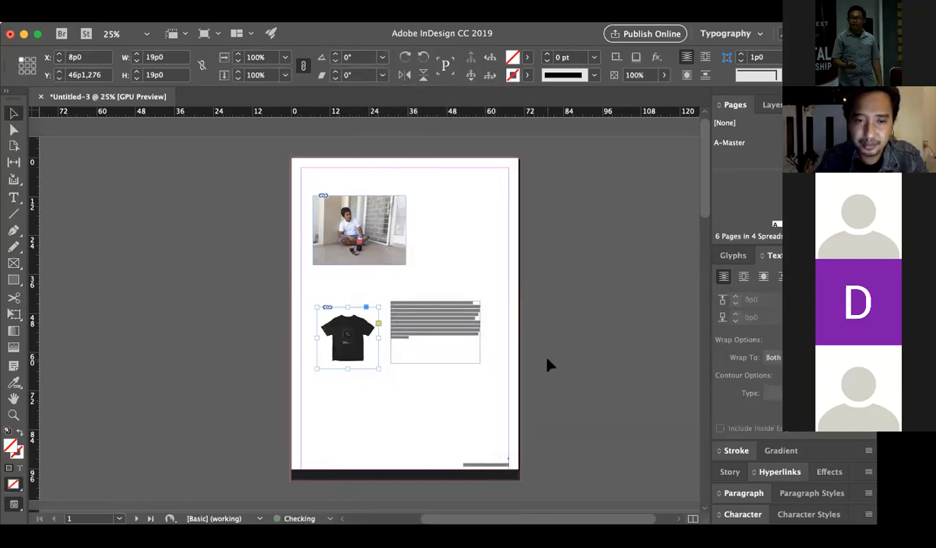
Move the T-shirt image so that it overlaps the lorem ipsum text block, with its frame at about X 32p6
{"action": "left_click", "coordinate": [373, 402]}
{"action": "left_click_drag", "start_coordinate": [361, 353], "coordinate": [439, 356]}
{"action": "left_click", "coordinate": [13, 415]}
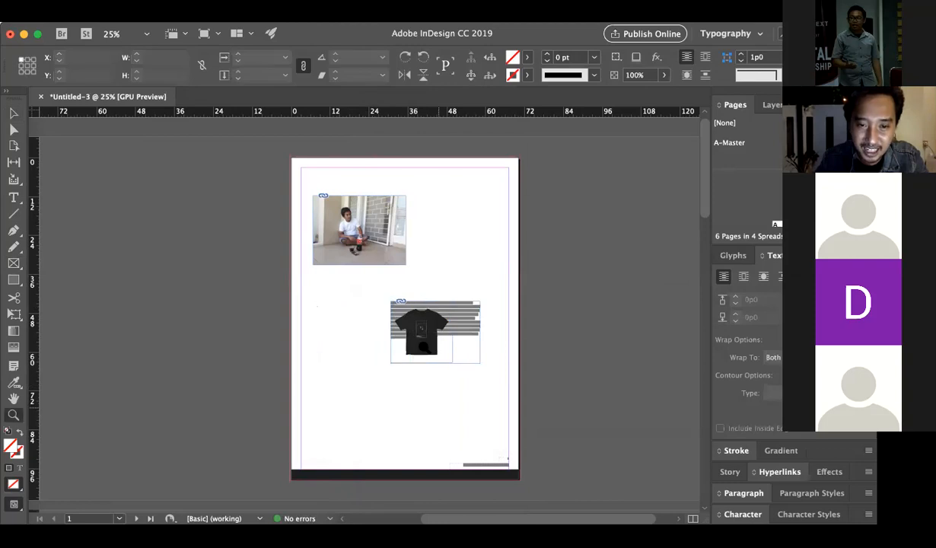
{"action": "left_click", "coordinate": [422, 344]}
{"action": "left_click", "coordinate": [421, 342]}
{"action": "left_click", "coordinate": [390, 312]}
{"action": "scroll", "coordinate": [390, 312], "scroll_direction": "up", "scroll_amount": 3}
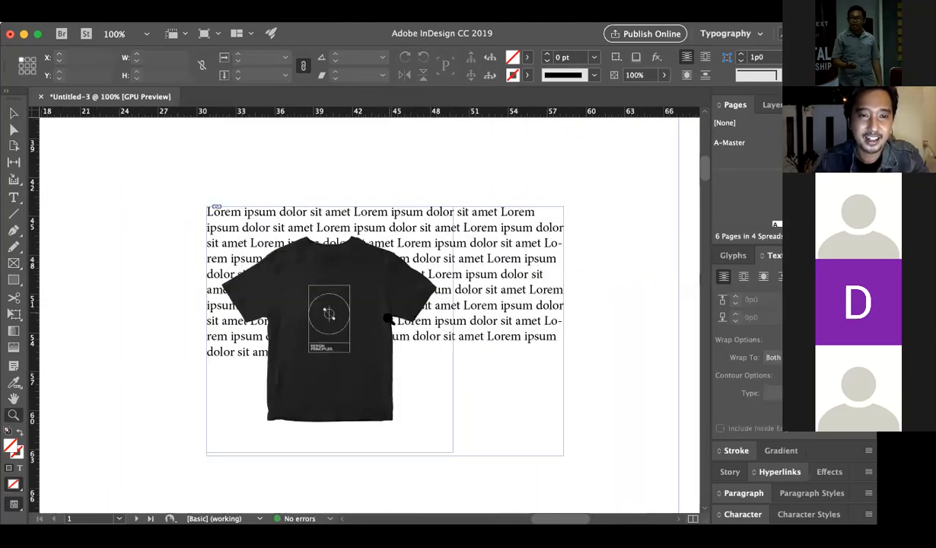
{"action": "key", "text": "v"}
{"action": "left_click_drag", "start_coordinate": [378, 358], "coordinate": [398, 356]}
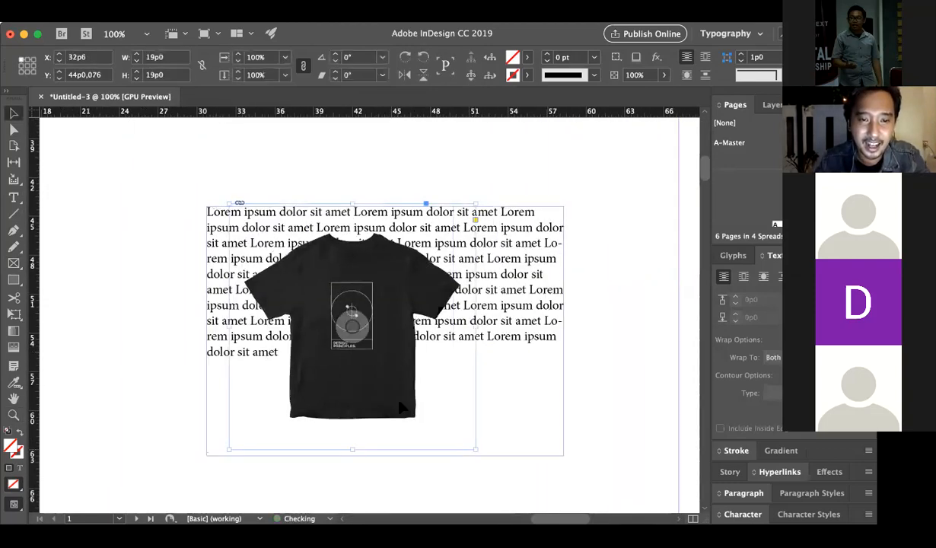
Raise the bottom edge of the T-shirt's frame slightly and activate the Pen tool with nothing selected
{"action": "left_click_drag", "start_coordinate": [352, 450], "coordinate": [352, 444]}
{"action": "left_click", "coordinate": [352, 461]}
{"action": "left_click", "coordinate": [14, 230]}
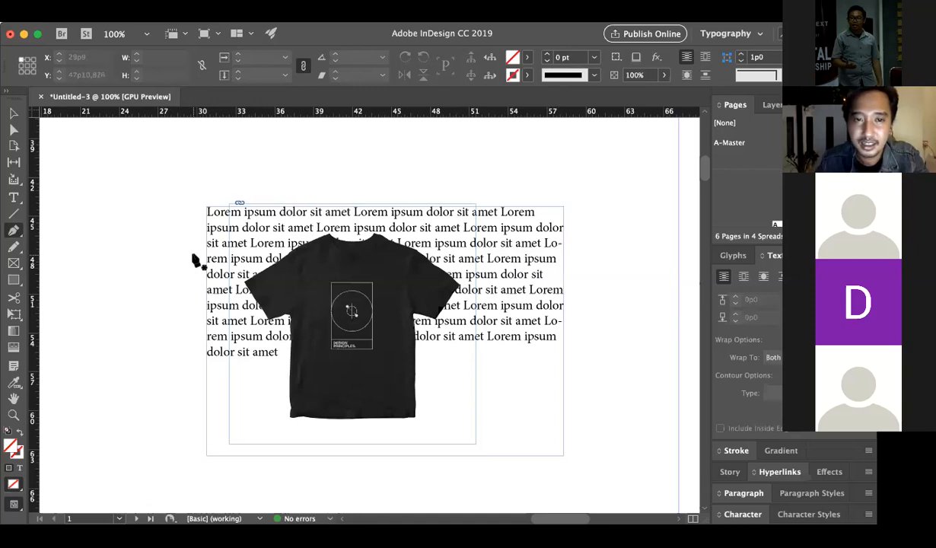
{"action": "double_click", "coordinate": [11, 448]}
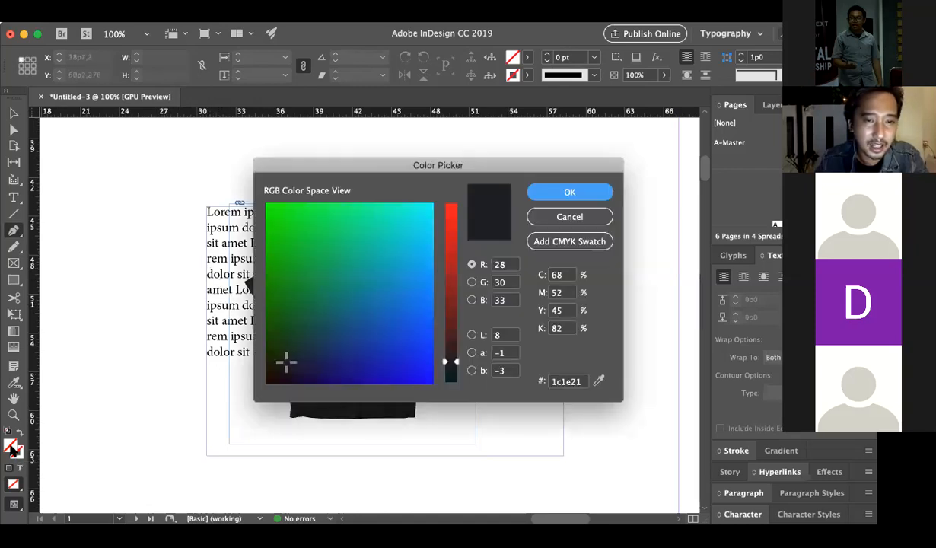
{"action": "left_click", "coordinate": [598, 380]}
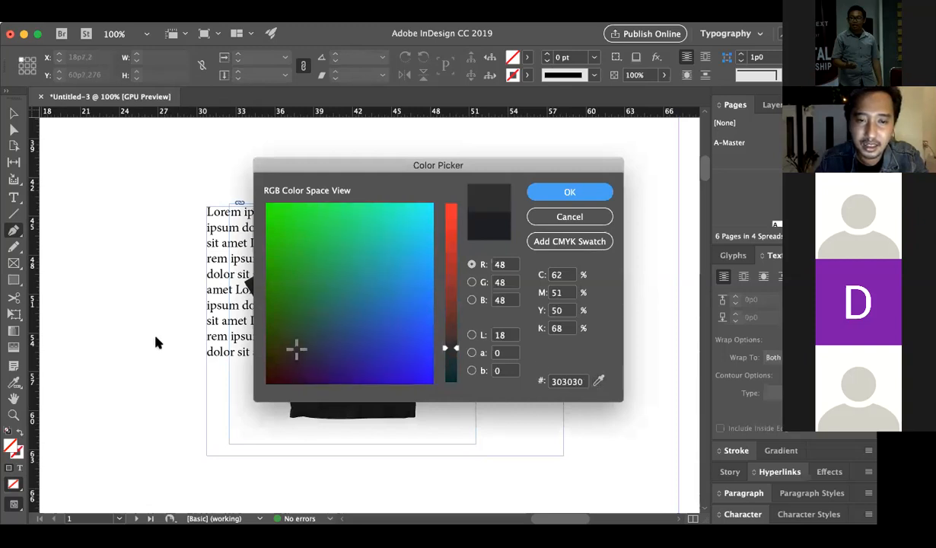
{"action": "left_click_drag", "start_coordinate": [519, 169], "coordinate": [439, 253]}
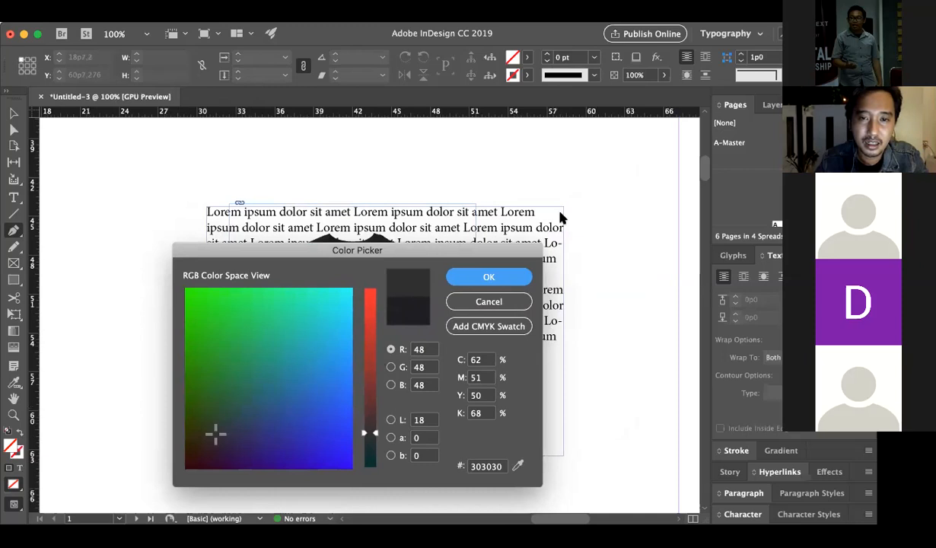
{"action": "left_click_drag", "start_coordinate": [410, 257], "coordinate": [439, 209]}
{"action": "left_click", "coordinate": [513, 257]}
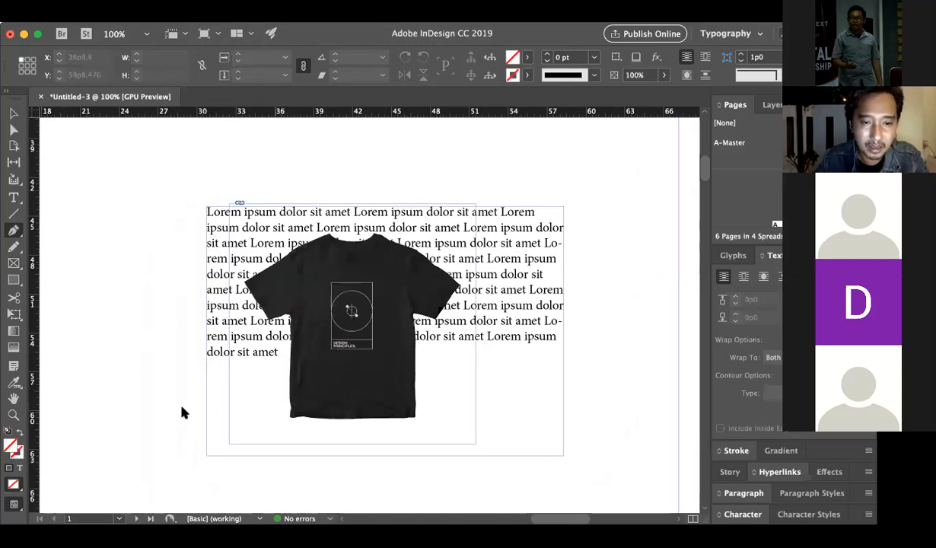
Trace a closed Pen path around the T-shirt, slightly outside its edges, with a curved segment at the neckline
{"action": "left_click", "coordinate": [285, 426]}
{"action": "left_click", "coordinate": [424, 429]}
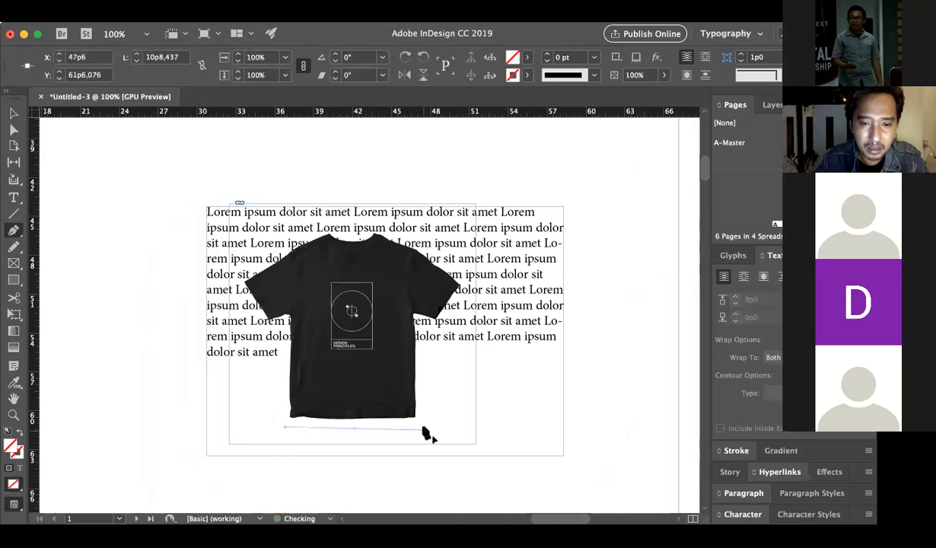
{"action": "left_click", "coordinate": [439, 330]}
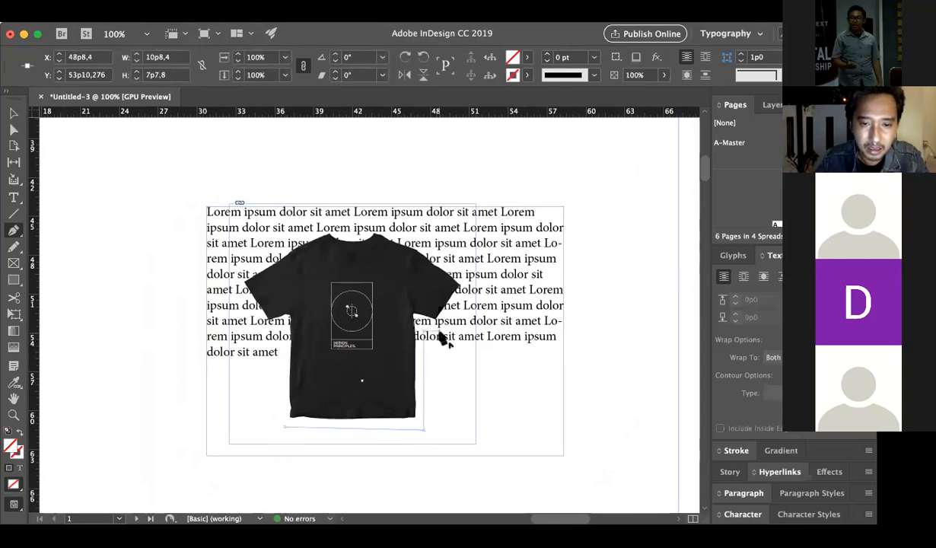
{"action": "left_click", "coordinate": [470, 290]}
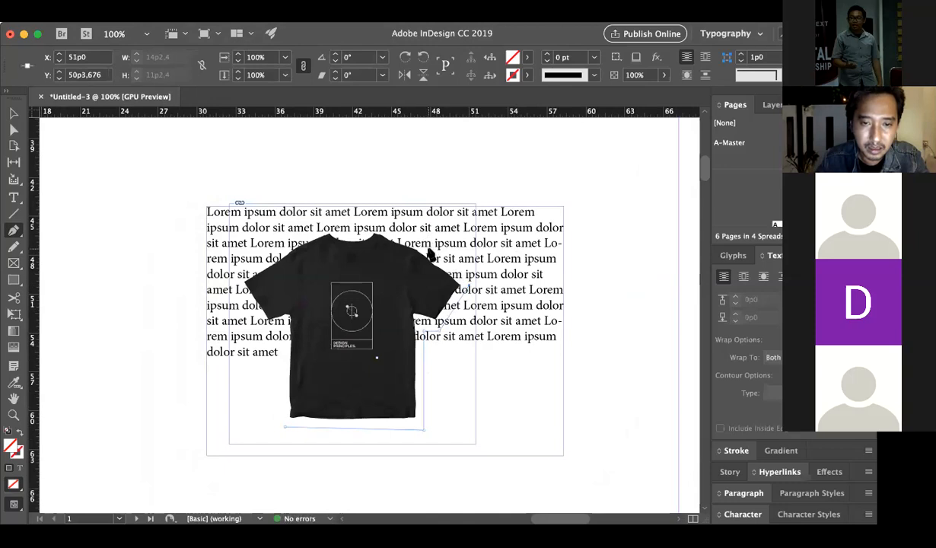
{"action": "left_click", "coordinate": [397, 235]}
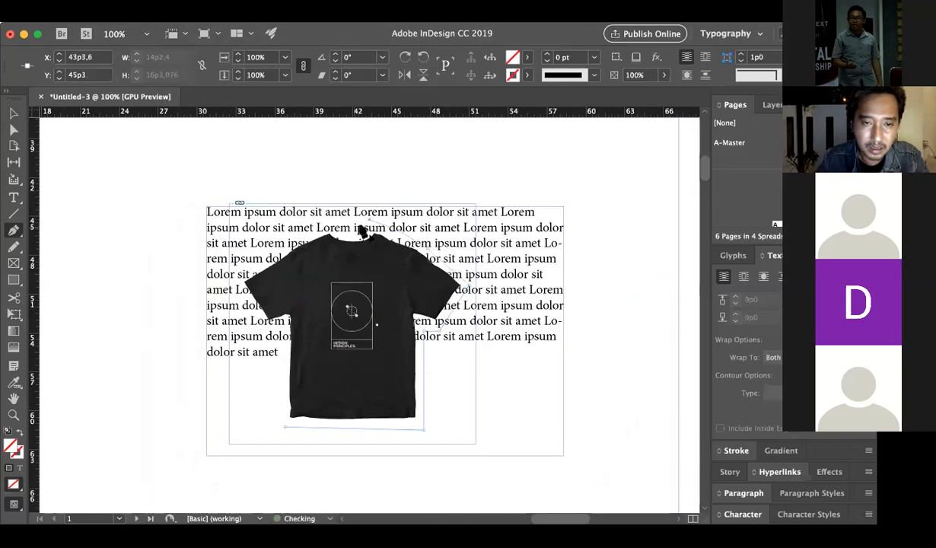
{"action": "left_click_drag", "start_coordinate": [342, 222], "coordinate": [322, 205]}
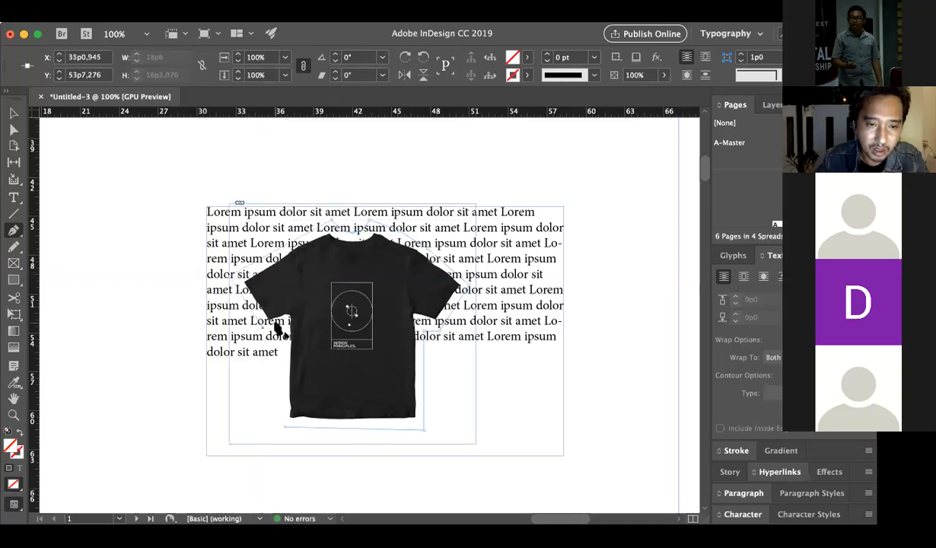
Wrap the lorem ipsum text around the traced T-shirt outline using the object-shape text wrap and deselect everything
{"action": "key", "text": "v"}
{"action": "left_click", "coordinate": [349, 409]}
{"action": "left_click", "coordinate": [514, 335]}
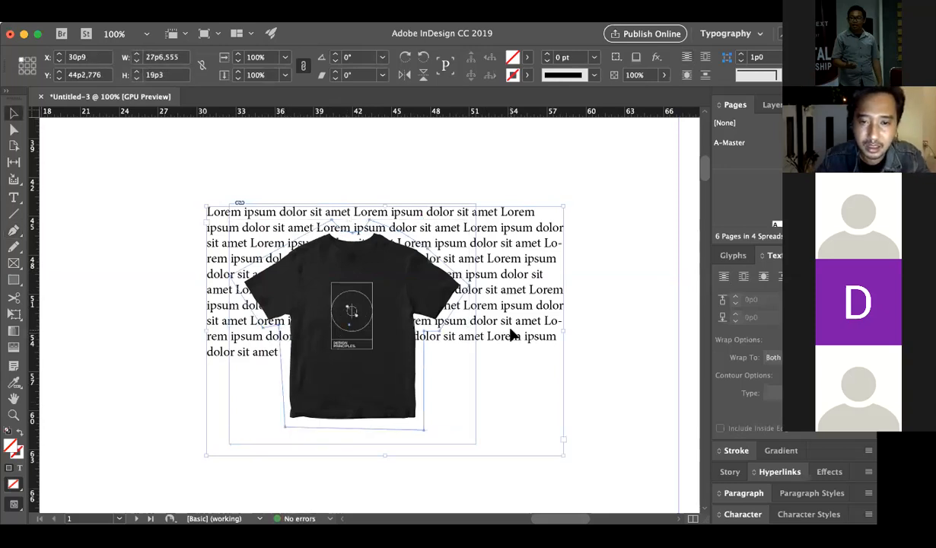
{"action": "left_click", "coordinate": [686, 75]}
{"action": "left_click", "coordinate": [609, 253]}
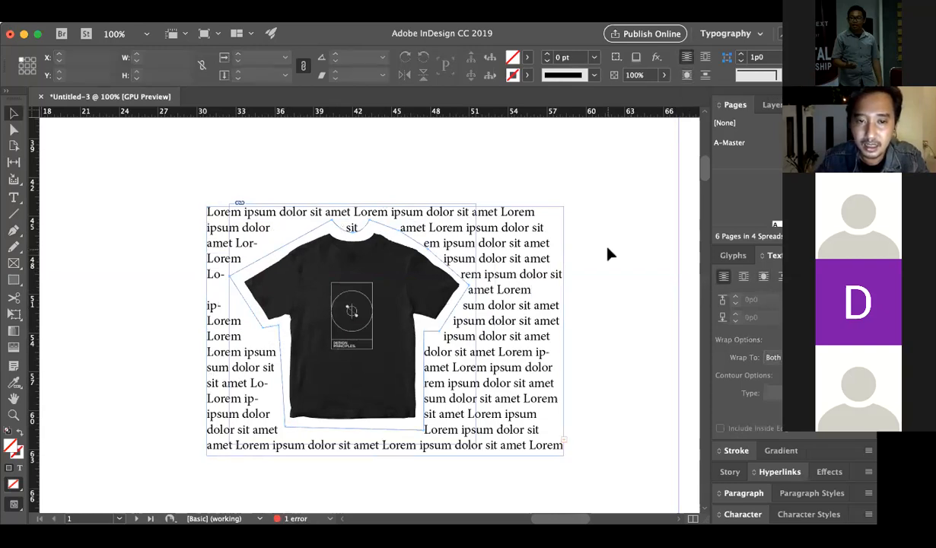
Turn on Overprint Preview and leave nothing selected on the page
{"action": "left_click", "coordinate": [323, 12]}
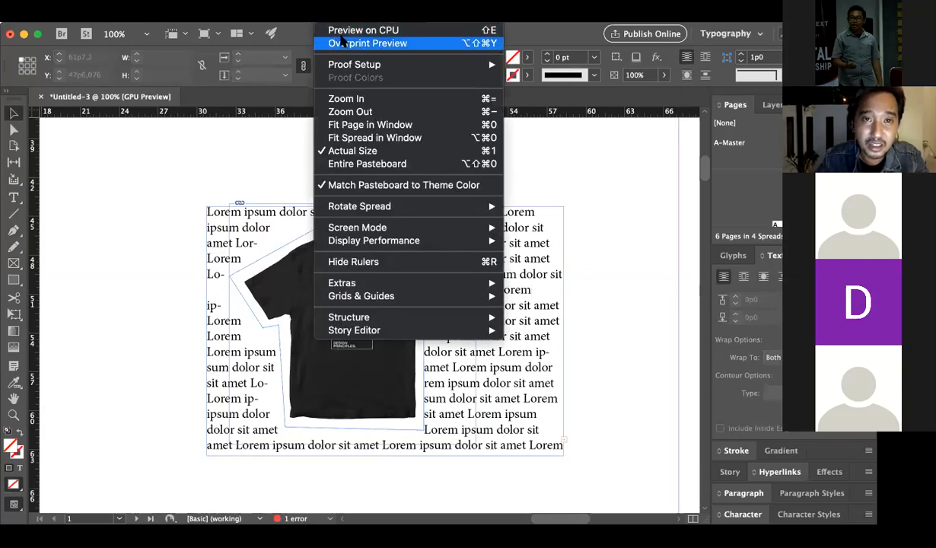
{"action": "left_click", "coordinate": [339, 42]}
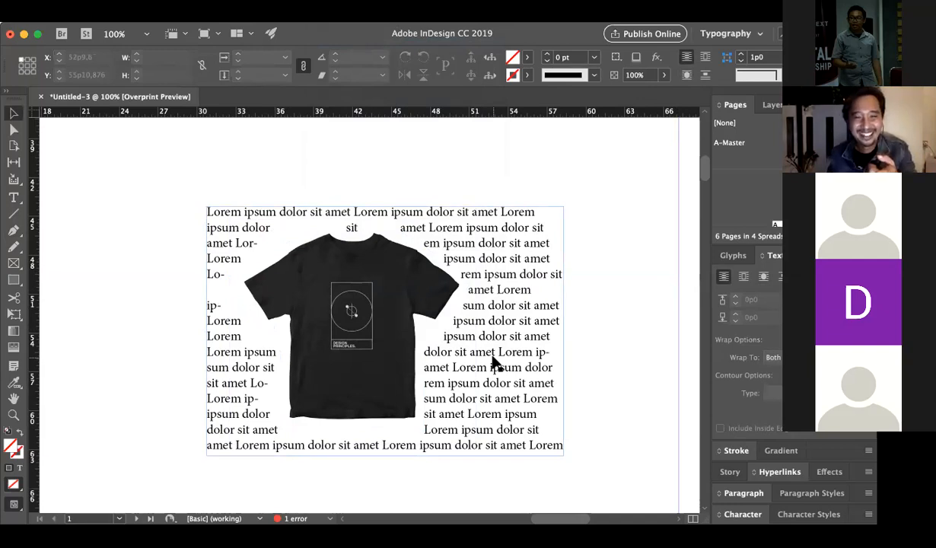
{"action": "left_click", "coordinate": [426, 328]}
{"action": "left_click", "coordinate": [426, 329]}
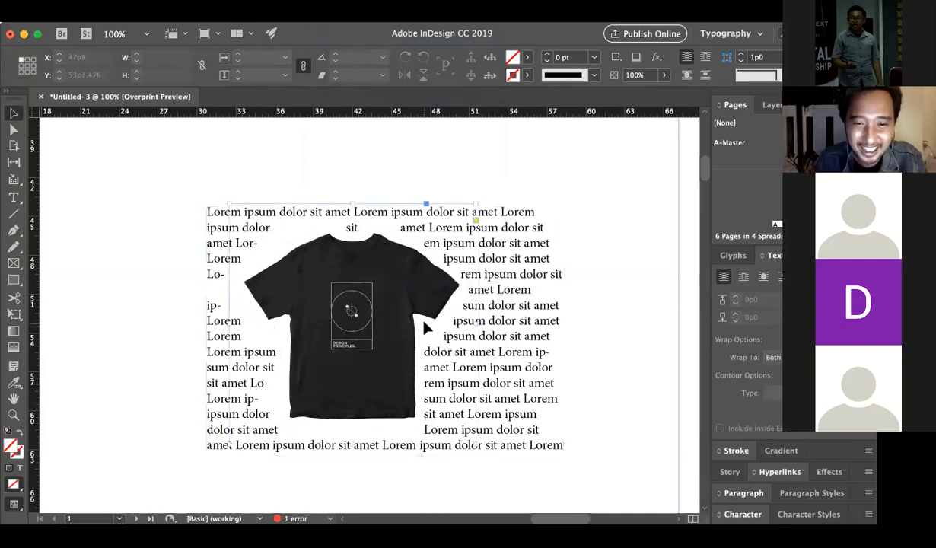
{"action": "left_click", "coordinate": [627, 372]}
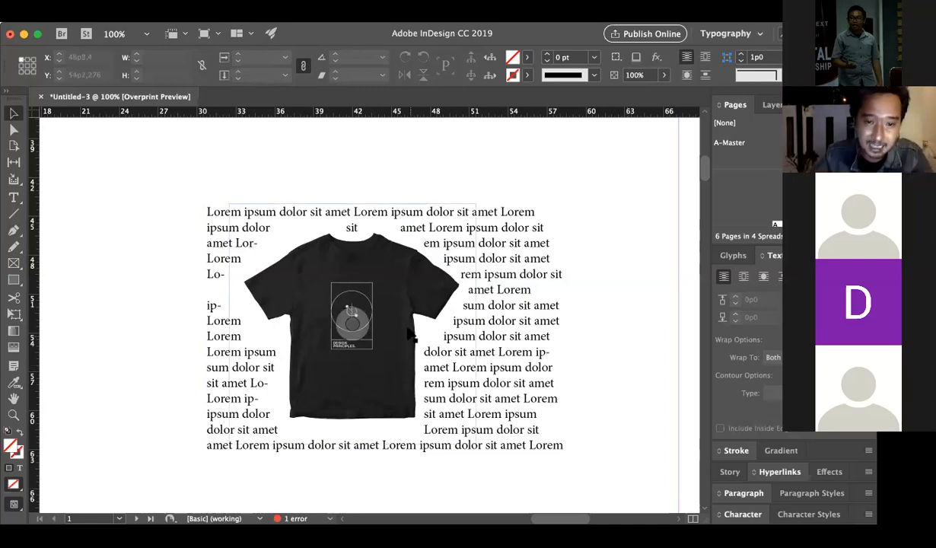
Extend the lorem ipsum text frame downward to a height of about 21p2 and deselect it
{"action": "left_click", "coordinate": [515, 378]}
{"action": "left_click_drag", "start_coordinate": [387, 457], "coordinate": [387, 480]}
{"action": "left_click", "coordinate": [609, 414]}
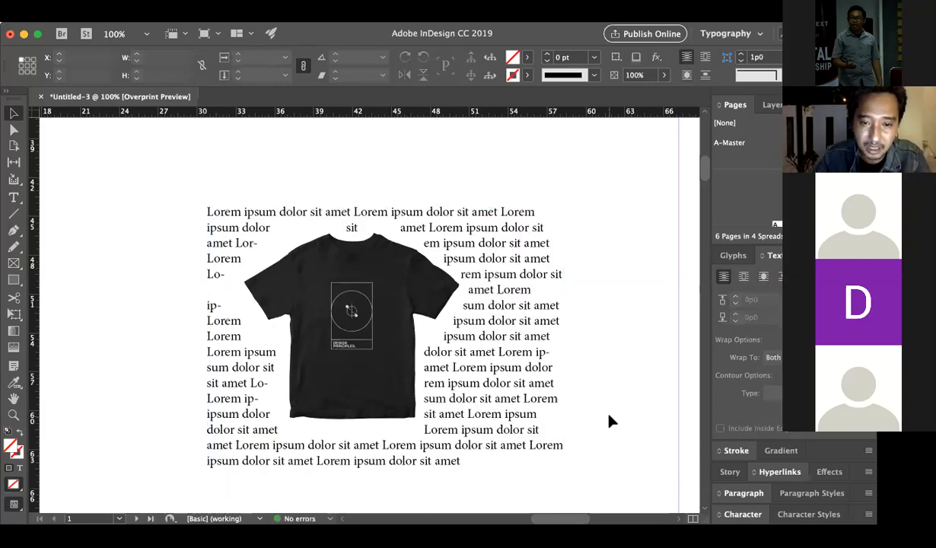
{"action": "scroll", "coordinate": [609, 414], "scroll_direction": "down", "scroll_amount": 5}
{"action": "key", "text": "z"}
{"action": "left_click", "coordinate": [460, 311], "text": "alt"}
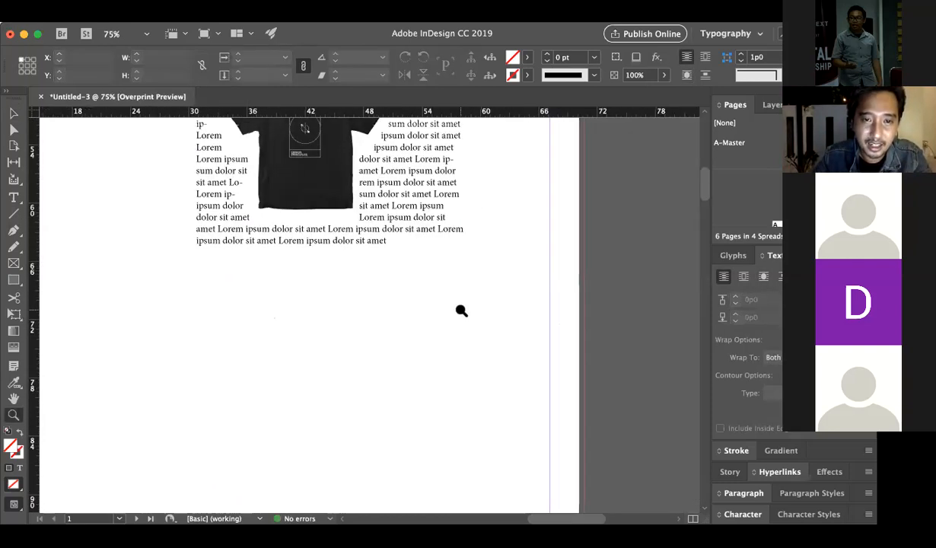
{"action": "scroll", "coordinate": [461, 311], "scroll_direction": "up", "scroll_amount": 4}
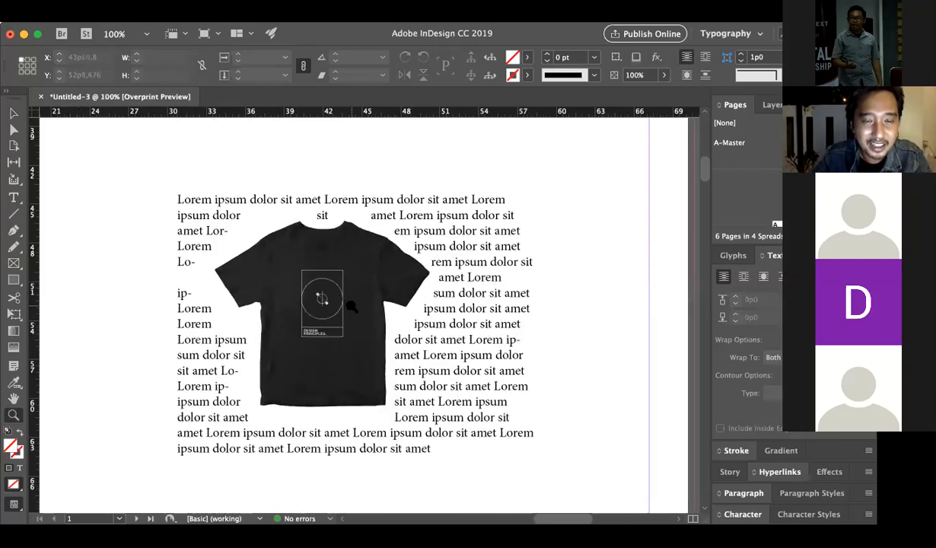
{"action": "left_click", "coordinate": [351, 303]}
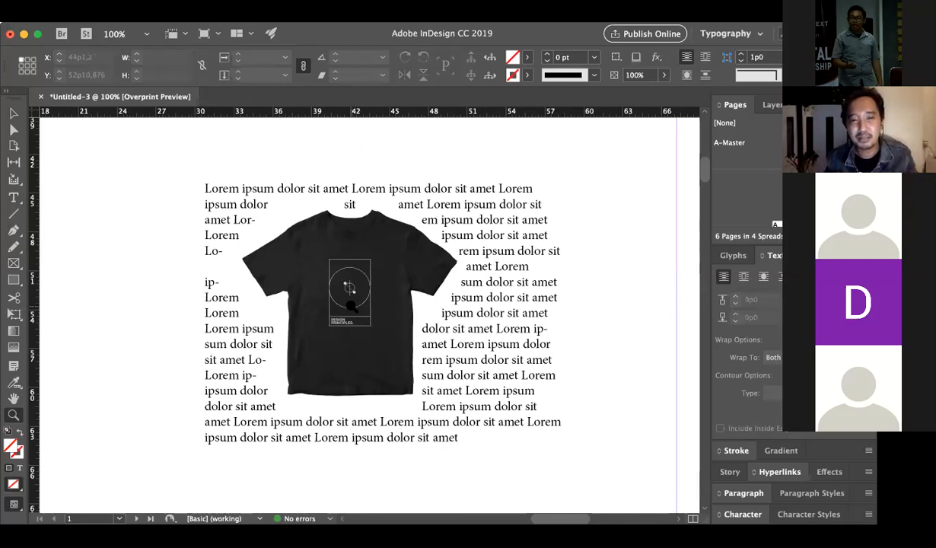
Turn off hyphenation for the lorem ipsum text frame
{"action": "key", "text": "v"}
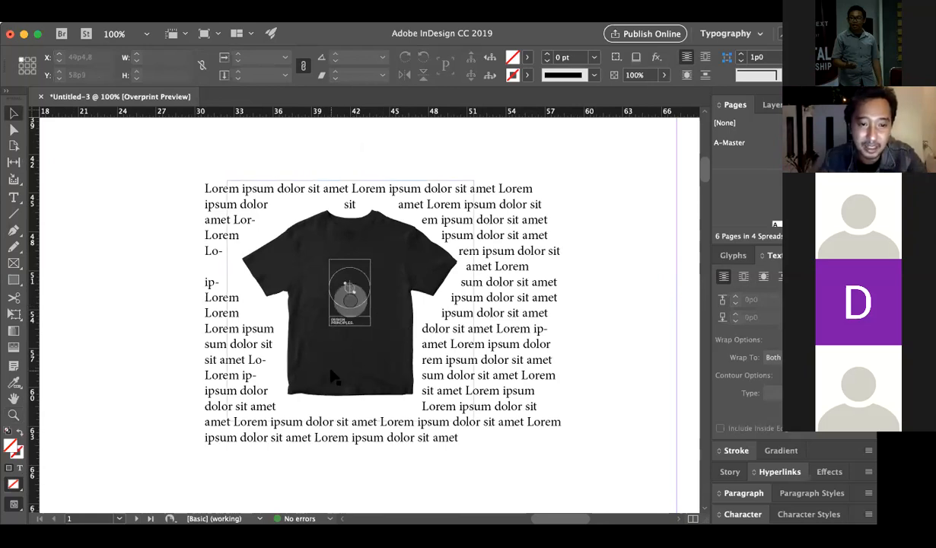
{"action": "left_click", "coordinate": [531, 399]}
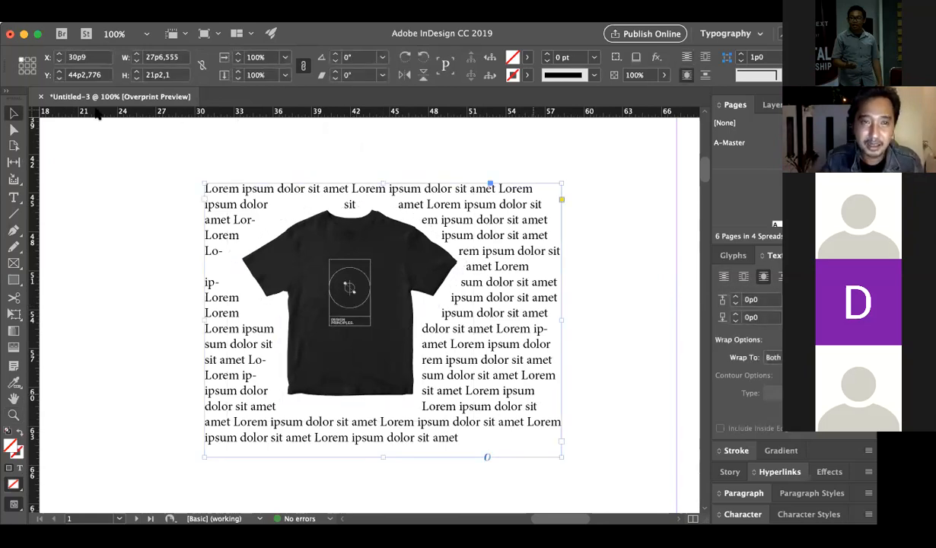
{"action": "left_click", "coordinate": [15, 198]}
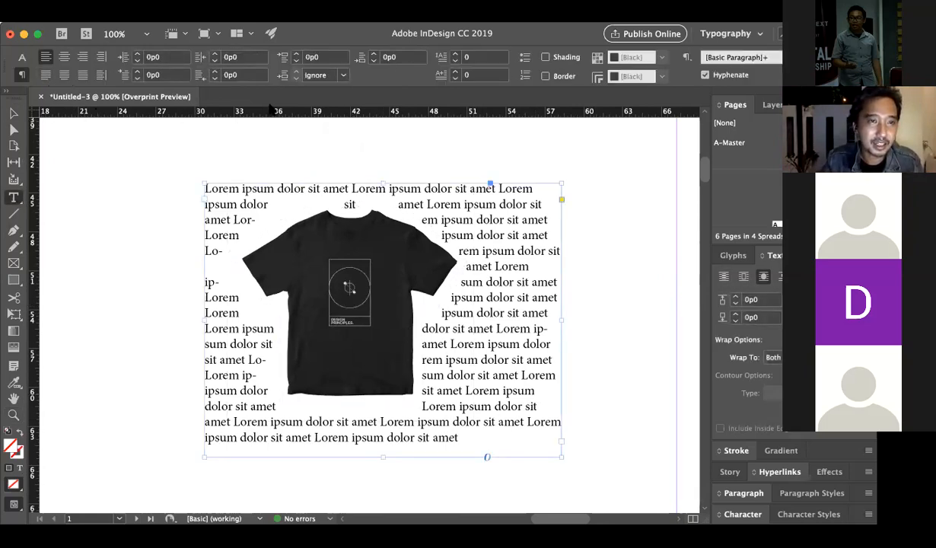
{"action": "left_click", "coordinate": [705, 74]}
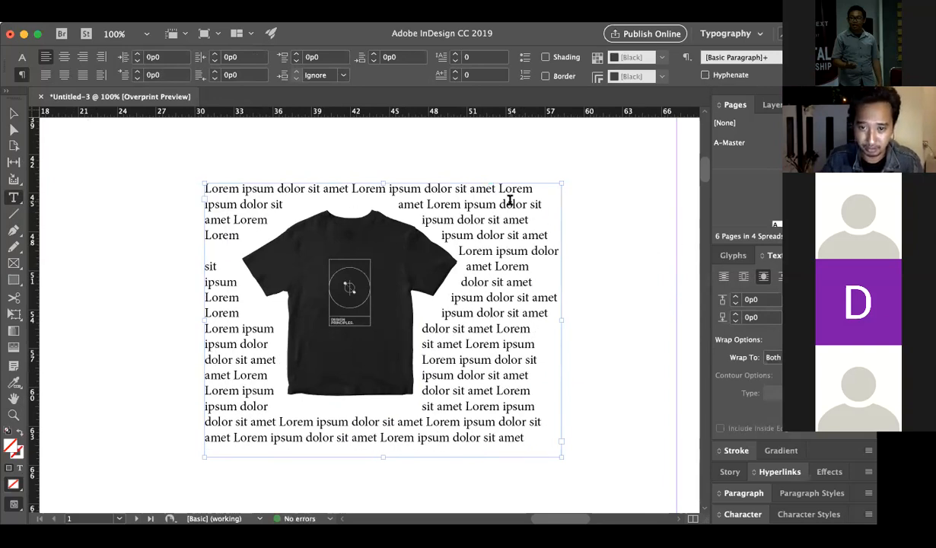
Extend the text frame's left edge outward until the frame is about 36p11 wide, and deselect it
{"action": "left_click", "coordinate": [13, 113]}
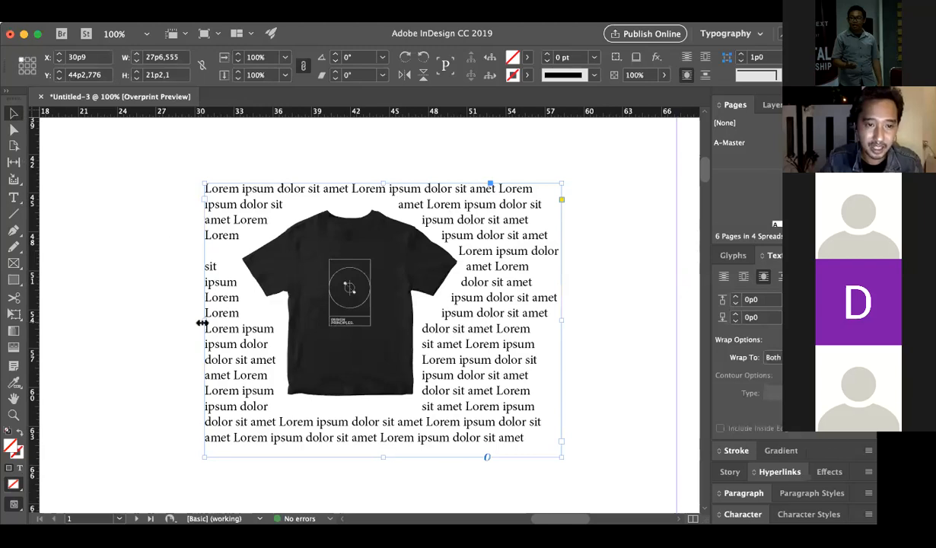
{"action": "left_click_drag", "start_coordinate": [200, 323], "coordinate": [84, 323]}
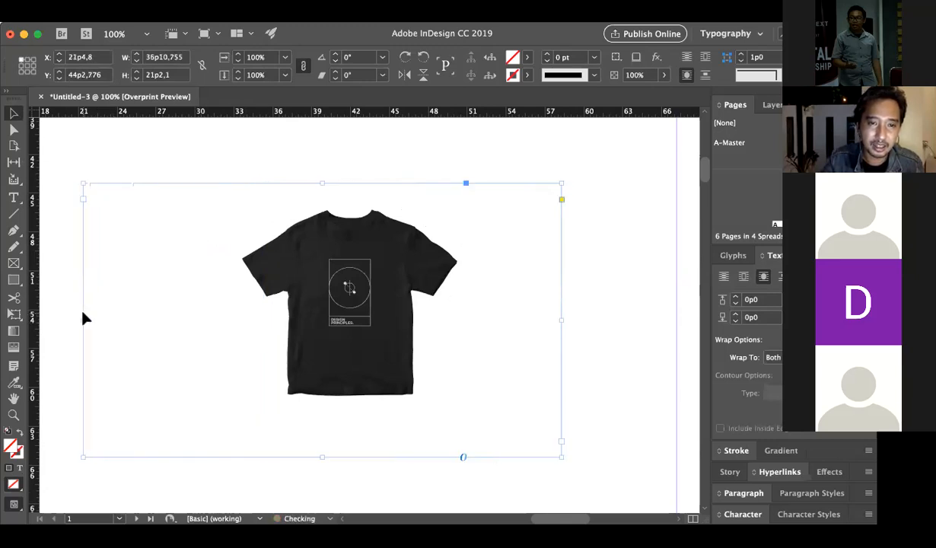
{"action": "left_click", "coordinate": [308, 146]}
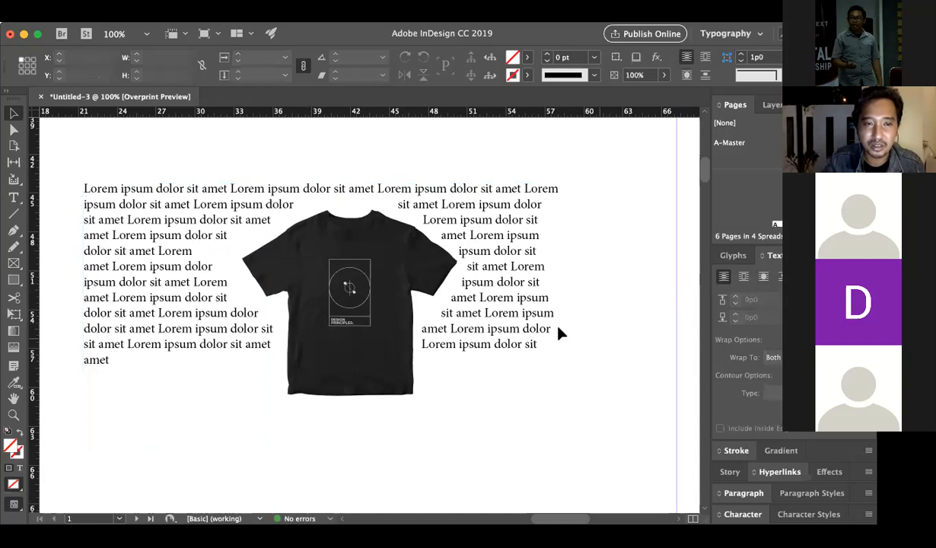
{"action": "scroll", "coordinate": [557, 328], "scroll_direction": "up", "scroll_amount": 3}
{"action": "scroll", "coordinate": [557, 328], "scroll_direction": "left", "scroll_amount": 2}
{"action": "scroll", "coordinate": [558, 326], "scroll_direction": "up", "scroll_amount": 1}
{"action": "scroll", "coordinate": [558, 326], "scroll_direction": "left", "scroll_amount": 1}
{"action": "right_click", "coordinate": [596, 336]}
{"action": "left_click", "coordinate": [535, 275]}
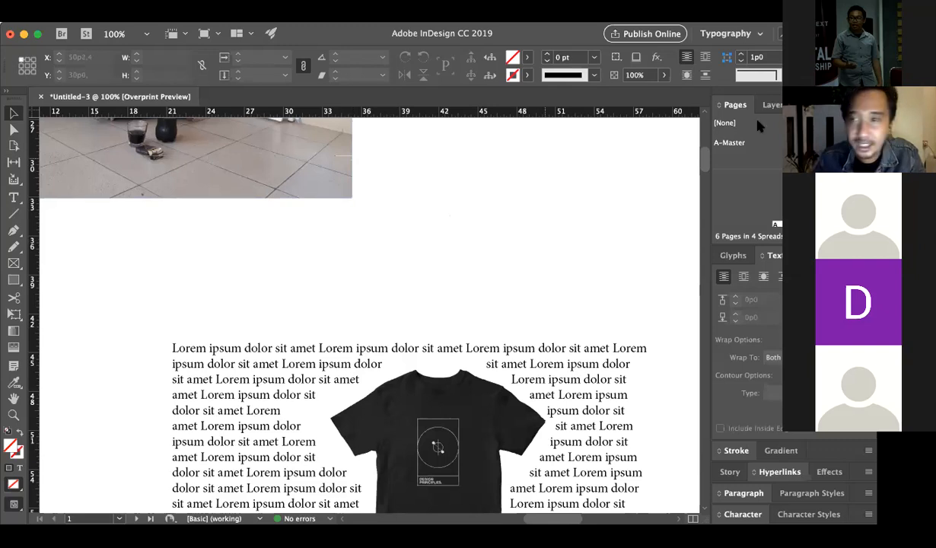
Show the colour swatches and set the default fill to [Paper] with nothing selected
{"action": "key", "text": "F5"}
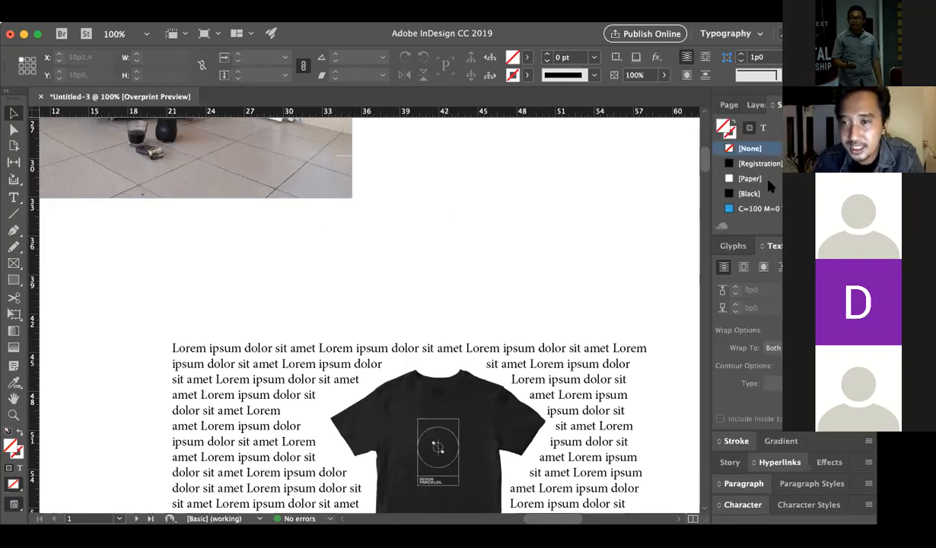
{"action": "scroll", "coordinate": [736, 168], "scroll_direction": "down", "scroll_amount": 2}
{"action": "scroll", "coordinate": [753, 178], "scroll_direction": "up", "scroll_amount": 1}
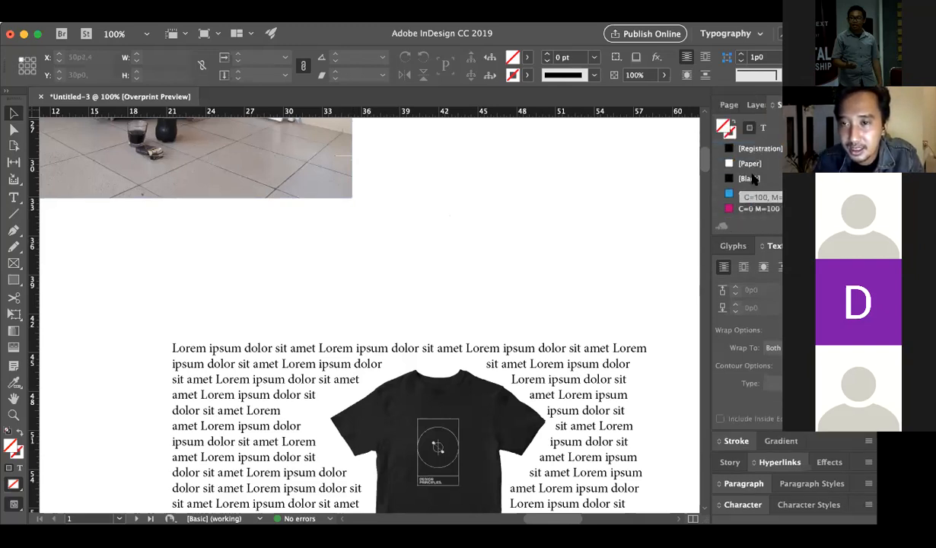
{"action": "left_click", "coordinate": [732, 162]}
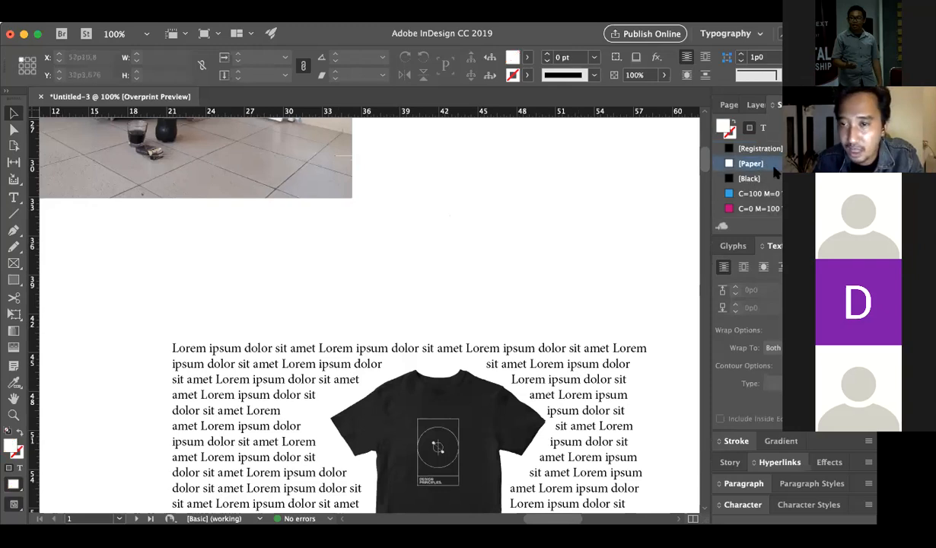
{"action": "scroll", "coordinate": [761, 167], "scroll_direction": "down", "scroll_amount": 4}
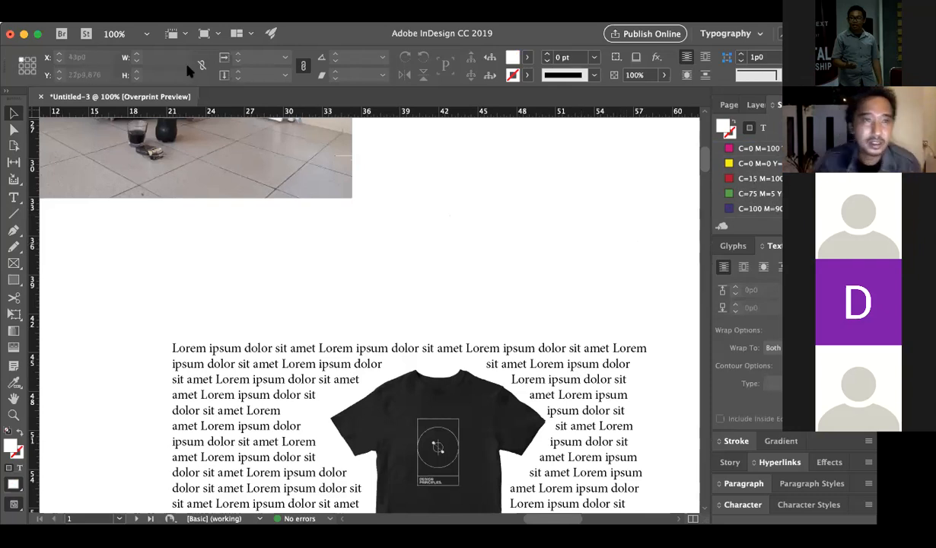
{"action": "left_click", "coordinate": [146, 11]}
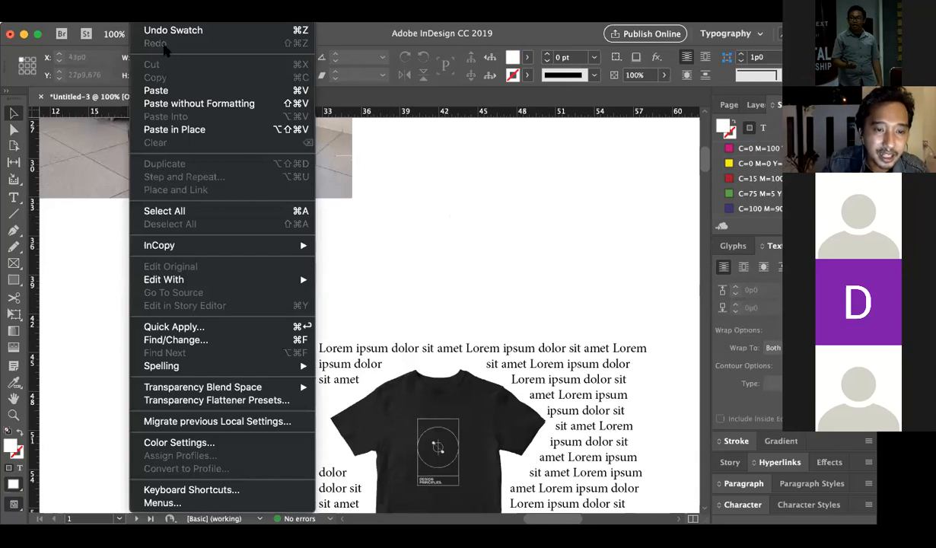
{"action": "left_click", "coordinate": [434, 237]}
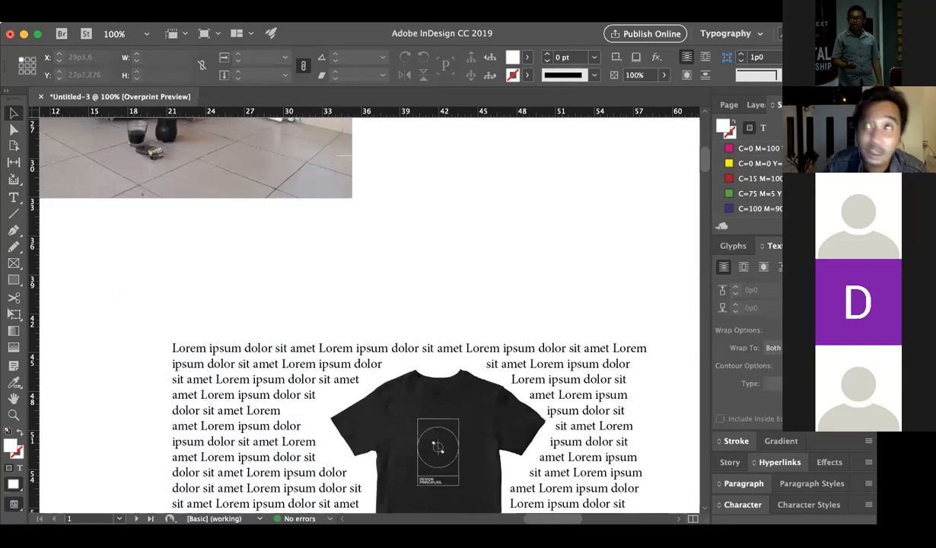
{"action": "scroll", "coordinate": [357, 146], "scroll_direction": "down", "scroll_amount": 5}
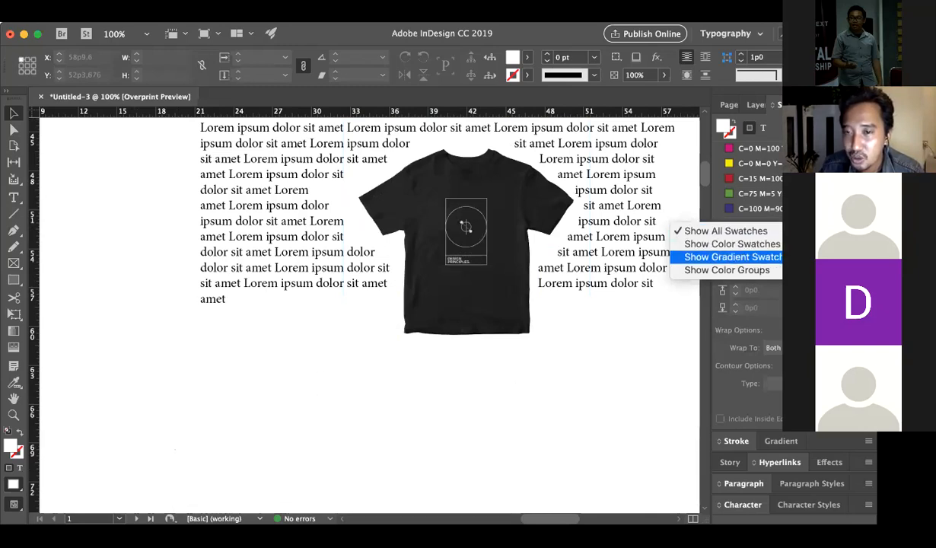
Set the default fill to [None] from the gradient-only swatch view and return to showing all swatches
{"action": "left_click", "coordinate": [733, 257]}
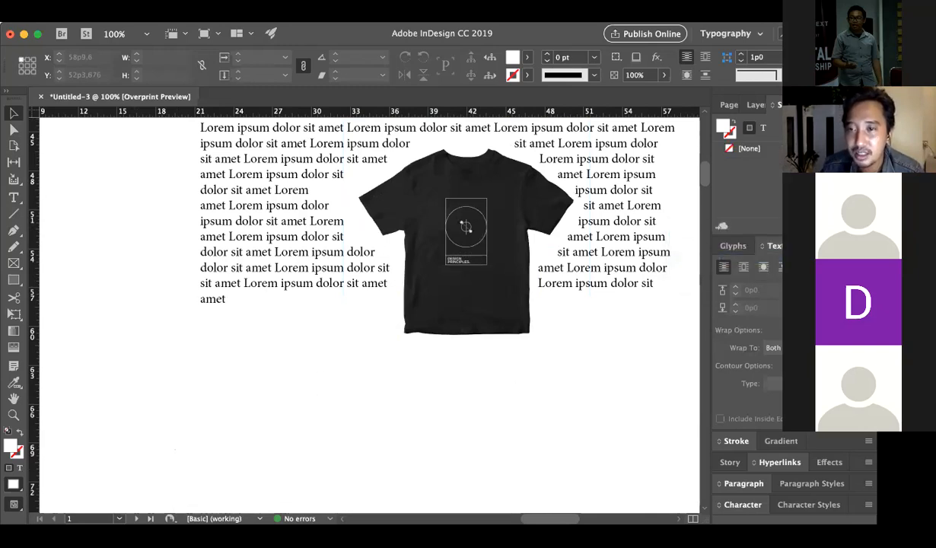
{"action": "left_click", "coordinate": [749, 148]}
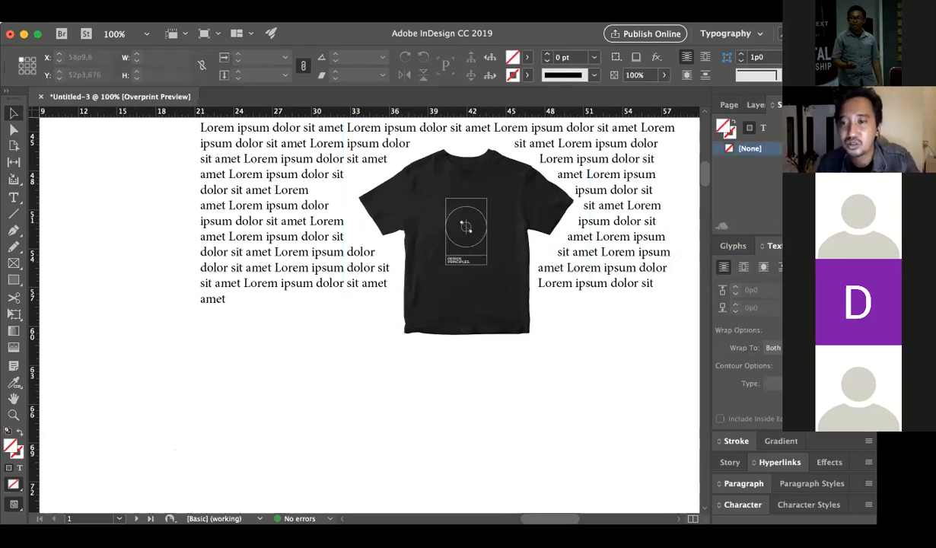
{"action": "left_click", "coordinate": [725, 230]}
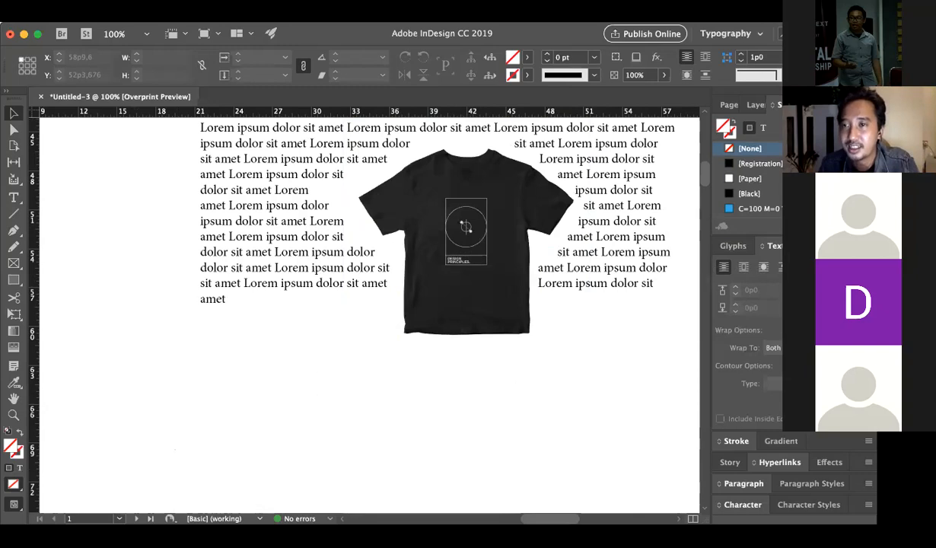
Examine the document's process inks in Ink Manager and the ink type options for Process Cyan, discarding any changes
{"action": "left_click", "coordinate": [868, 105]}
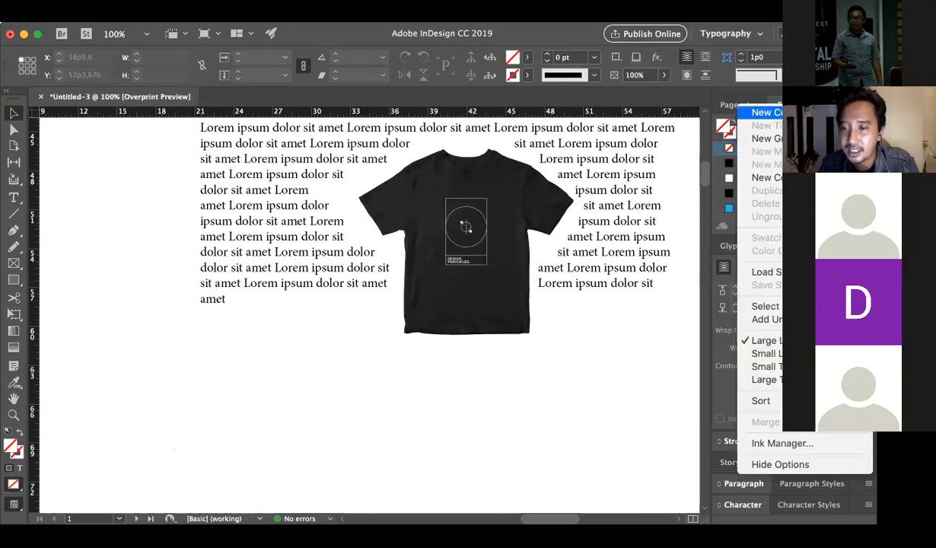
{"action": "left_click", "coordinate": [808, 445]}
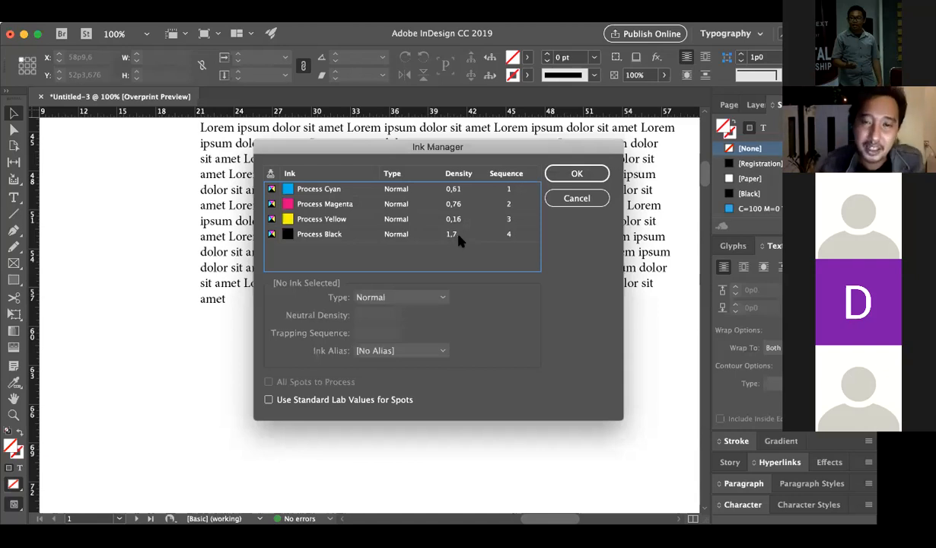
{"action": "left_click", "coordinate": [457, 192]}
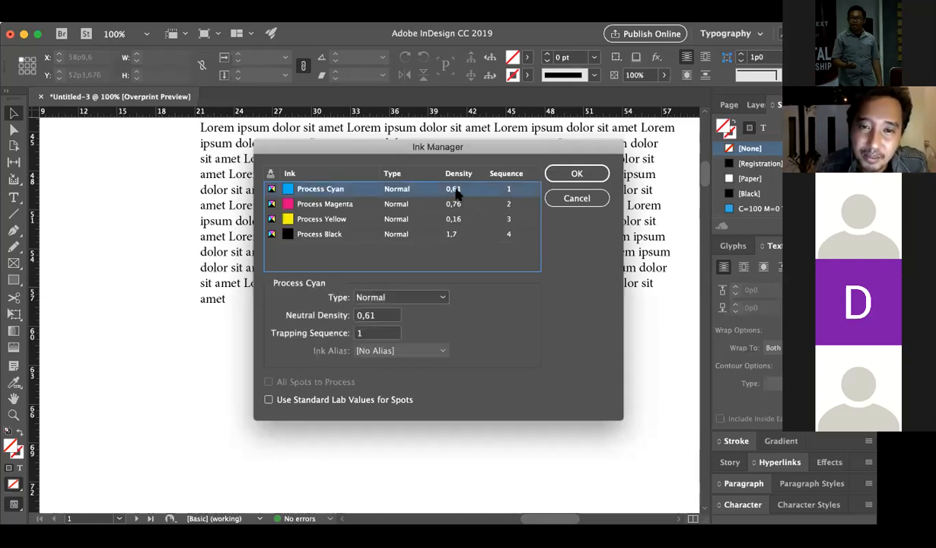
{"action": "left_click", "coordinate": [440, 297]}
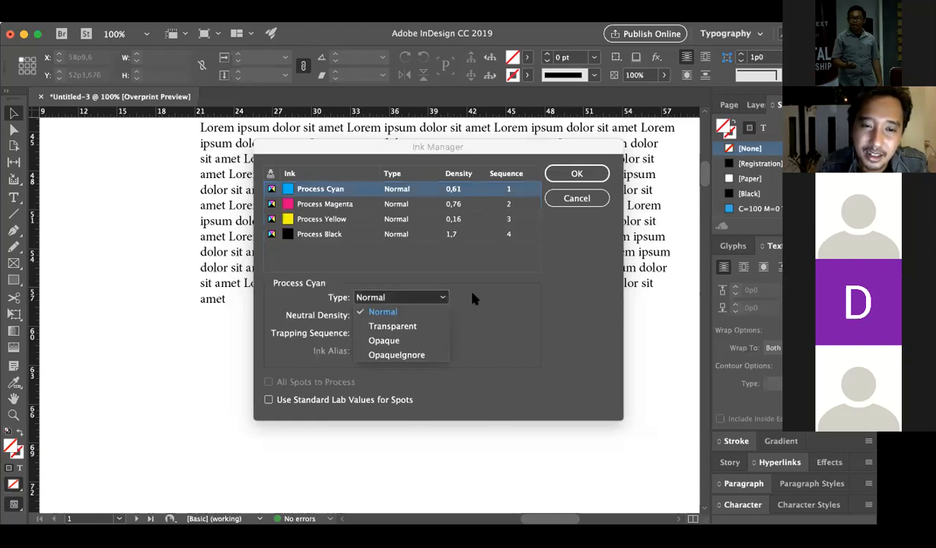
{"action": "left_click", "coordinate": [471, 298]}
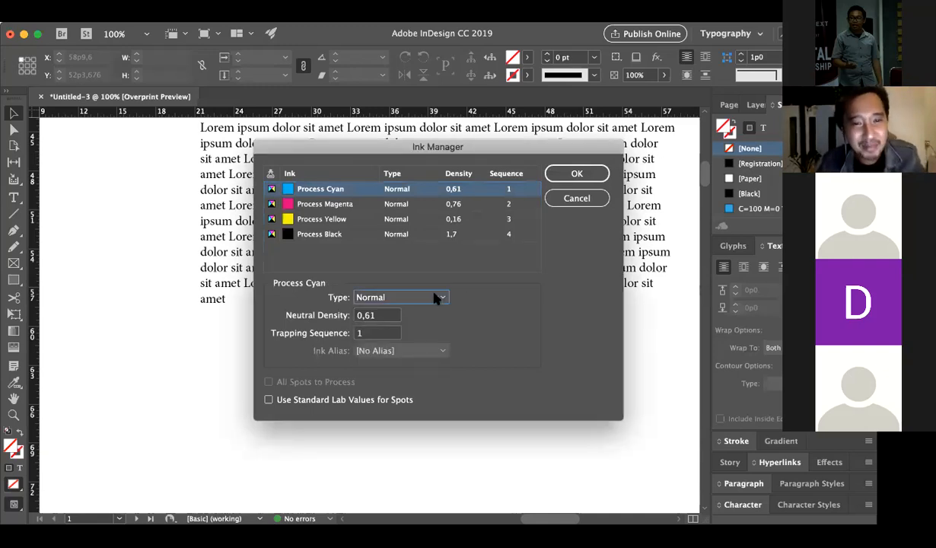
{"action": "left_click", "coordinate": [438, 298]}
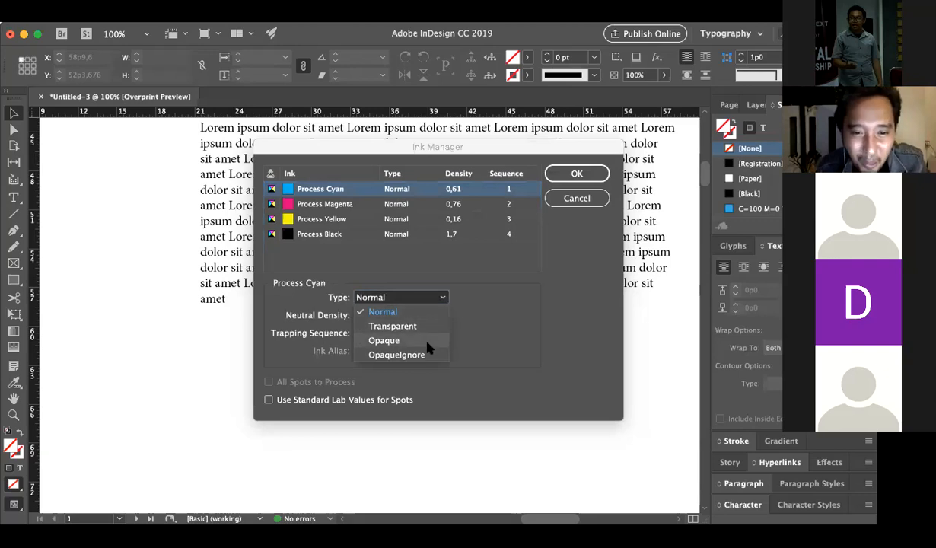
{"action": "left_click", "coordinate": [472, 301]}
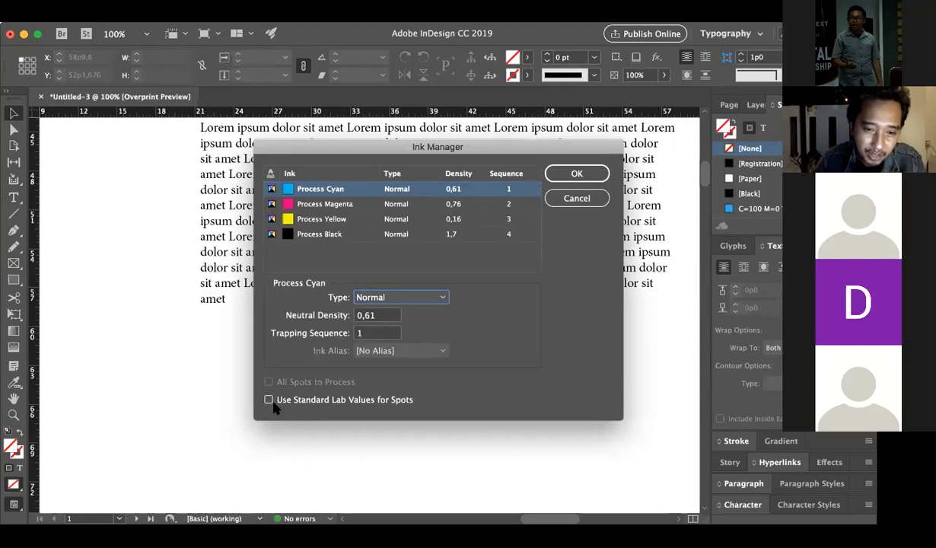
{"action": "left_click", "coordinate": [576, 200]}
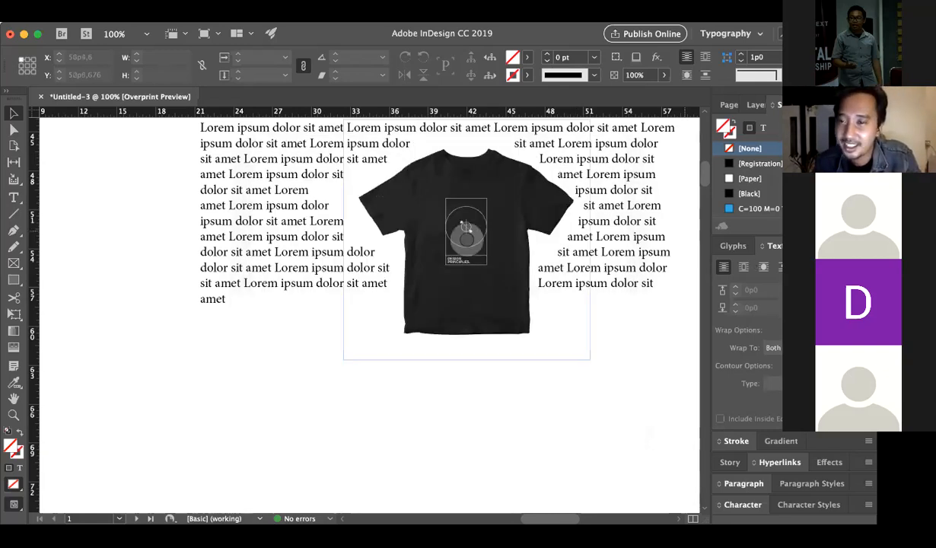
Open the file browser for loading swatches and dismiss it without loading a file
{"action": "left_click", "coordinate": [868, 105]}
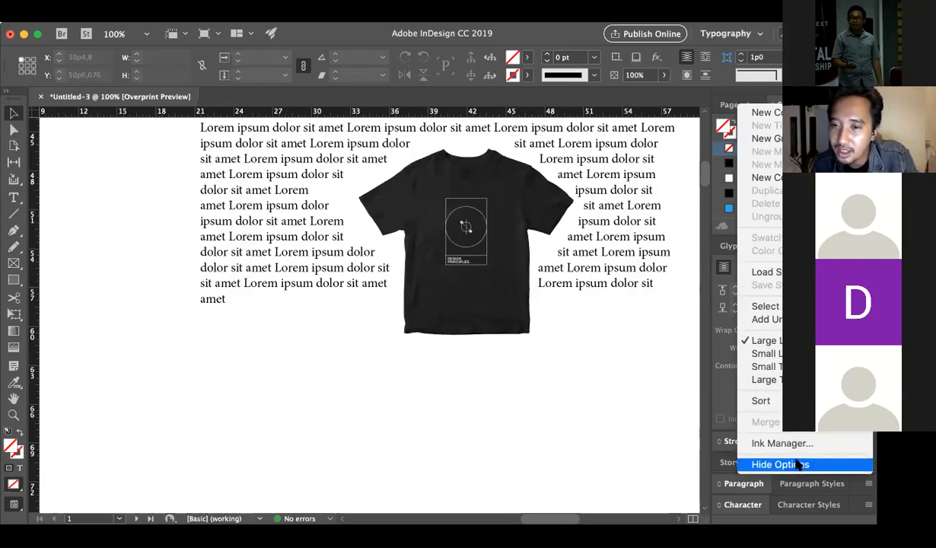
{"action": "left_click", "coordinate": [764, 271]}
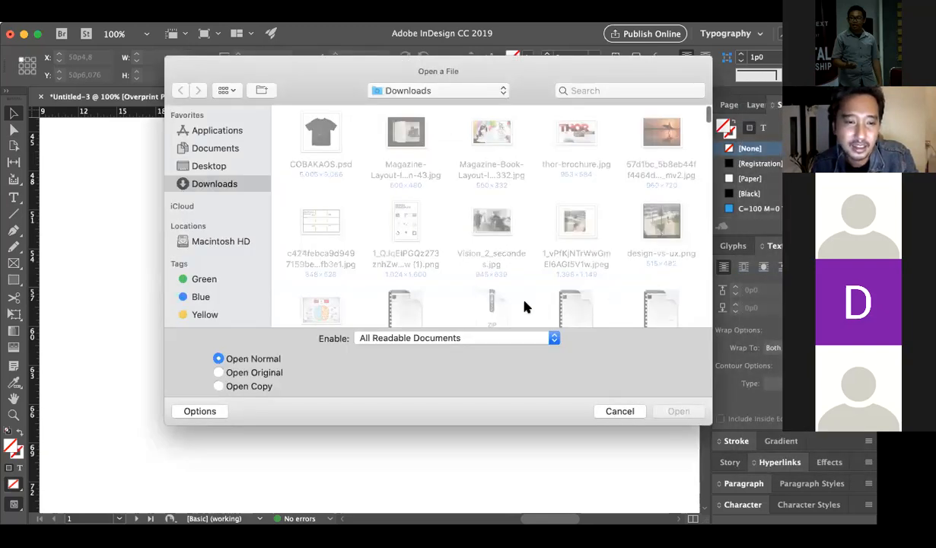
{"action": "left_click", "coordinate": [618, 411]}
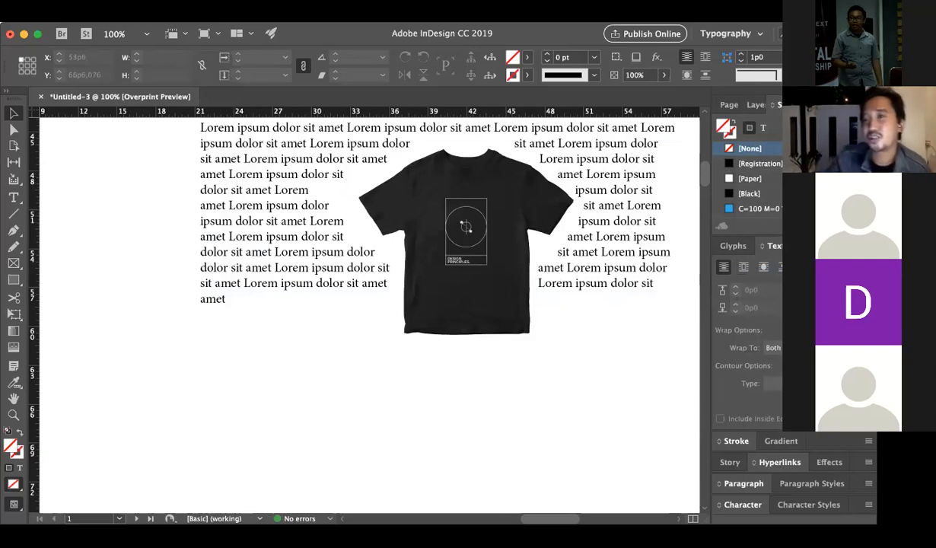
Sort all swatches by color values and look through the reordered list
{"action": "left_click", "coordinate": [868, 104]}
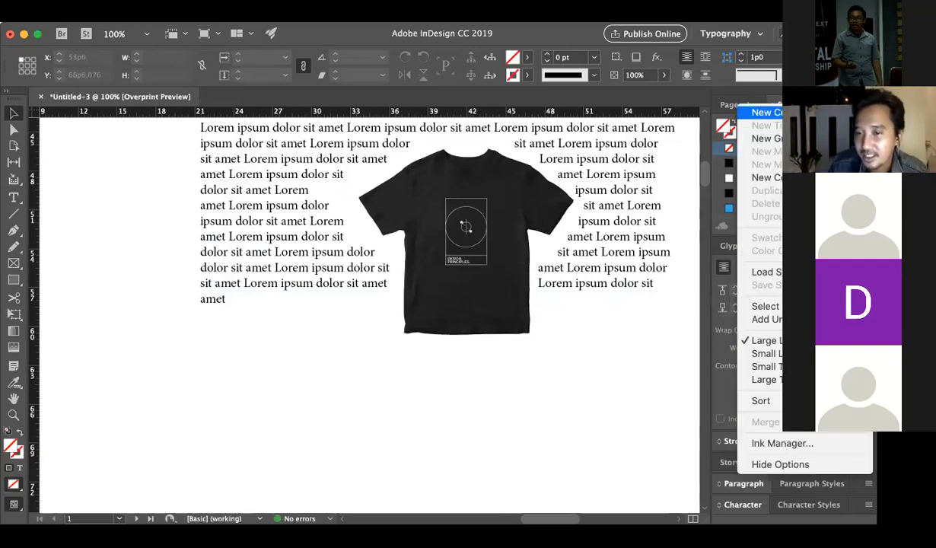
{"action": "mouse_move", "coordinate": [806, 400]}
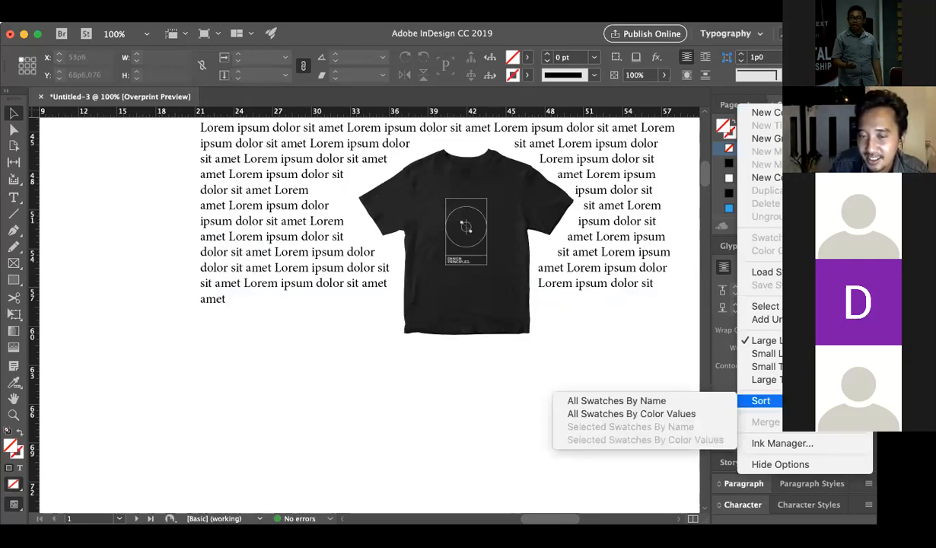
{"action": "left_click", "coordinate": [702, 413]}
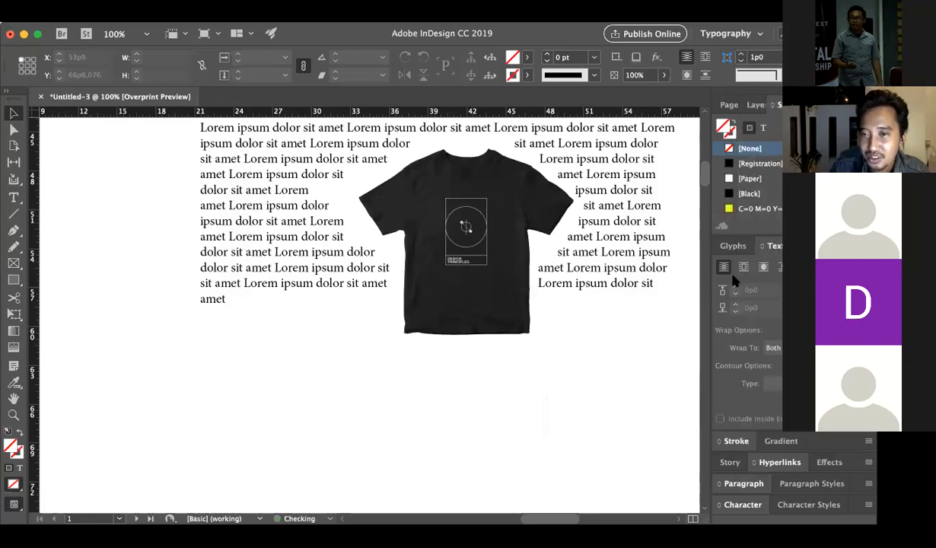
{"action": "scroll", "coordinate": [738, 171], "scroll_direction": "down", "scroll_amount": 3}
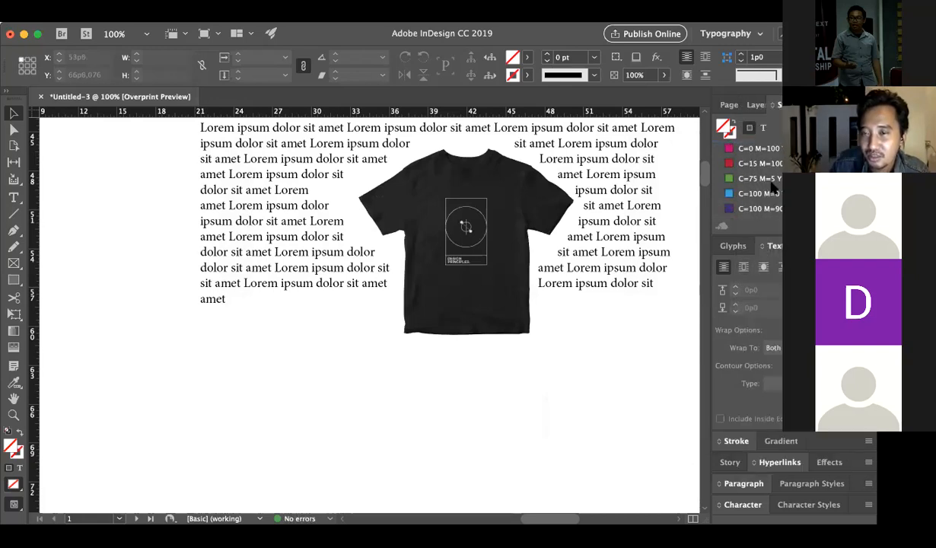
Zoom out to 50% and examine the page layout with the photo and the text wrapped around the T-shirt
{"action": "scroll", "coordinate": [618, 298], "scroll_direction": "up", "scroll_amount": 1}
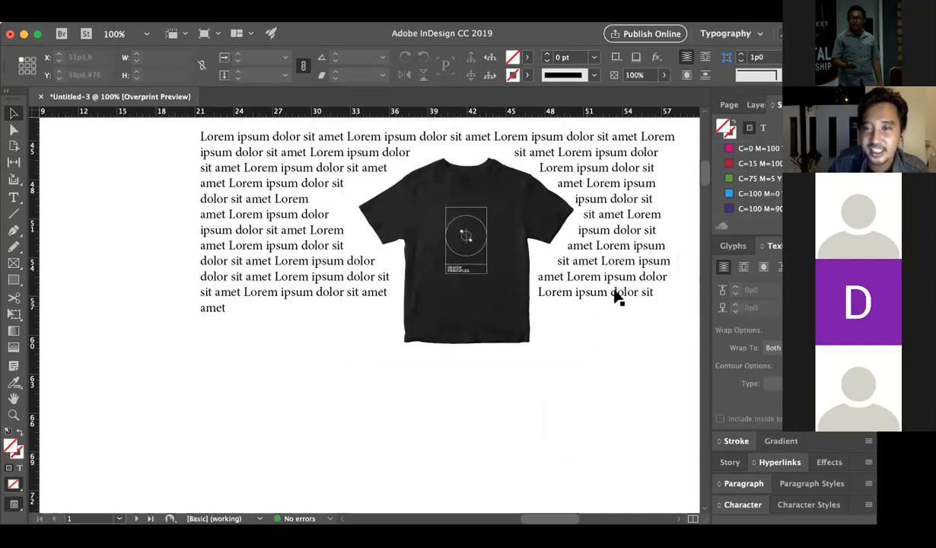
{"action": "scroll", "coordinate": [618, 298], "scroll_direction": "up", "scroll_amount": 10}
{"action": "key", "text": "z"}
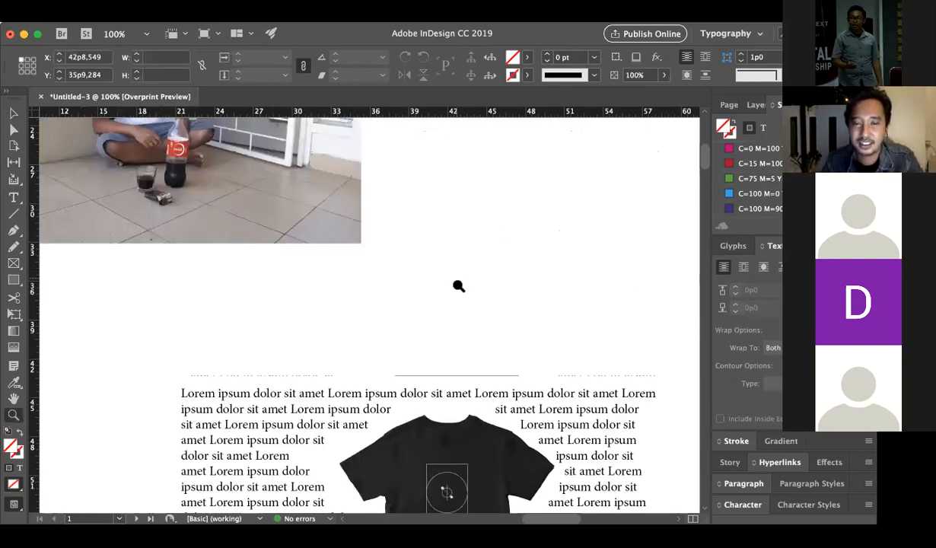
{"action": "left_click", "coordinate": [459, 286], "text": "alt"}
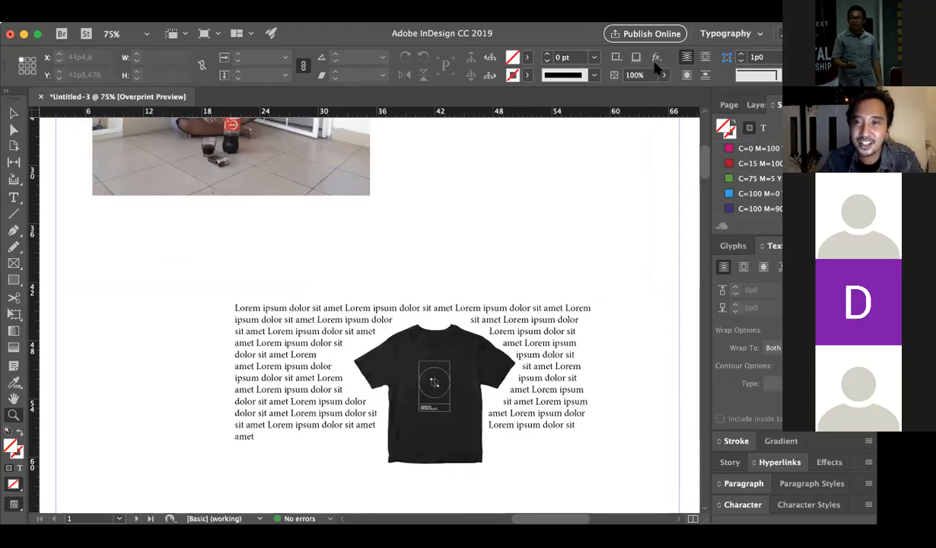
{"action": "scroll", "coordinate": [464, 267], "scroll_direction": "up", "scroll_amount": 3}
{"action": "scroll", "coordinate": [464, 267], "scroll_direction": "right", "scroll_amount": 5}
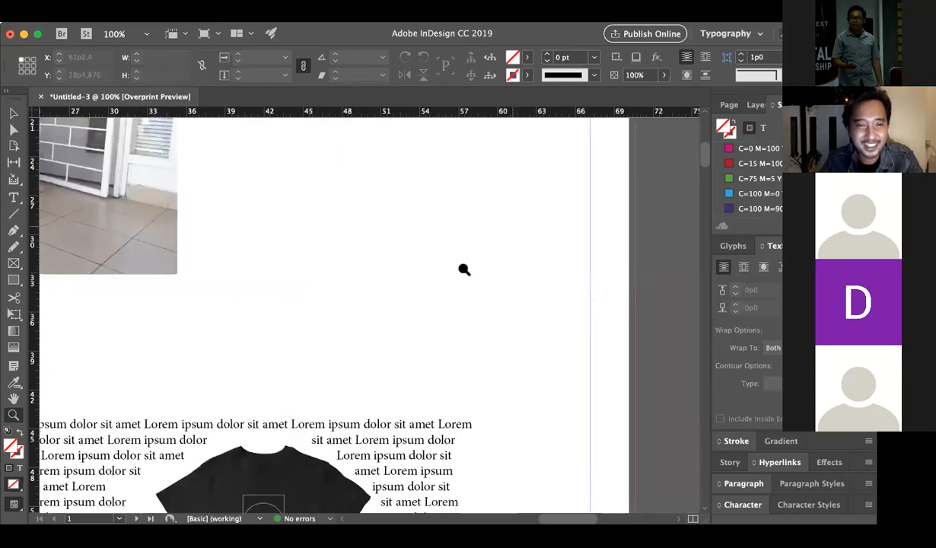
{"action": "scroll", "coordinate": [464, 269], "scroll_direction": "up", "scroll_amount": 2}
{"action": "scroll", "coordinate": [464, 270], "scroll_direction": "right", "scroll_amount": 1}
{"action": "left_click", "coordinate": [464, 269], "text": "alt"}
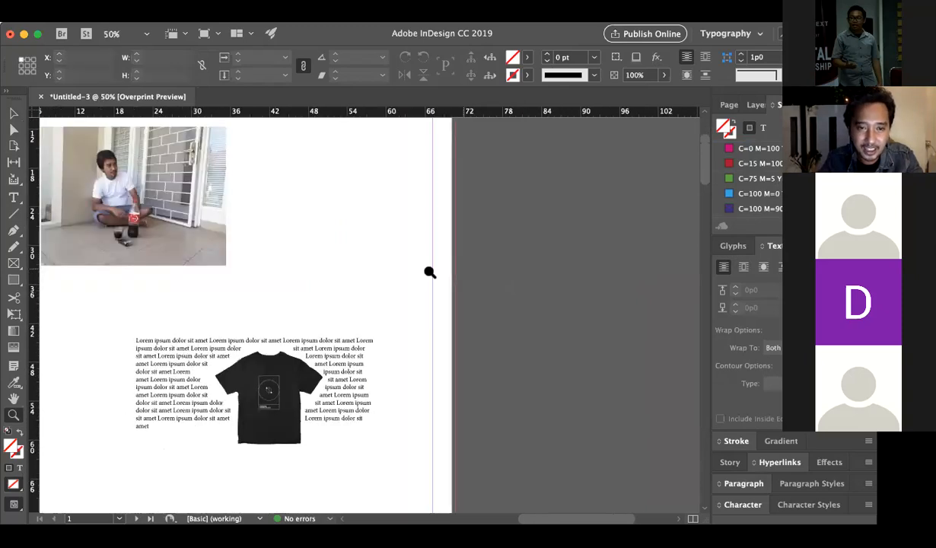
{"action": "scroll", "coordinate": [416, 271], "scroll_direction": "left", "scroll_amount": 2}
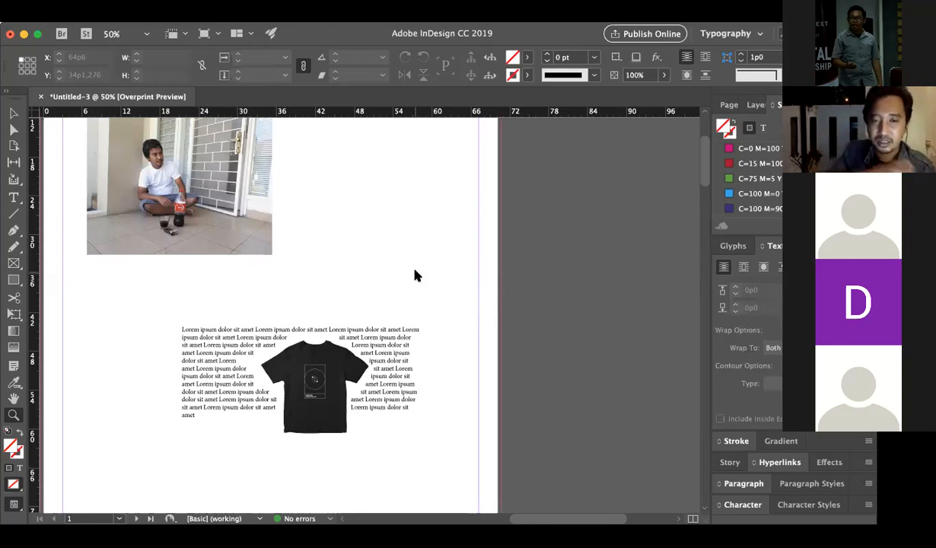
{"action": "scroll", "coordinate": [416, 269], "scroll_direction": "down", "scroll_amount": 1}
{"action": "scroll", "coordinate": [415, 269], "scroll_direction": "left", "scroll_amount": 1}
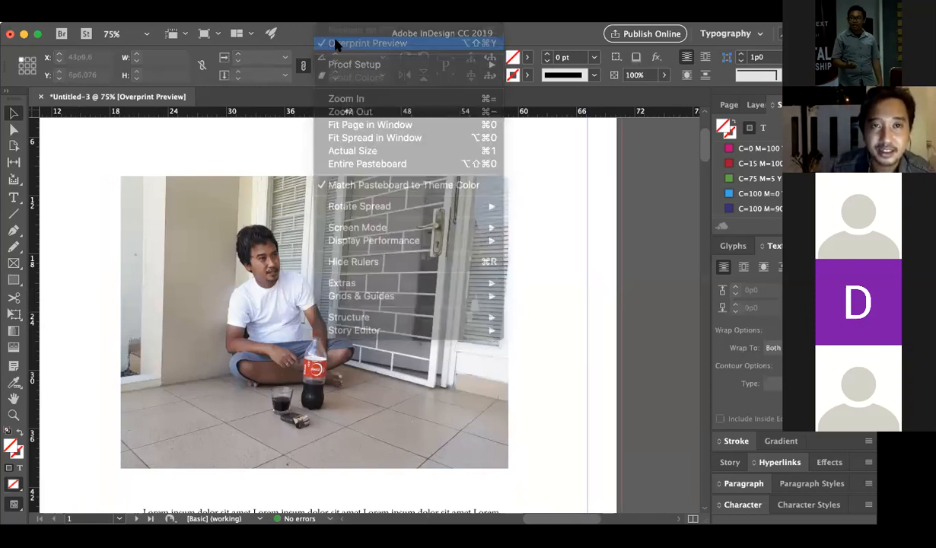
Check the Proof Setup options, turn Overprint Preview back on, and show the whole page at 25%
{"action": "mouse_move", "coordinate": [351, 63]}
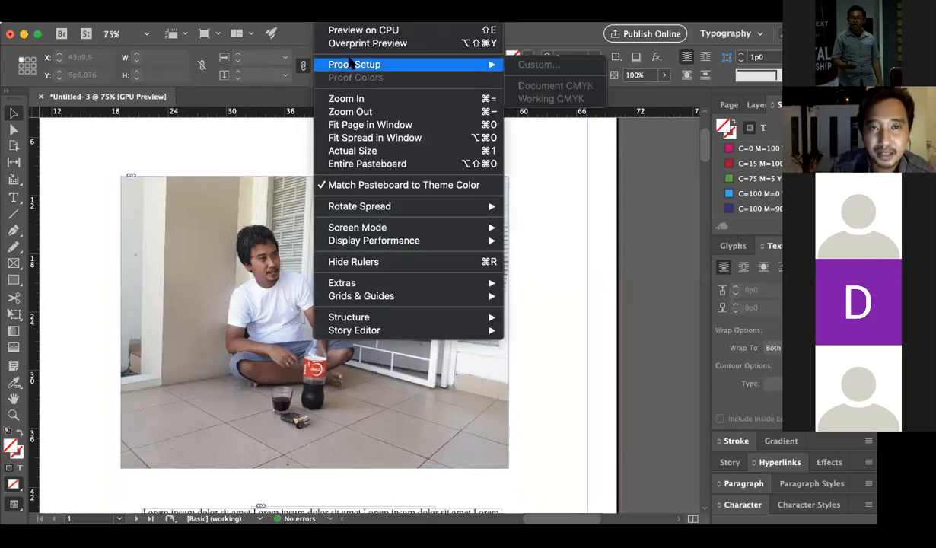
{"action": "left_click", "coordinate": [243, 156]}
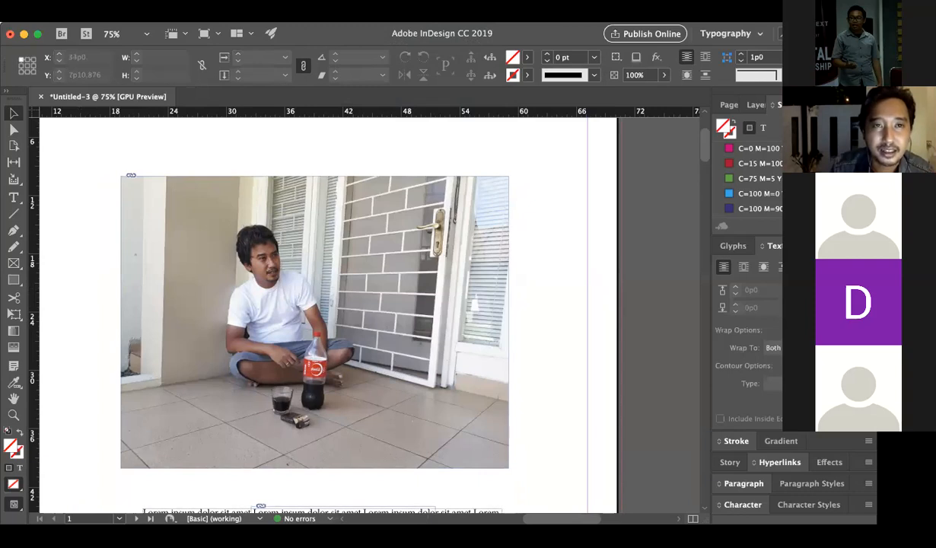
{"action": "left_click", "coordinate": [328, 15]}
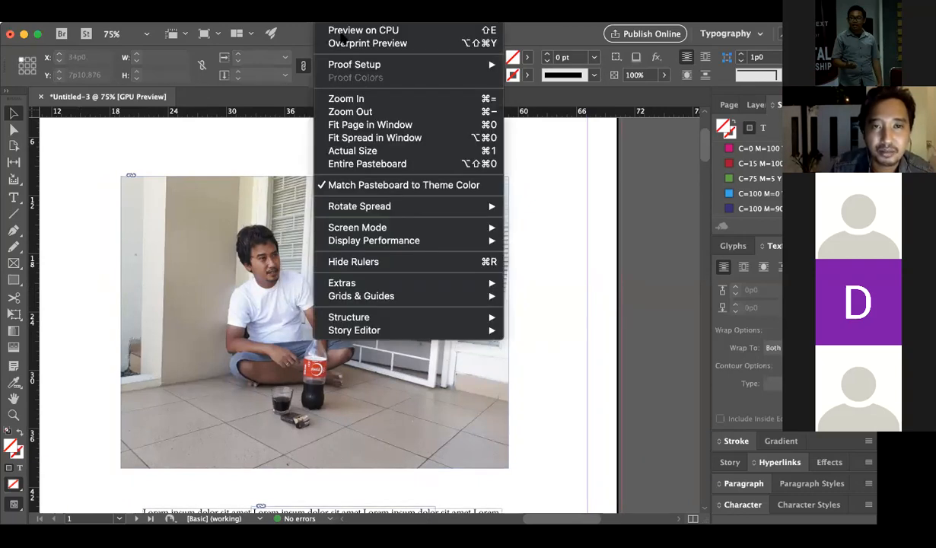
{"action": "mouse_move", "coordinate": [346, 65]}
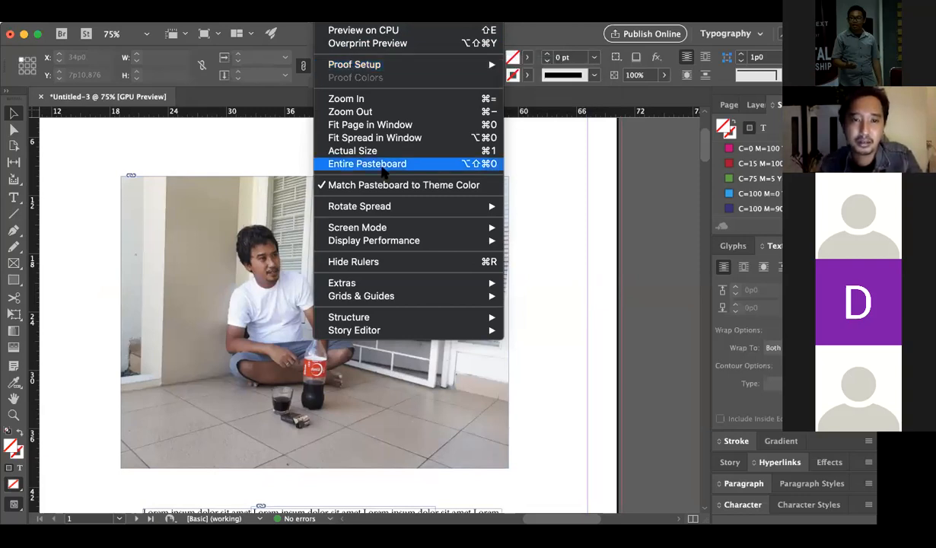
{"action": "left_click", "coordinate": [377, 45]}
{"action": "key", "text": "z"}
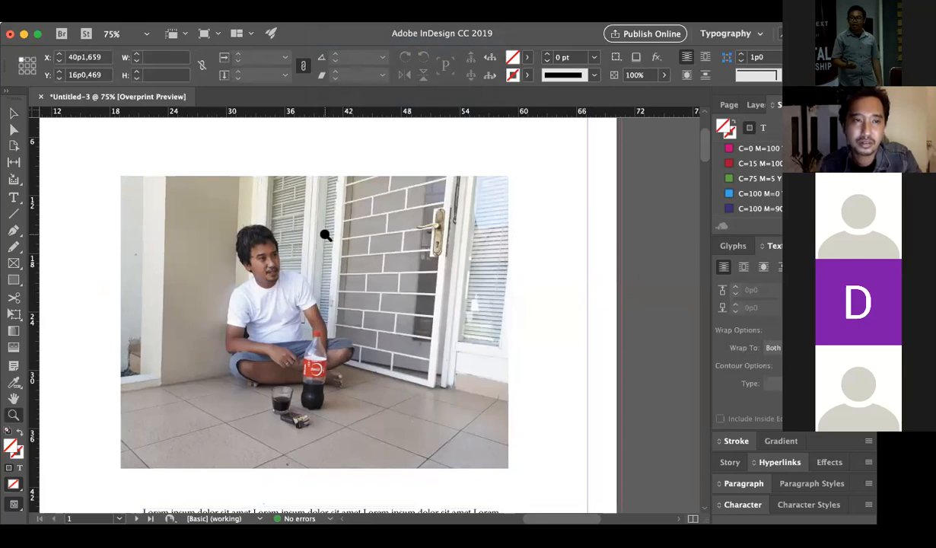
{"action": "left_click", "coordinate": [326, 235], "text": "alt"}
{"action": "left_click", "coordinate": [347, 226], "text": "alt"}
{"action": "key", "text": "v"}
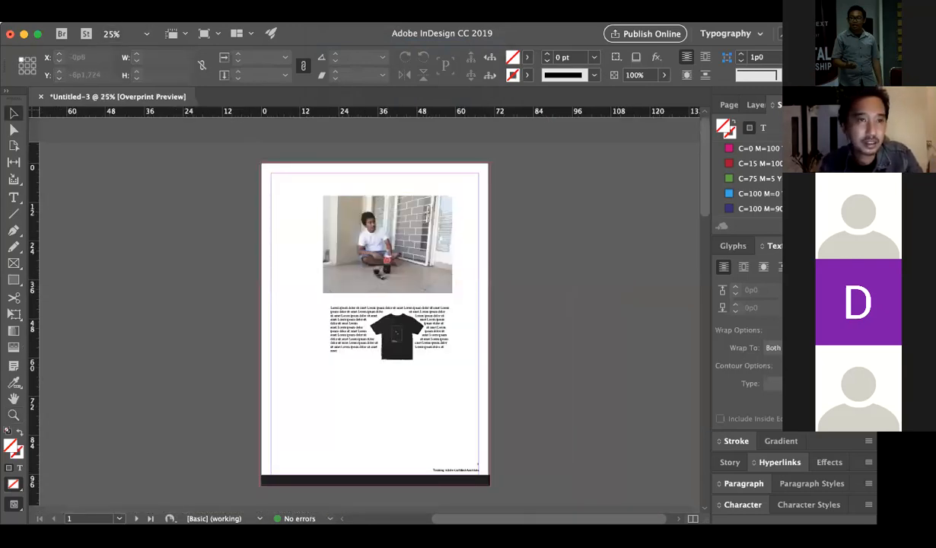
Apply the North America Prepress 2 color settings, keeping the CMYK policy at Preserve Numbers (Ignore Linked Profiles)
{"action": "left_click", "coordinate": [144, 15]}
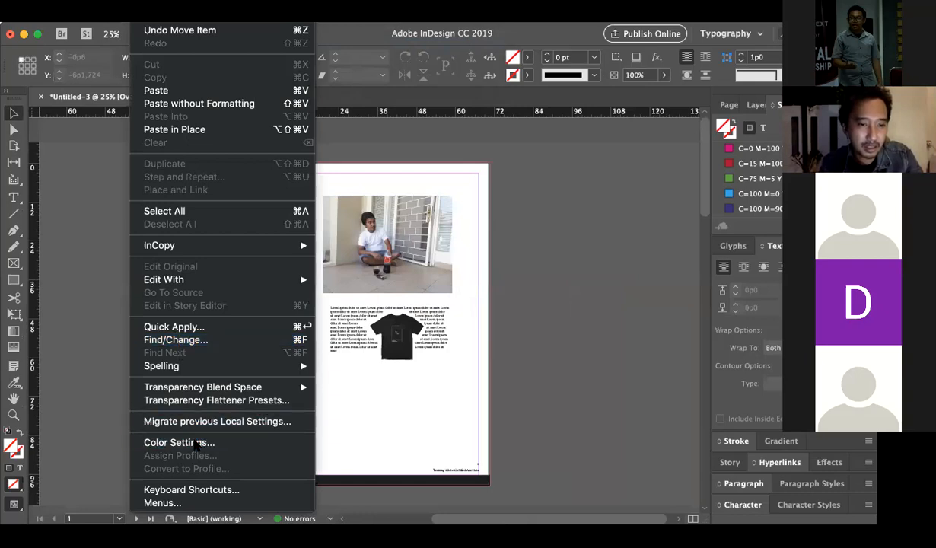
{"action": "left_click", "coordinate": [190, 442]}
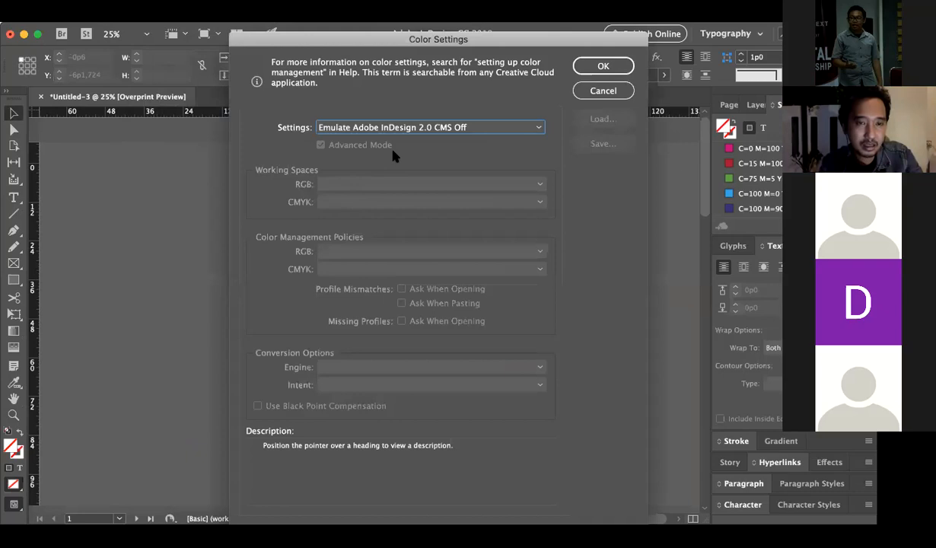
{"action": "left_click", "coordinate": [411, 127]}
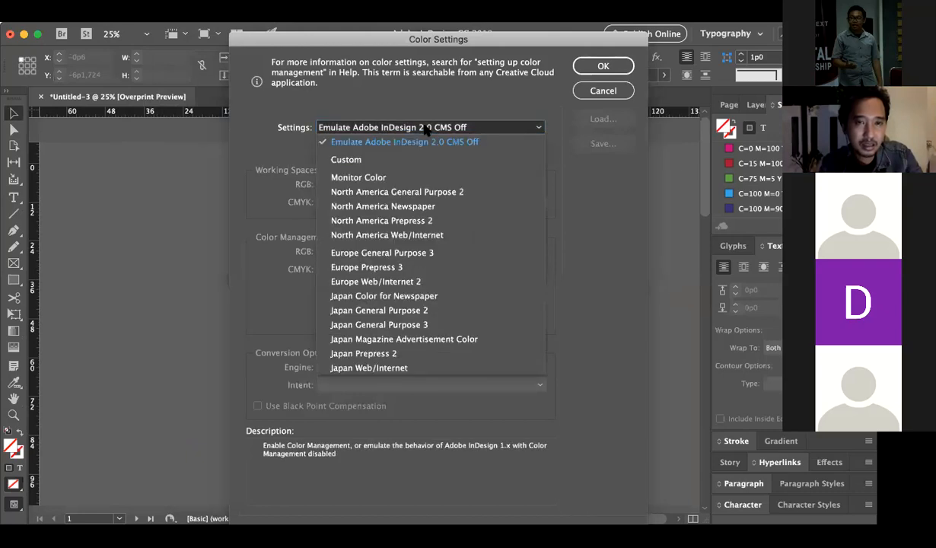
{"action": "left_click", "coordinate": [424, 221]}
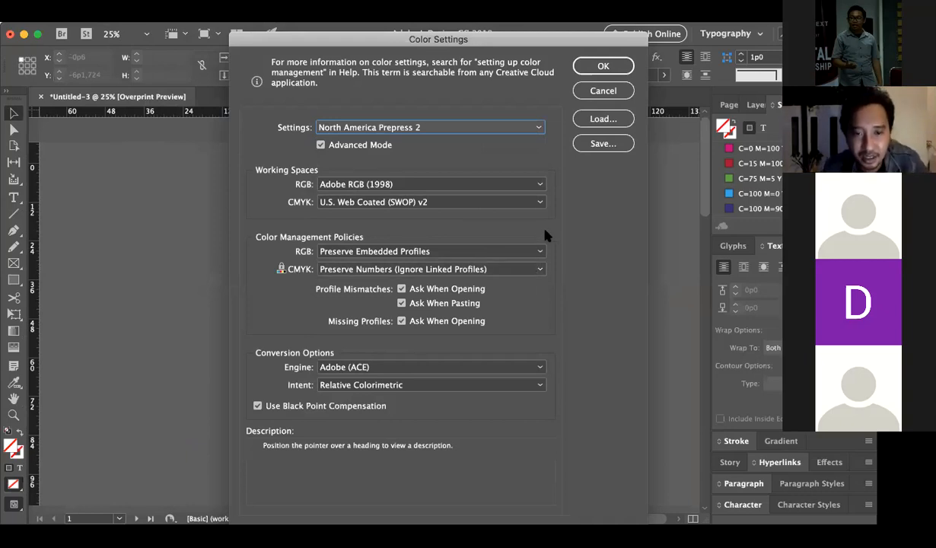
{"action": "left_click", "coordinate": [542, 270]}
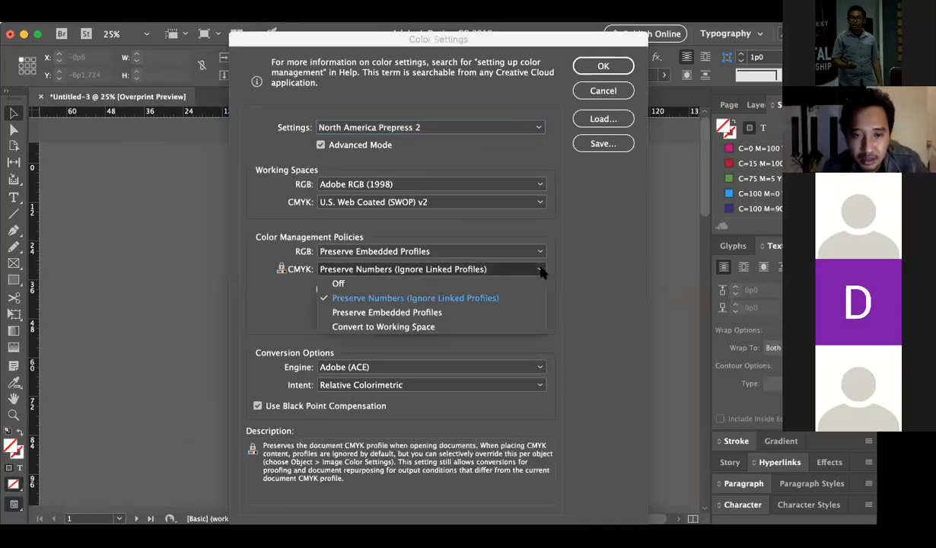
{"action": "left_click", "coordinate": [542, 270]}
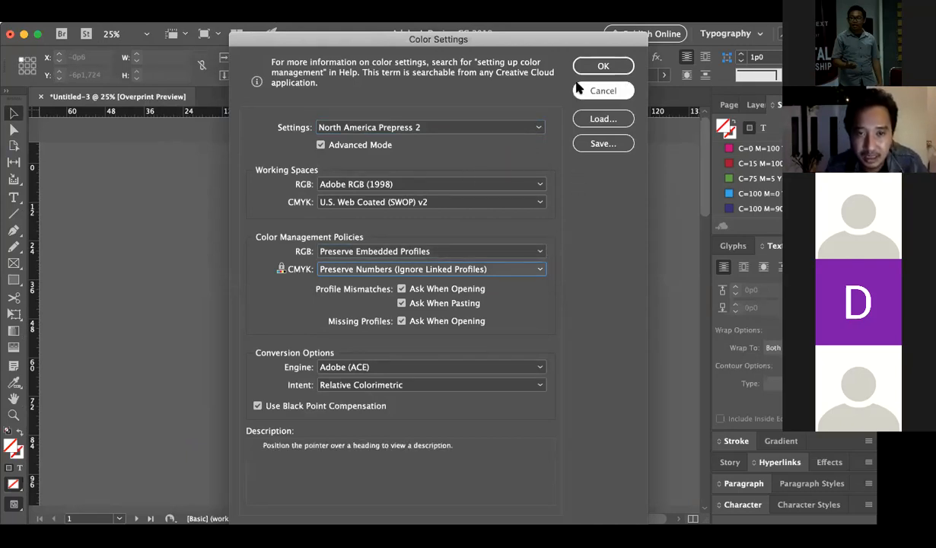
{"action": "left_click", "coordinate": [594, 70]}
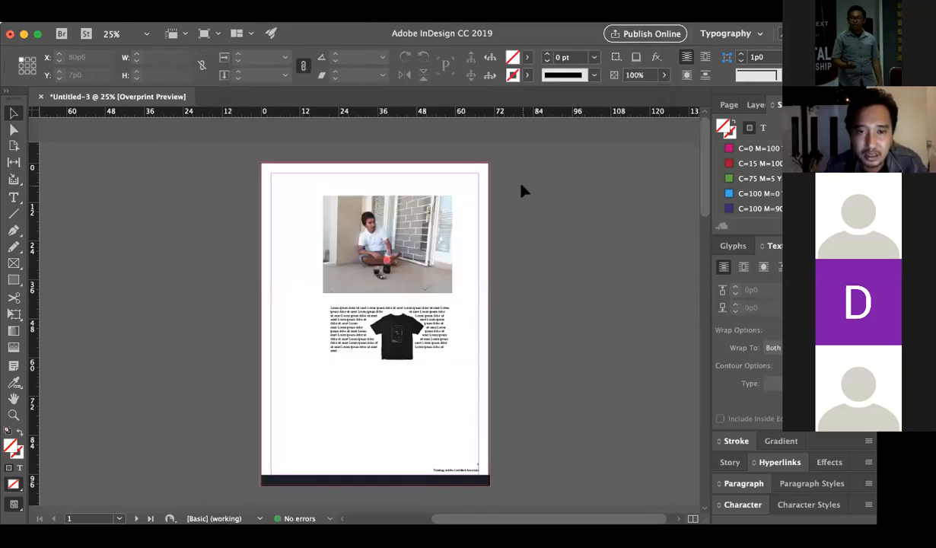
Turn on Proof Colors, examine the photo at 75%, and turn Proof Colors off again
{"action": "left_click", "coordinate": [327, 15]}
{"action": "mouse_move", "coordinate": [346, 67]}
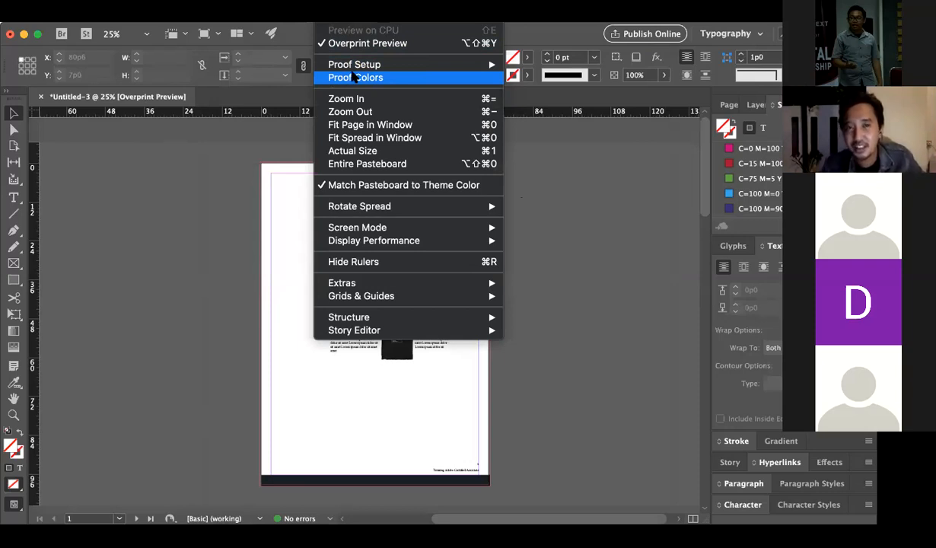
{"action": "left_click", "coordinate": [354, 77]}
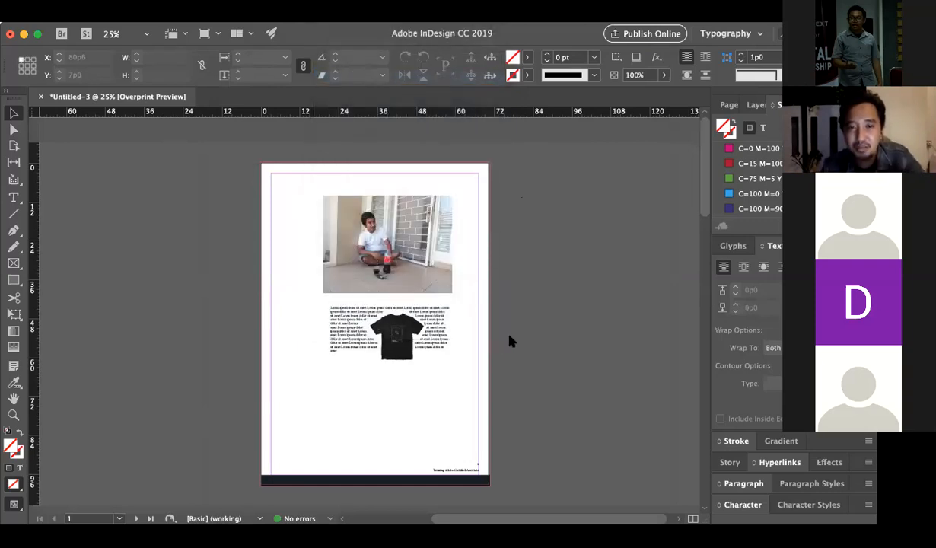
{"action": "key", "text": "z"}
{"action": "left_click", "coordinate": [376, 243]}
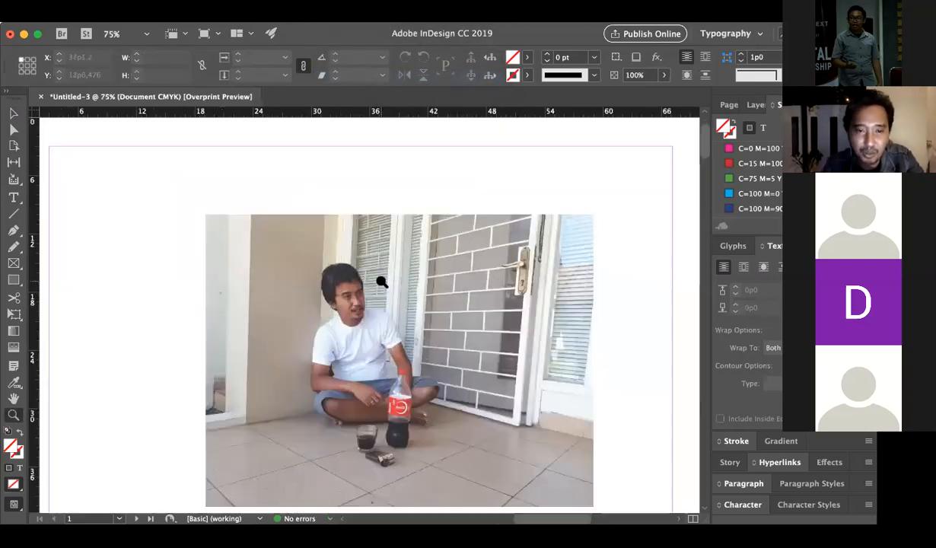
{"action": "left_click", "coordinate": [372, 285]}
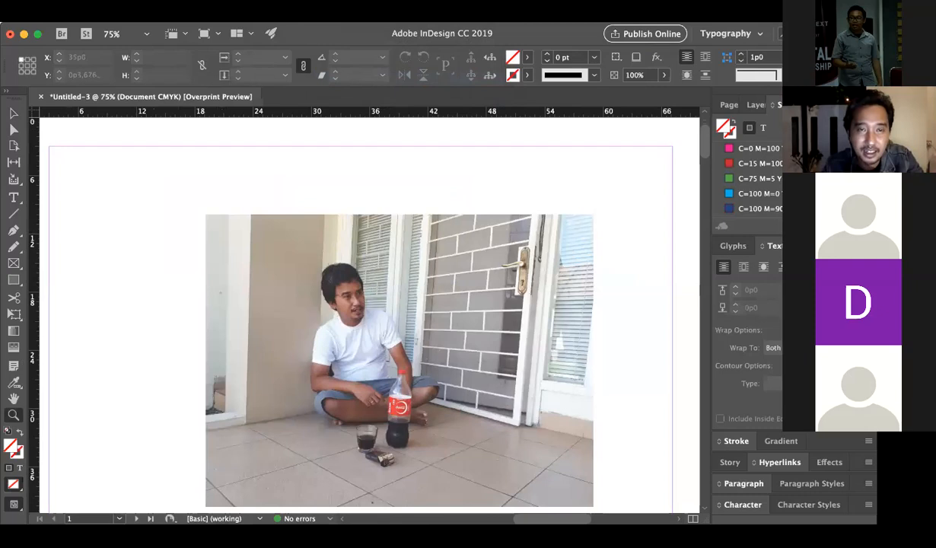
{"action": "left_click", "coordinate": [332, 12]}
{"action": "left_click", "coordinate": [340, 78]}
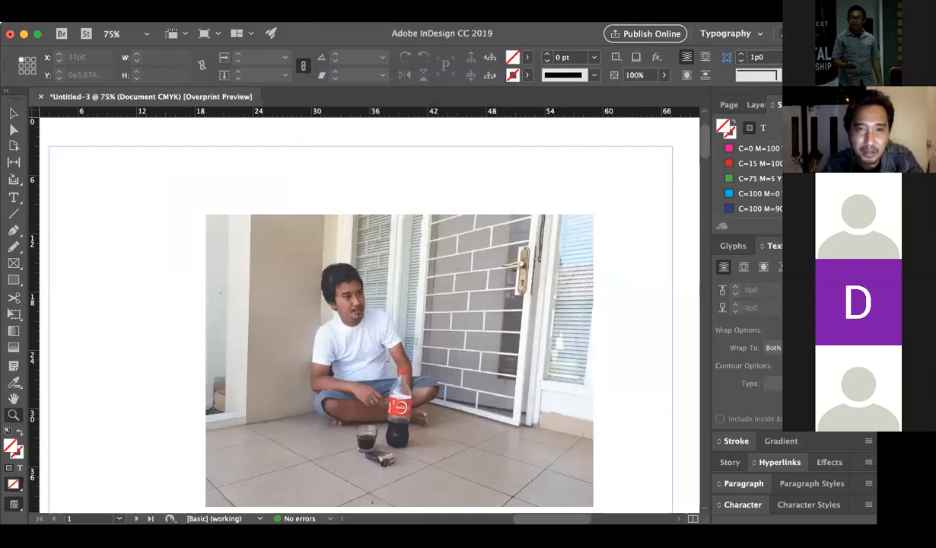
Turn off Overprint Preview and view the photo at 75% in the normal preview
{"action": "left_click", "coordinate": [331, 13]}
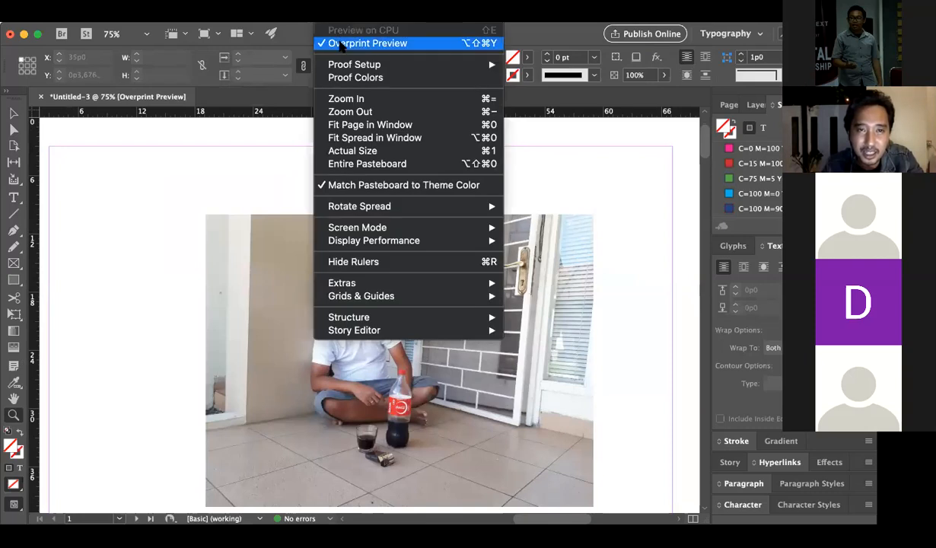
{"action": "left_click", "coordinate": [340, 44]}
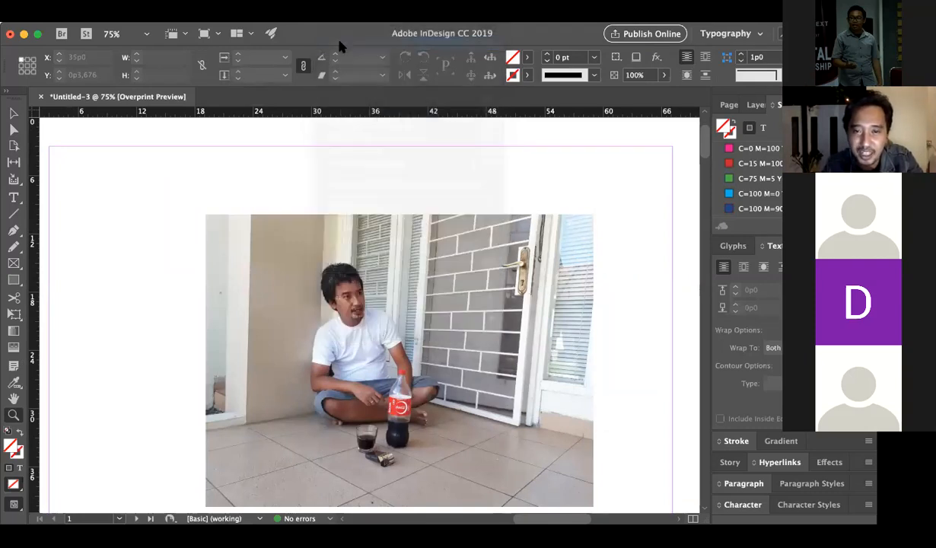
{"action": "scroll", "coordinate": [403, 120], "scroll_direction": "down", "scroll_amount": 3}
{"action": "scroll", "coordinate": [402, 119], "scroll_direction": "right", "scroll_amount": 2}
{"action": "left_click", "coordinate": [422, 131]}
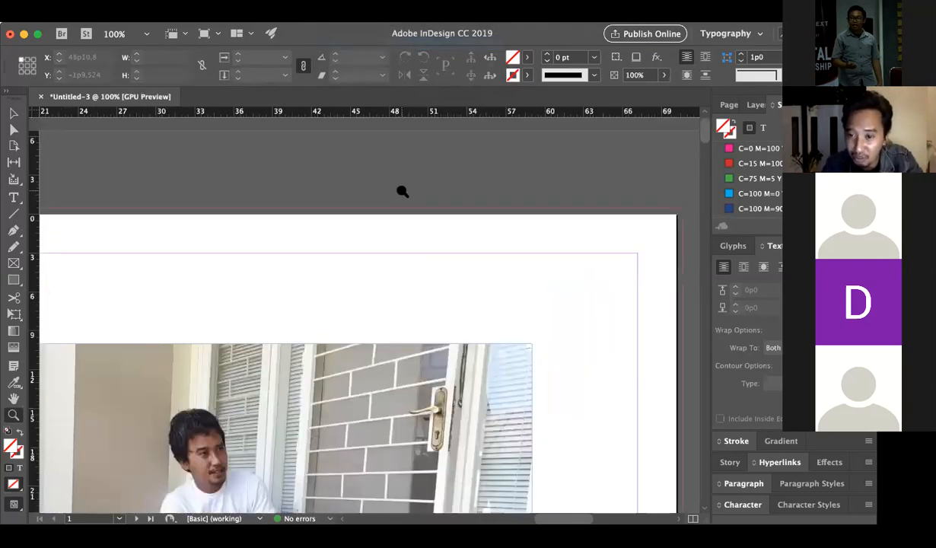
{"action": "left_click", "coordinate": [386, 283], "text": "alt"}
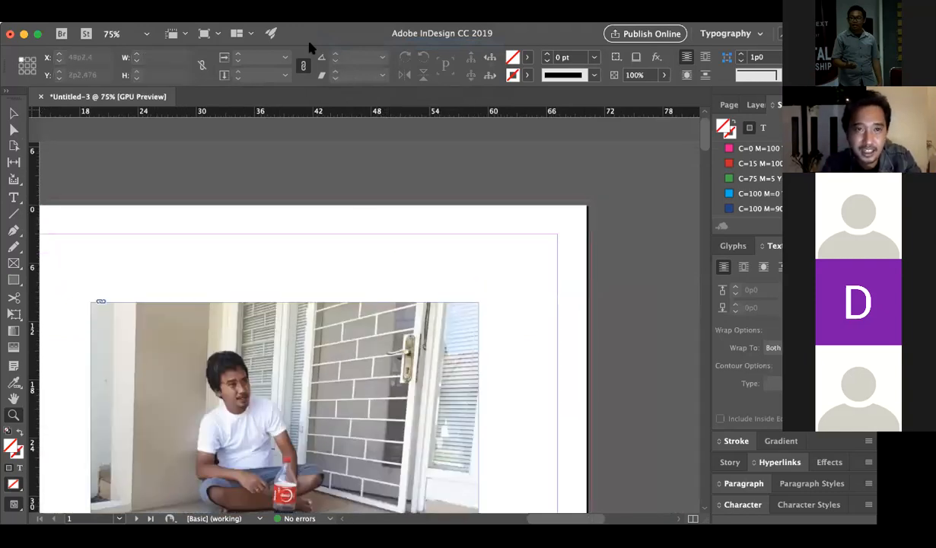
Set the proof setup to Working CMYK - U.S. Web Coated (SWOP) v2 and examine the colors of the photo and the T-shirt
{"action": "left_click", "coordinate": [338, 14]}
{"action": "mouse_move", "coordinate": [345, 64]}
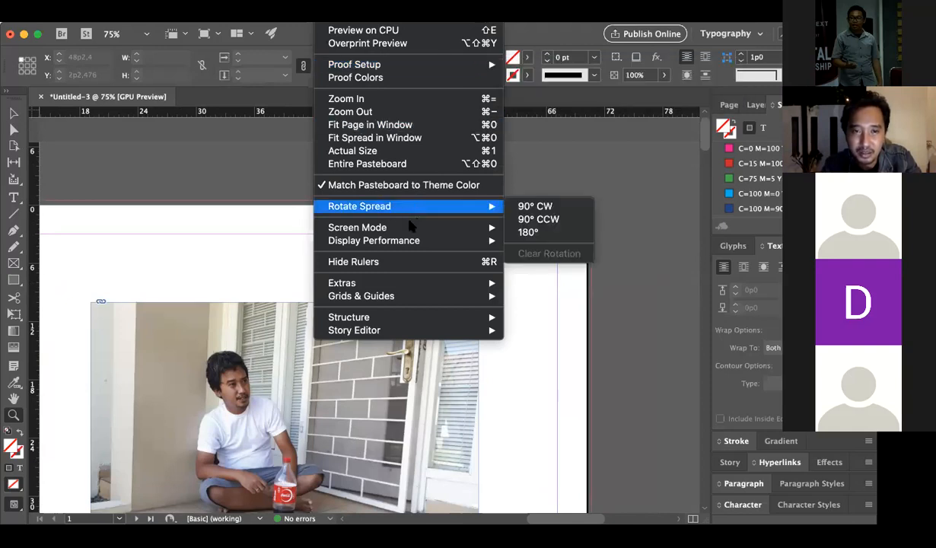
{"action": "mouse_move", "coordinate": [411, 226]}
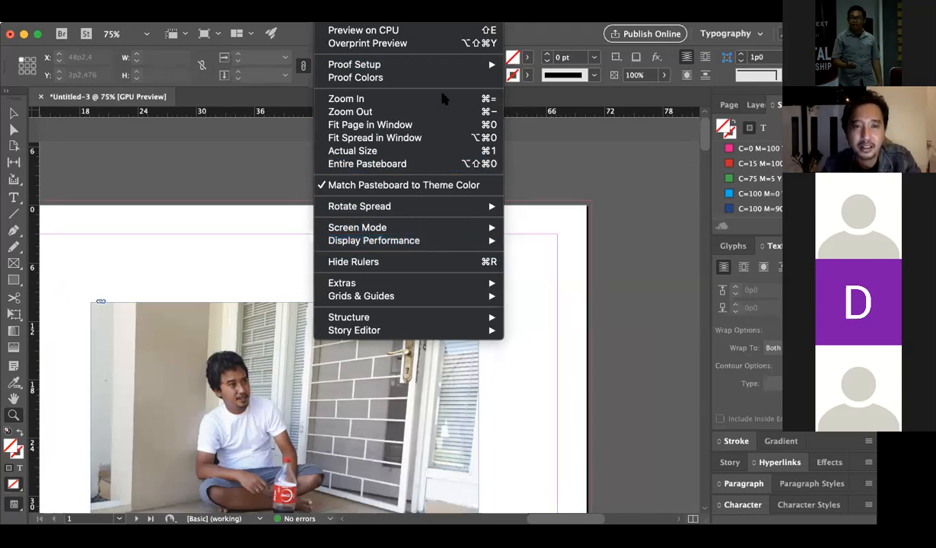
{"action": "mouse_move", "coordinate": [451, 64]}
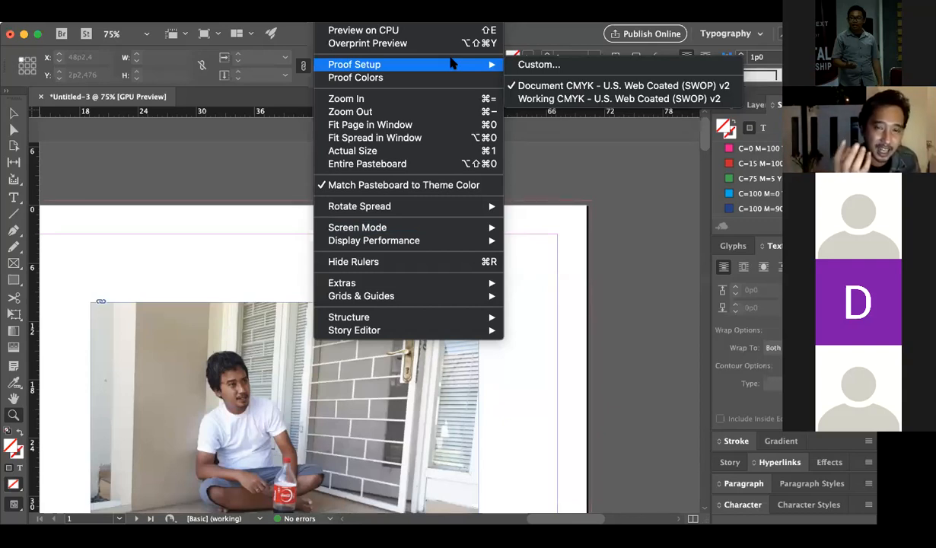
{"action": "left_click", "coordinate": [578, 98]}
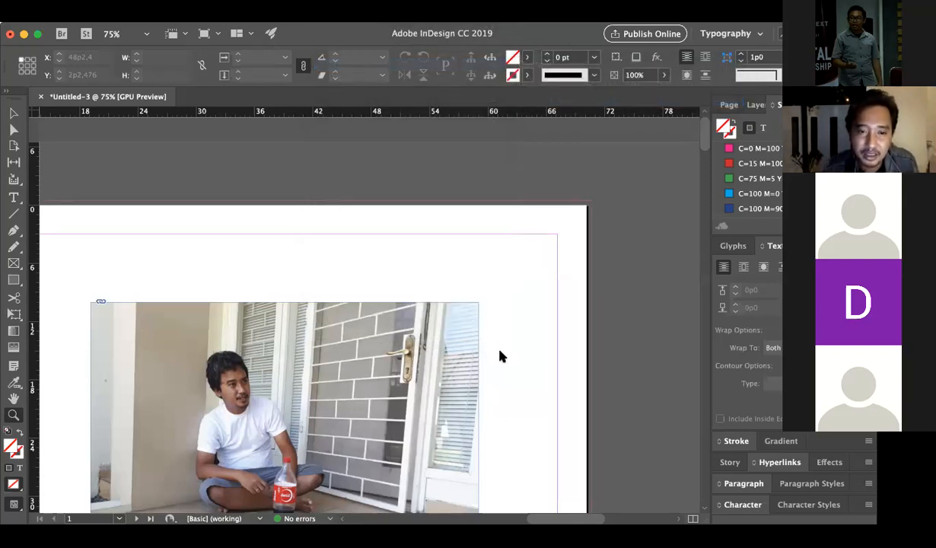
{"action": "left_click", "coordinate": [493, 355]}
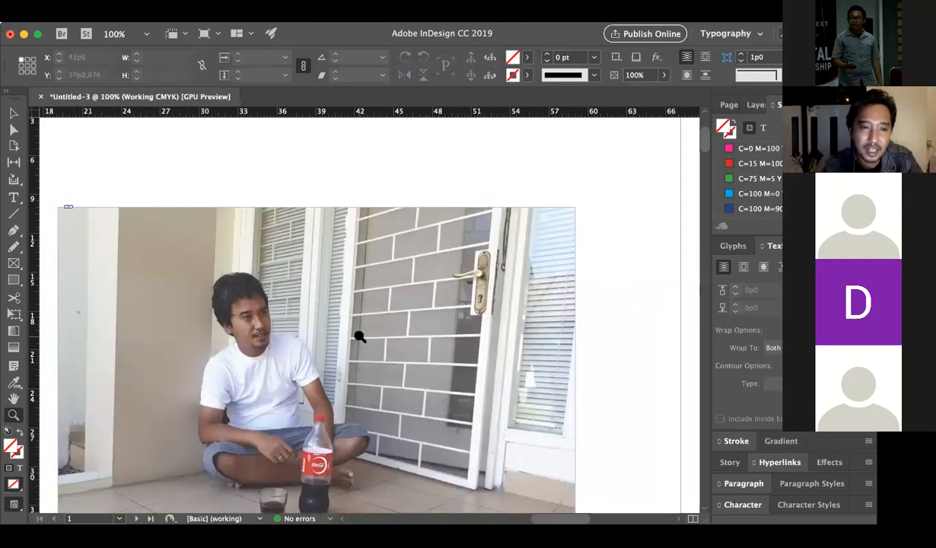
{"action": "left_click", "coordinate": [359, 335], "text": "alt"}
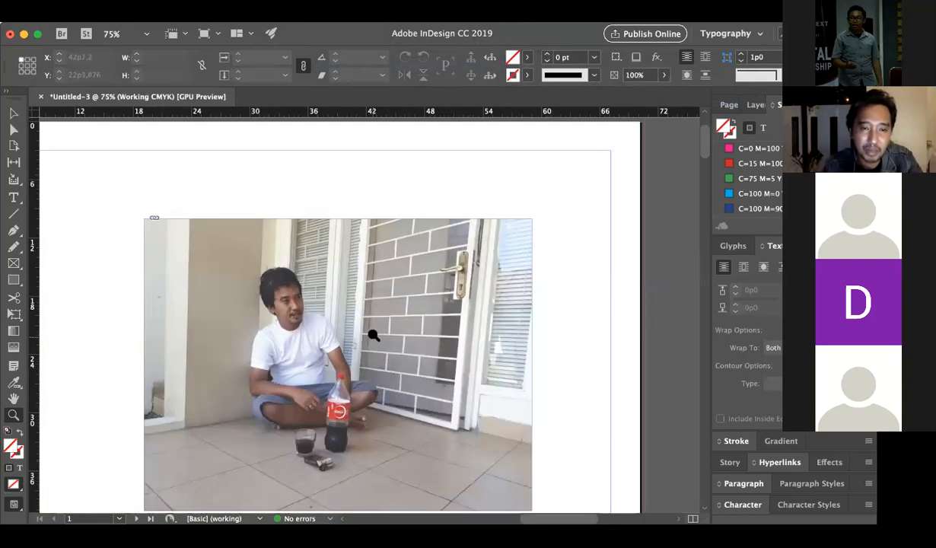
{"action": "left_click", "coordinate": [309, 288]}
{"action": "scroll", "coordinate": [323, 360], "scroll_direction": "down", "scroll_amount": 8}
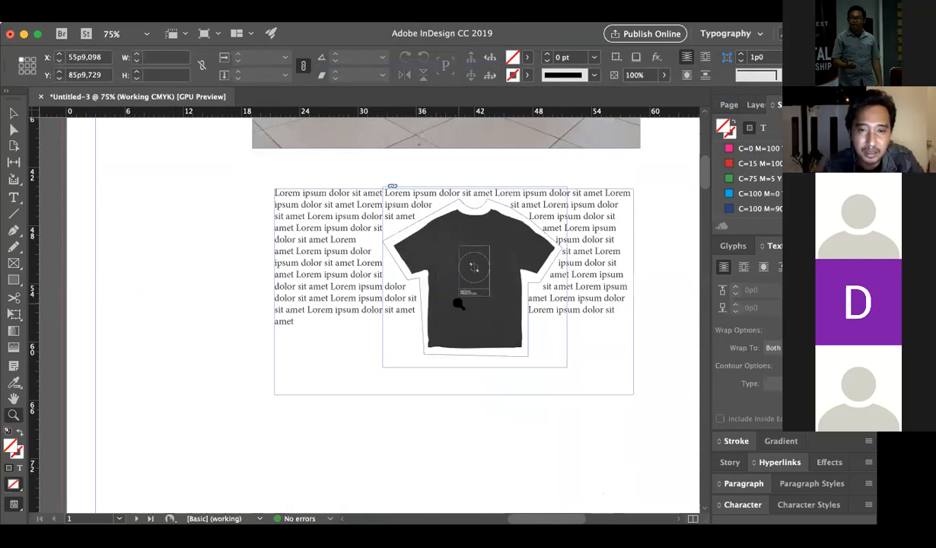
{"action": "left_click", "coordinate": [456, 302]}
{"action": "left_click", "coordinate": [409, 274]}
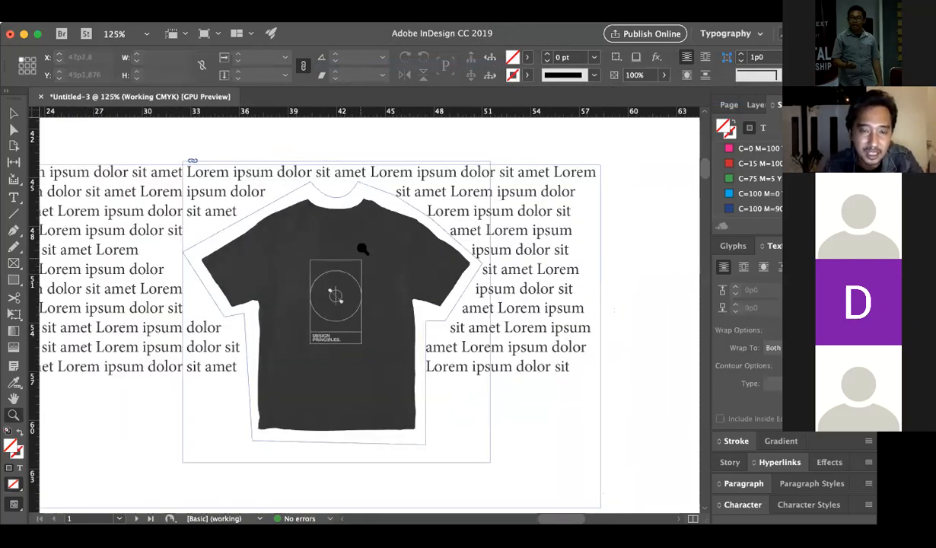